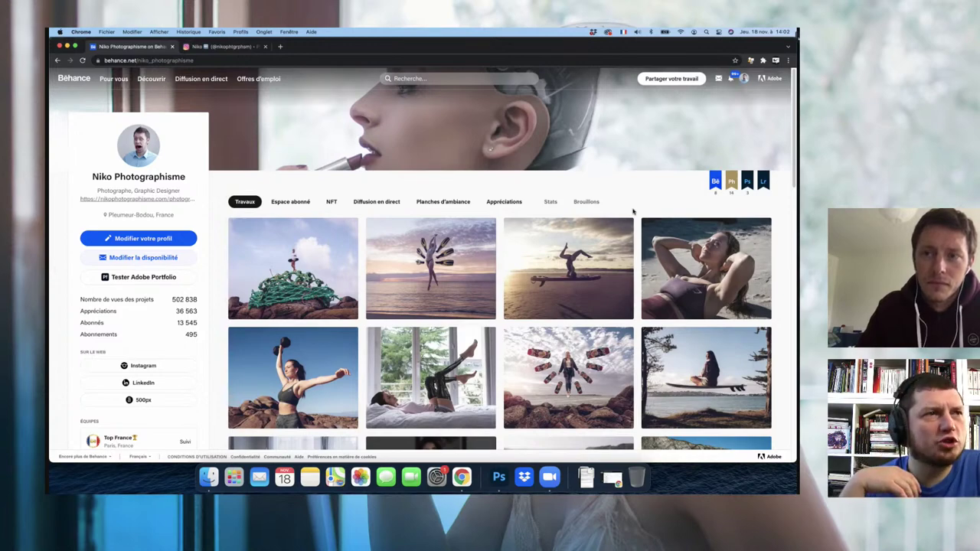
Step: Scroll to the bottom of the Travaux grid until the last row, including Work 2014, shows
scroll(632, 212, "down", 1)
scroll(632, 212, "down", 1)
scroll(633, 211, "down", 5)
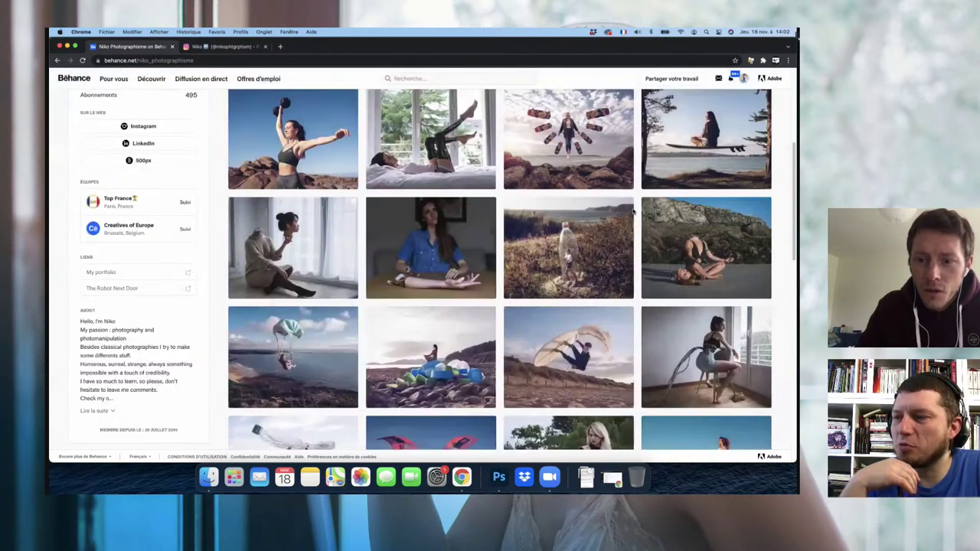
scroll(632, 212, "down", 5)
scroll(634, 212, "down", 5)
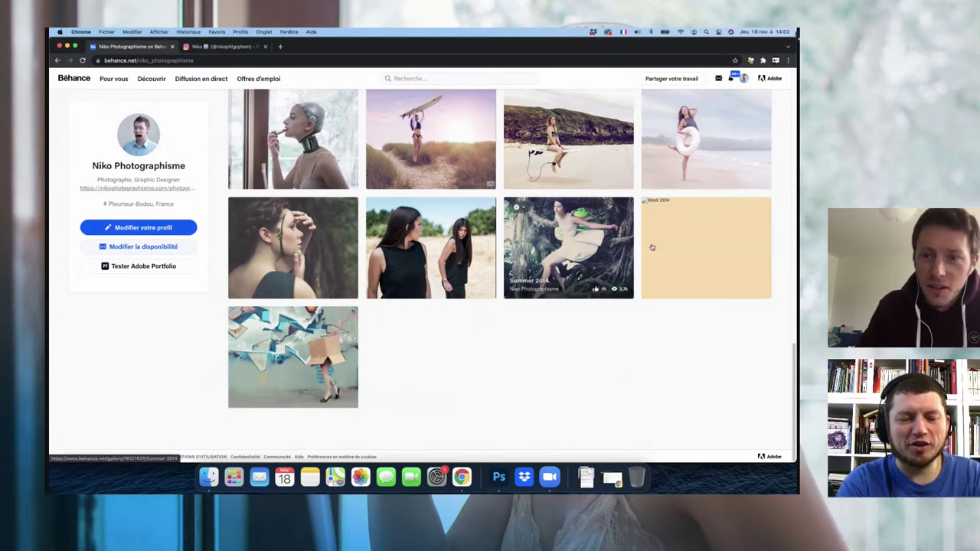
mouse_move(706, 248)
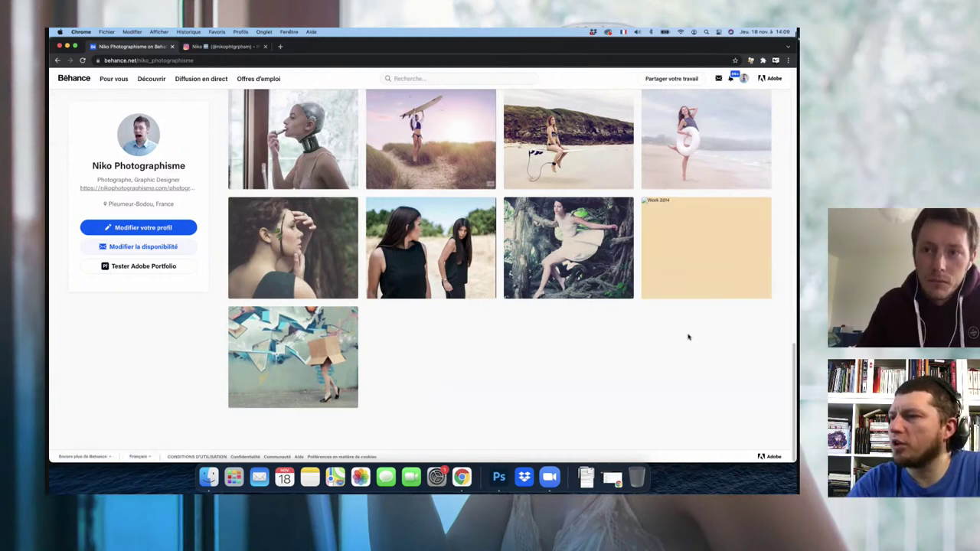
Step: Scroll down through The Box's 'Hide and seek' graffiti images
scroll(704, 335, "up", 1)
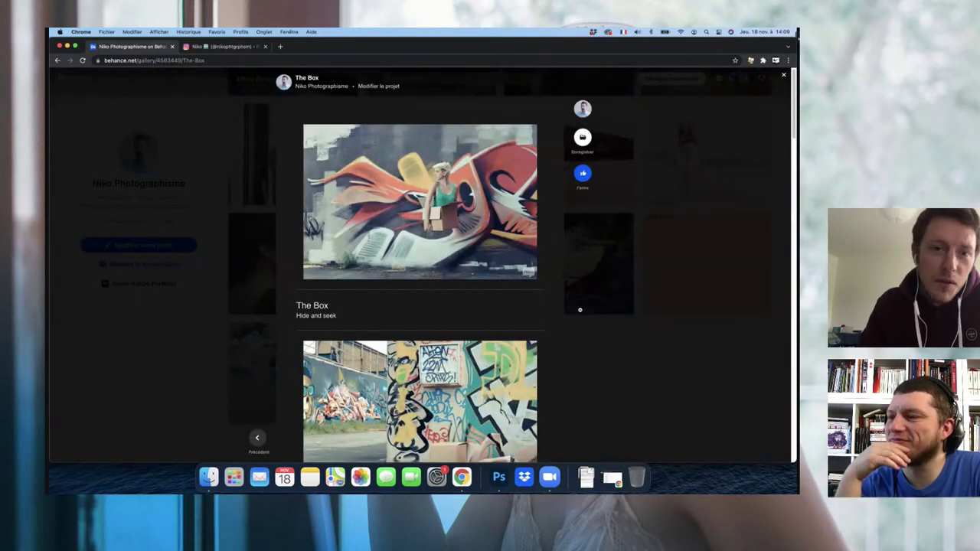
mouse_move(420, 201)
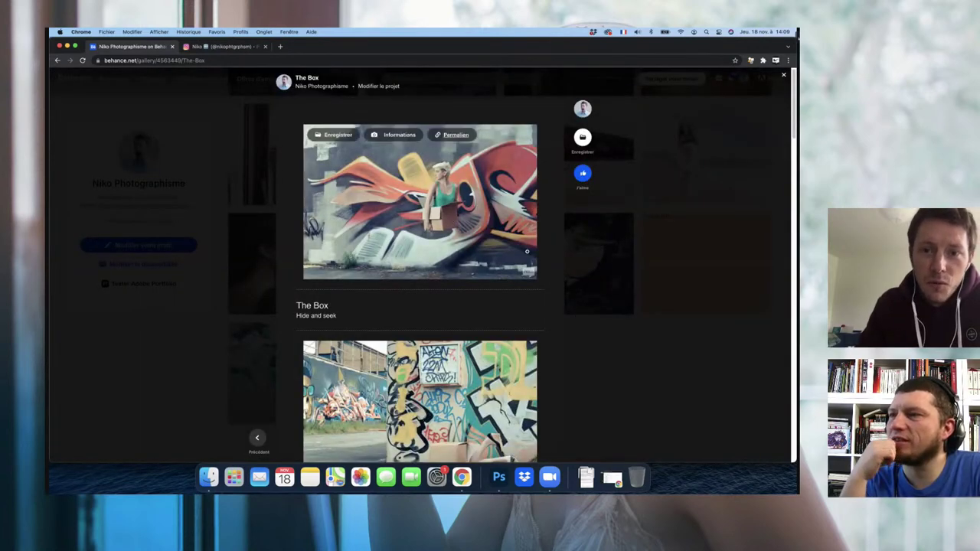
scroll(548, 264, "down", 1)
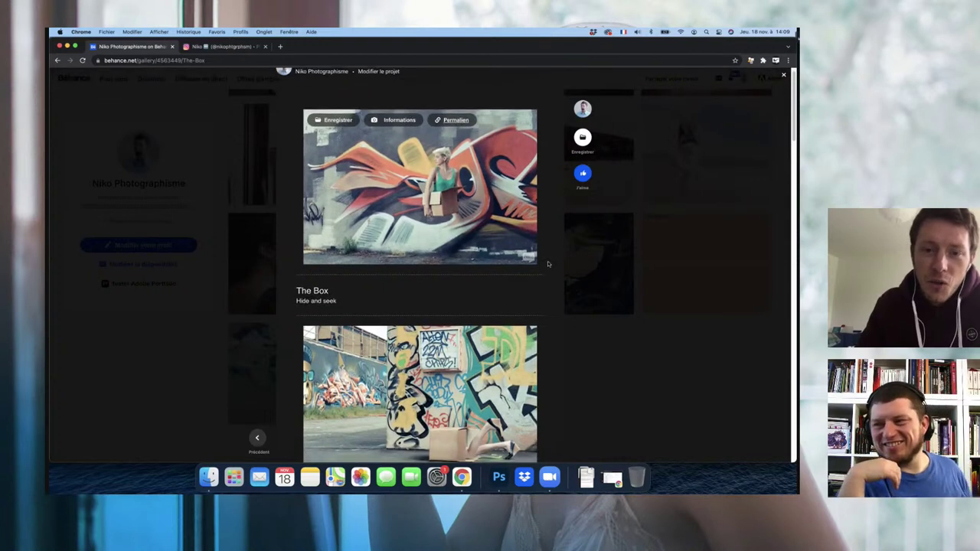
scroll(548, 264, "up", 1)
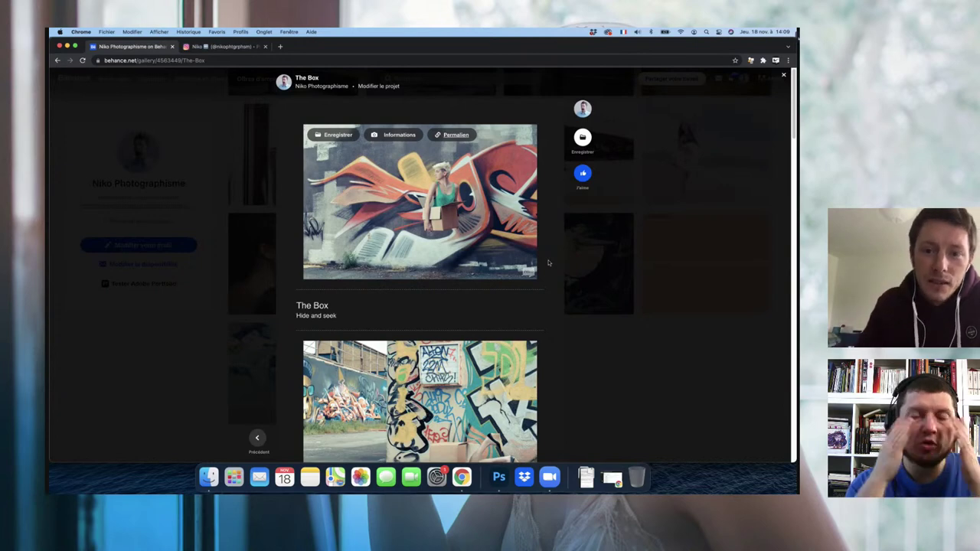
scroll(548, 263, "down", 3)
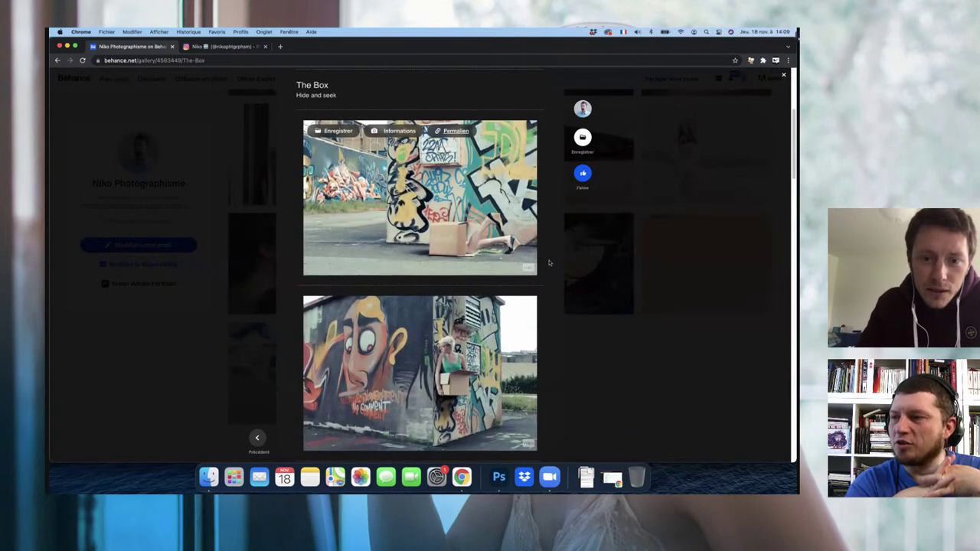
scroll(549, 262, "down", 3)
scroll(549, 263, "down", 3)
scroll(549, 262, "down", 4)
scroll(549, 263, "down", 2)
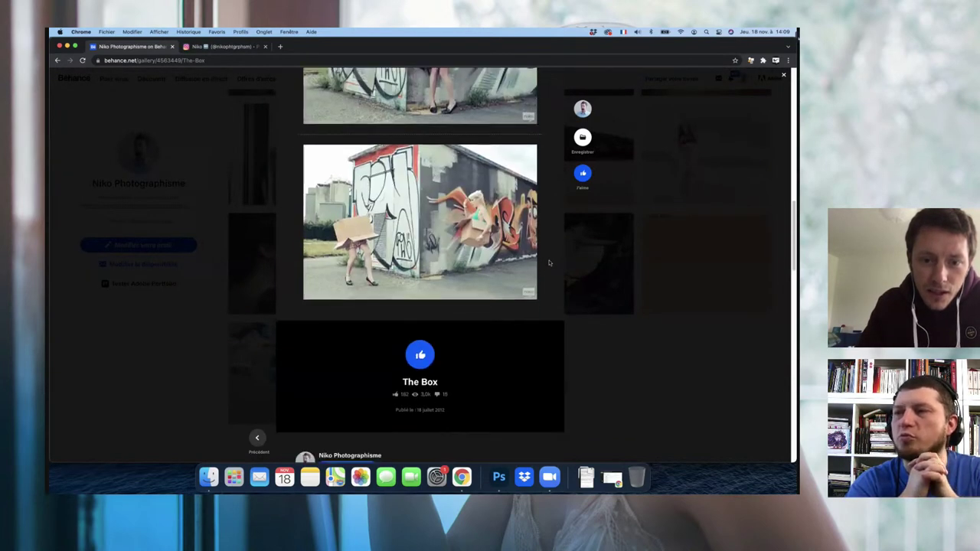
scroll(549, 263, "down", 2)
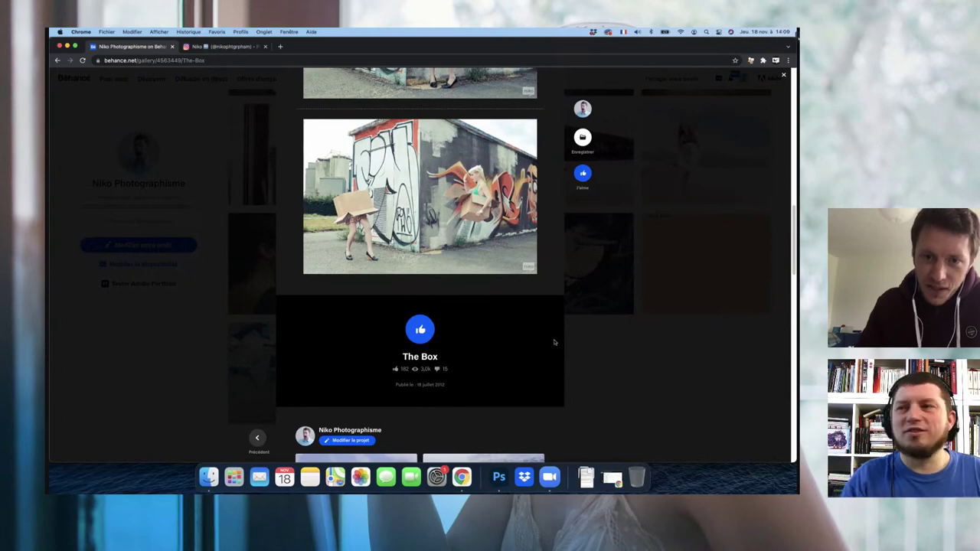
Step: Scroll back up through The Box's graffiti images
scroll(554, 343, "up", 1)
scroll(554, 342, "up", 1)
scroll(554, 342, "up", 1)
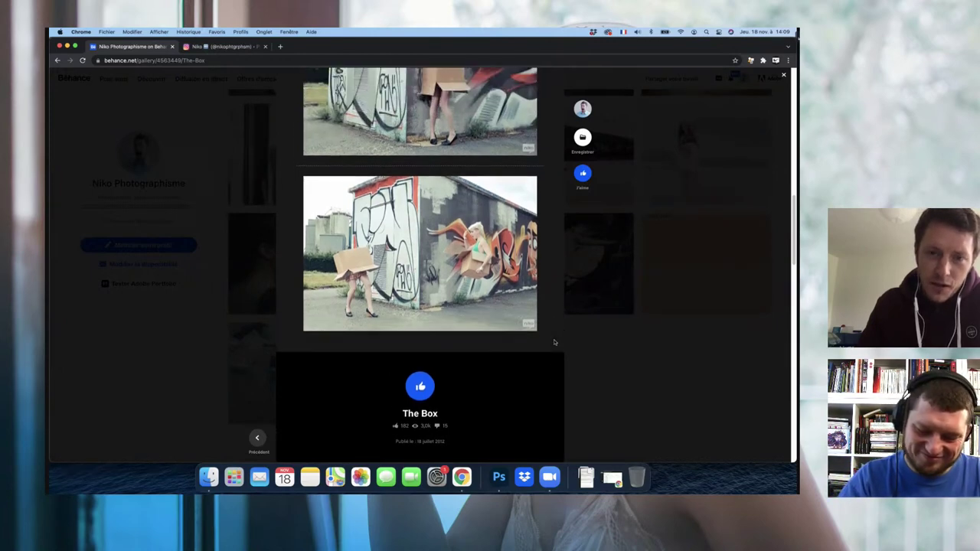
scroll(554, 342, "up", 3)
scroll(555, 342, "up", 3)
scroll(554, 342, "up", 10)
Step: Scroll down through the rest of The Box's street-art photos
scroll(554, 341, "up", 1)
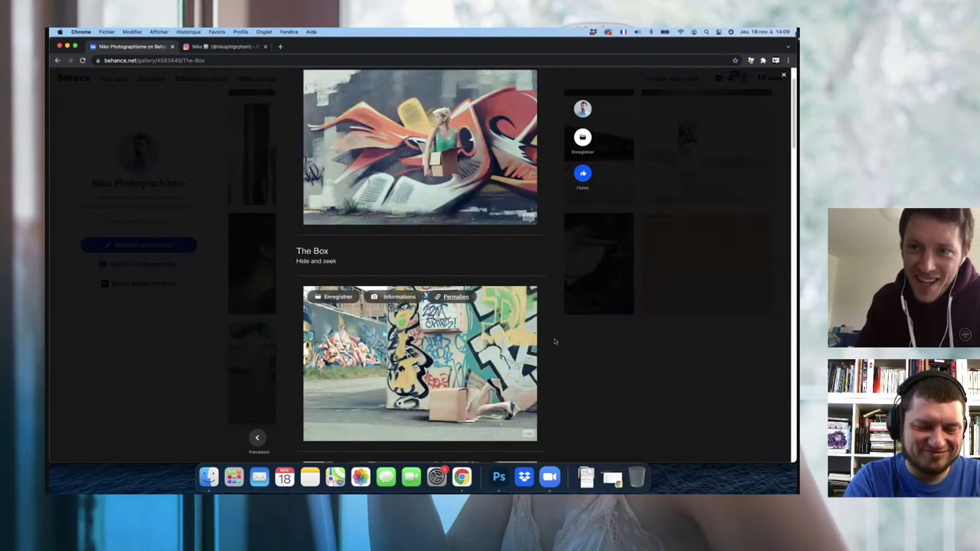
scroll(554, 338, "up", 1)
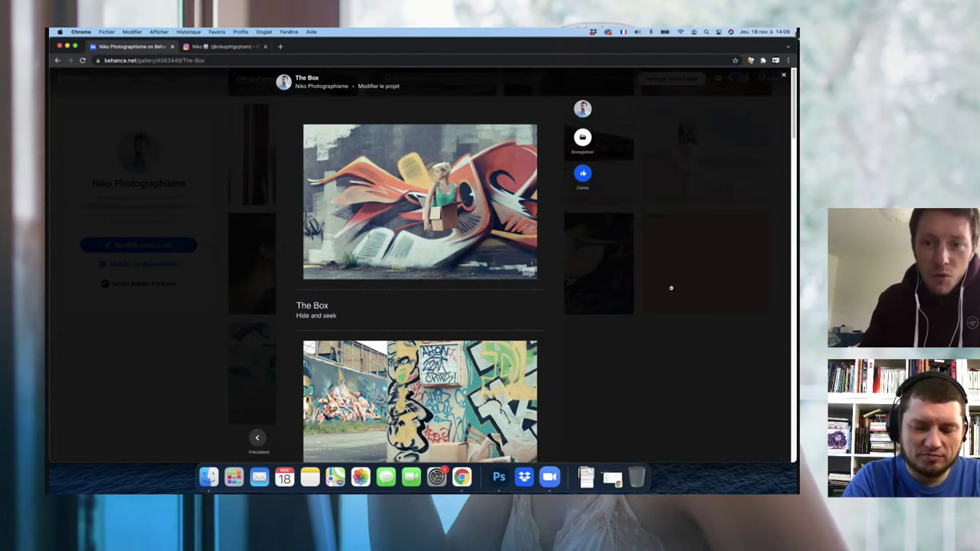
mouse_move(484, 243)
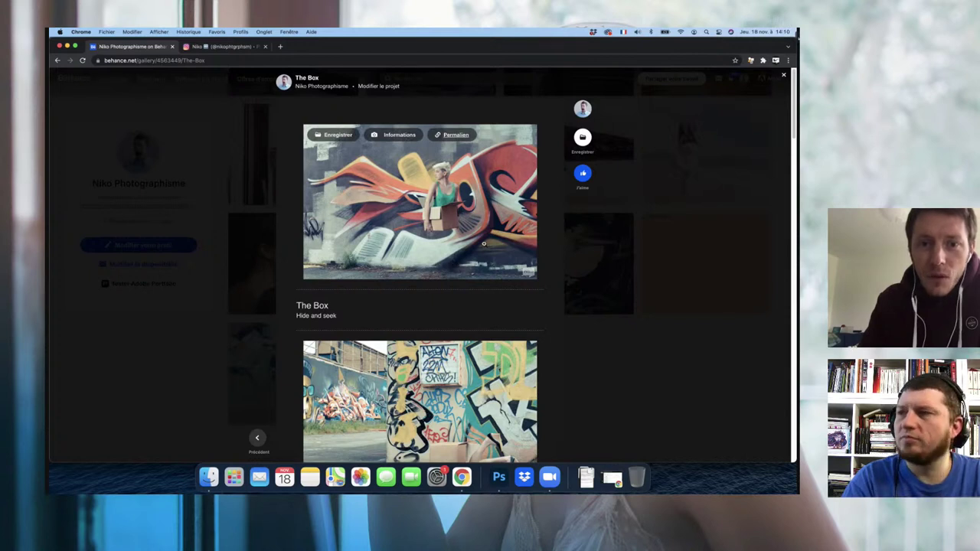
scroll(501, 271, "down", 1)
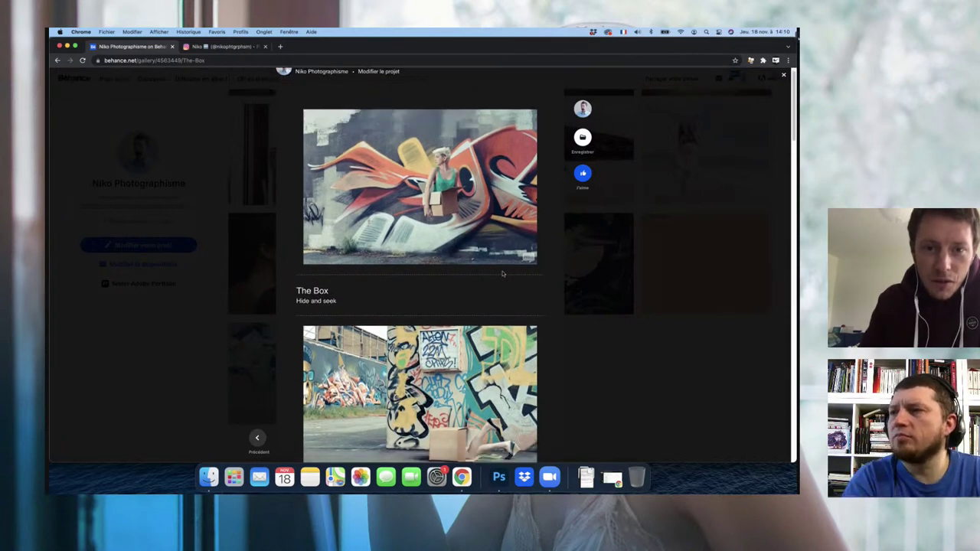
scroll(501, 271, "down", 2)
scroll(502, 273, "down", 2)
scroll(502, 274, "down", 2)
scroll(502, 273, "down", 2)
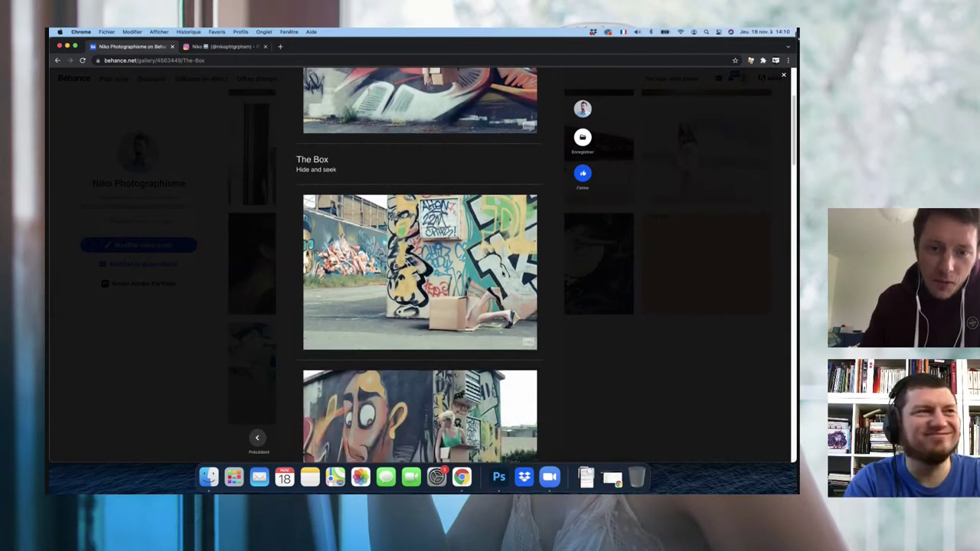
scroll(502, 274, "down", 1)
scroll(502, 274, "down", 1)
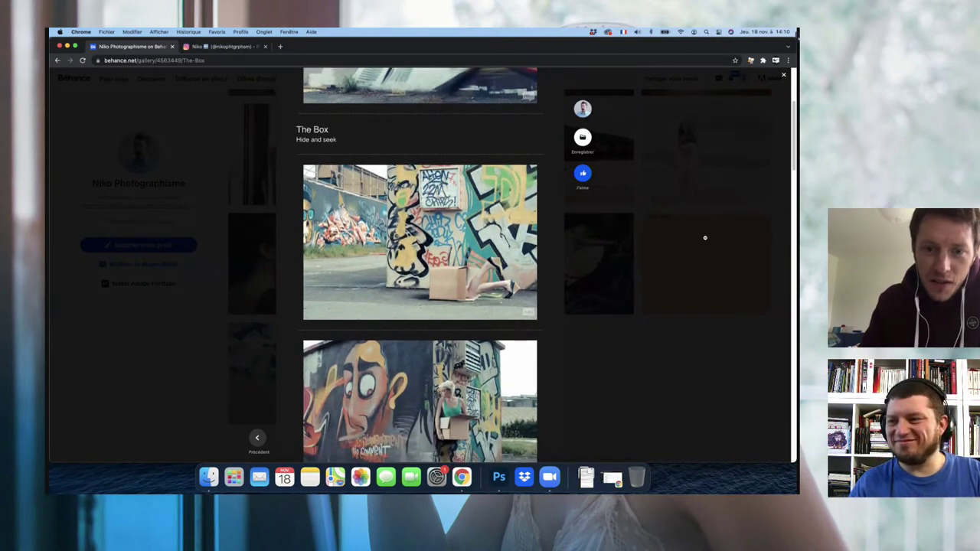
scroll(692, 237, "down", 1)
scroll(692, 237, "down", 1)
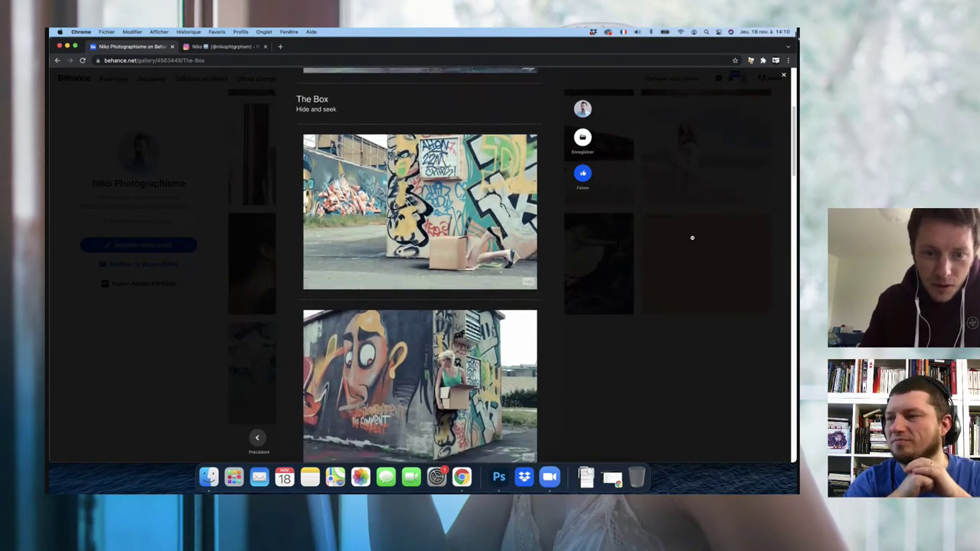
scroll(692, 238, "down", 1)
scroll(691, 239, "down", 1)
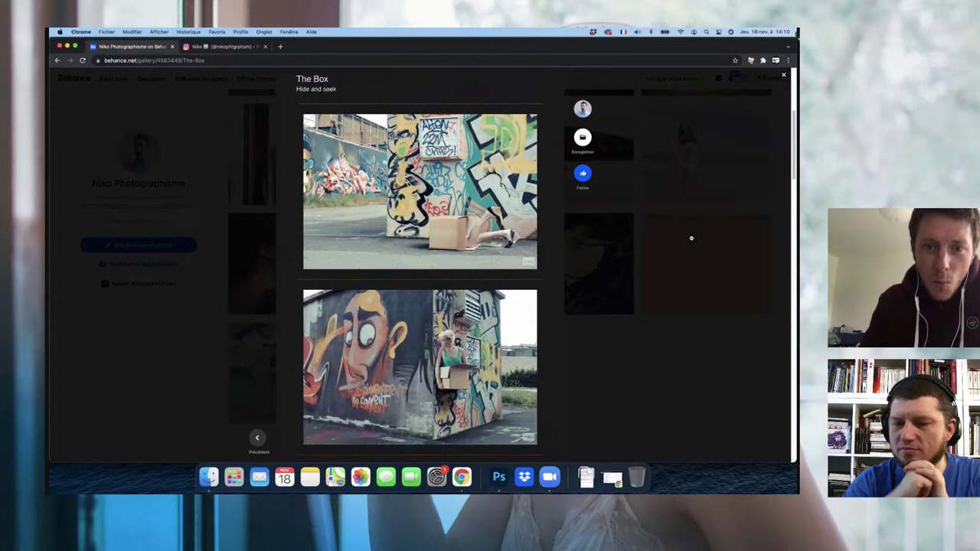
scroll(691, 238, "down", 1)
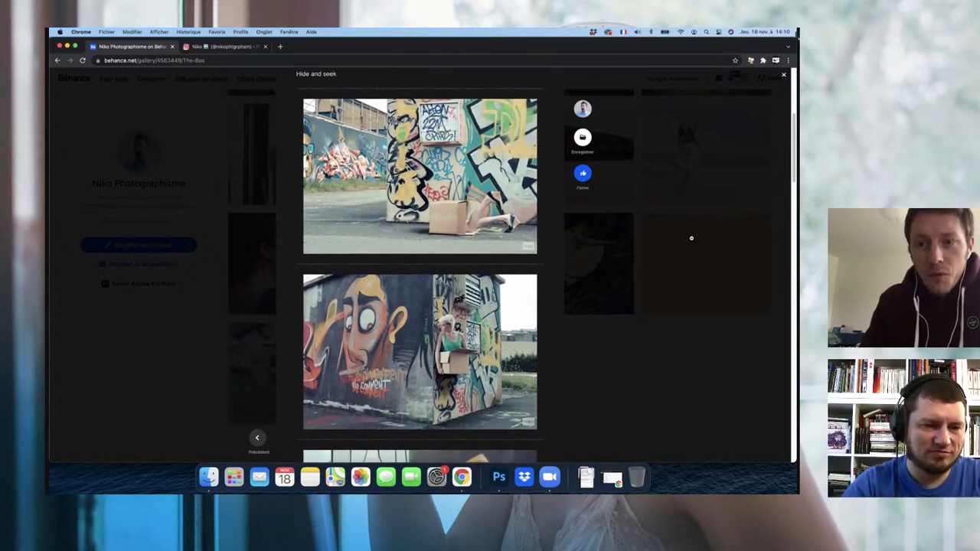
scroll(680, 237, "down", 1)
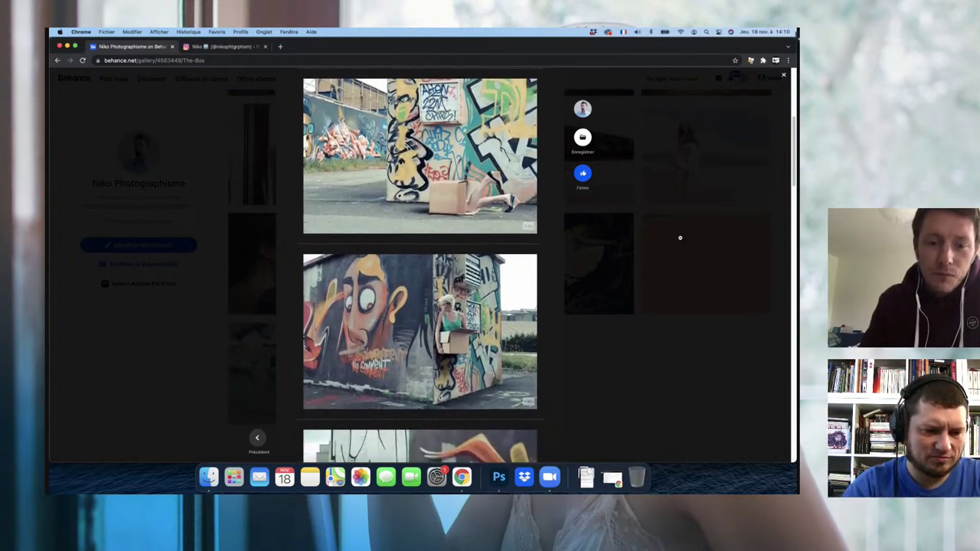
scroll(679, 237, "down", 2)
scroll(679, 237, "down", 4)
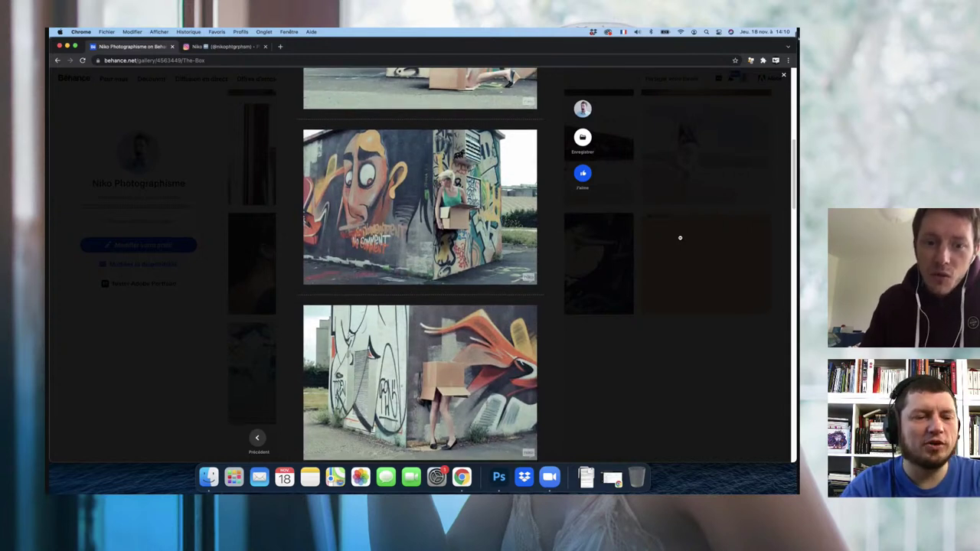
scroll(680, 237, "down", 1)
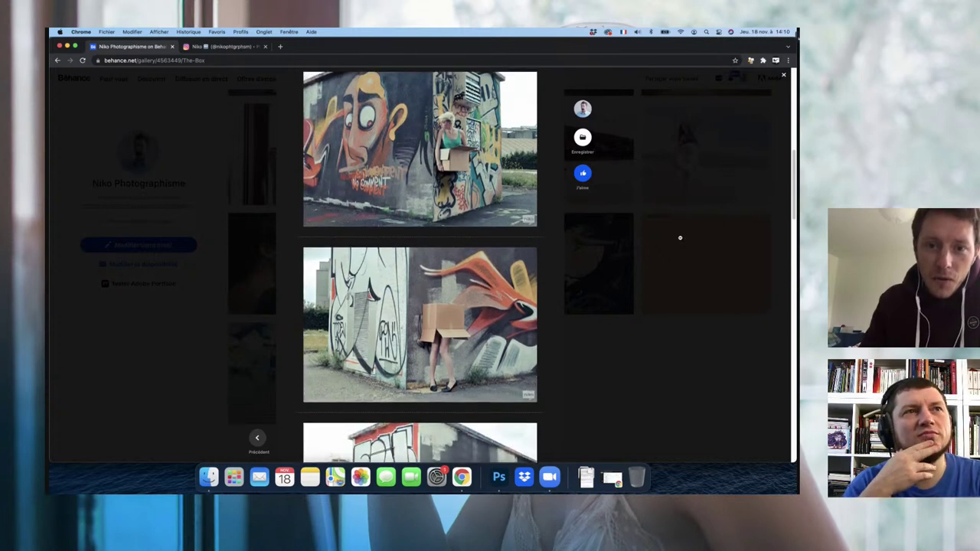
scroll(680, 238, "down", 1)
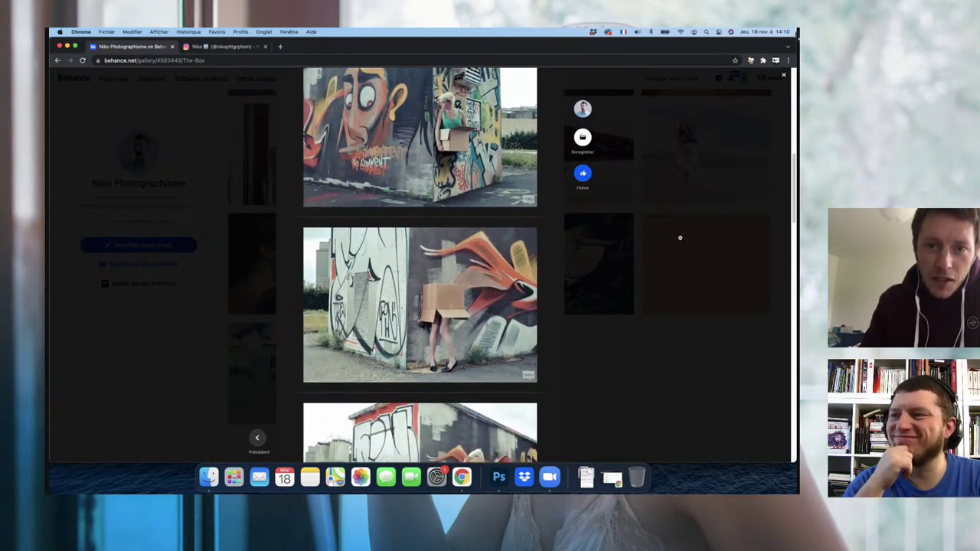
scroll(679, 238, "down", 2)
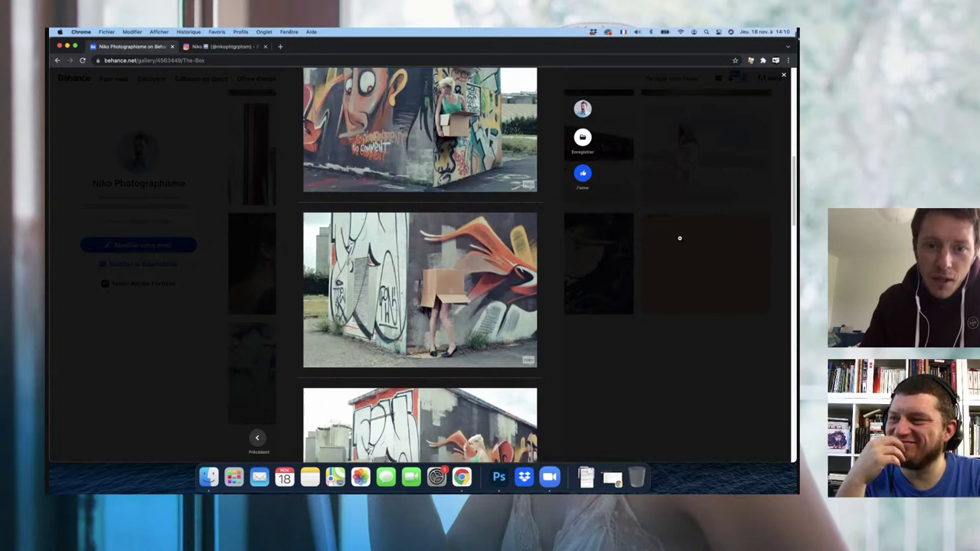
scroll(679, 238, "down", 2)
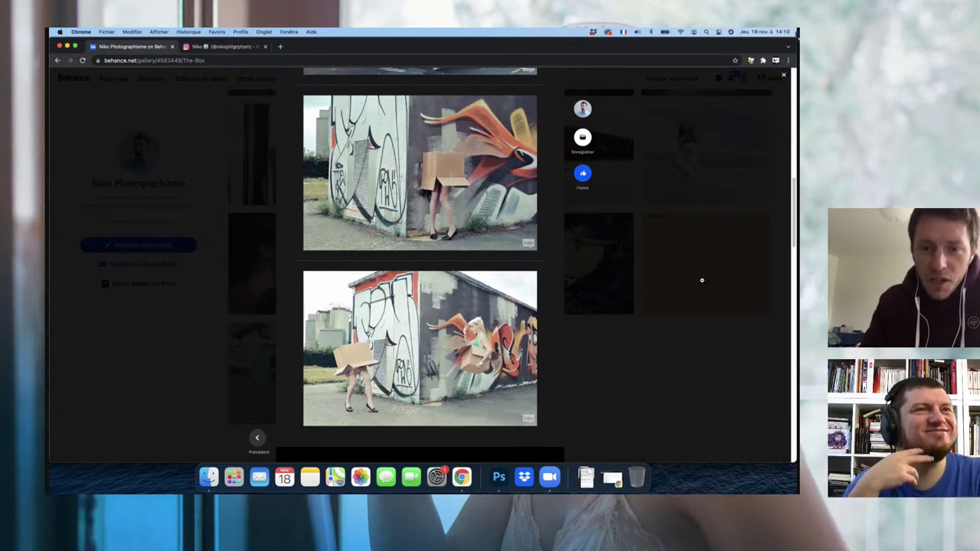
Step: Scroll back up to The Box header and its first 'Hide and seek' photo
scroll(701, 280, "up", 2)
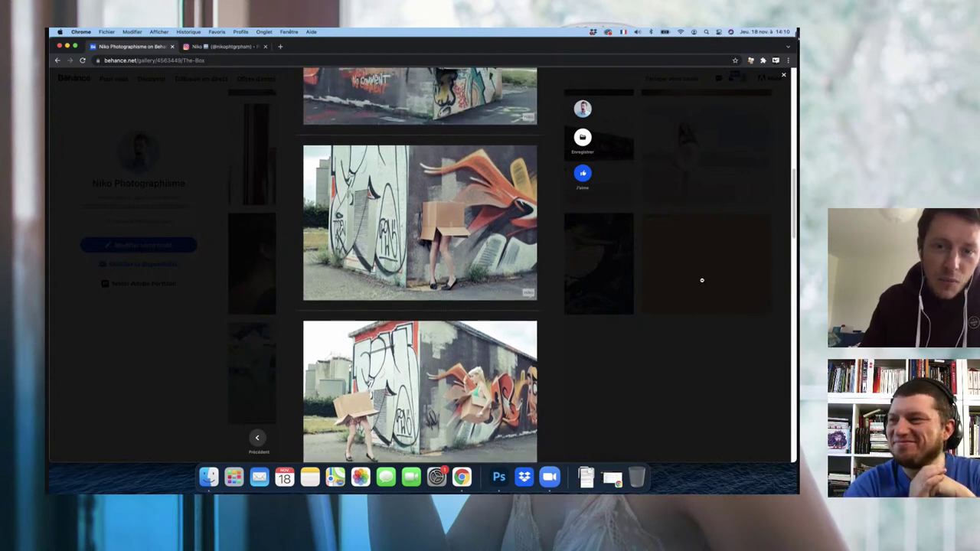
scroll(701, 281, "up", 2)
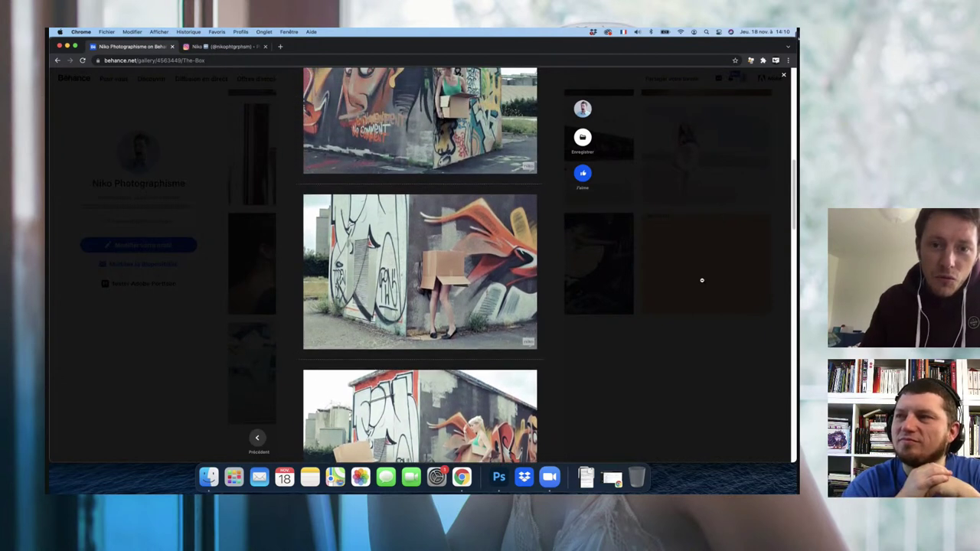
scroll(702, 280, "up", 1)
scroll(701, 280, "up", 1)
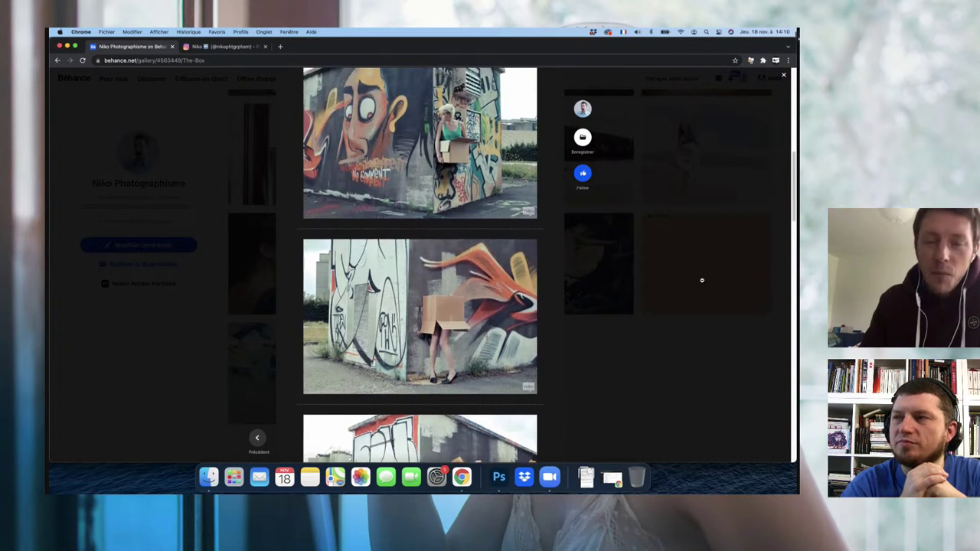
scroll(701, 280, "up", 1)
scroll(701, 281, "up", 1)
scroll(702, 280, "up", 1)
scroll(701, 280, "up", 1)
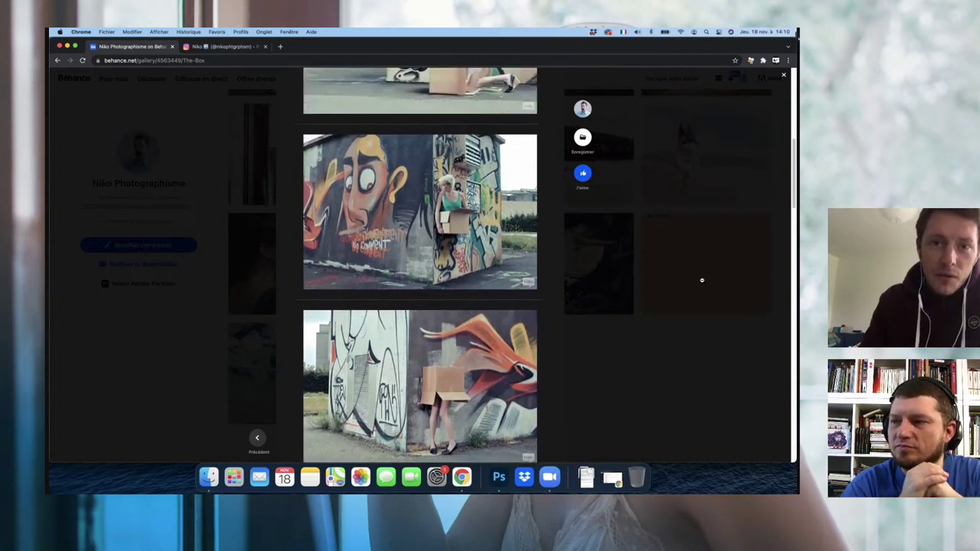
scroll(702, 281, "up", 1)
scroll(702, 280, "up", 1)
scroll(702, 280, "up", 1)
scroll(701, 280, "up", 1)
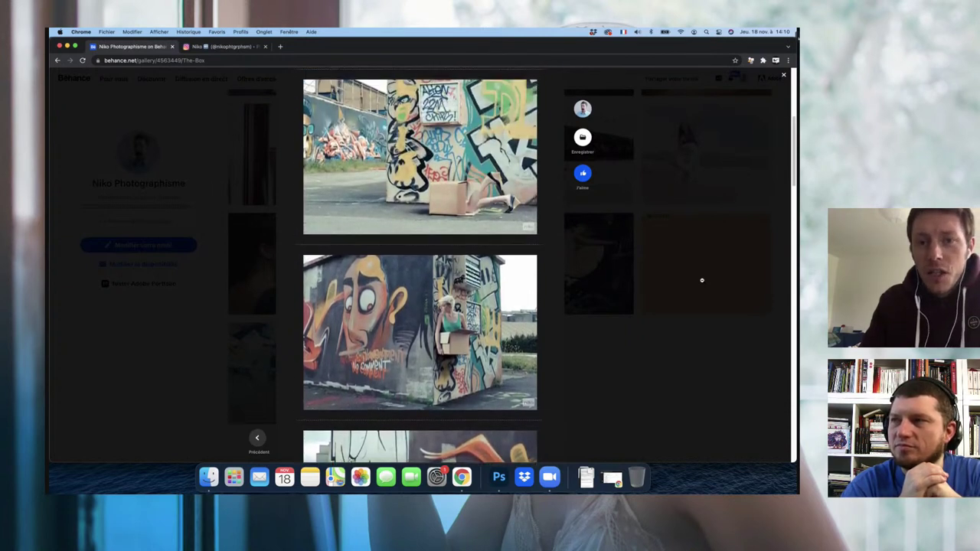
scroll(701, 280, "up", 1)
scroll(701, 280, "up", 1)
scroll(701, 280, "up", 3)
scroll(701, 280, "up", 2)
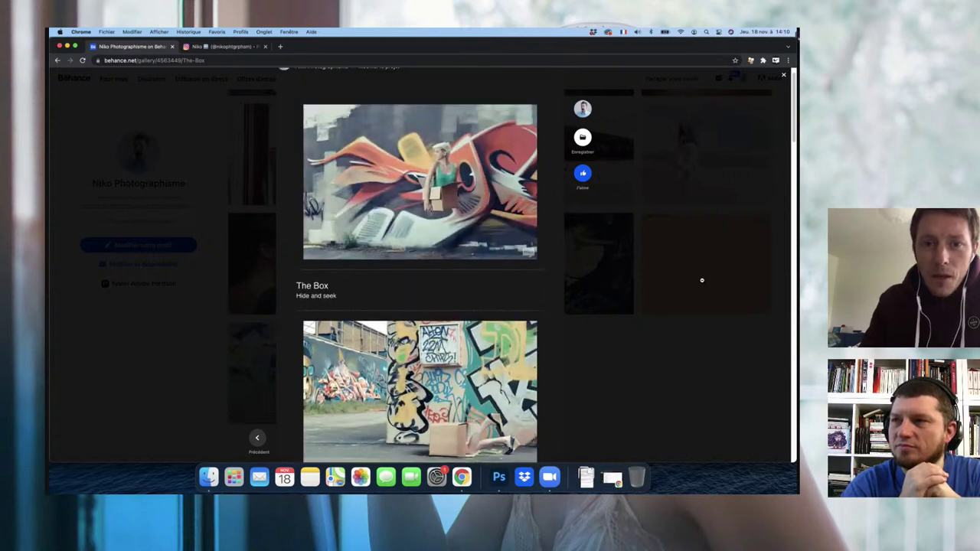
scroll(701, 280, "up", 1)
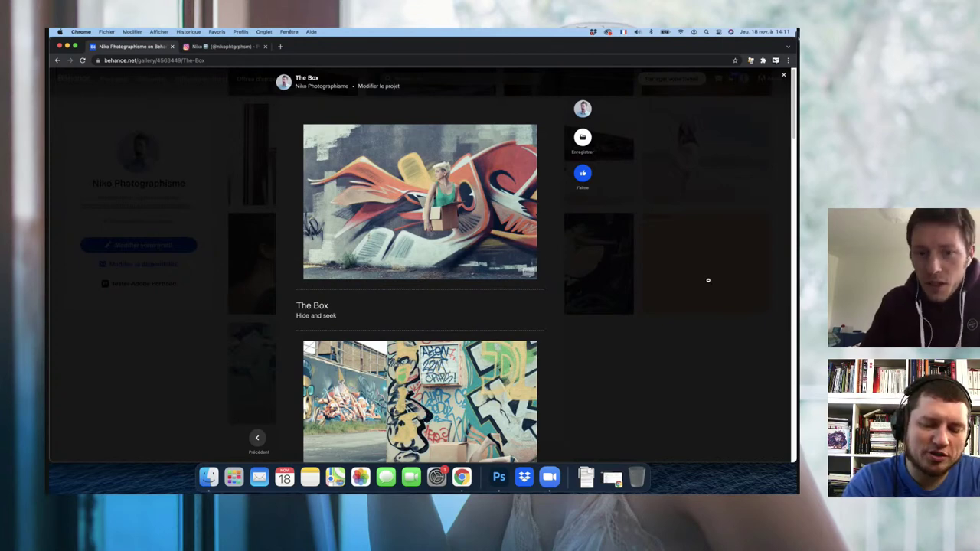
Step: Close The Box project and scroll back up the profile's project grid
left_click(678, 281)
mouse_move(568, 283)
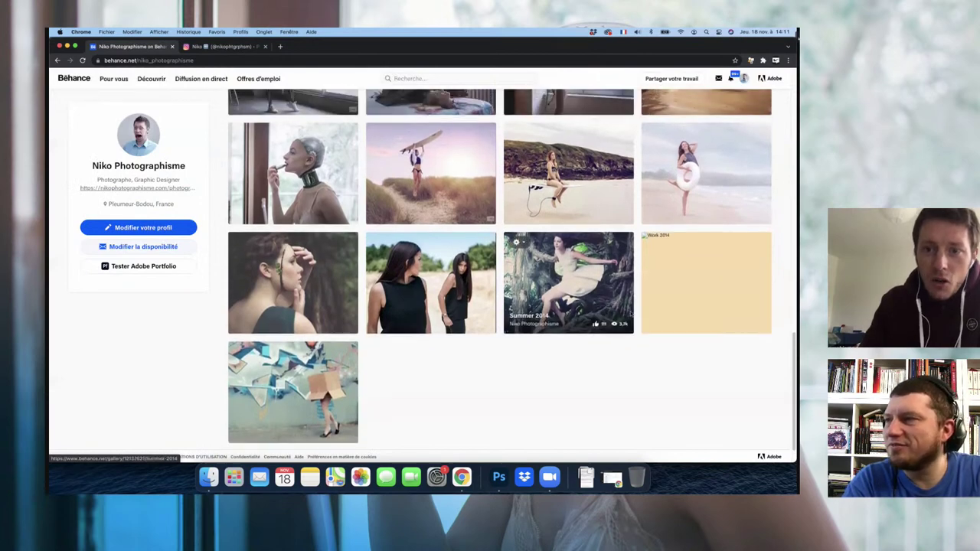
scroll(570, 298, "up", 2)
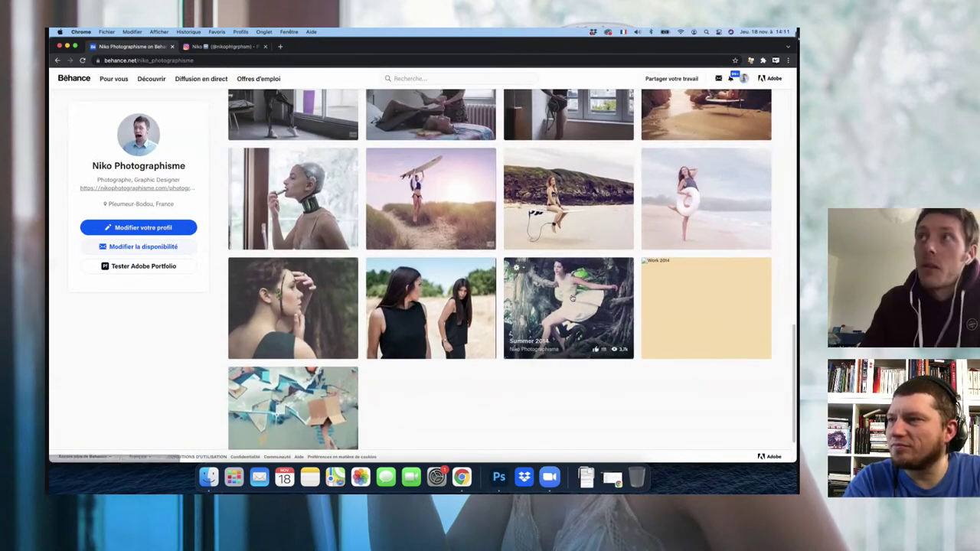
scroll(575, 296, "up", 1)
scroll(578, 294, "up", 1)
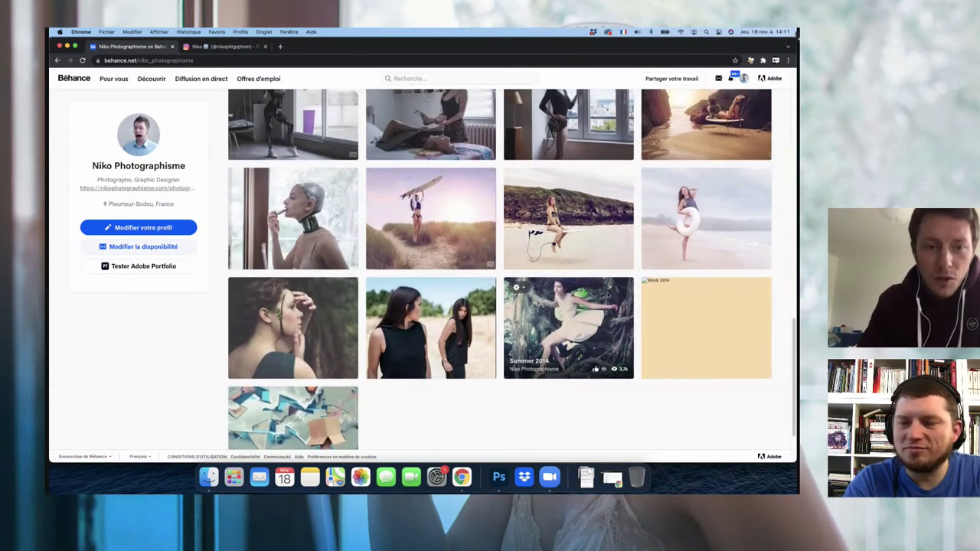
scroll(636, 291, "up", 1)
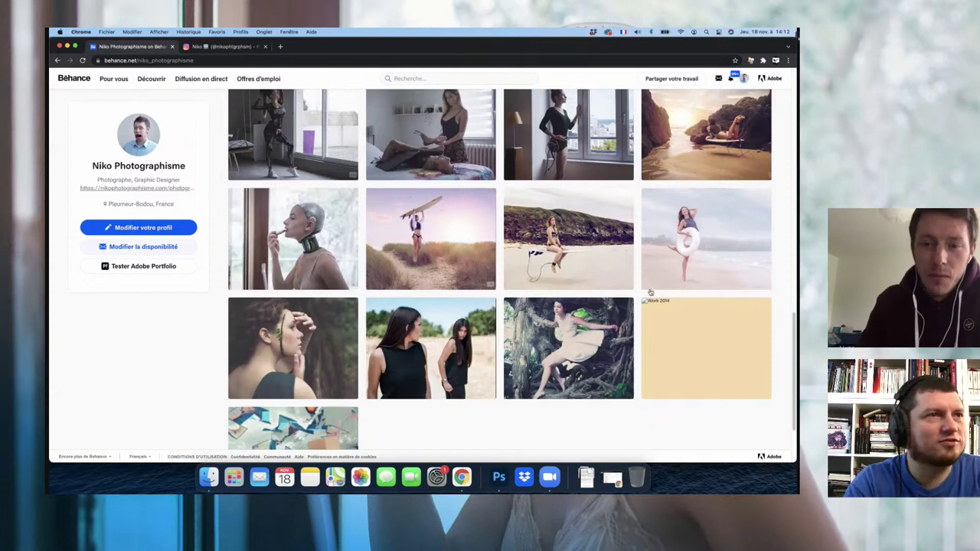
Step: Open the Work 2014 project, showing the horse-in-car photo
scroll(573, 437, "down", 1)
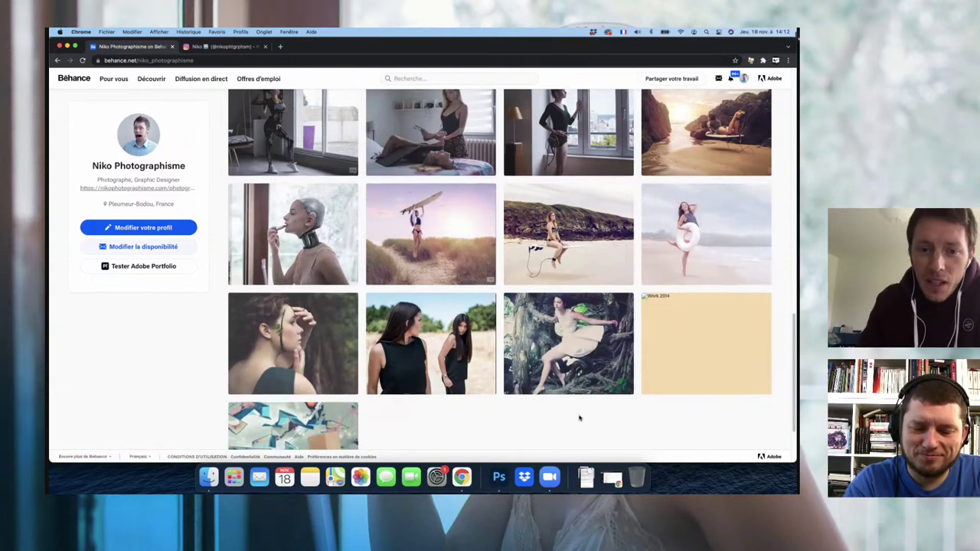
scroll(666, 390, "down", 1)
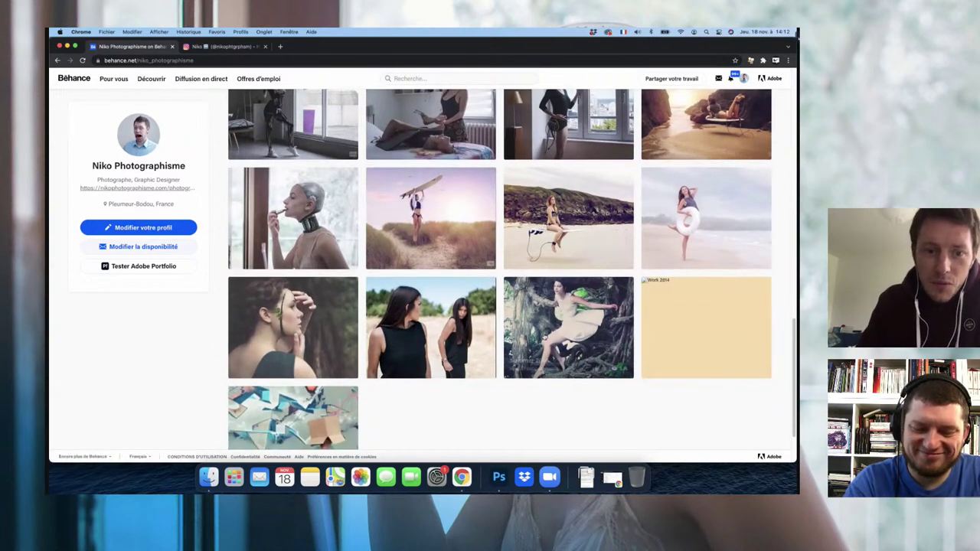
left_click(700, 340)
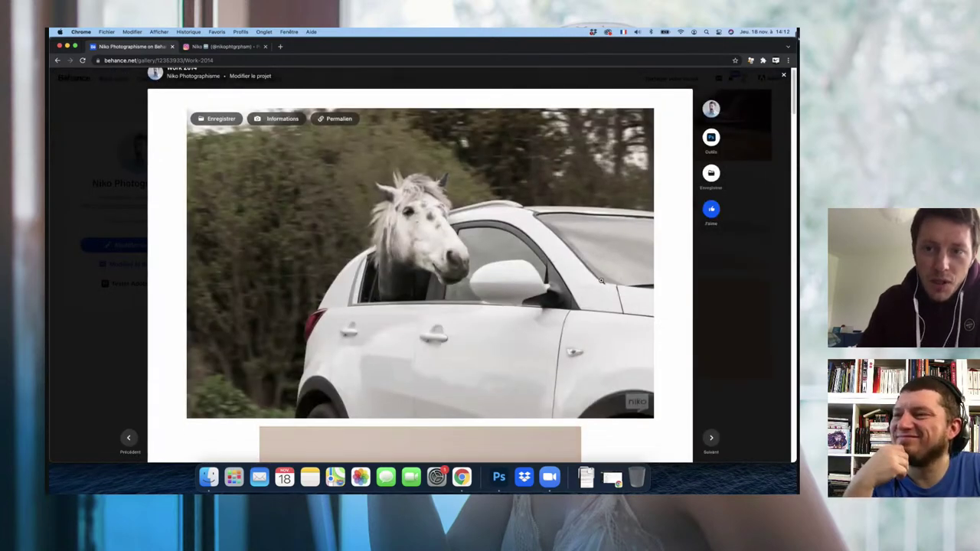
Step: Scroll past the Work 2014 horse photo to the portrait on a beige backdrop
scroll(601, 275, "down", 1)
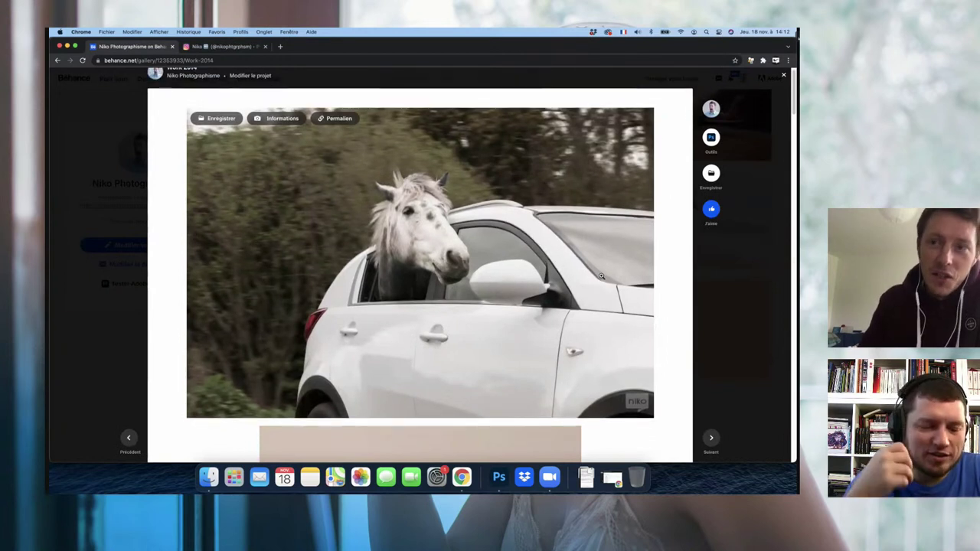
scroll(602, 276, "up", 2)
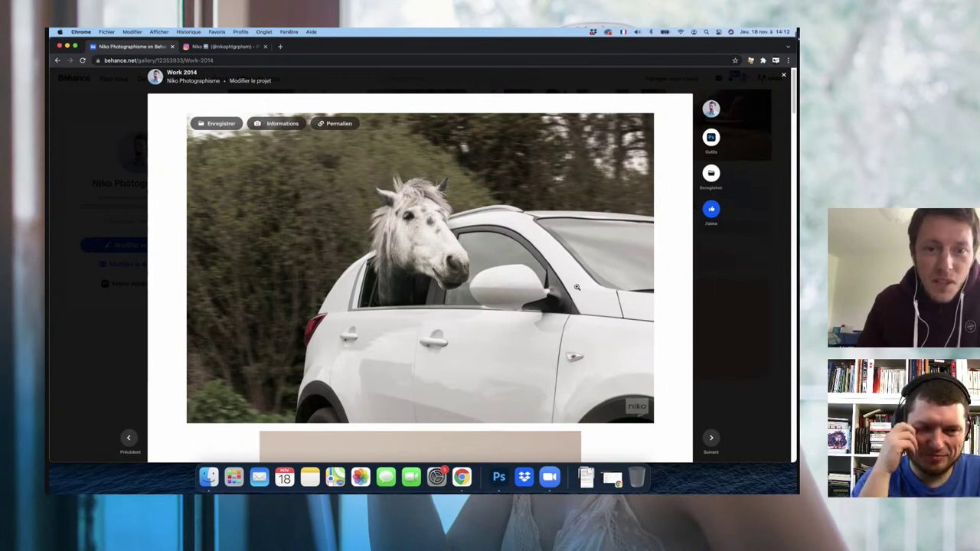
scroll(577, 287, "down", 1)
scroll(577, 287, "up", 1)
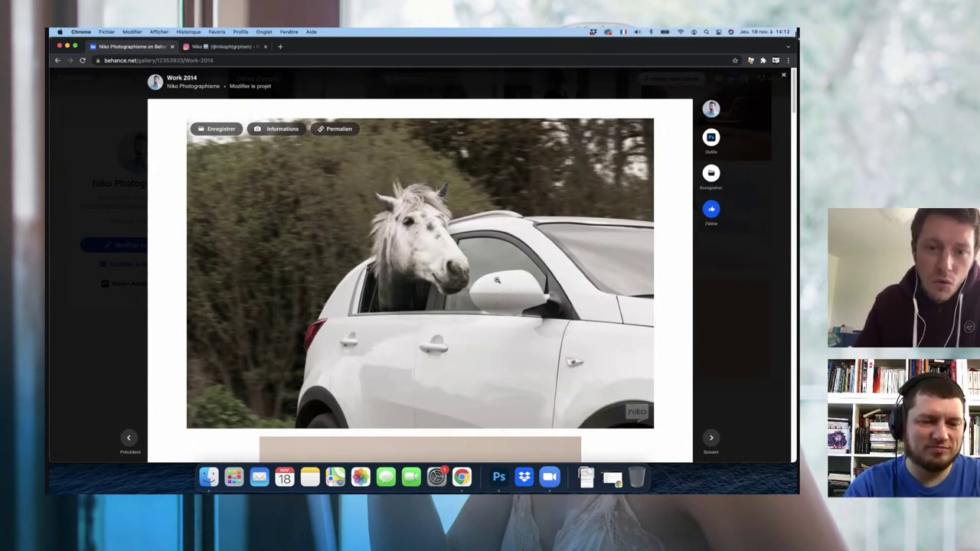
scroll(497, 280, "down", 1)
Step: Scroll down Work 2014 past the beige-backdrop portrait
scroll(501, 280, "down", 3)
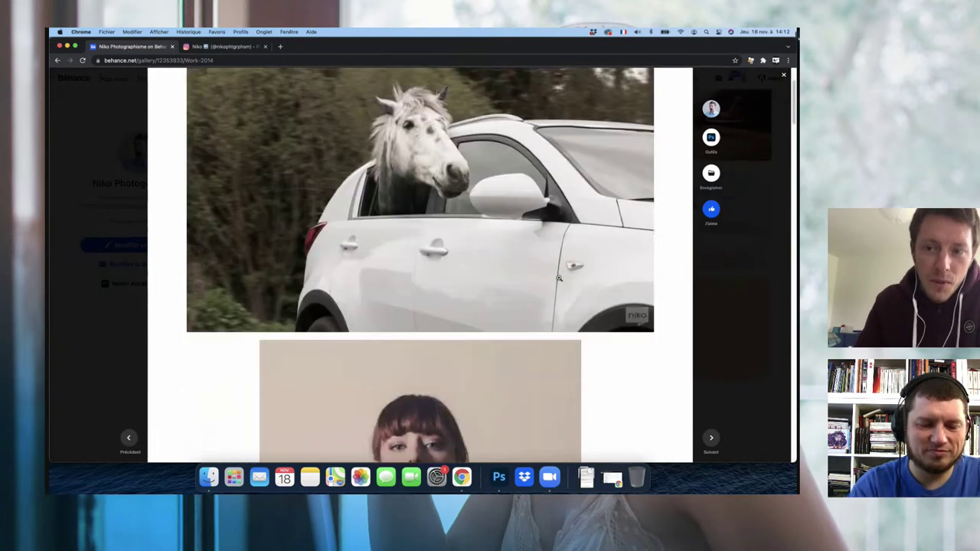
scroll(536, 278, "down", 3)
scroll(561, 277, "down", 1)
scroll(560, 277, "down", 1)
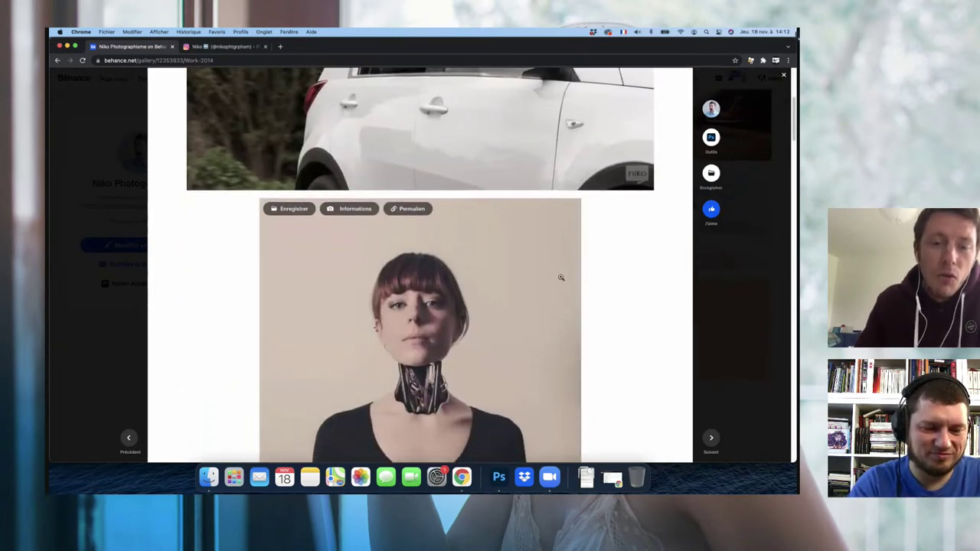
scroll(561, 277, "down", 1)
scroll(560, 278, "down", 1)
scroll(559, 277, "down", 2)
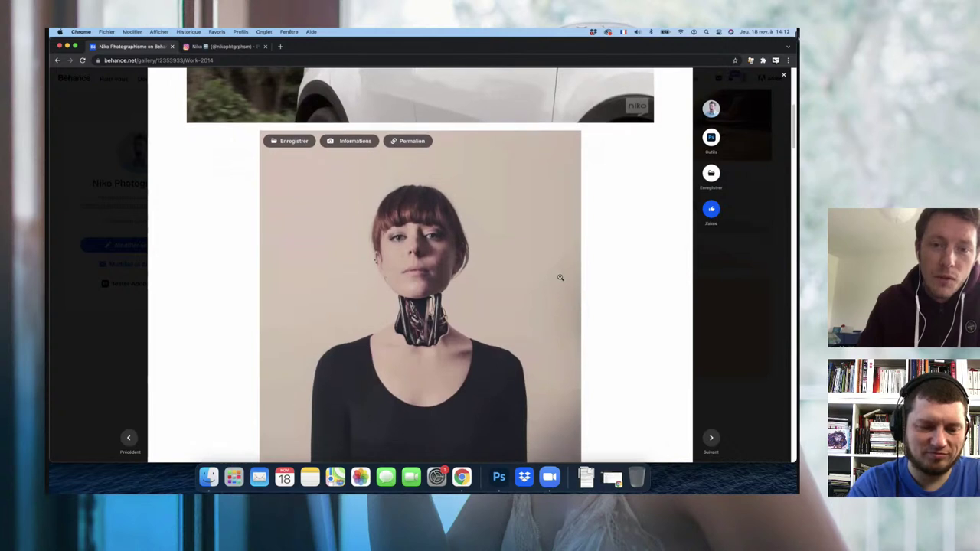
scroll(559, 277, "down", 2)
scroll(559, 277, "down", 1)
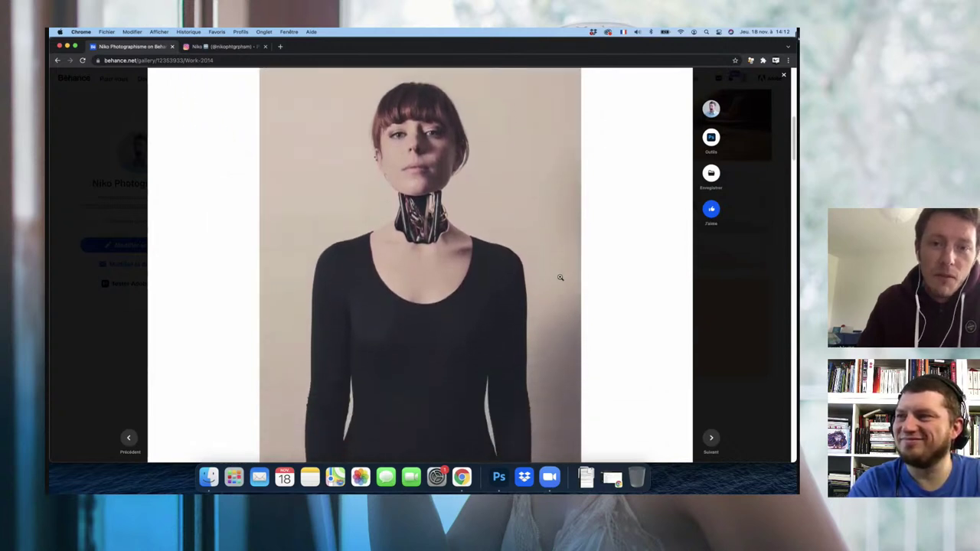
scroll(537, 249, "down", 1)
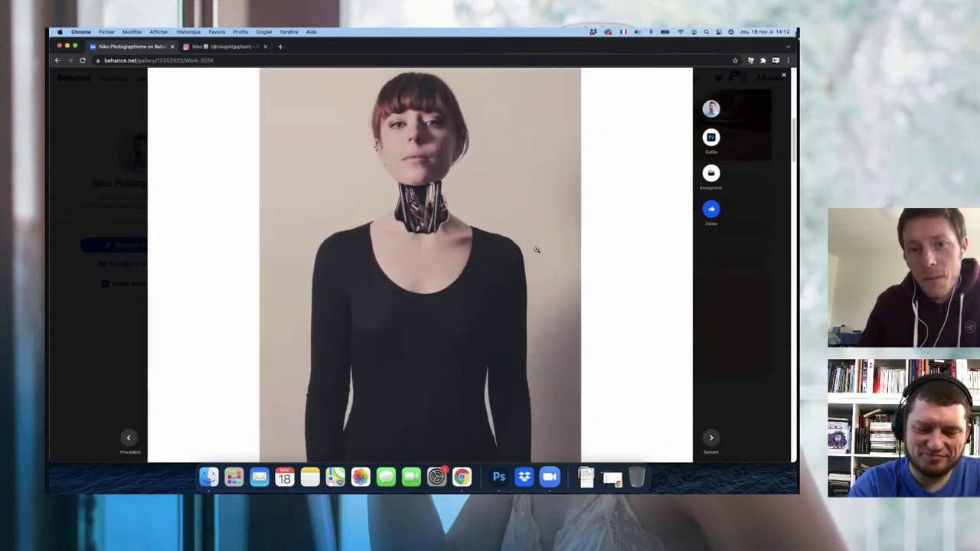
scroll(537, 249, "down", 1)
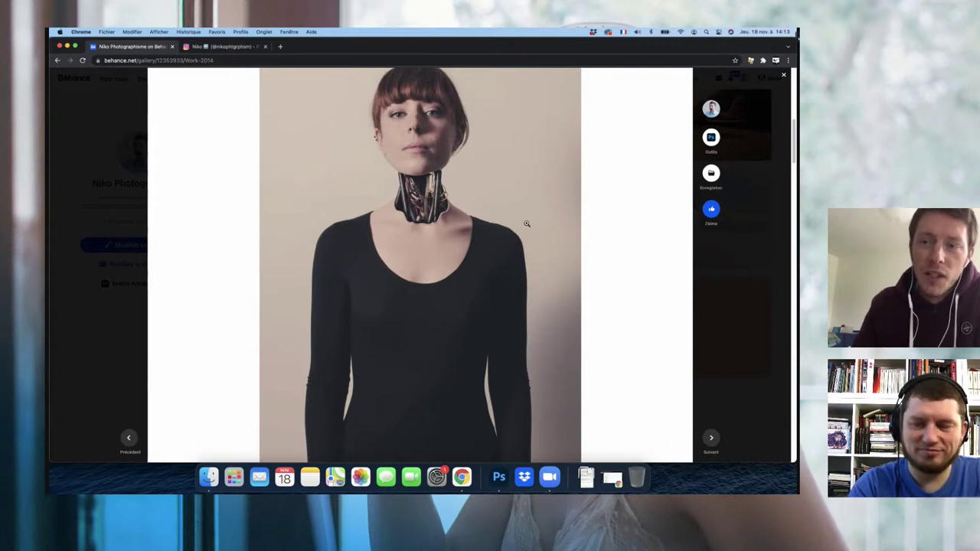
Step: Centre the photo of three women in leather jackets before a stone wall
scroll(549, 222, "down", 5)
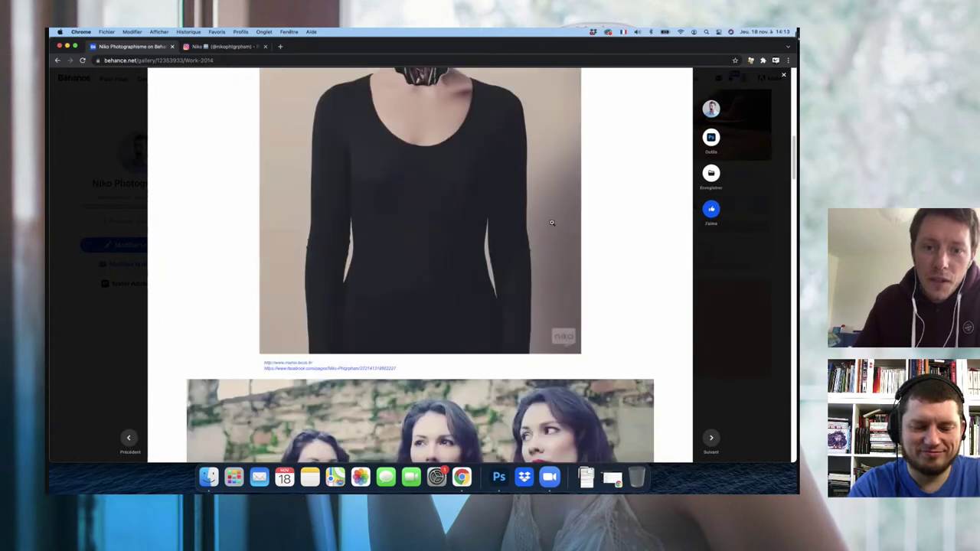
scroll(551, 223, "down", 3)
scroll(553, 223, "down", 1)
scroll(553, 223, "down", 1)
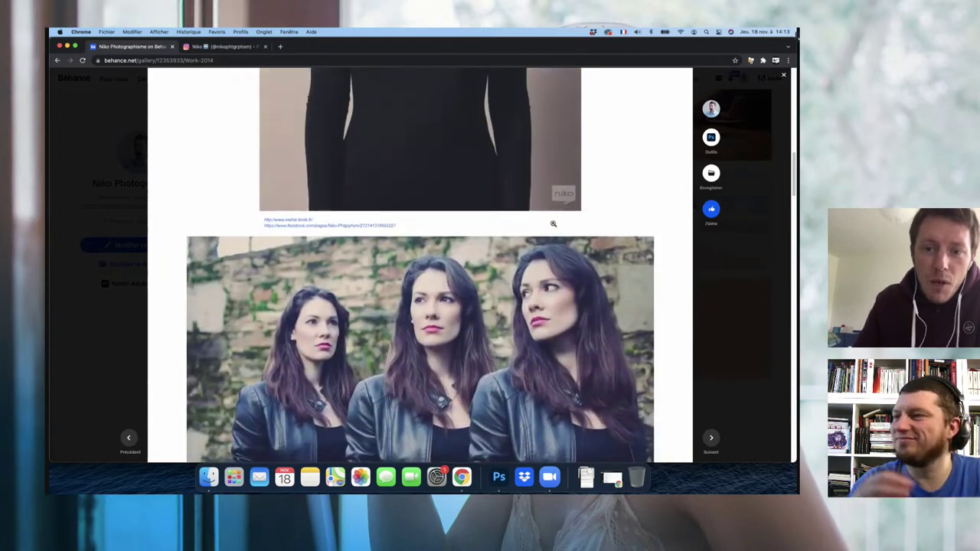
scroll(553, 223, "down", 2)
scroll(553, 223, "down", 2)
scroll(552, 223, "down", 1)
scroll(553, 223, "down", 1)
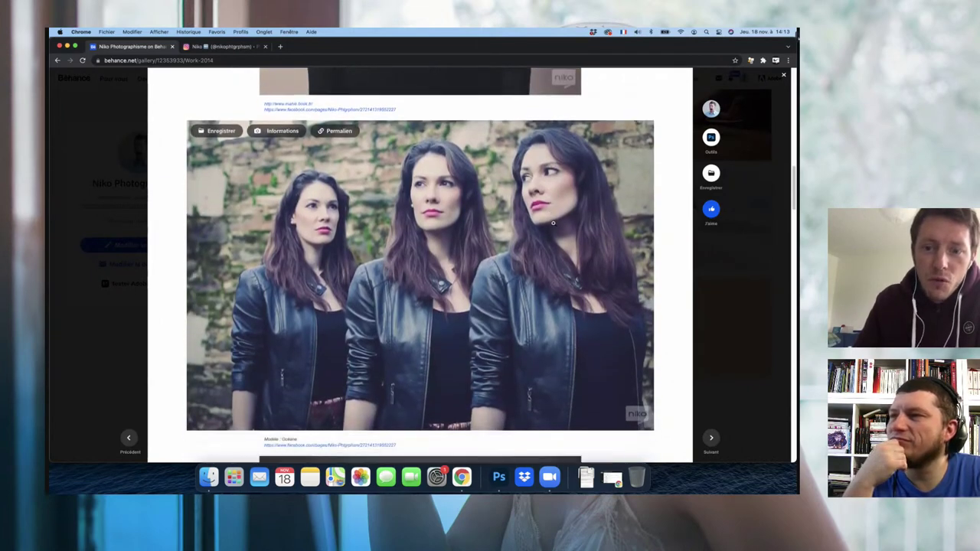
scroll(553, 223, "down", 1)
scroll(552, 223, "down", 1)
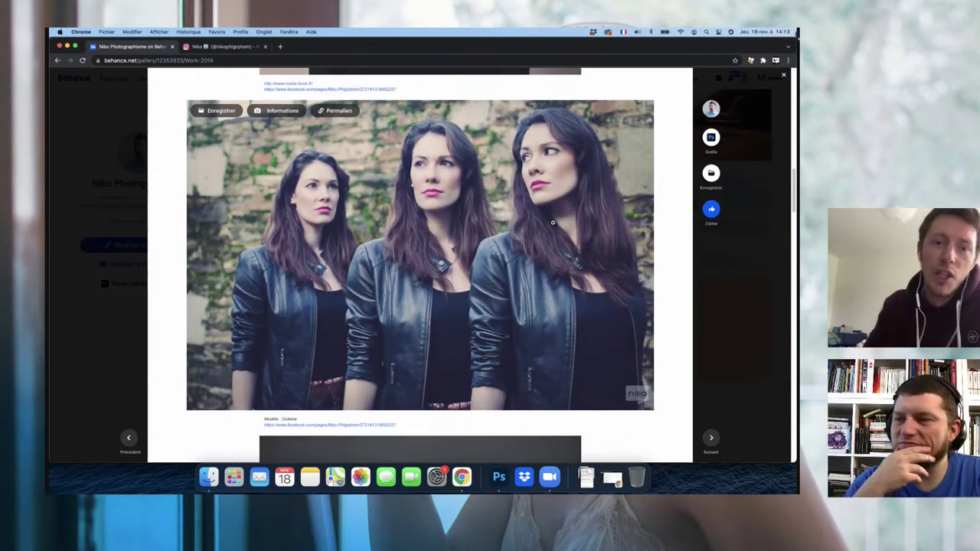
Step: Scroll down Work 2014 to the jumping dancer image
scroll(553, 222, "down", 3)
scroll(559, 274, "down", 1)
scroll(559, 274, "down", 5)
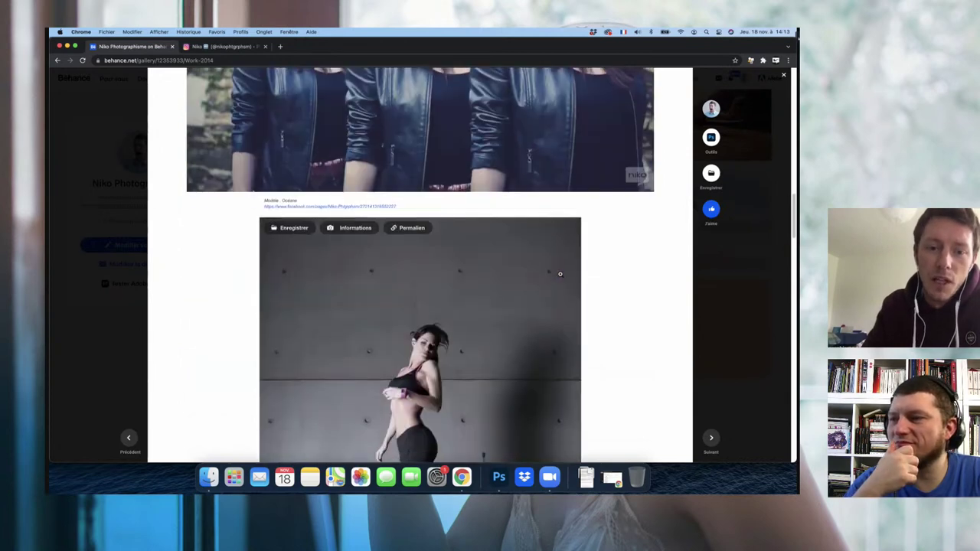
scroll(561, 274, "down", 2)
scroll(563, 274, "down", 1)
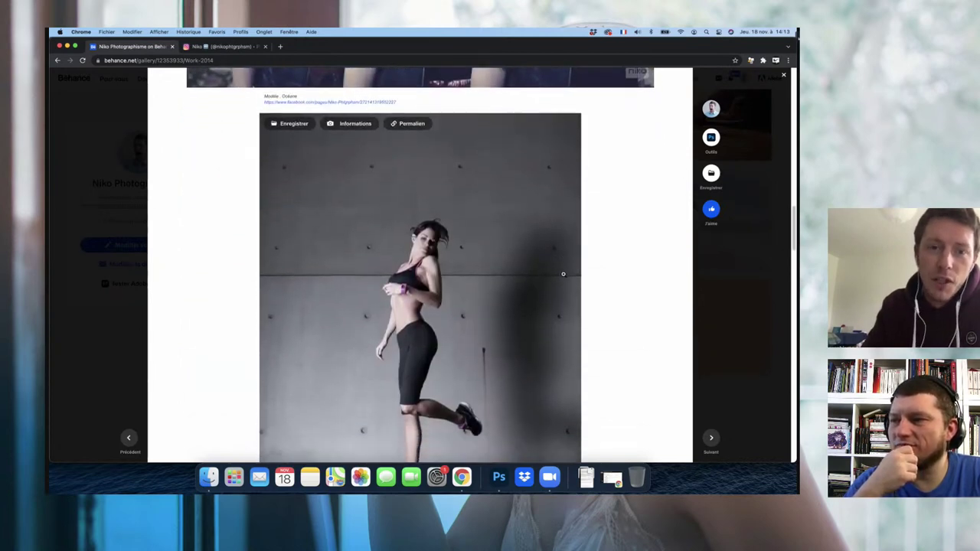
scroll(562, 273, "down", 1)
scroll(563, 274, "down", 1)
scroll(564, 274, "down", 1)
scroll(564, 274, "down", 1)
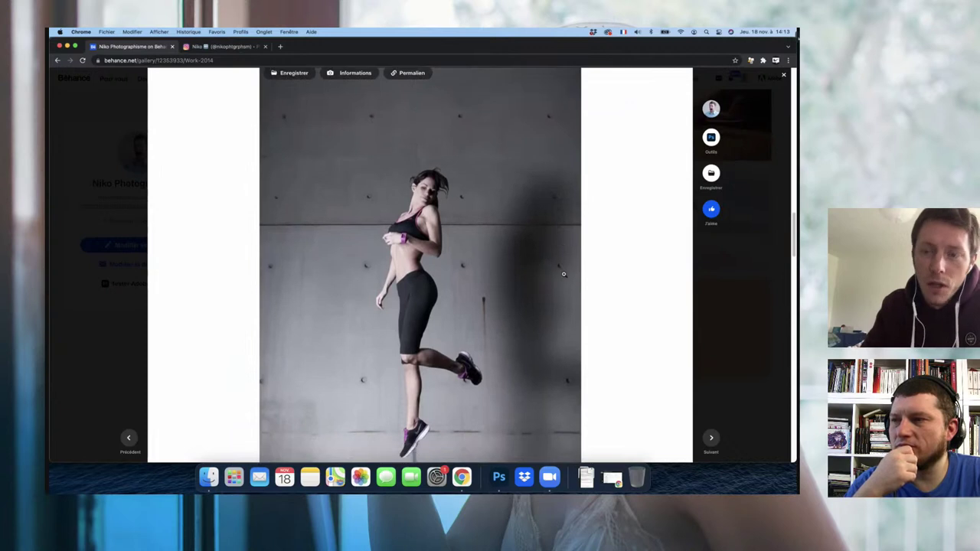
scroll(563, 273, "down", 1)
scroll(563, 273, "down", 1)
scroll(564, 274, "down", 1)
scroll(564, 274, "down", 1)
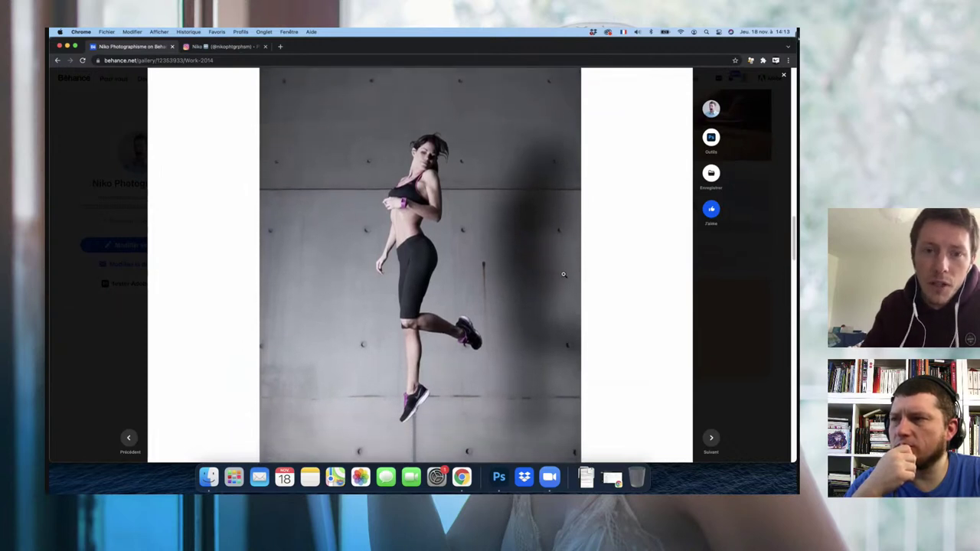
Step: Continue to the woman in a white blouse and leather jacket among trees
scroll(624, 274, "down", 1)
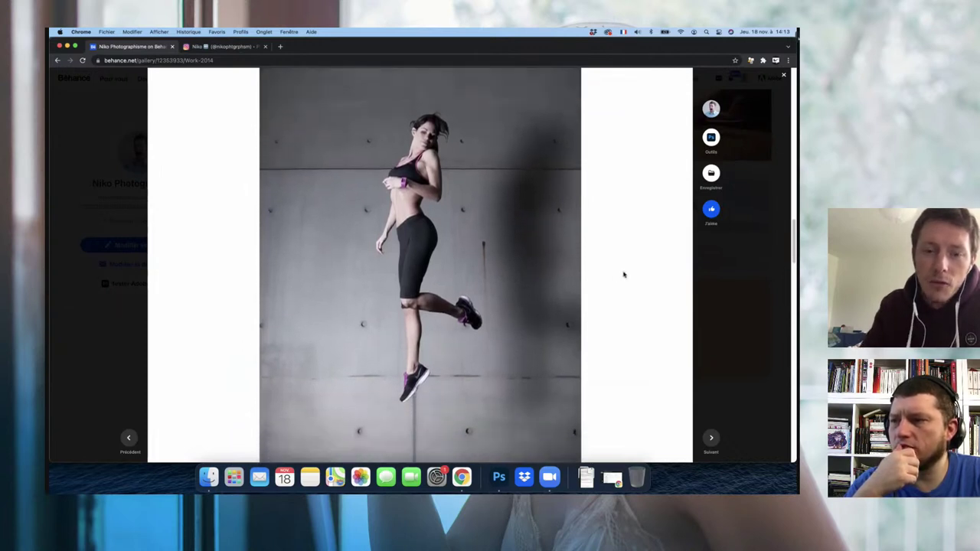
scroll(624, 274, "down", 5)
scroll(624, 274, "down", 1)
scroll(624, 274, "down", 1)
scroll(624, 274, "down", 2)
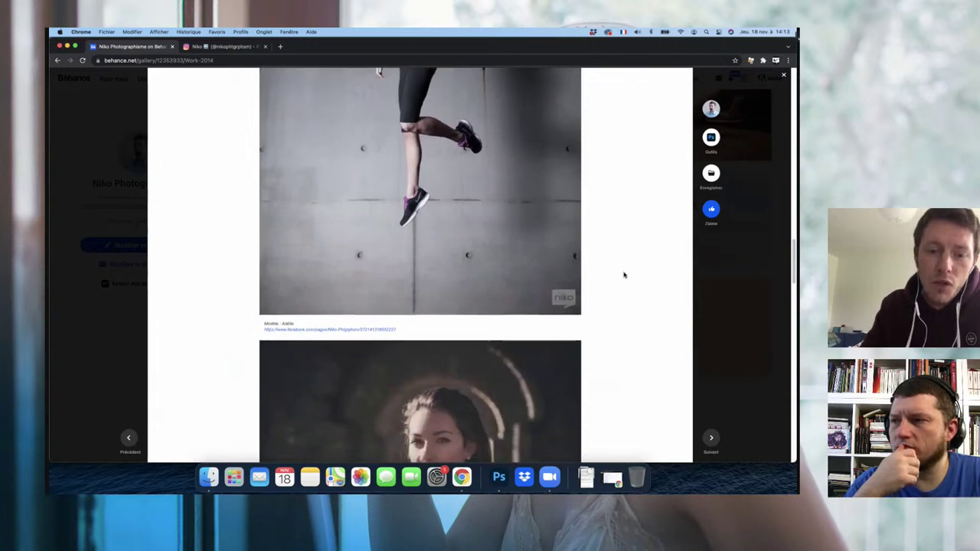
scroll(624, 274, "down", 2)
scroll(624, 274, "down", 5)
scroll(624, 274, "down", 1)
scroll(624, 274, "down", 1)
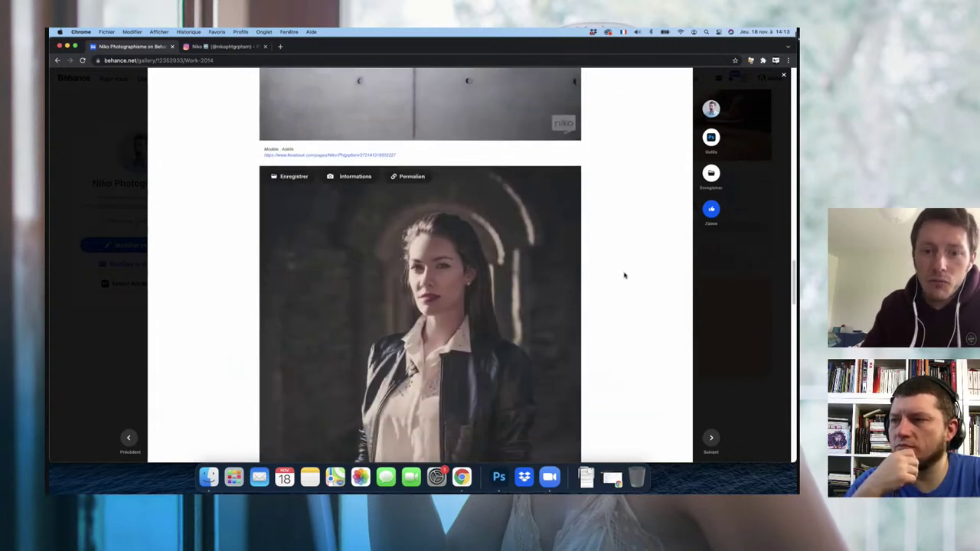
scroll(624, 274, "down", 2)
scroll(624, 274, "down", 1)
scroll(624, 274, "down", 2)
scroll(624, 274, "down", 1)
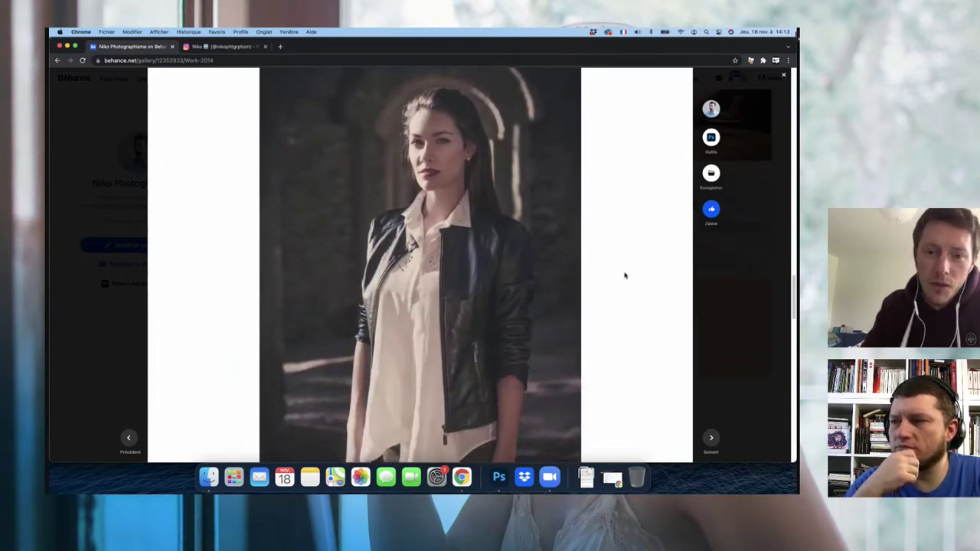
scroll(625, 276, "down", 2)
scroll(625, 276, "down", 1)
scroll(624, 274, "down", 1)
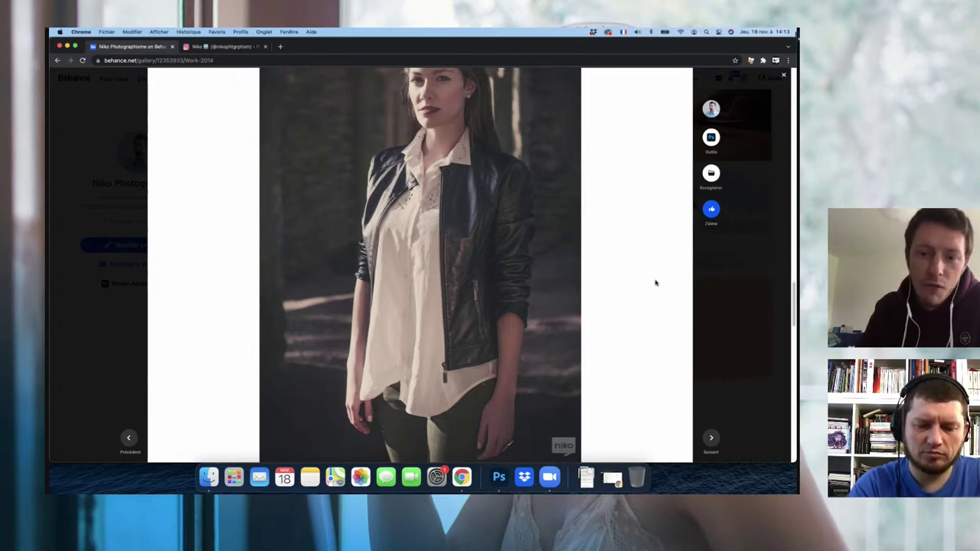
Step: Scroll Work 2014 down to the four overlapping women's profiles on a pale background
scroll(677, 285, "down", 1)
scroll(670, 284, "down", 1)
scroll(664, 284, "down", 1)
scroll(664, 283, "down", 1)
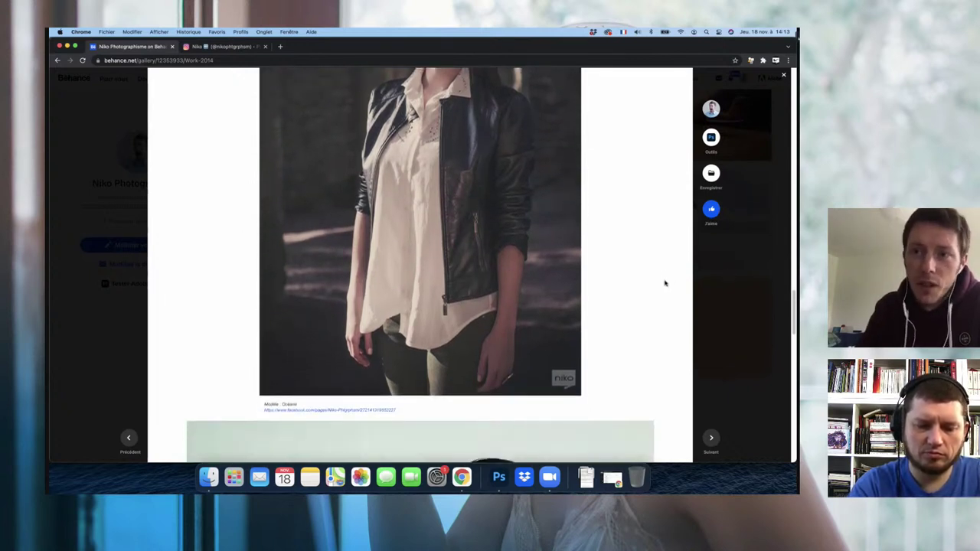
scroll(665, 283, "down", 1)
scroll(664, 283, "down", 2)
scroll(664, 283, "down", 1)
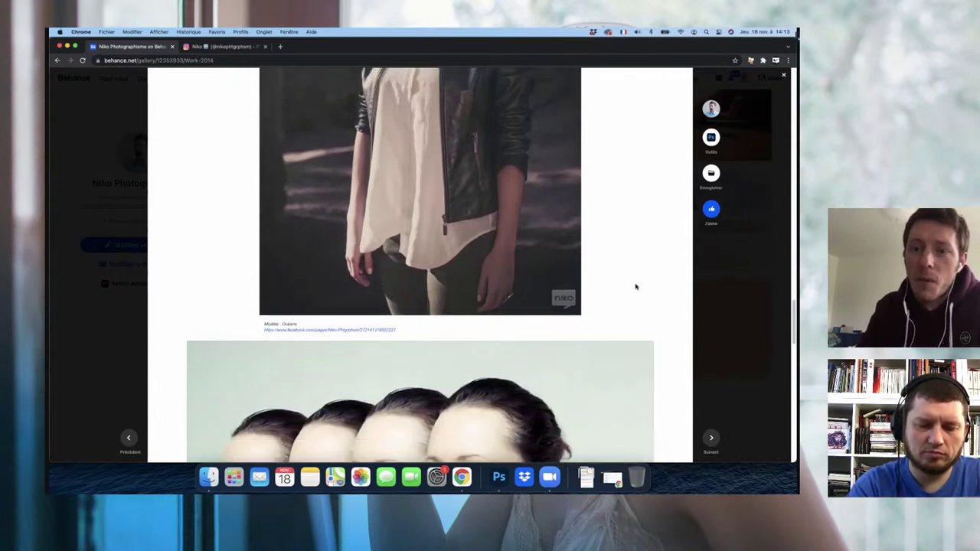
scroll(624, 286, "down", 1)
scroll(624, 286, "down", 1)
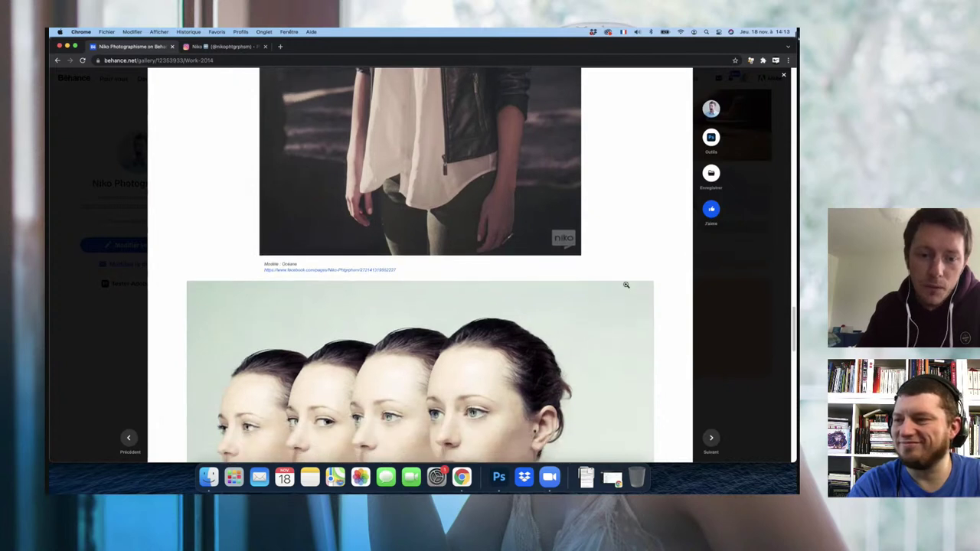
scroll(626, 284, "down", 3)
scroll(627, 285, "down", 1)
scroll(627, 285, "down", 1)
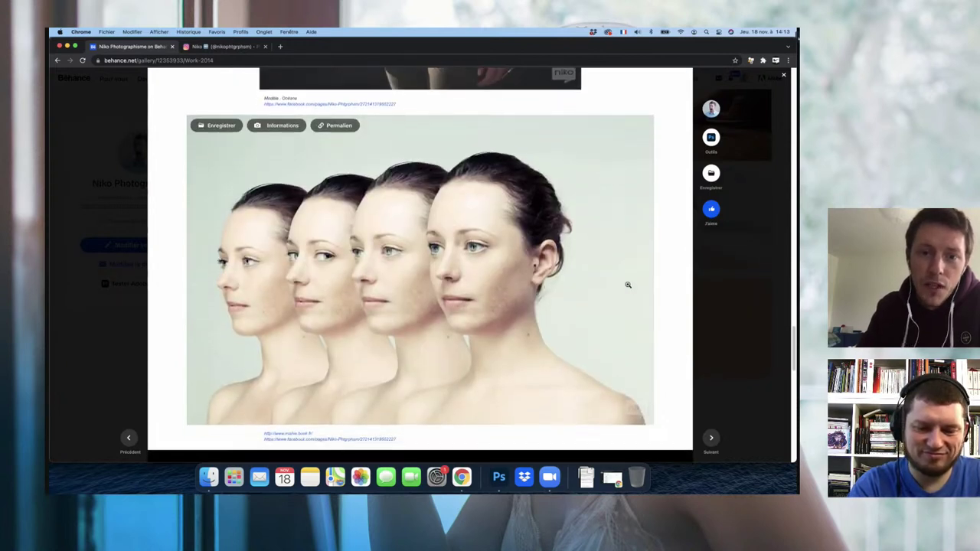
scroll(627, 285, "down", 1)
scroll(627, 285, "down", 1)
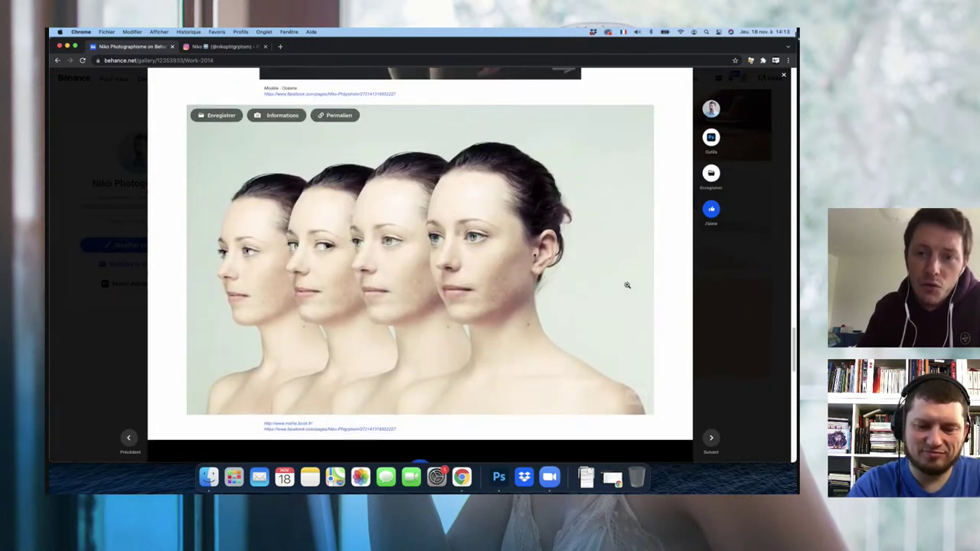
scroll(625, 284, "down", 1)
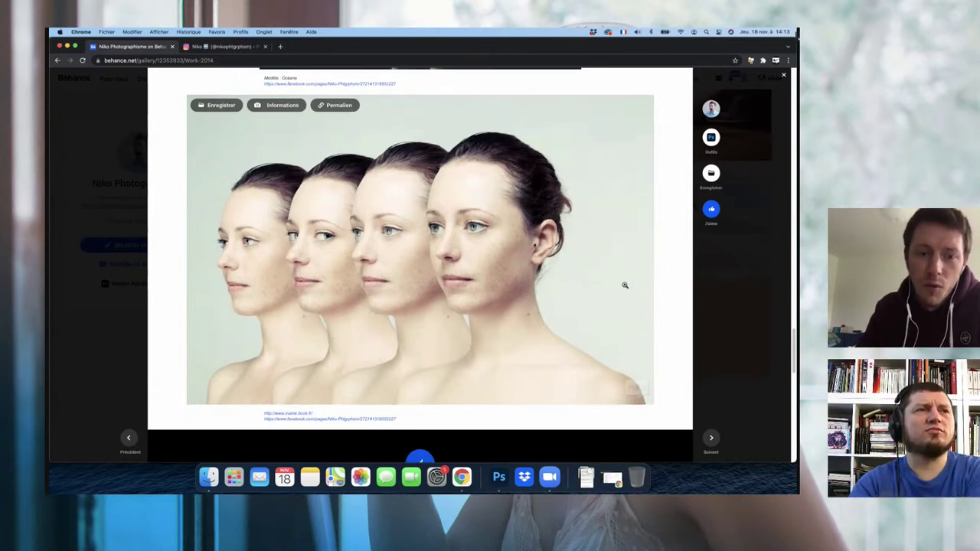
scroll(575, 281, "down", 1)
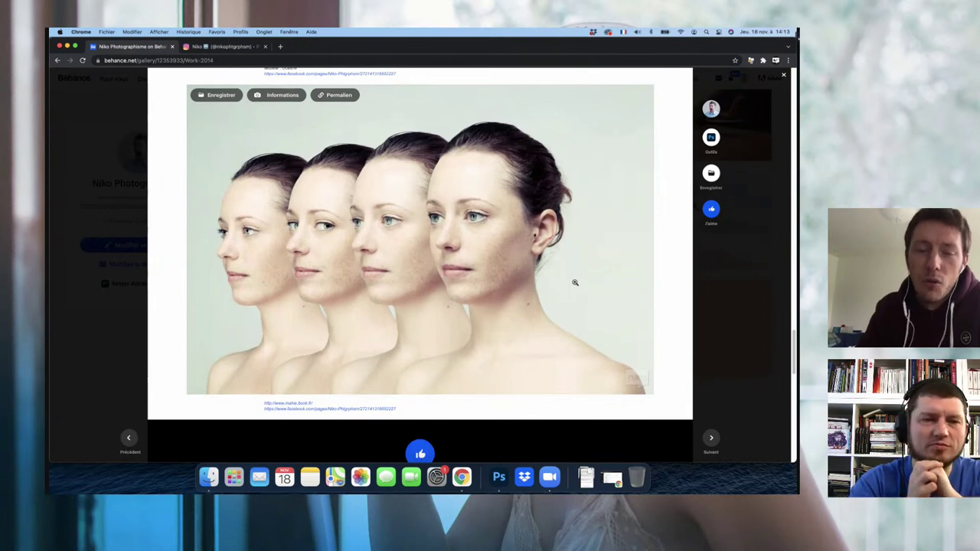
scroll(576, 283, "up", 1)
scroll(575, 283, "up", 1)
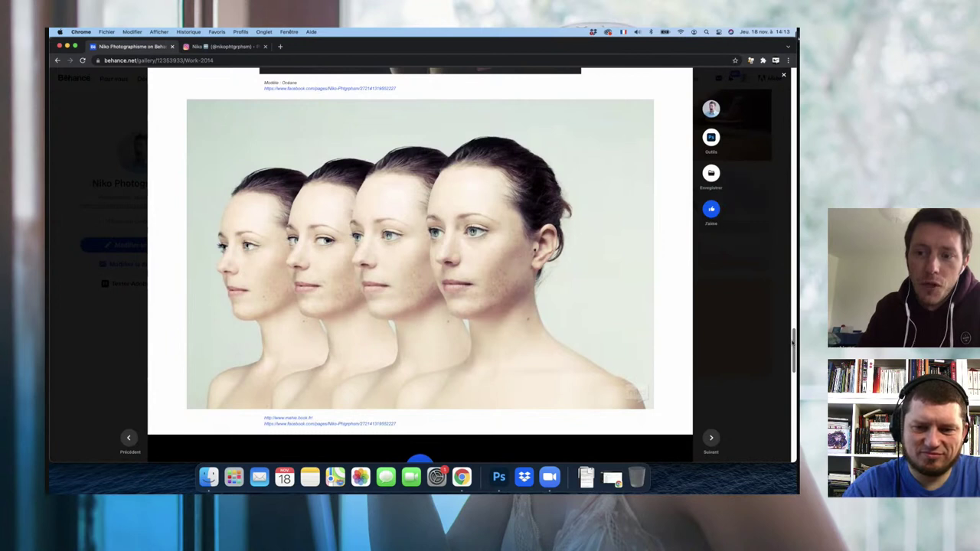
scroll(420, 265, "up", 1)
left_click(751, 328)
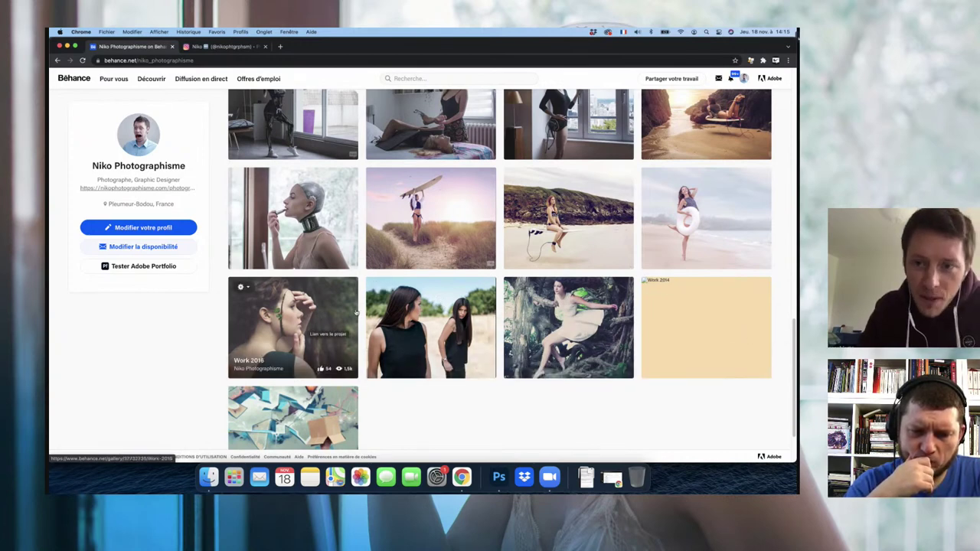
left_click(595, 218)
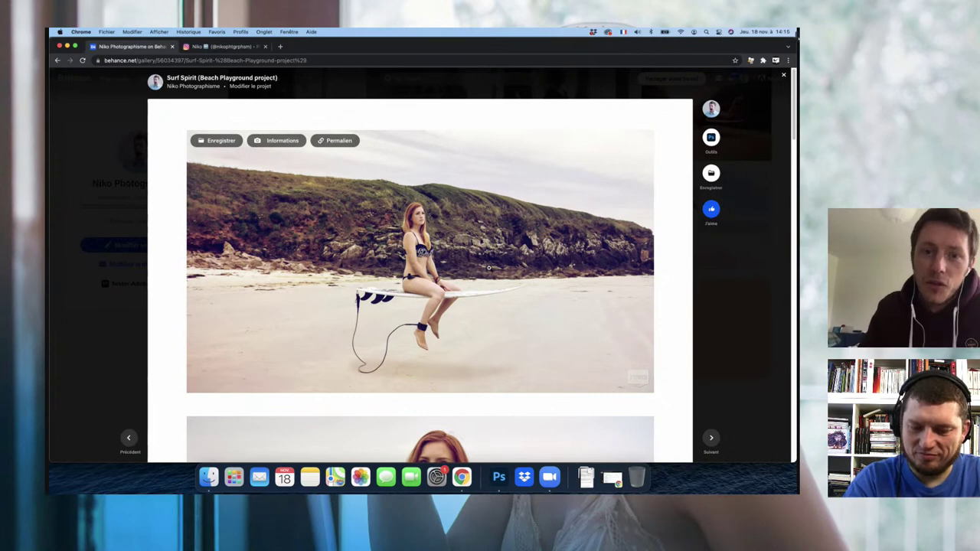
scroll(505, 253, "down", 1)
scroll(507, 255, "down", 1)
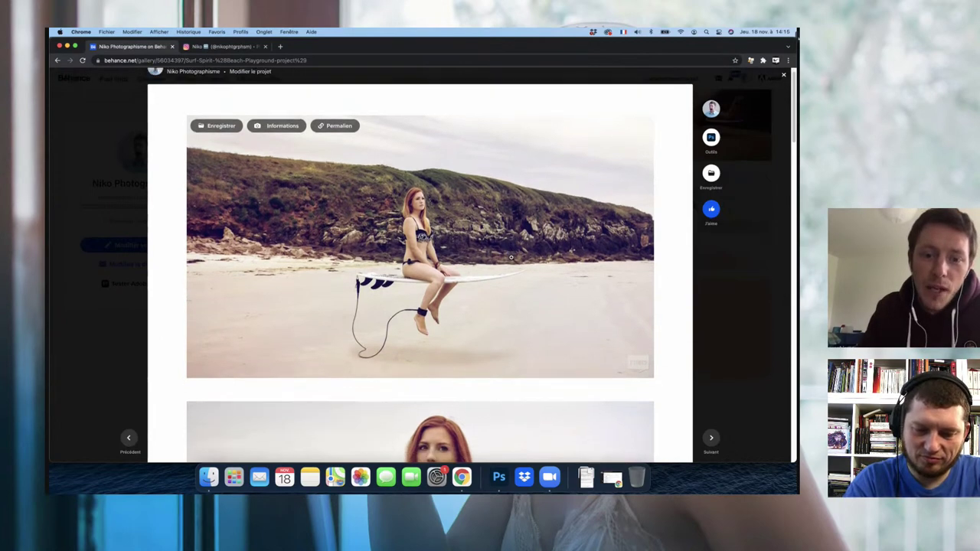
scroll(509, 256, "down", 1)
scroll(511, 258, "down", 1)
scroll(511, 258, "down", 2)
scroll(512, 259, "down", 1)
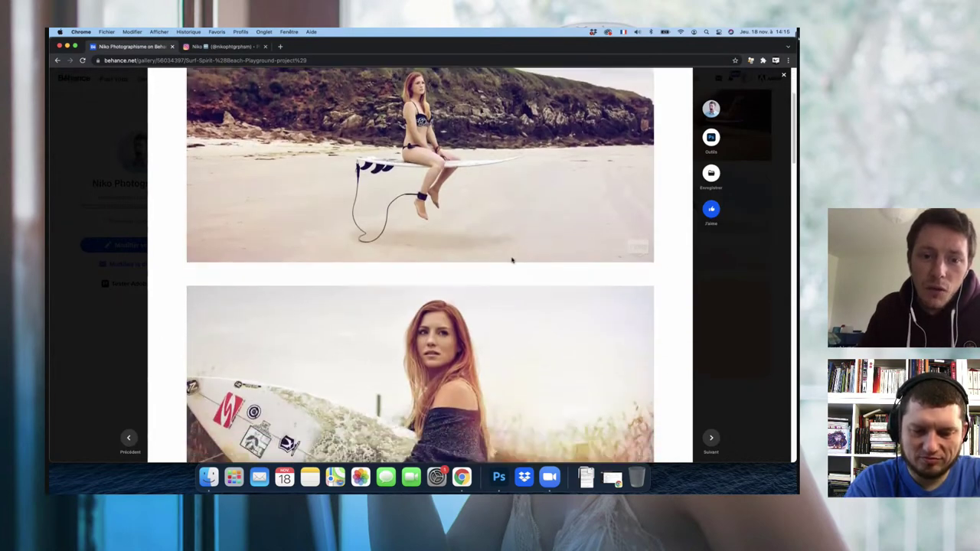
scroll(513, 259, "down", 3)
scroll(513, 260, "down", 1)
scroll(513, 260, "down", 1)
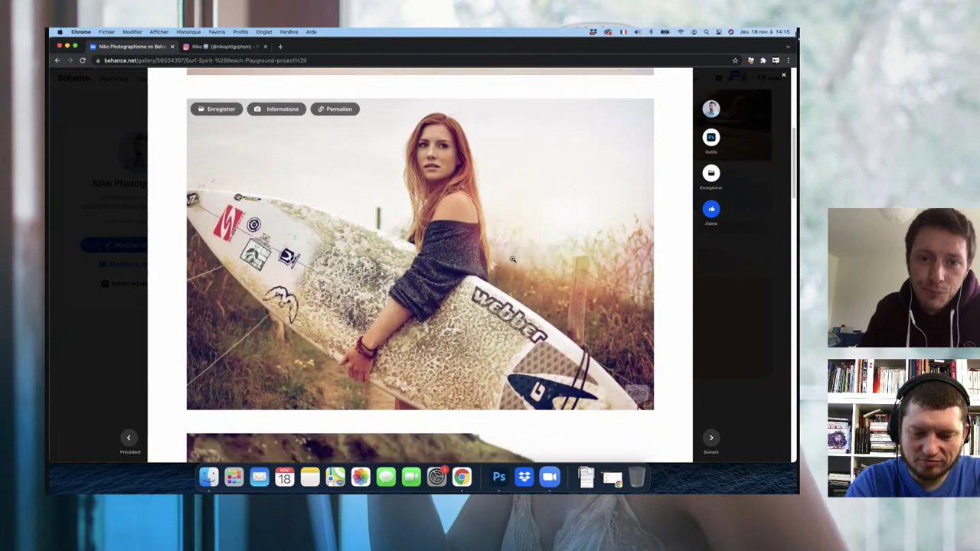
scroll(513, 260, "down", 1)
scroll(513, 259, "down", 2)
scroll(513, 259, "down", 3)
scroll(513, 259, "down", 3)
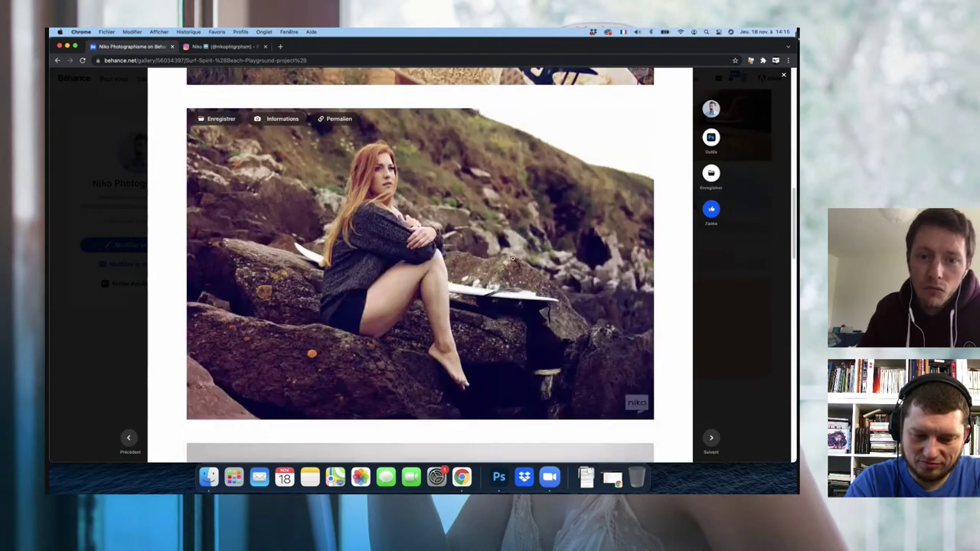
scroll(513, 259, "down", 1)
scroll(513, 259, "down", 1)
scroll(513, 258, "down", 4)
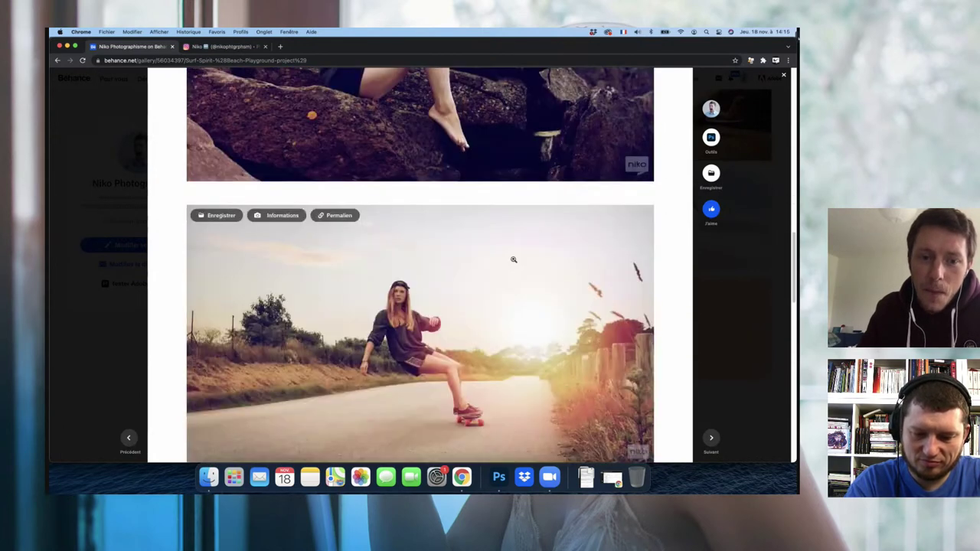
scroll(513, 259, "down", 1)
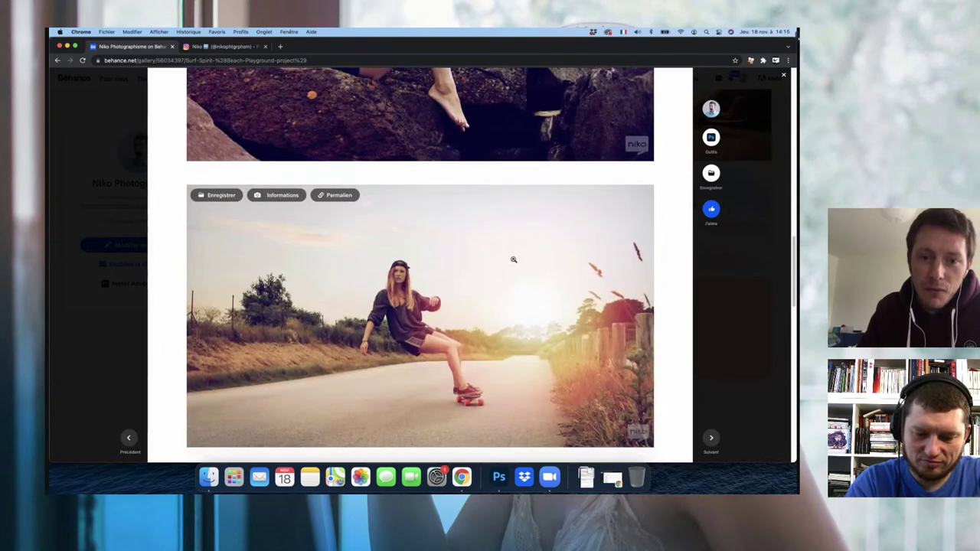
scroll(513, 260, "down", 2)
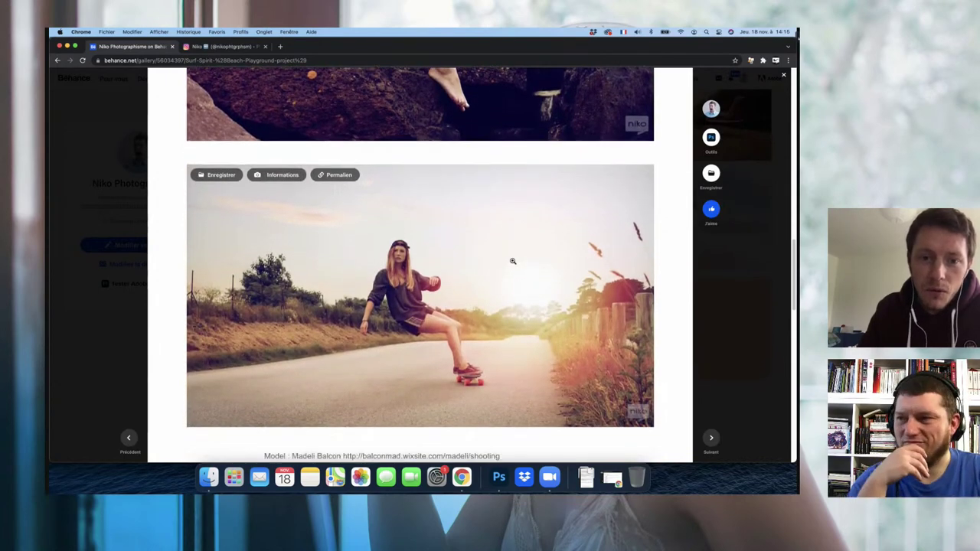
scroll(513, 262, "down", 10)
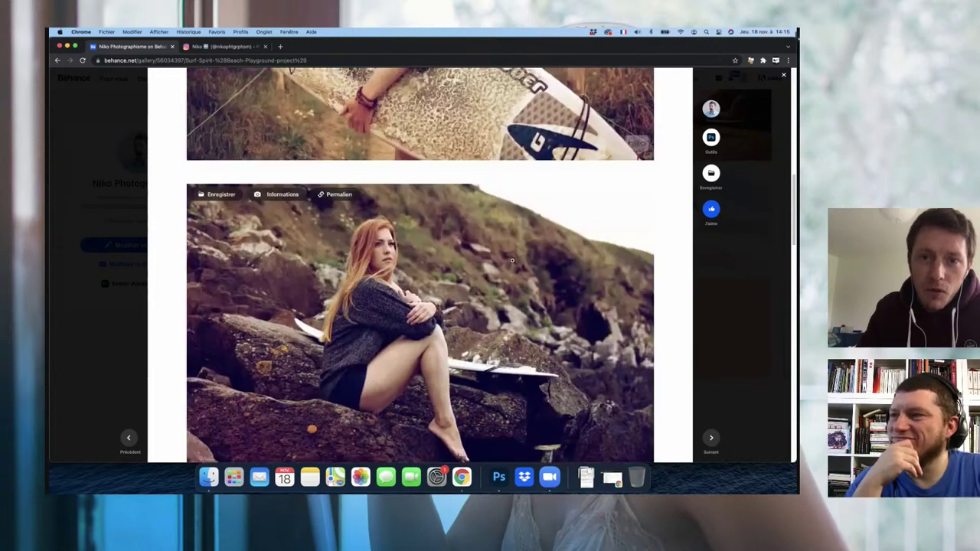
scroll(513, 261, "down", 5)
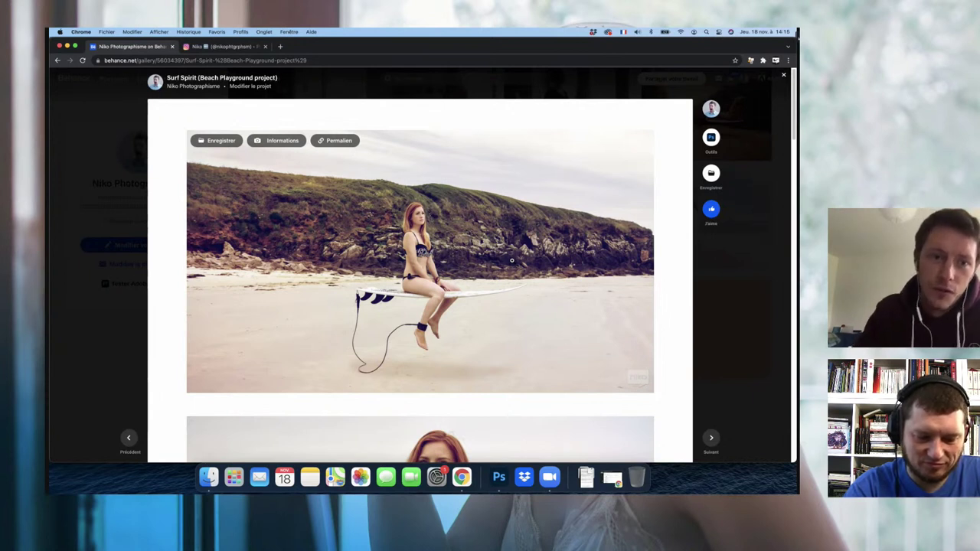
Step: Close Surf Spirit, open the Beach Spirit project, and scroll through its first photos
left_click(90, 199)
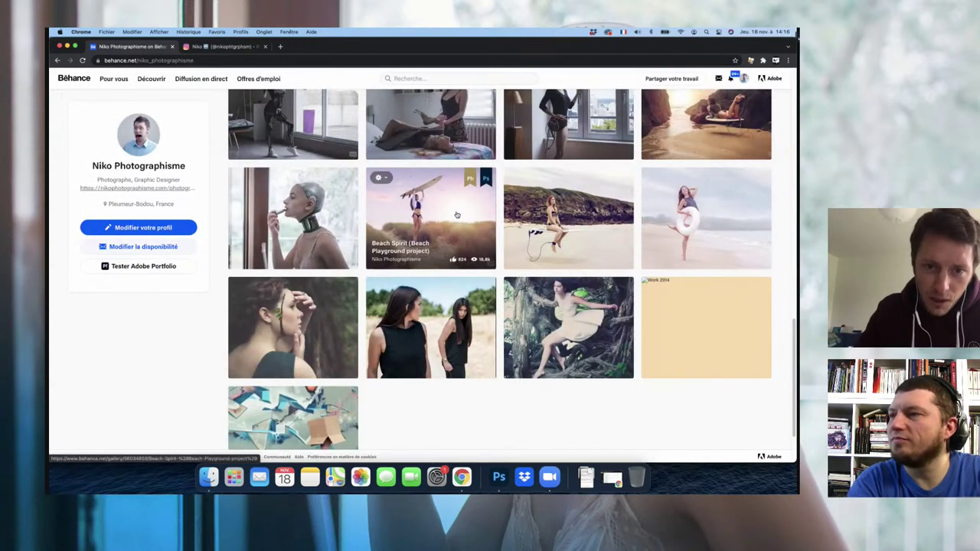
left_click(457, 215)
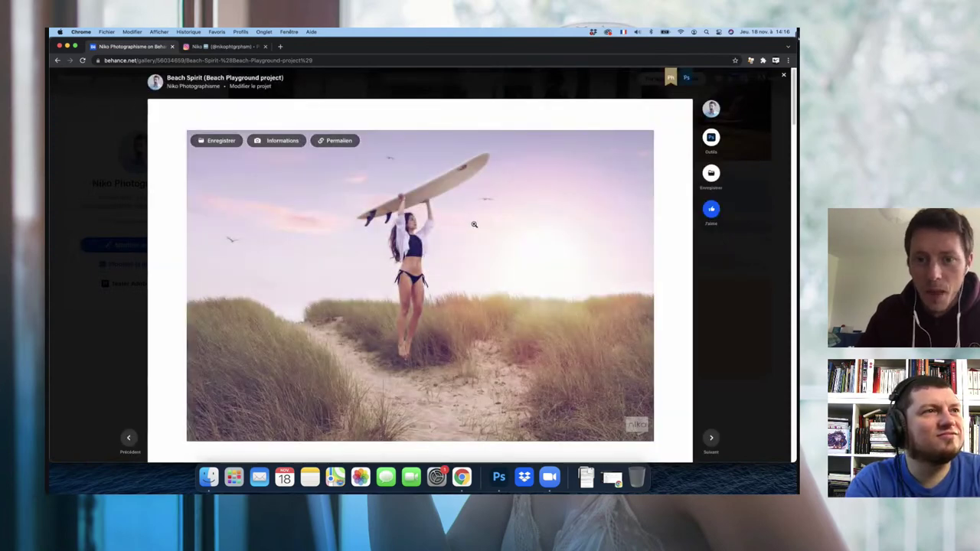
scroll(473, 224, "down", 2)
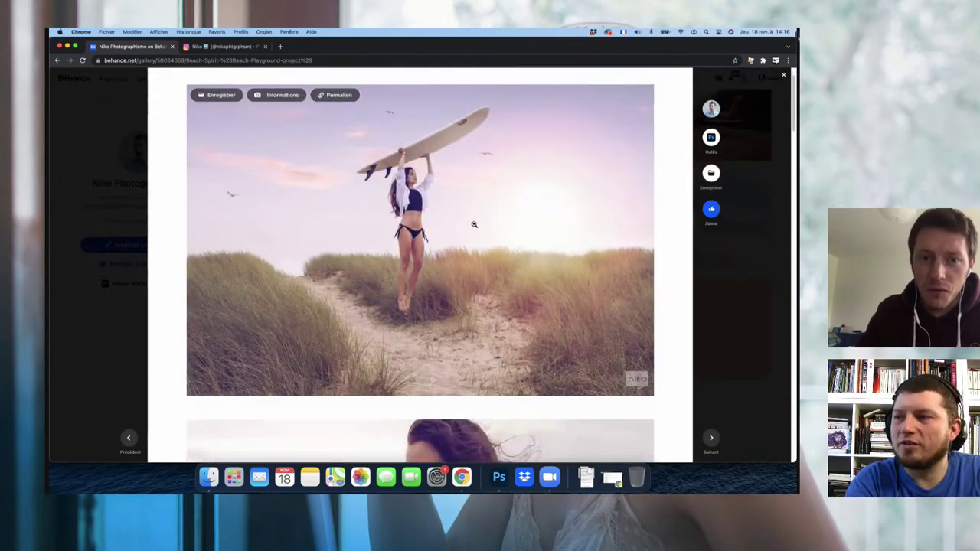
scroll(474, 225, "down", 2)
scroll(474, 224, "down", 5)
scroll(474, 224, "down", 2)
scroll(475, 224, "down", 5)
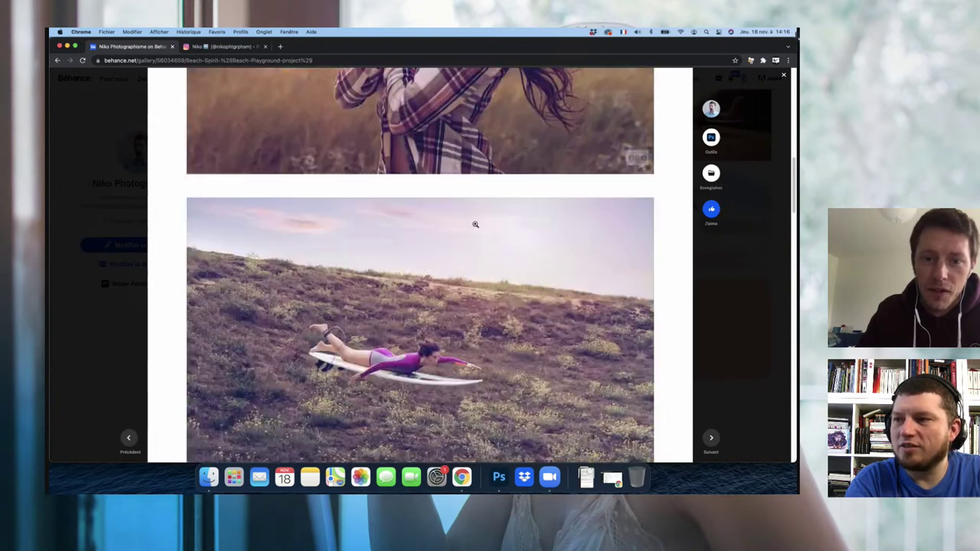
scroll(475, 224, "down", 1)
Step: Scroll through the rest of Beach Spirit's photos, then close it to return to the project grid
scroll(475, 225, "down", 2)
scroll(474, 224, "down", 1)
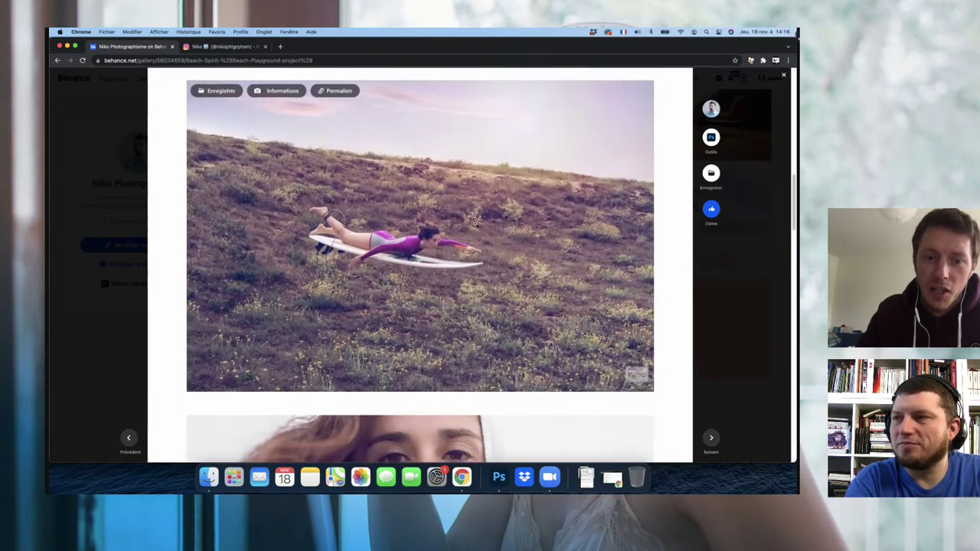
scroll(475, 223, "down", 1)
scroll(475, 223, "down", 4)
scroll(475, 224, "down", 2)
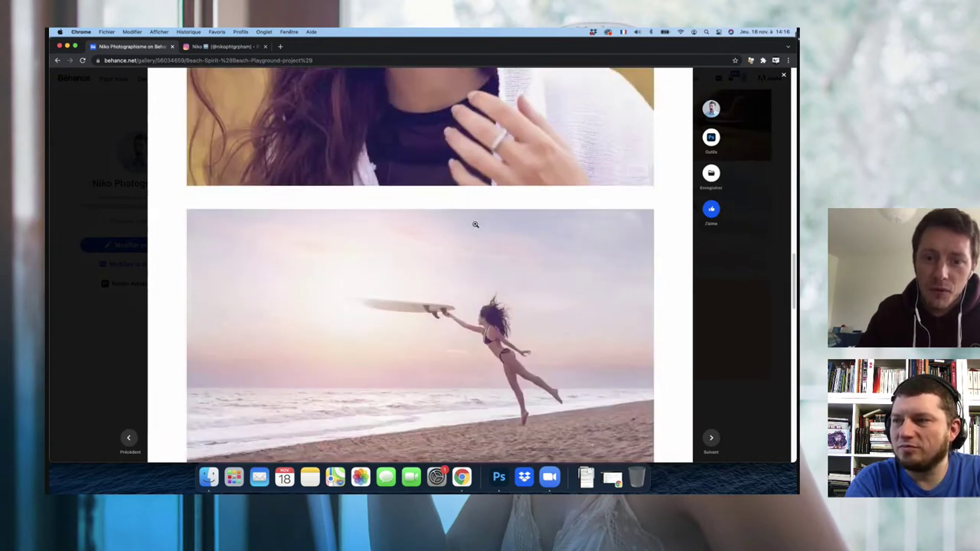
scroll(465, 195, "down", 2)
scroll(466, 194, "down", 3)
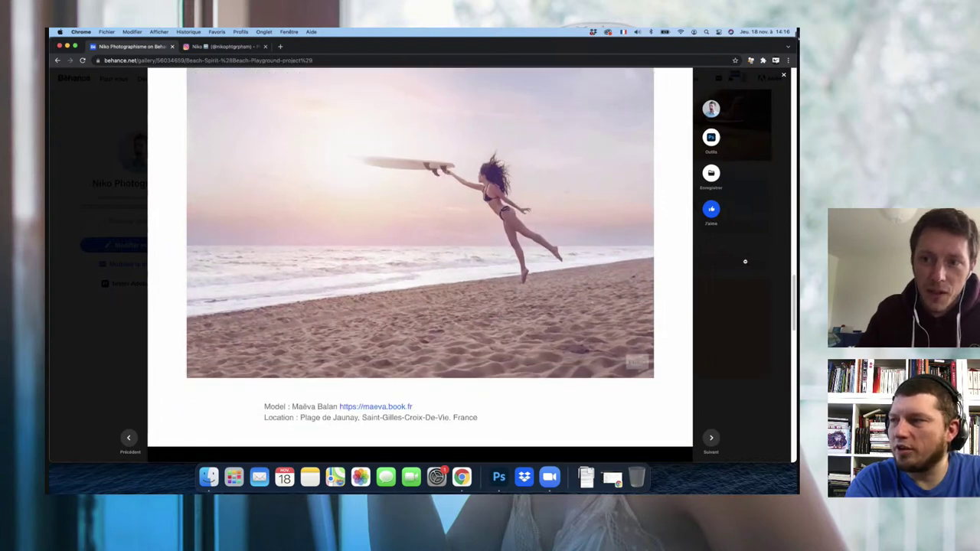
left_click(746, 264)
scroll(567, 345, "up", 3)
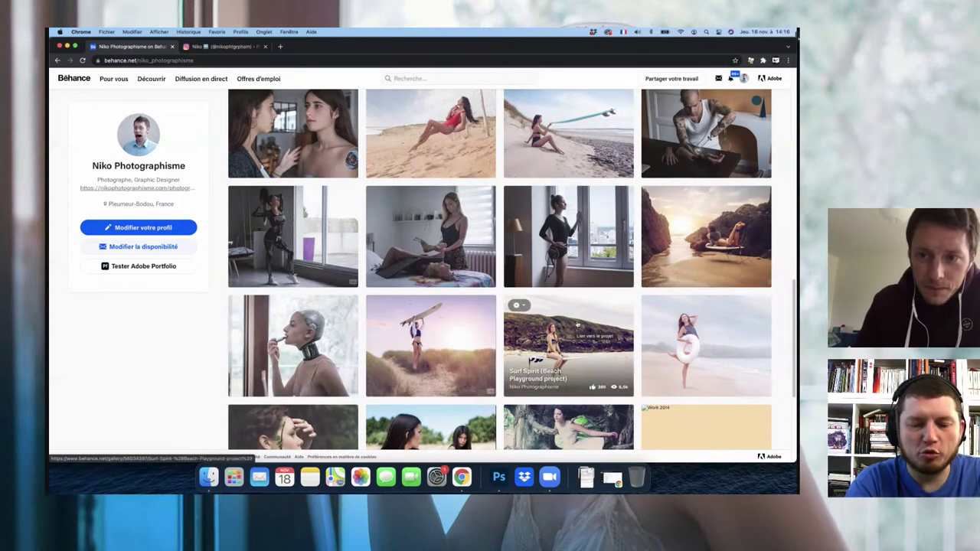
scroll(578, 325, "up", 2)
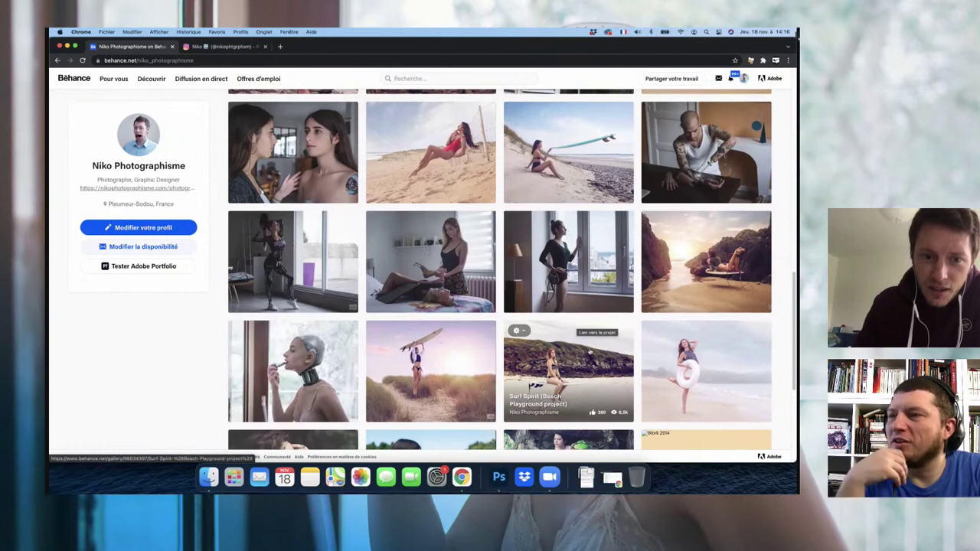
scroll(591, 342, "up", 1)
scroll(592, 342, "up", 3)
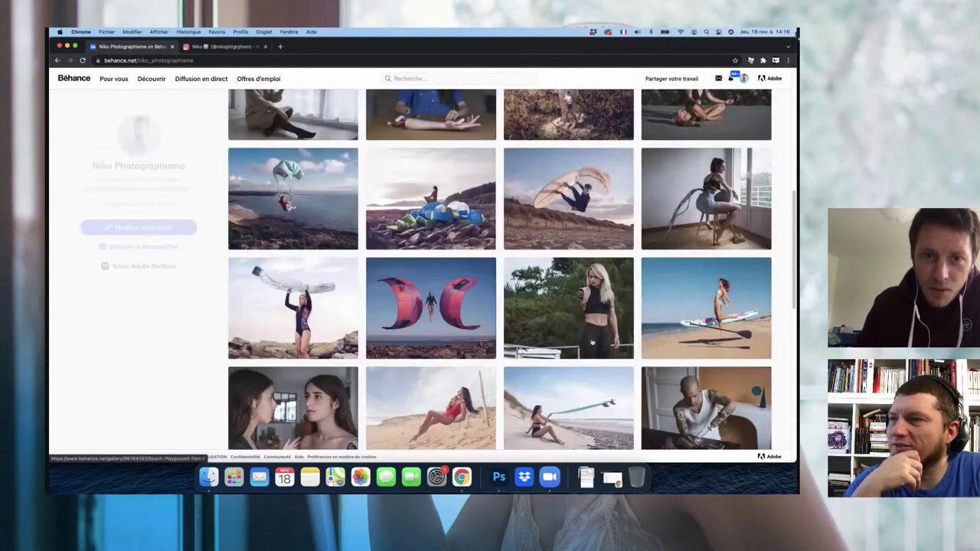
scroll(592, 342, "up", 2)
scroll(592, 343, "up", 3)
scroll(566, 291, "up", 2)
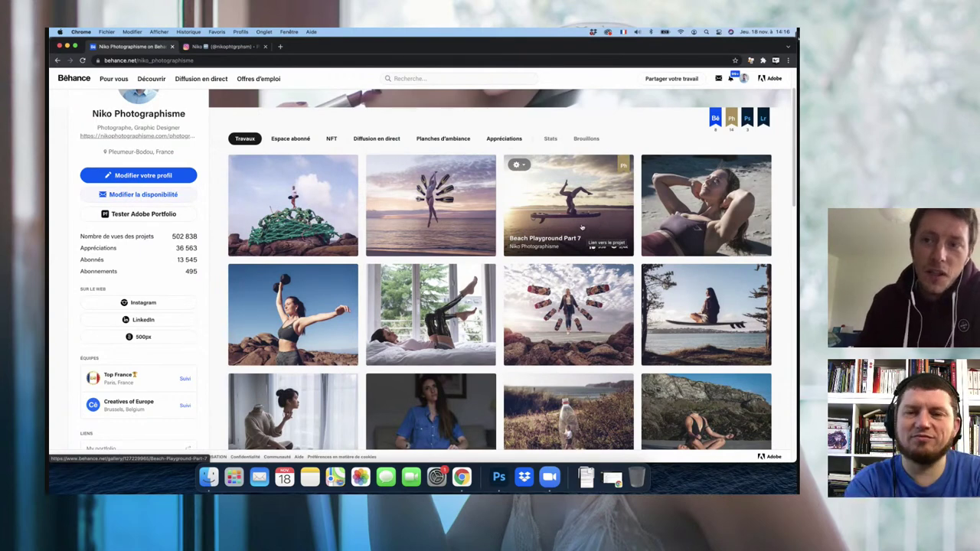
scroll(582, 227, "down", 2)
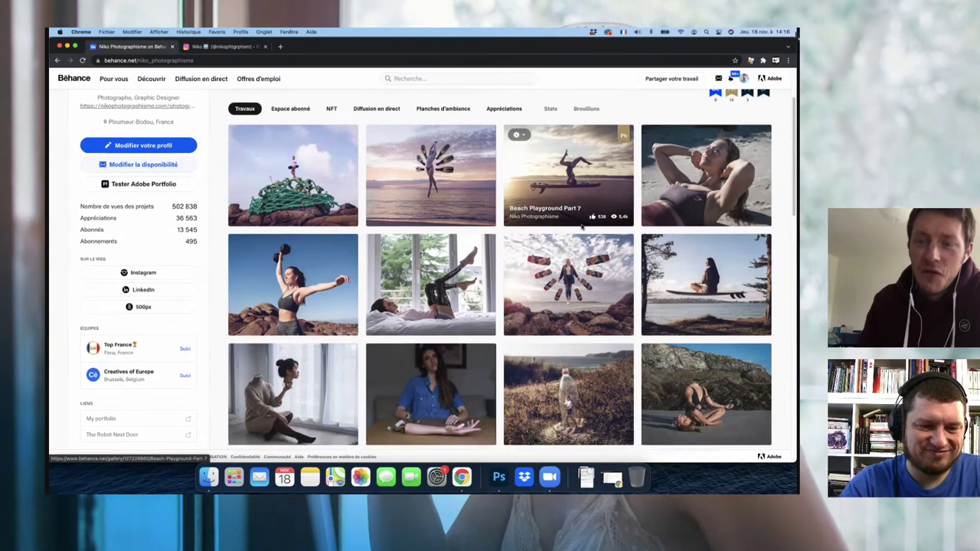
scroll(582, 228, "down", 3)
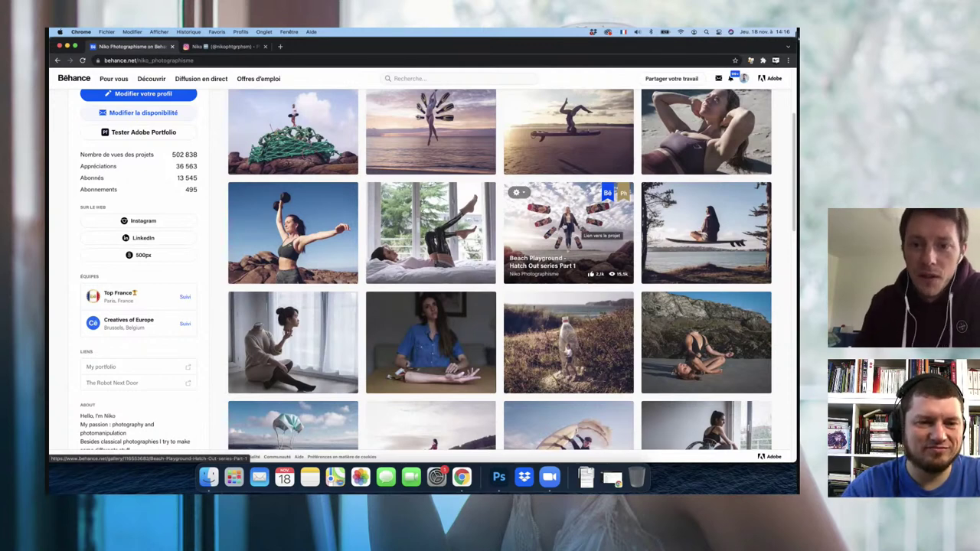
scroll(568, 237, "down", 1)
scroll(568, 237, "down", 1)
scroll(568, 237, "down", 3)
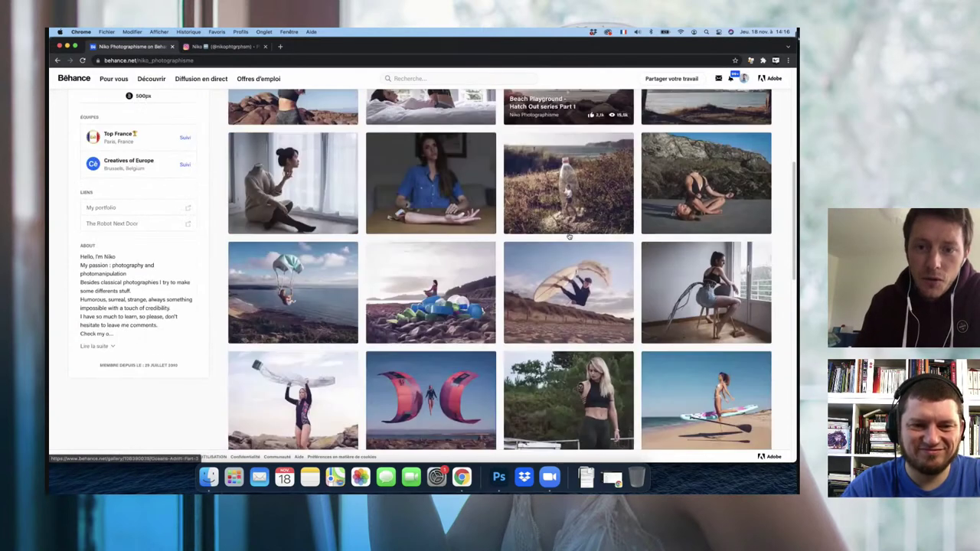
scroll(568, 237, "down", 3)
scroll(570, 237, "down", 3)
scroll(570, 236, "down", 2)
scroll(535, 253, "down", 2)
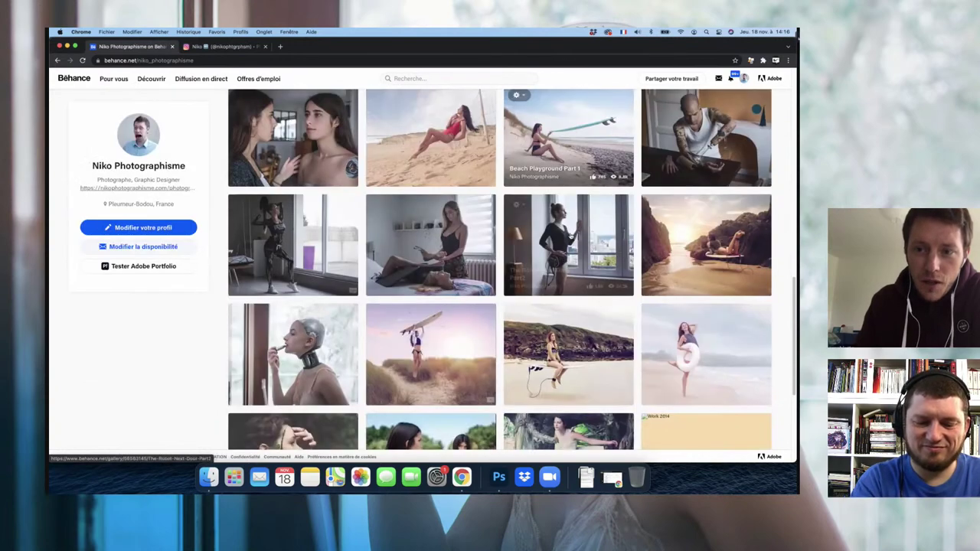
left_click(330, 326)
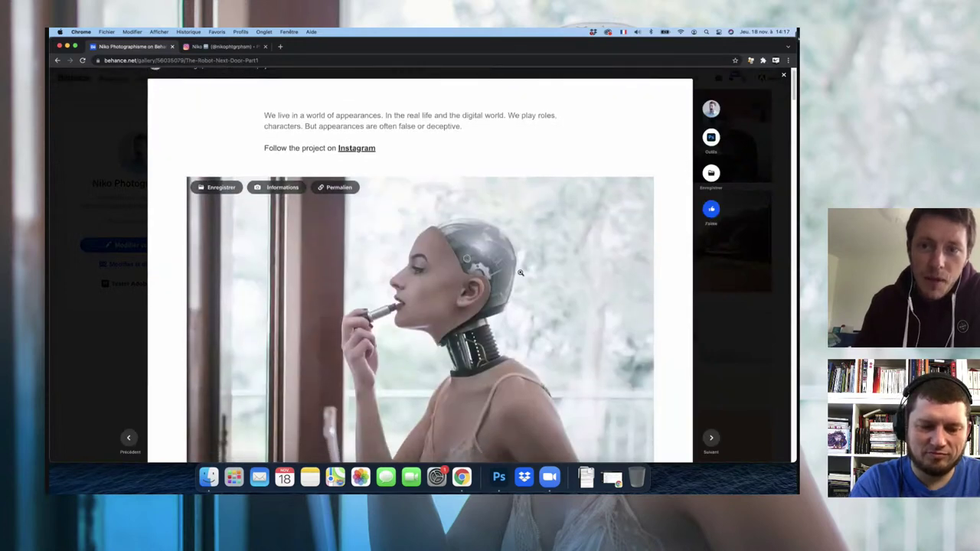
scroll(519, 273, "down", 2)
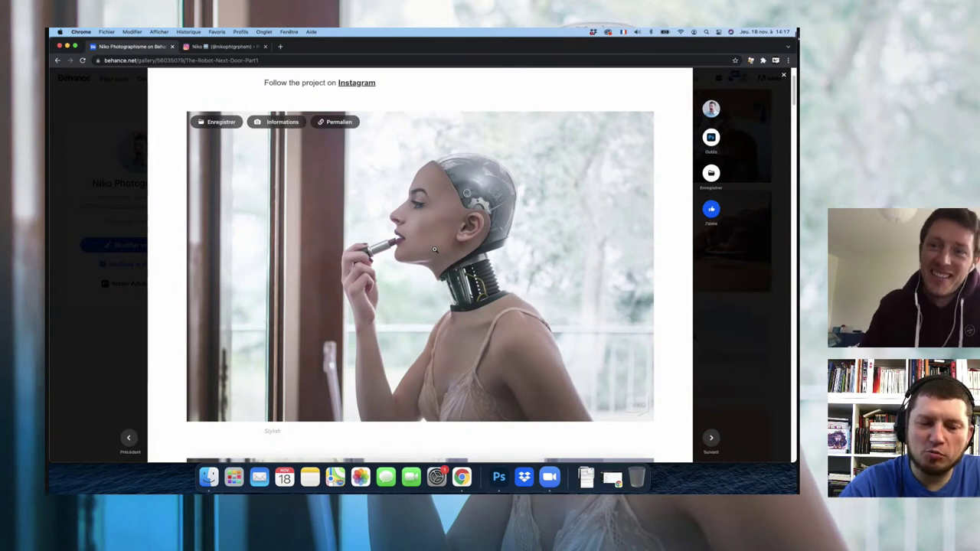
scroll(520, 233, "down", 2)
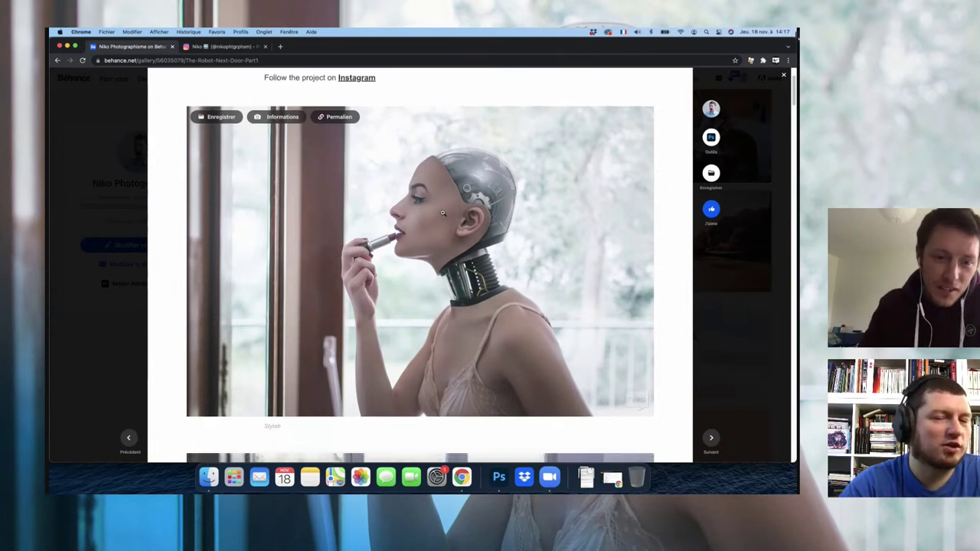
scroll(443, 212, "up", 3)
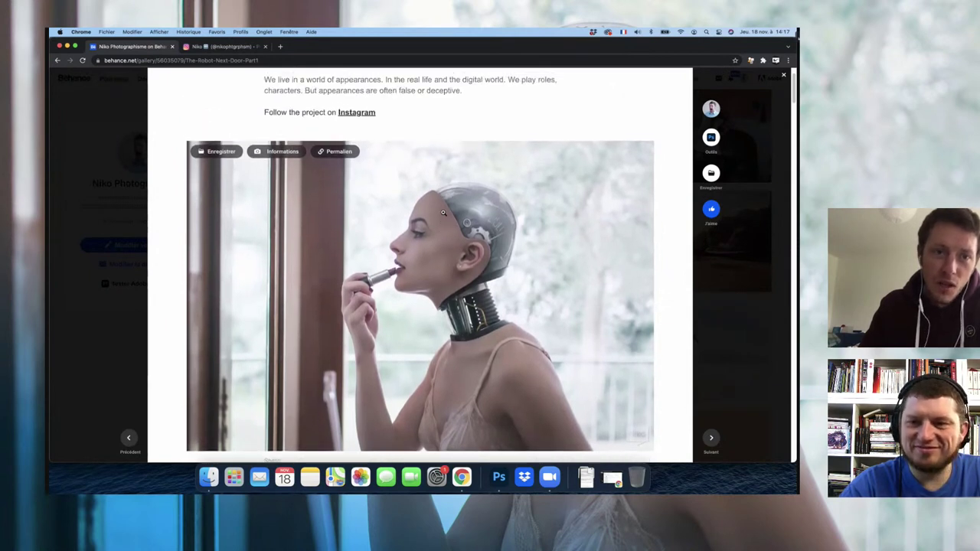
scroll(442, 213, "up", 1)
scroll(443, 212, "down", 1)
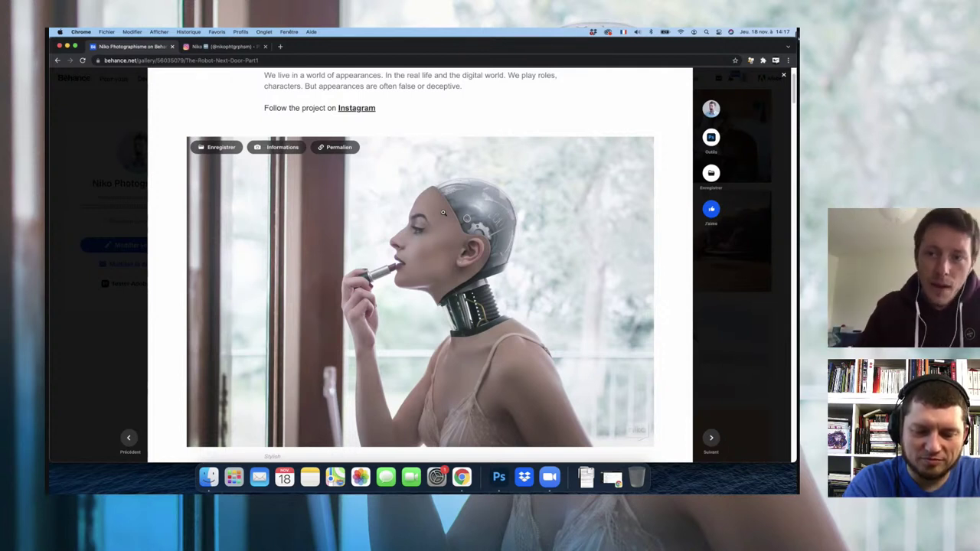
scroll(368, 200, "down", 1)
scroll(359, 196, "down", 1)
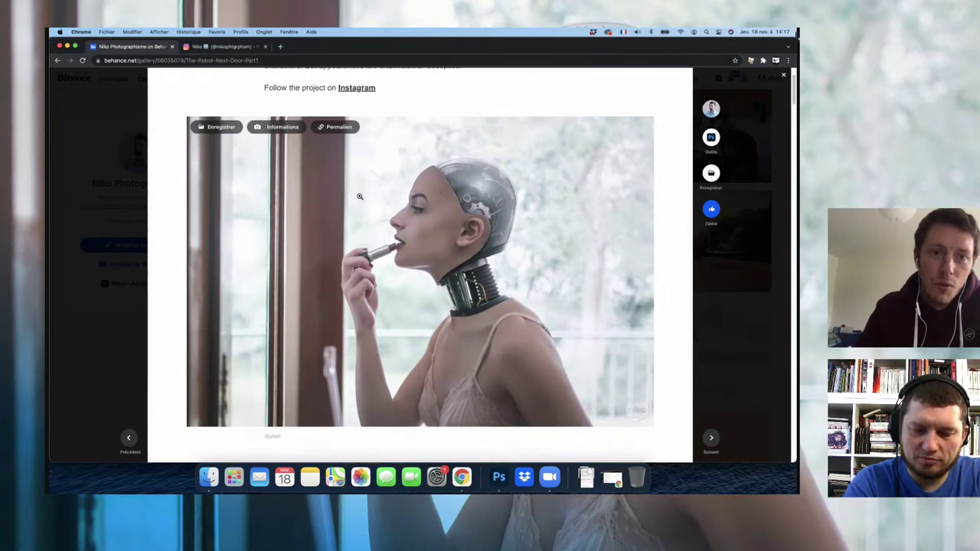
scroll(359, 196, "down", 1)
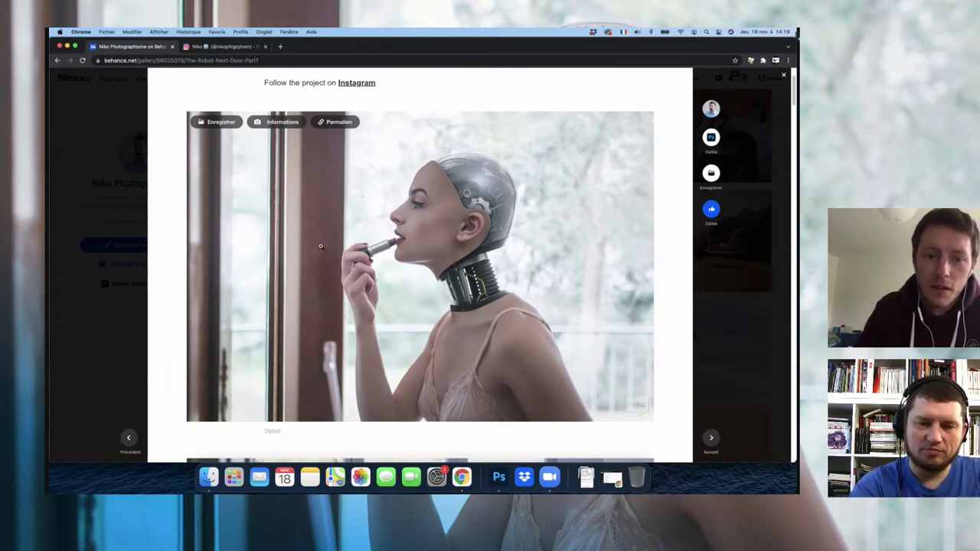
scroll(320, 246, "down", 1)
scroll(322, 247, "down", 1)
scroll(322, 247, "down", 1)
scroll(323, 247, "down", 2)
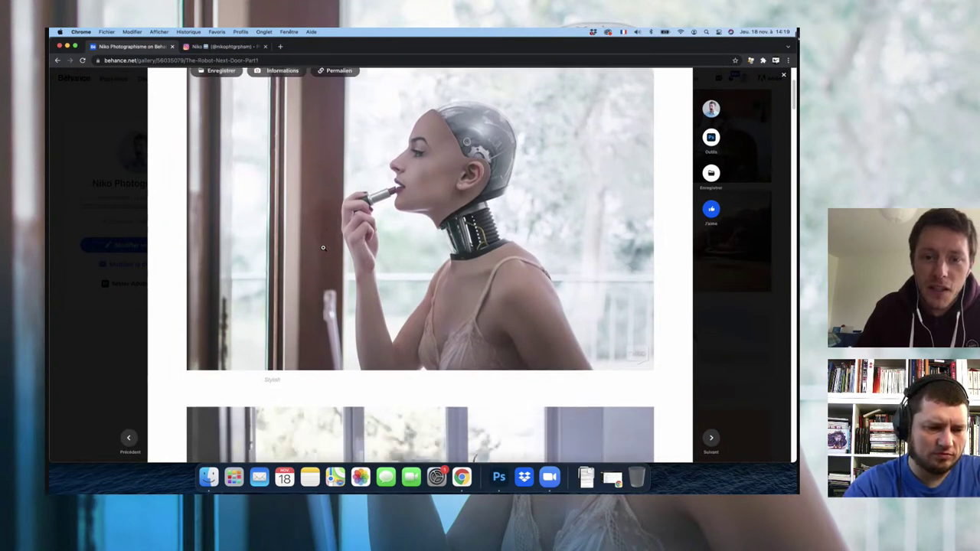
scroll(325, 243, "up", 1)
scroll(329, 234, "up", 1)
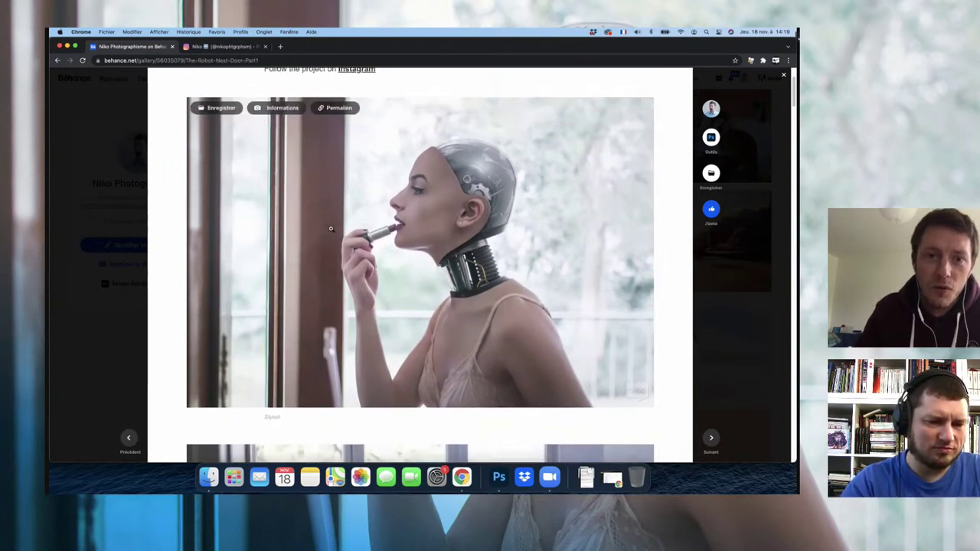
scroll(331, 228, "up", 1)
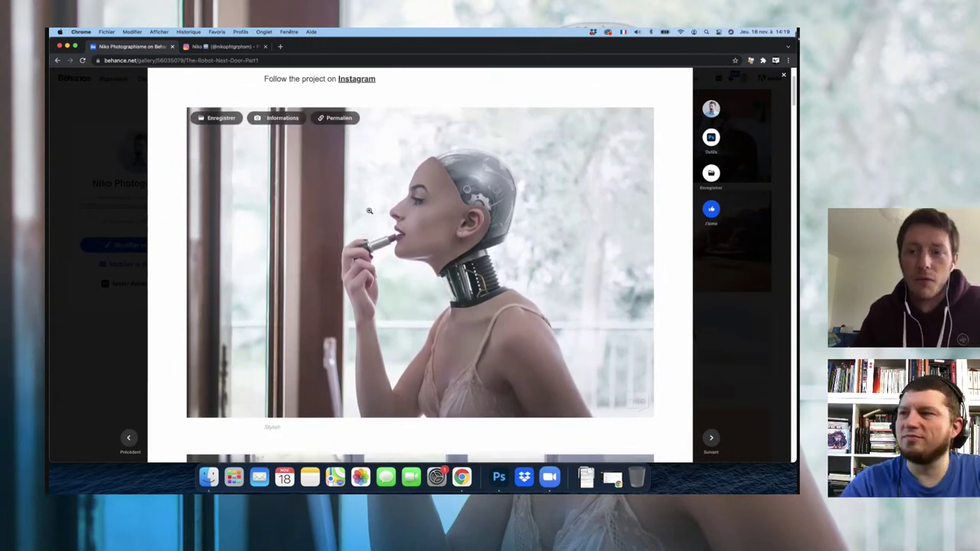
scroll(507, 241, "down", 3)
scroll(508, 241, "down", 2)
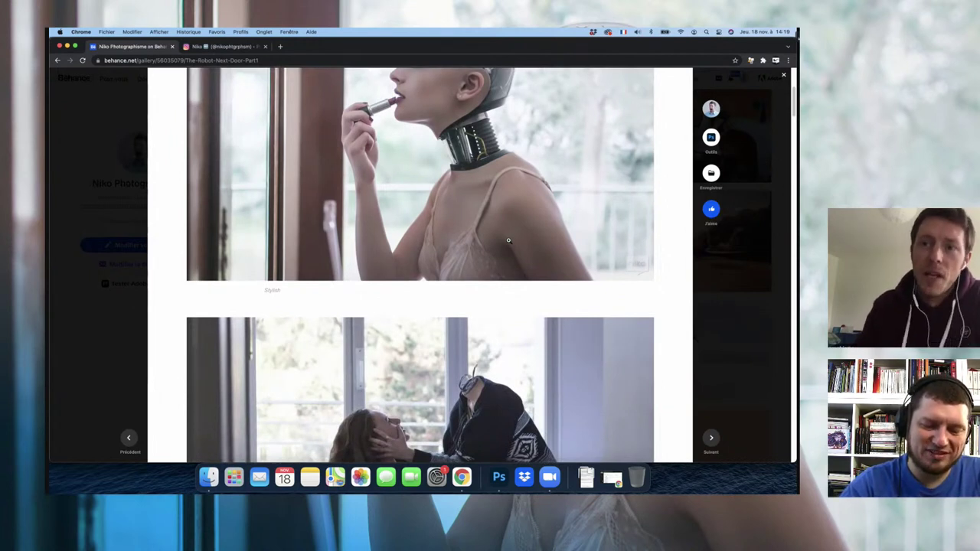
scroll(507, 242, "up", 1)
scroll(523, 270, "up", 2)
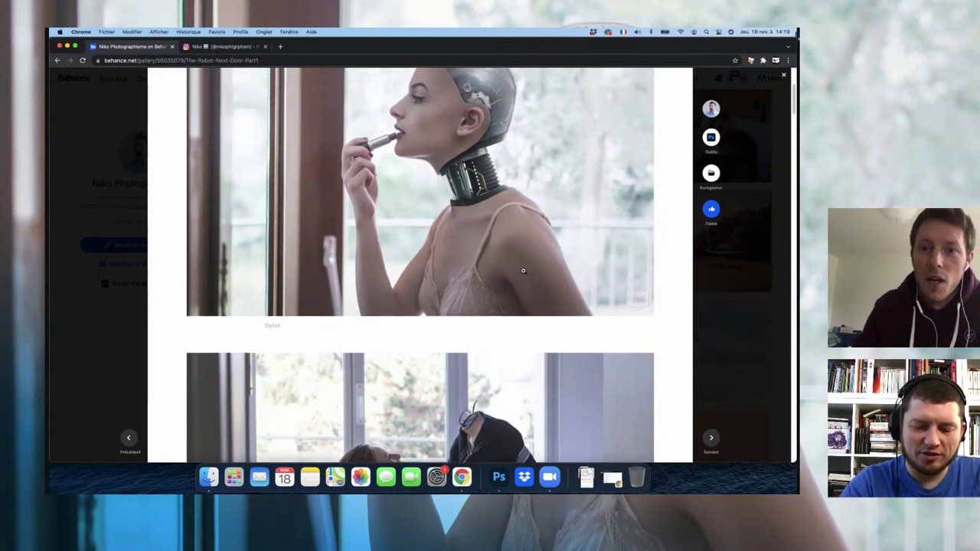
scroll(523, 271, "up", 3)
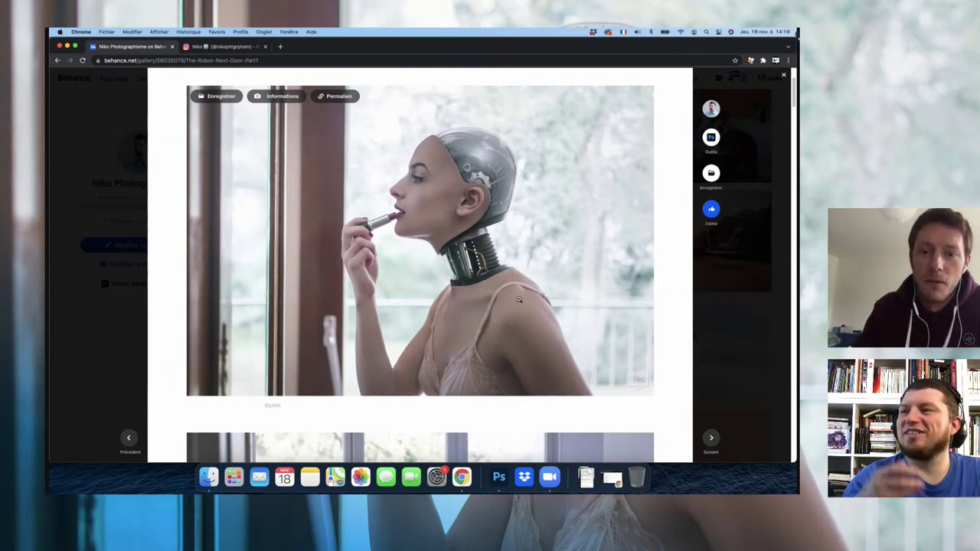
scroll(524, 303, "up", 1)
scroll(519, 299, "down", 1)
scroll(519, 299, "down", 1)
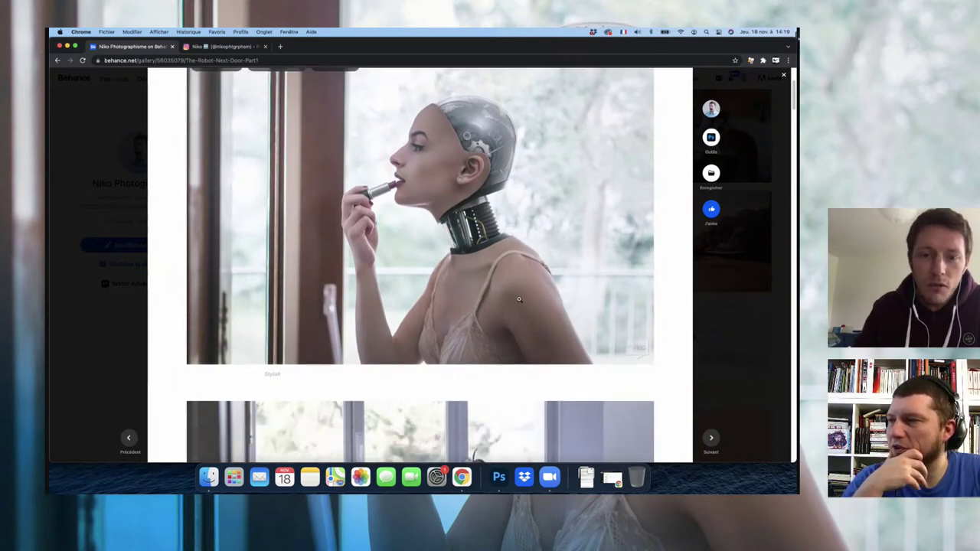
scroll(519, 299, "down", 5)
scroll(519, 298, "down", 2)
scroll(519, 298, "down", 1)
scroll(519, 299, "down", 1)
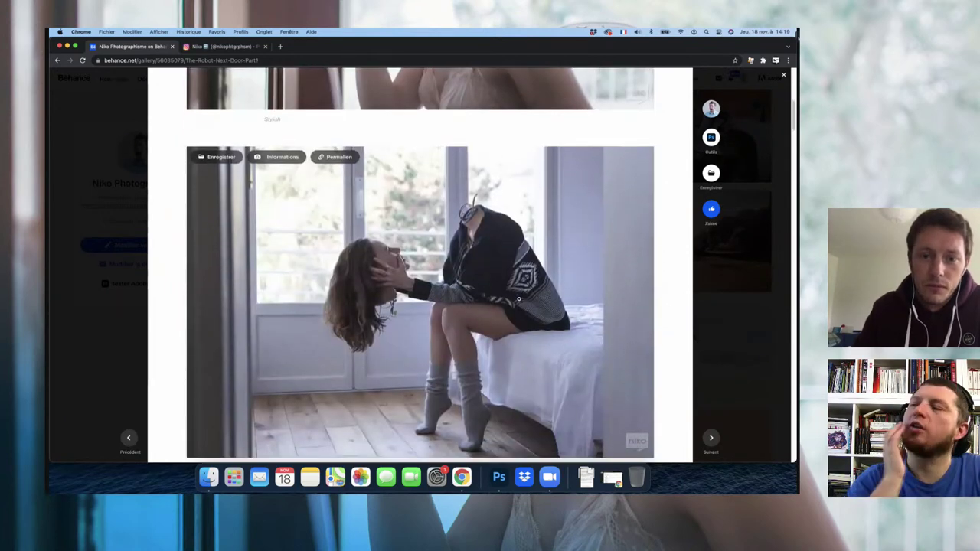
scroll(519, 299, "down", 1)
scroll(518, 300, "down", 1)
scroll(518, 299, "down", 2)
scroll(519, 300, "down", 2)
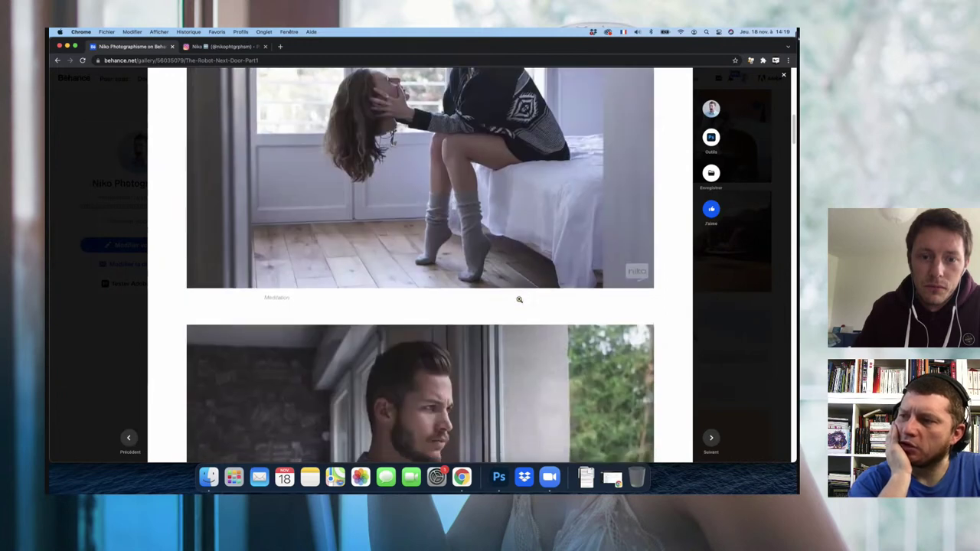
scroll(519, 299, "down", 3)
scroll(519, 299, "down", 1)
scroll(520, 300, "down", 2)
scroll(519, 300, "down", 3)
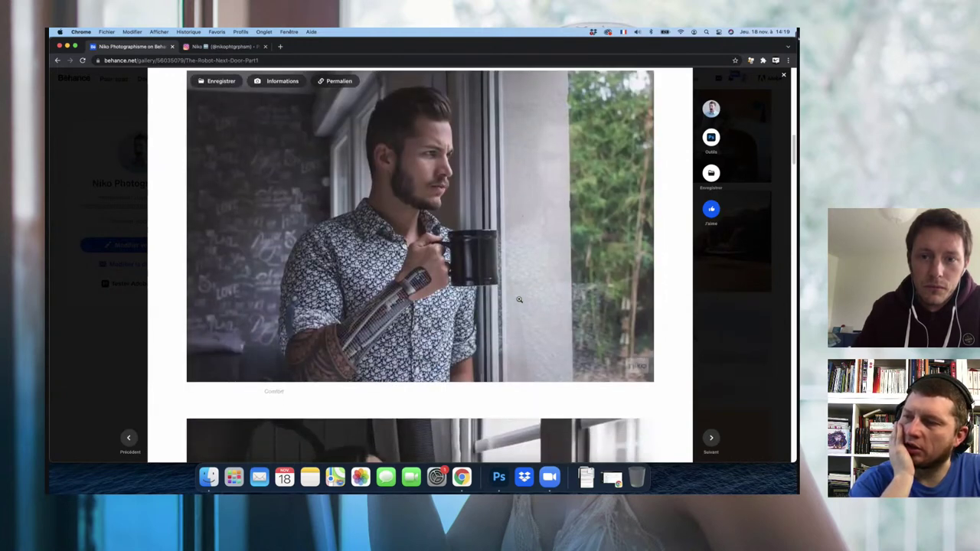
scroll(519, 299, "up", 1)
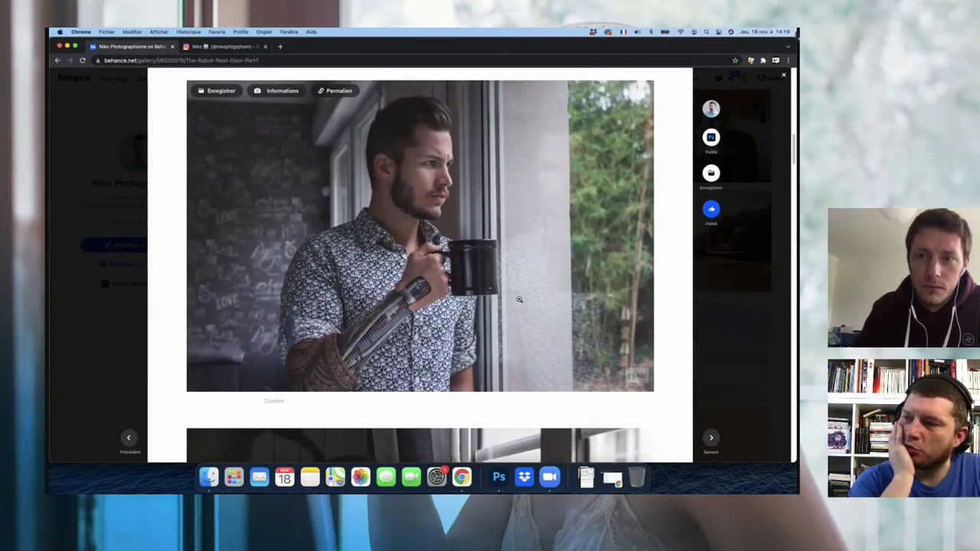
scroll(520, 299, "down", 2)
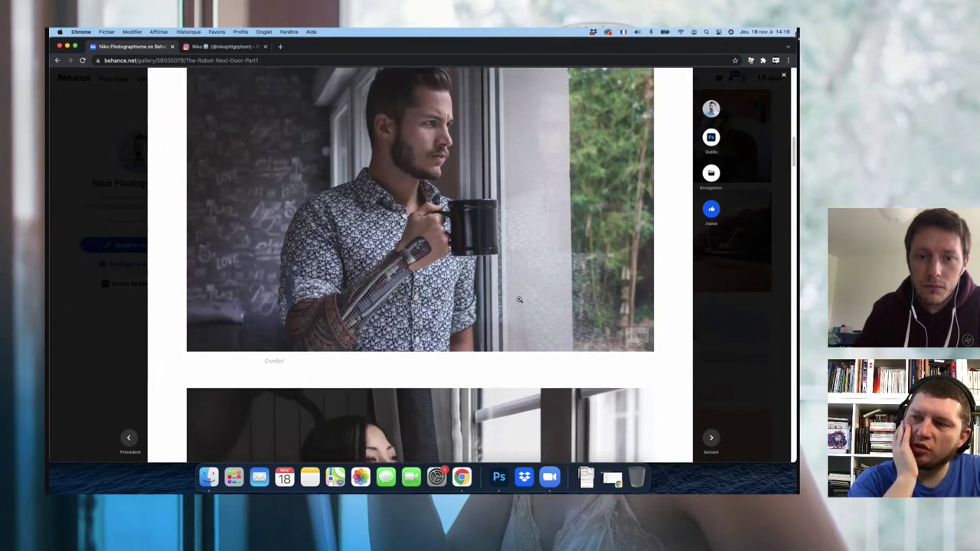
scroll(519, 299, "down", 4)
scroll(519, 300, "down", 5)
scroll(519, 299, "down", 1)
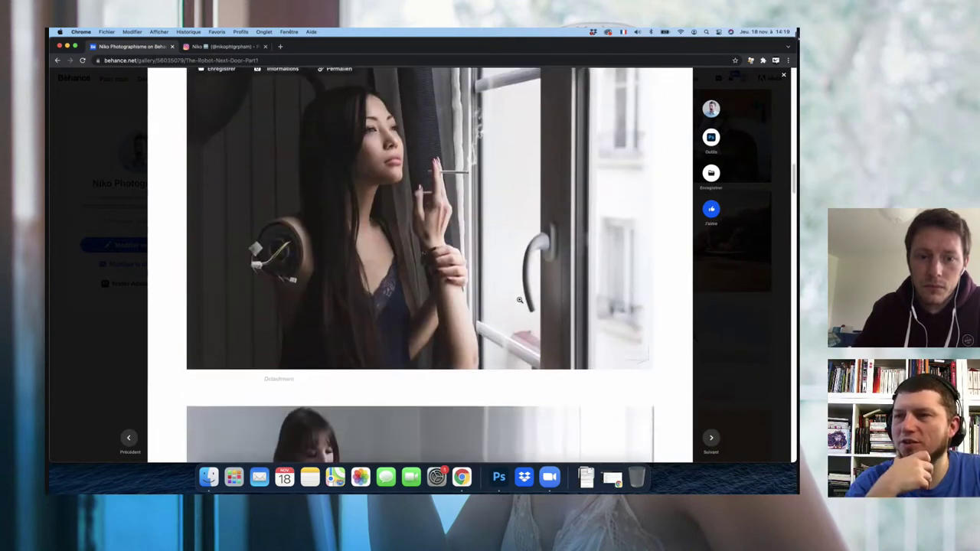
scroll(519, 299, "down", 1)
scroll(519, 300, "down", 4)
scroll(519, 299, "down", 1)
scroll(519, 300, "down", 2)
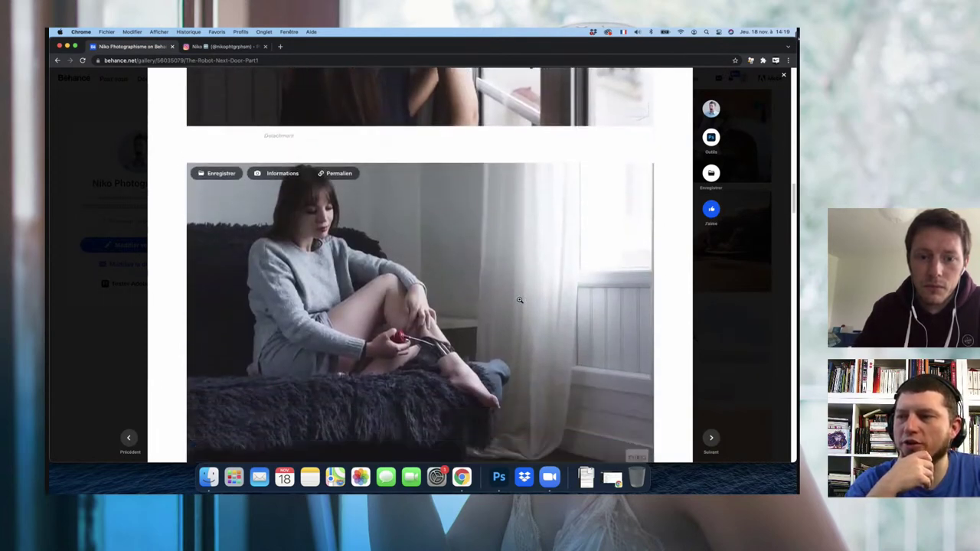
scroll(519, 299, "down", 1)
scroll(519, 300, "down", 3)
scroll(519, 299, "down", 6)
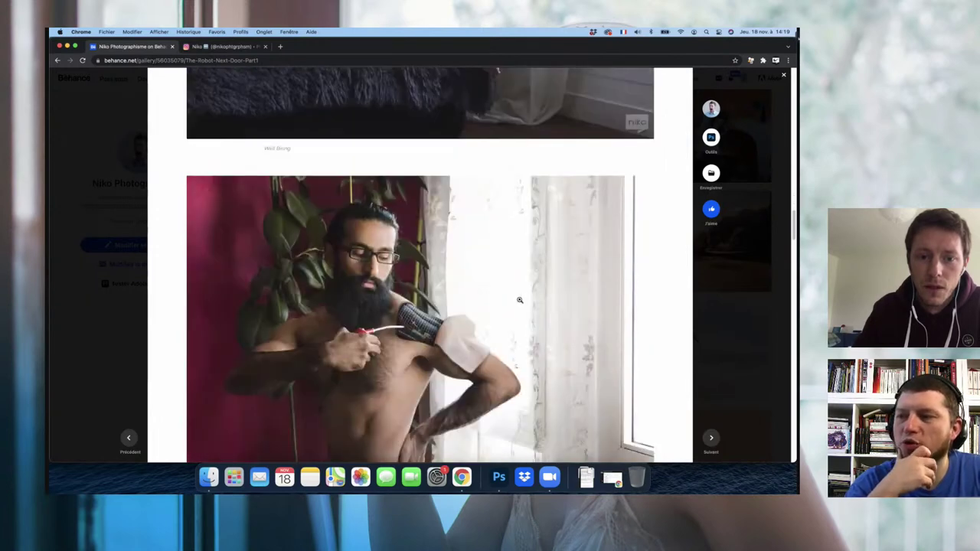
scroll(519, 299, "down", 1)
scroll(519, 299, "down", 2)
scroll(519, 300, "down", 3)
scroll(519, 299, "down", 6)
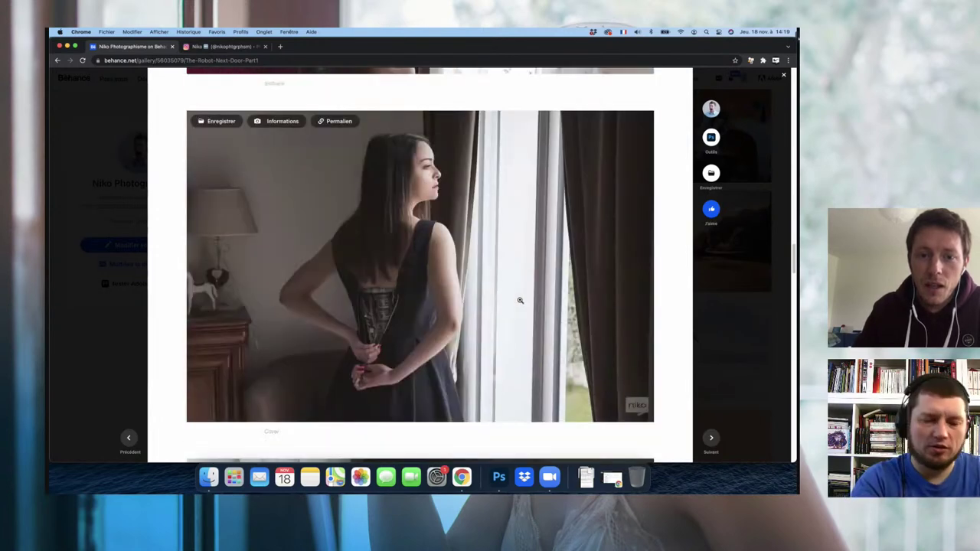
scroll(519, 301, "up", 1)
scroll(632, 284, "up", 1)
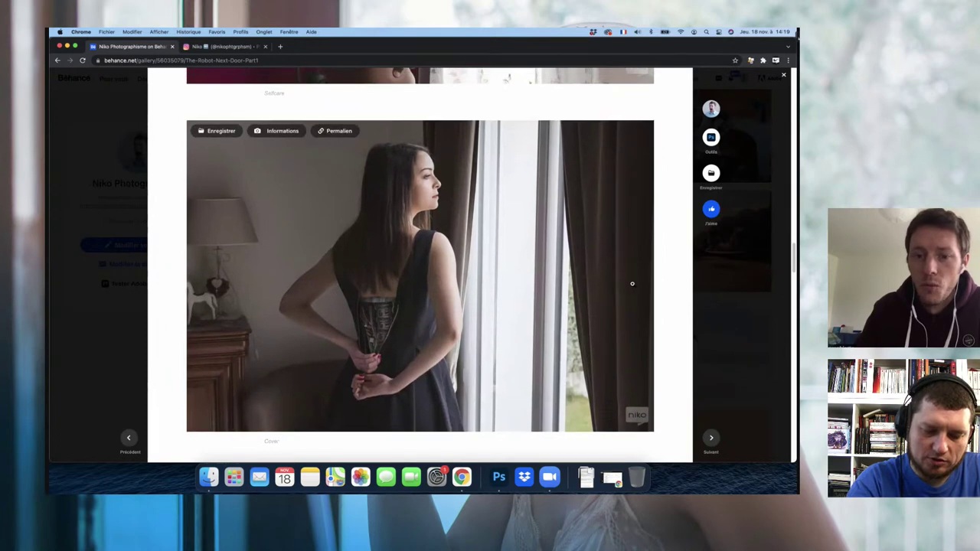
scroll(631, 284, "down", 3)
scroll(632, 284, "down", 1)
scroll(631, 284, "down", 3)
scroll(632, 284, "down", 2)
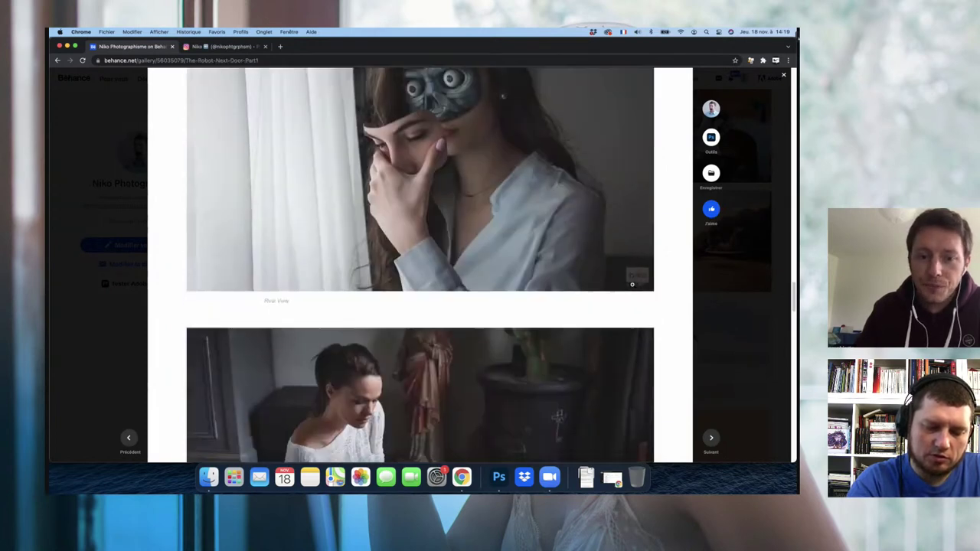
scroll(631, 284, "down", 1)
scroll(632, 284, "down", 1)
scroll(632, 285, "down", 1)
scroll(632, 287, "down", 1)
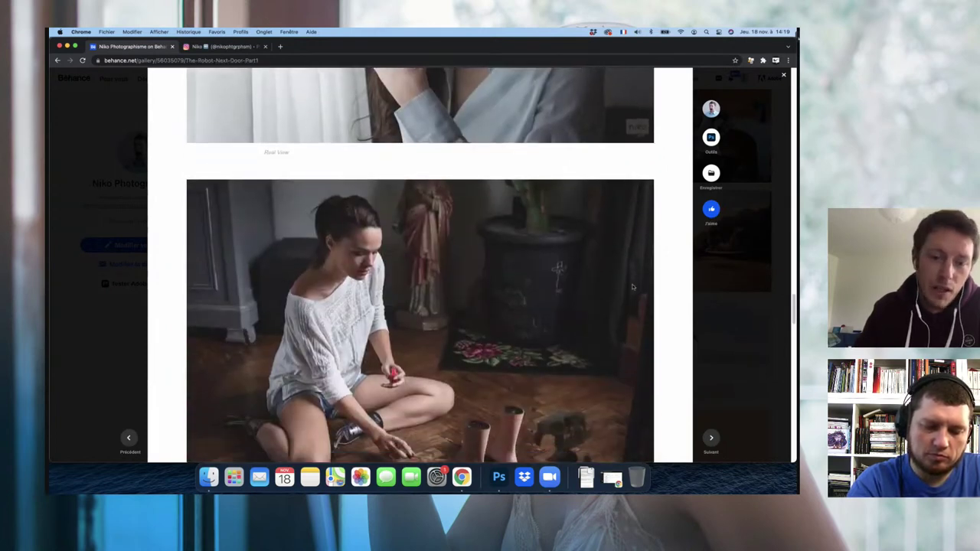
scroll(633, 288, "down", 1)
scroll(632, 287, "down", 1)
scroll(632, 287, "down", 1)
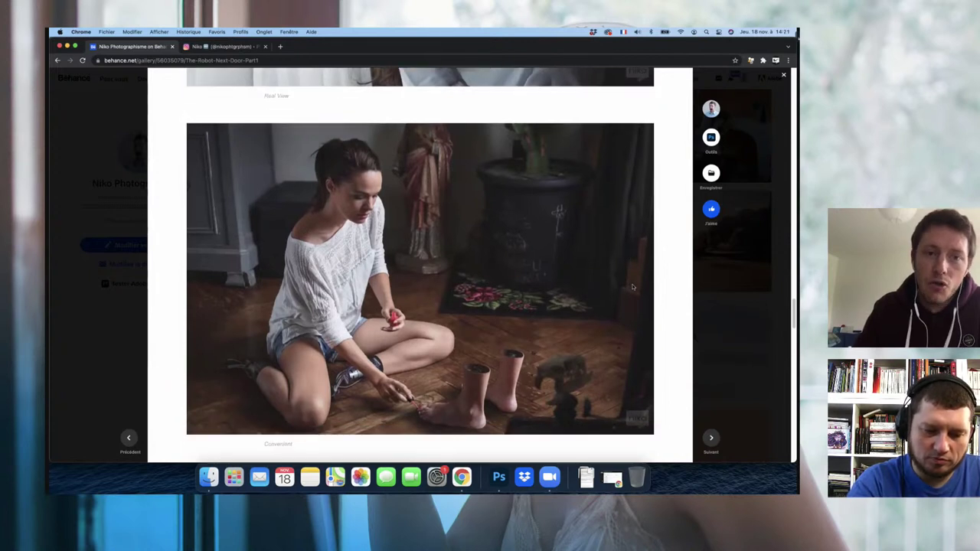
scroll(632, 287, "down", 1)
scroll(632, 285, "down", 1)
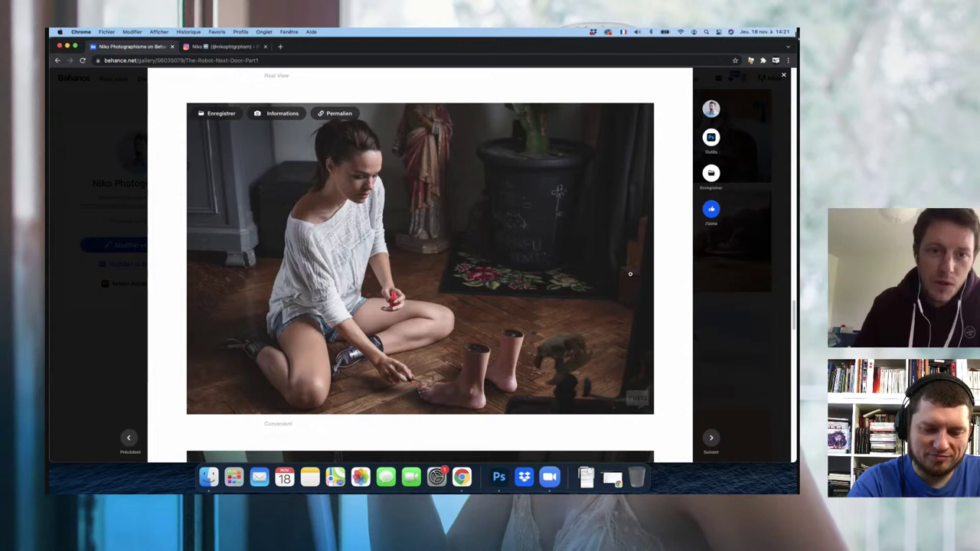
scroll(643, 277, "up", 1)
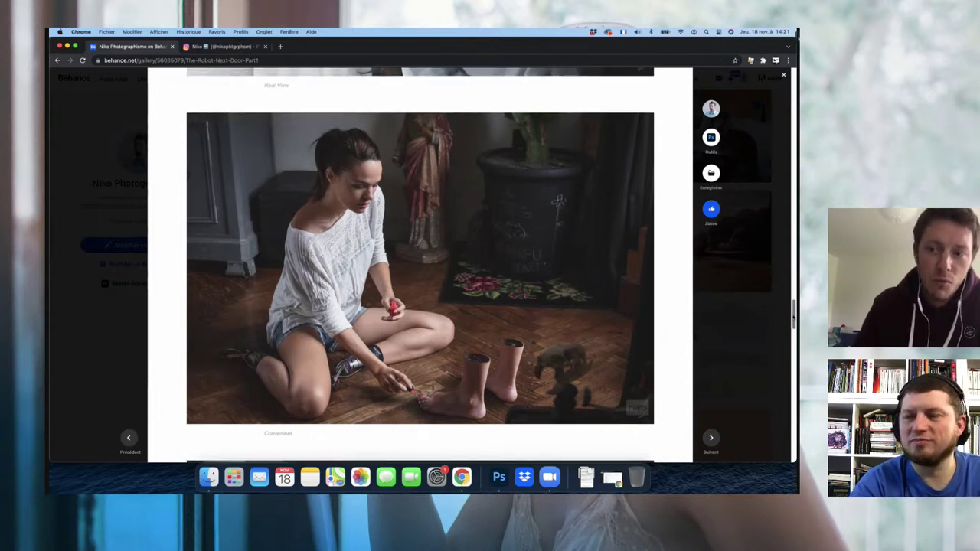
scroll(421, 268, "up", 1)
key("Escape")
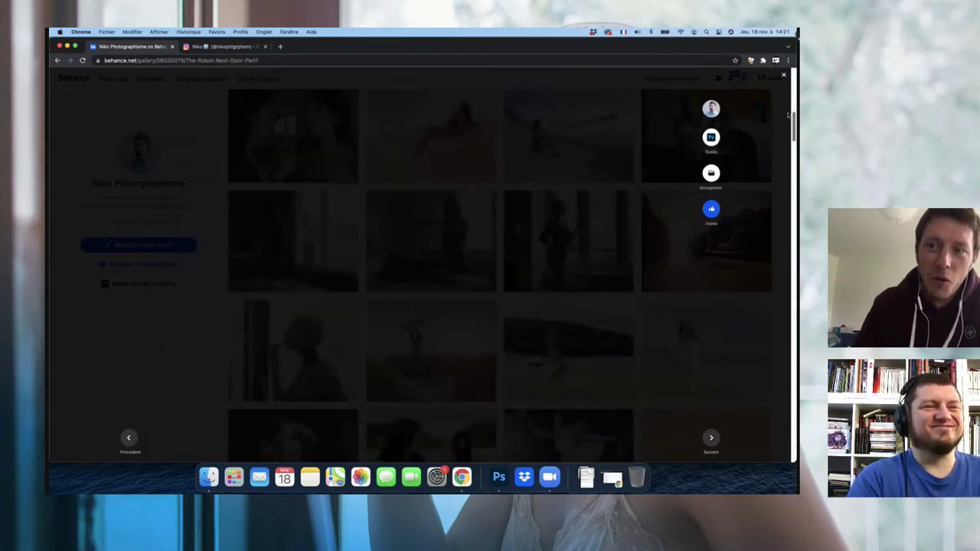
scroll(562, 203, "up", 3)
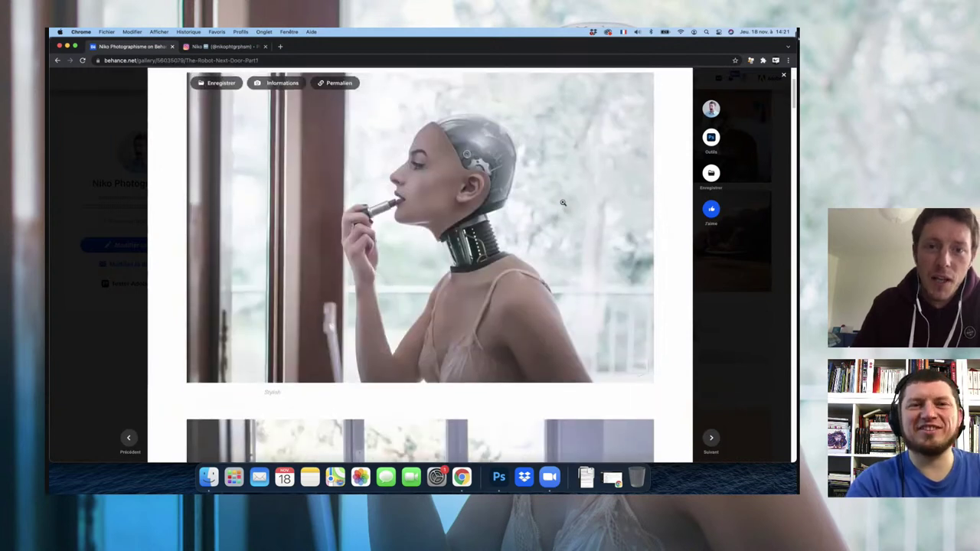
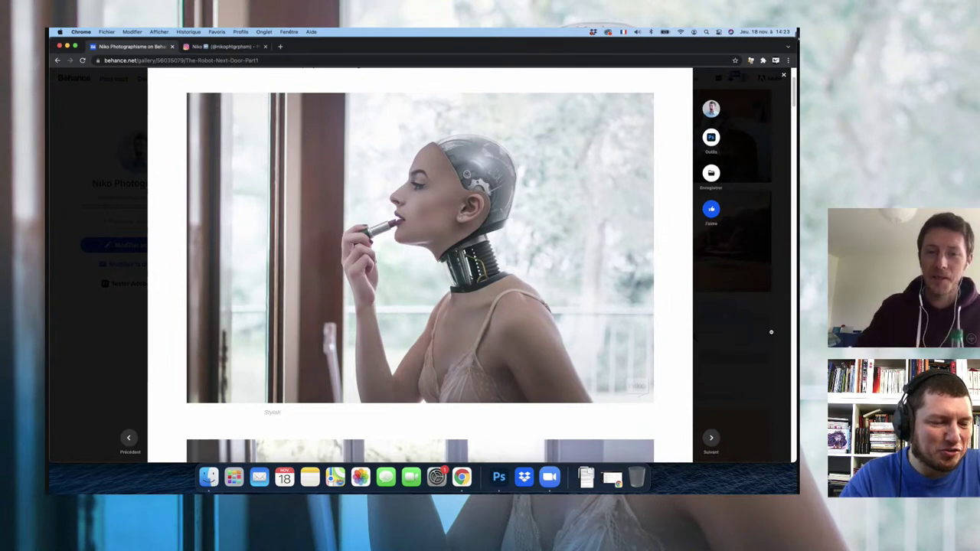
Step: Close The Robot Next Door Part1 lightbox to return to the Niko Photographisme project grid
left_click(749, 335)
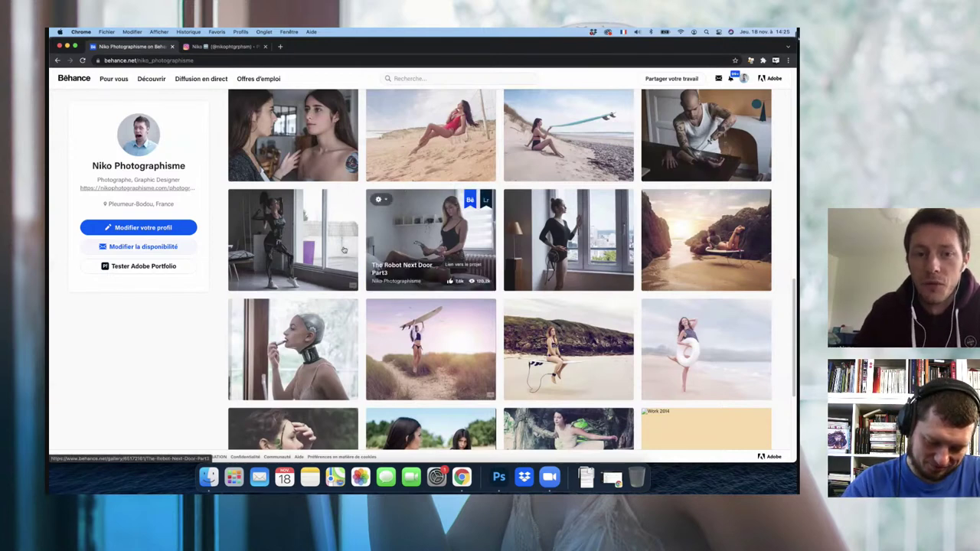
Step: Open The Robot Next Door Making Of project and start its behind-the-scenes video
left_click(298, 233)
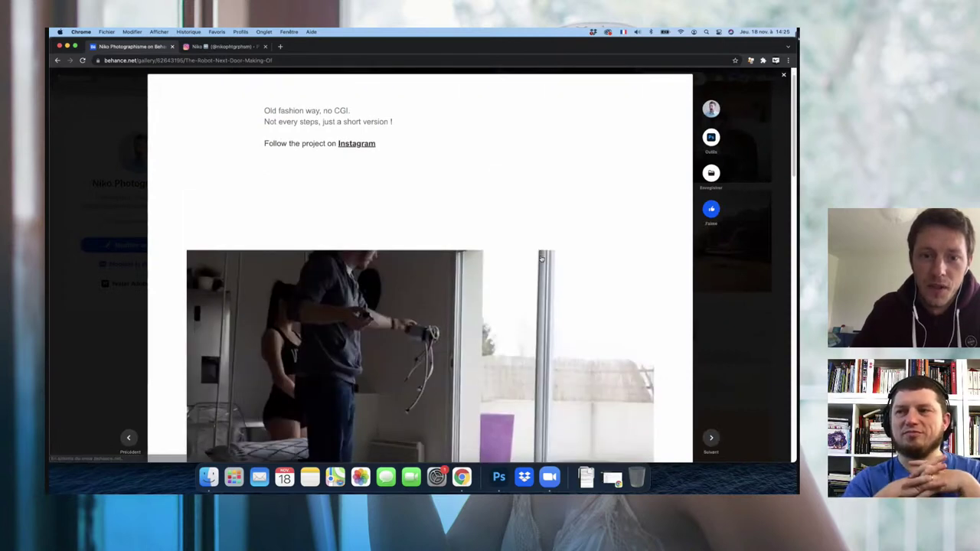
scroll(536, 257, "down", 2)
scroll(541, 260, "down", 2)
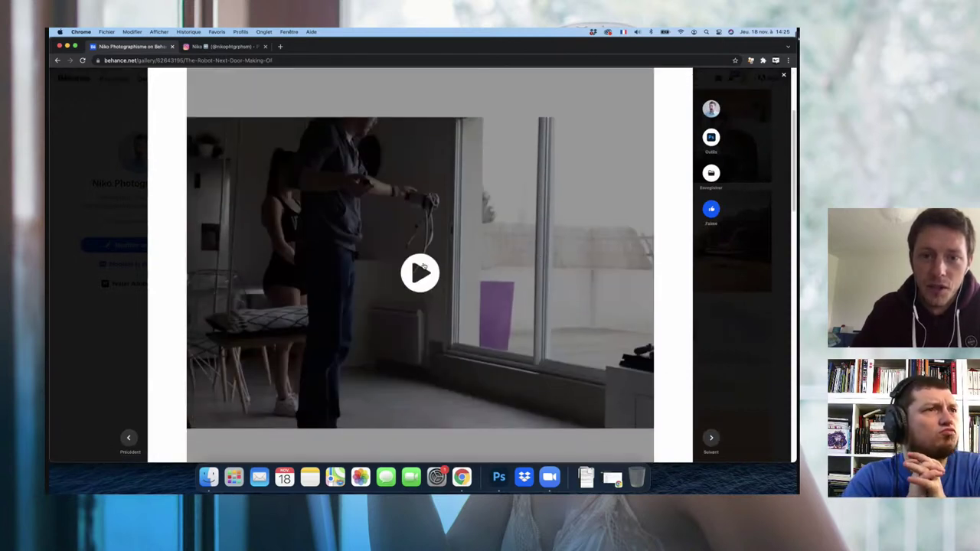
left_click(424, 272)
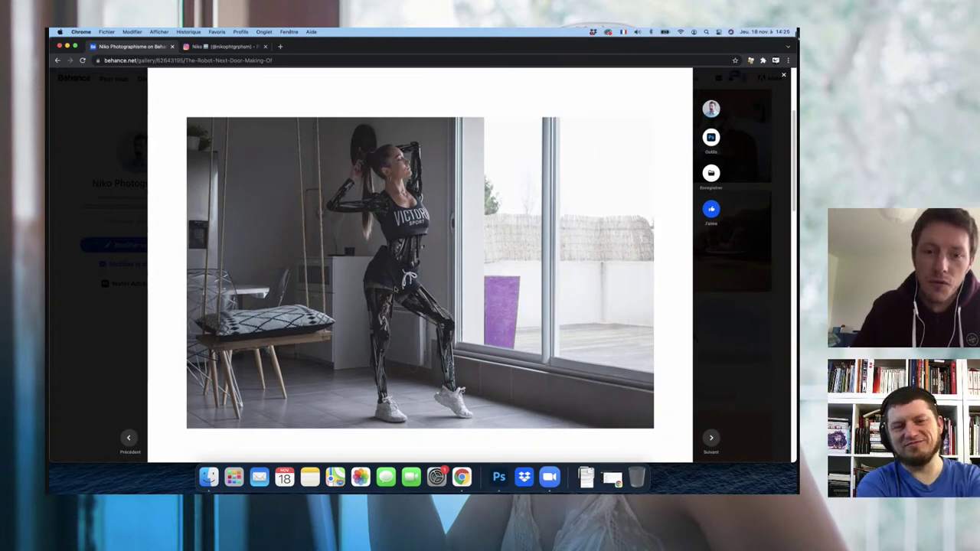
Step: Dismiss the Making Of lightbox to return to the Niko Photographisme project grid
left_click(735, 303)
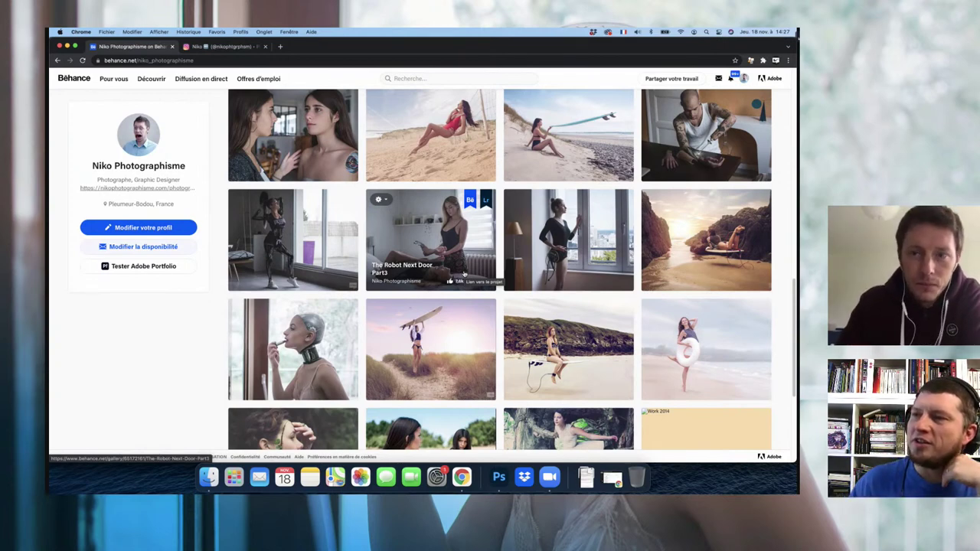
scroll(566, 252, "up", 1)
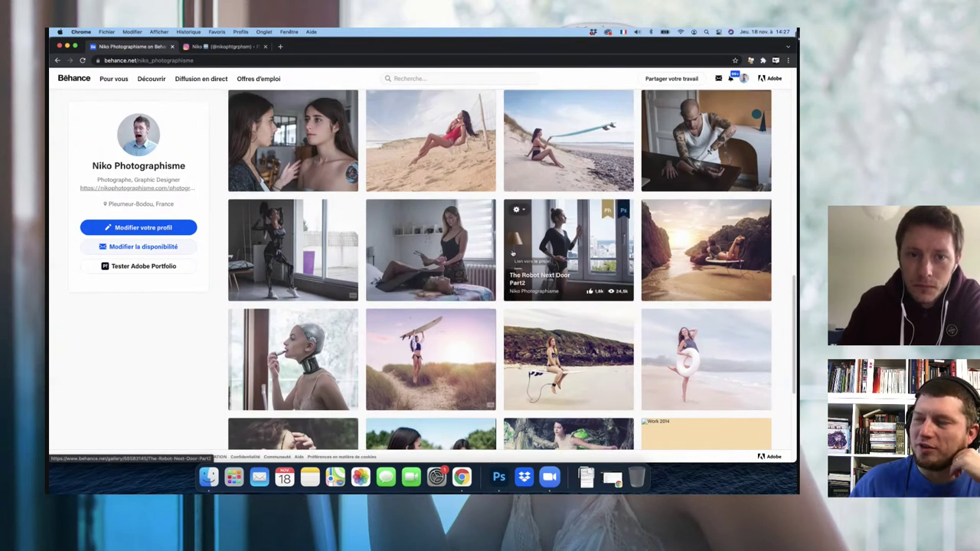
left_click(320, 163)
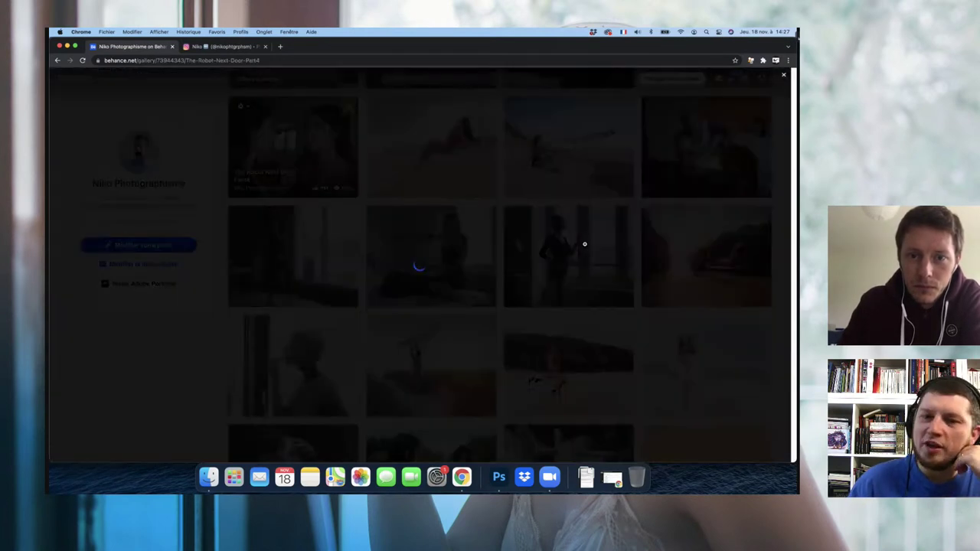
scroll(585, 245, "down", 1)
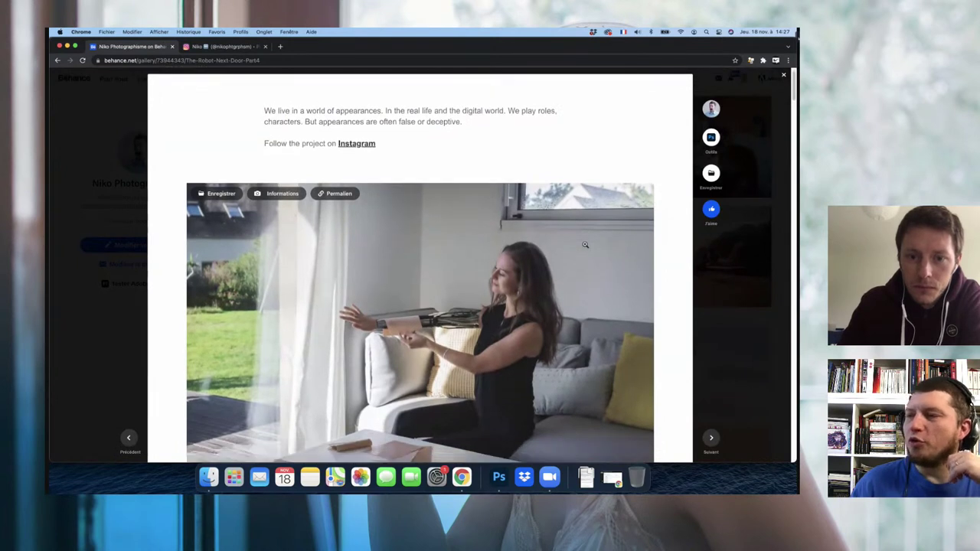
scroll(585, 245, "down", 2)
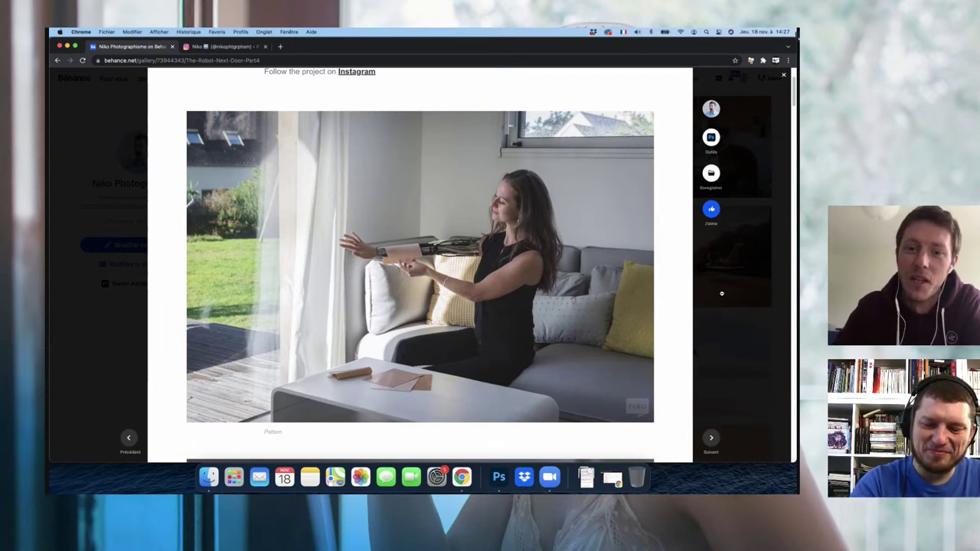
left_click(723, 297)
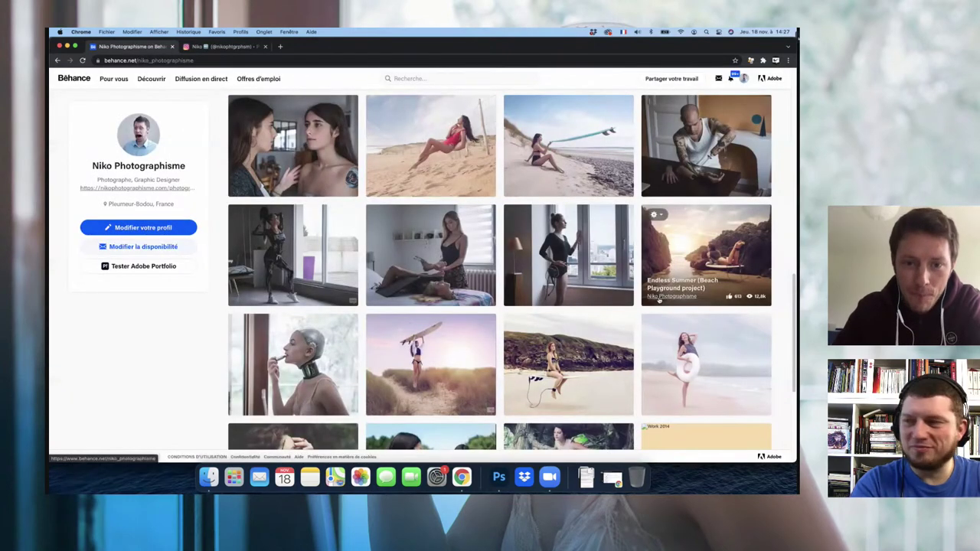
Step: Reopen The Robot Next Door Part4 and view its two-women photo full size
scroll(661, 296, "up", 1)
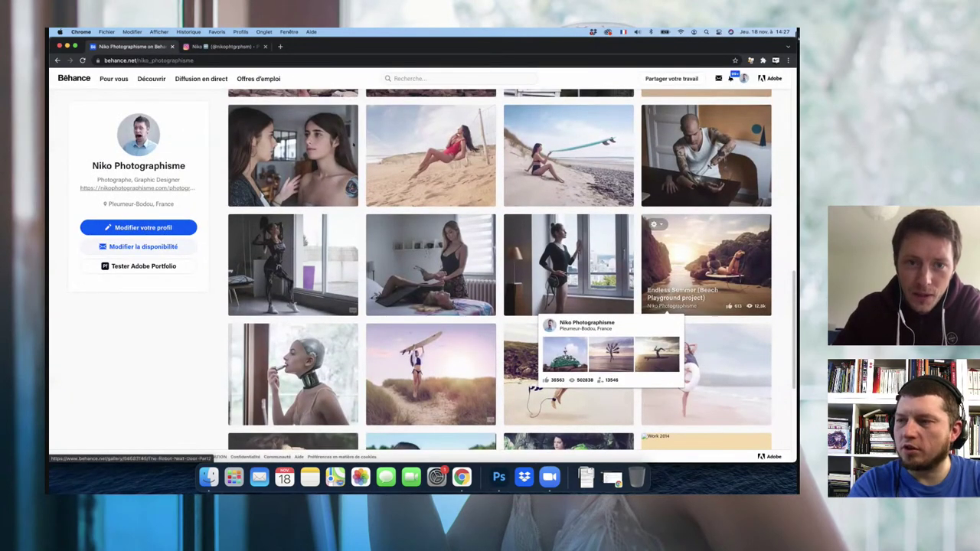
left_click(353, 145)
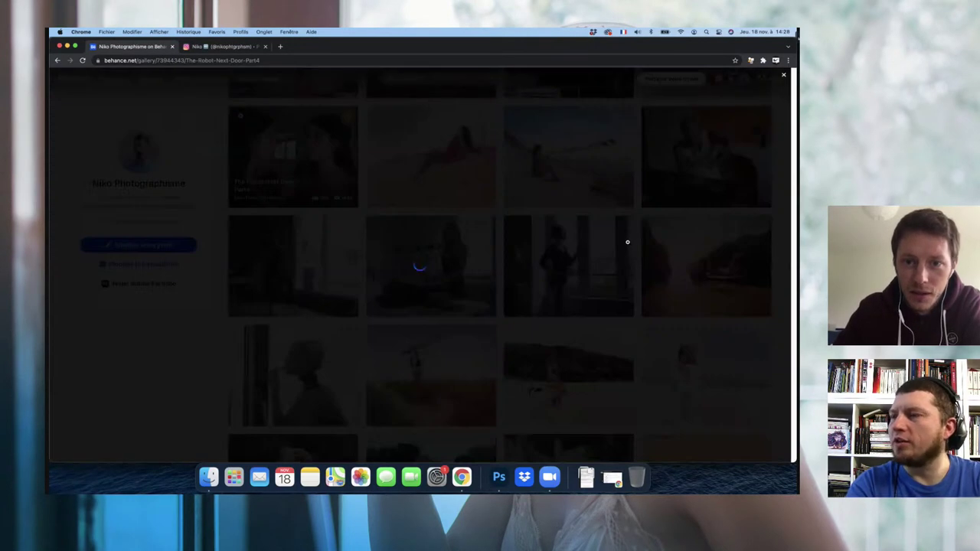
scroll(627, 242, "down", 5)
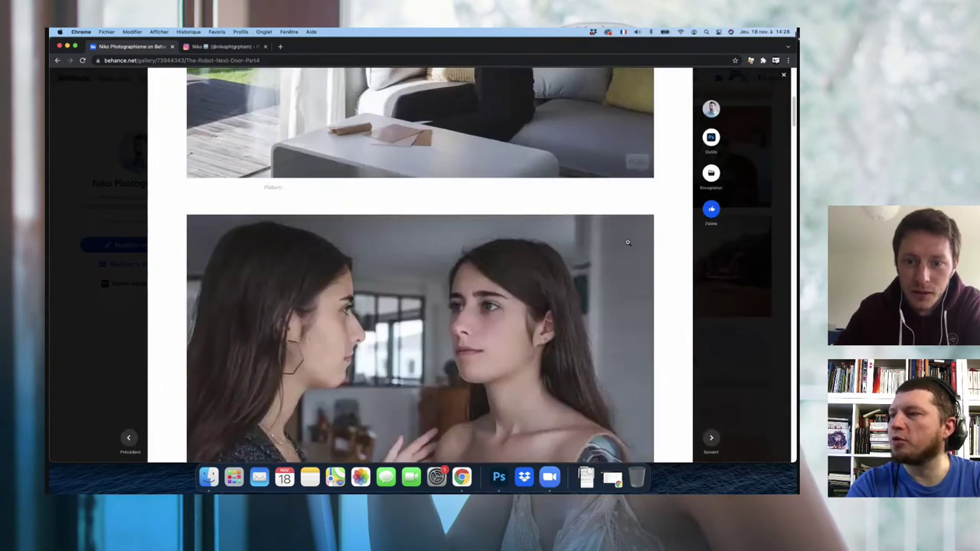
scroll(627, 242, "down", 2)
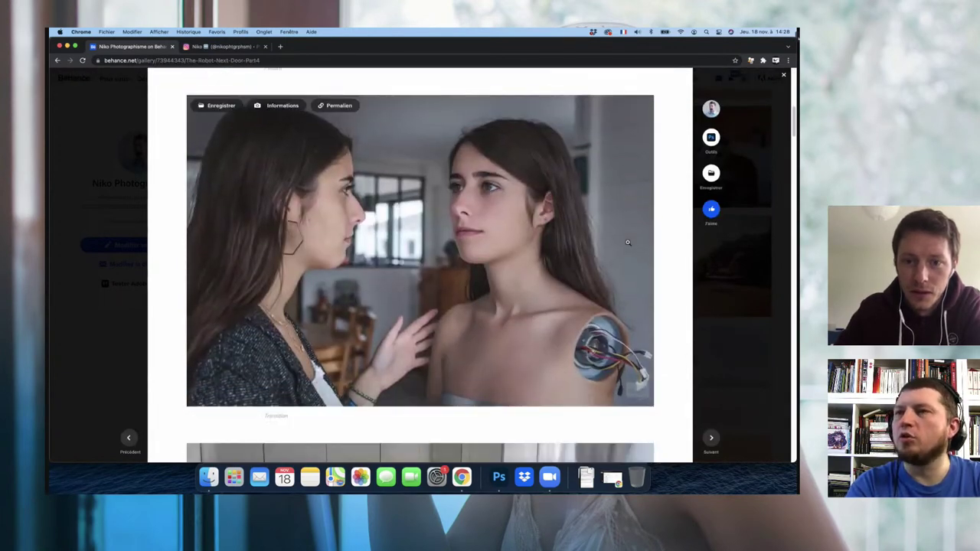
scroll(627, 242, "down", 1)
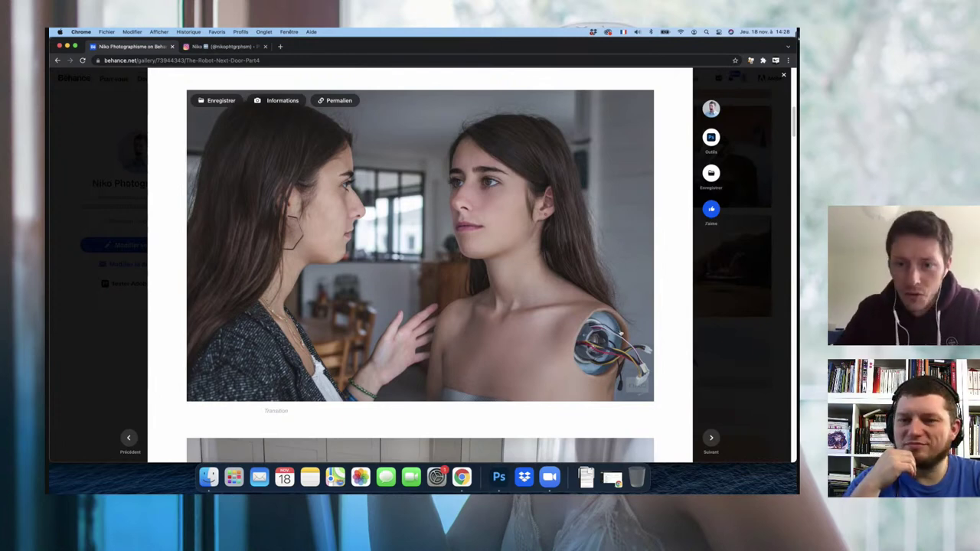
left_click(623, 334)
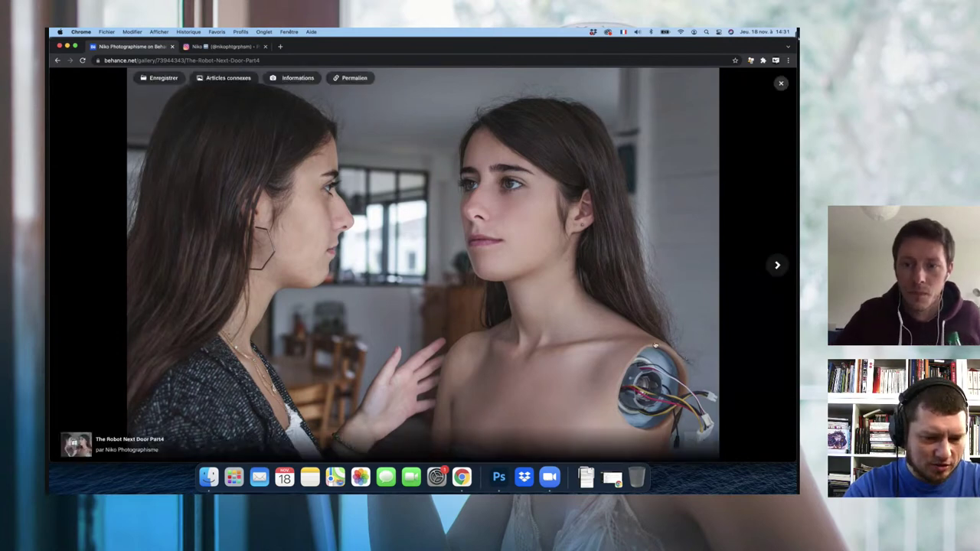
Step: Step through the robot-leg, woman-with-child and robotic-arm photos, ending on the two women
key("Right")
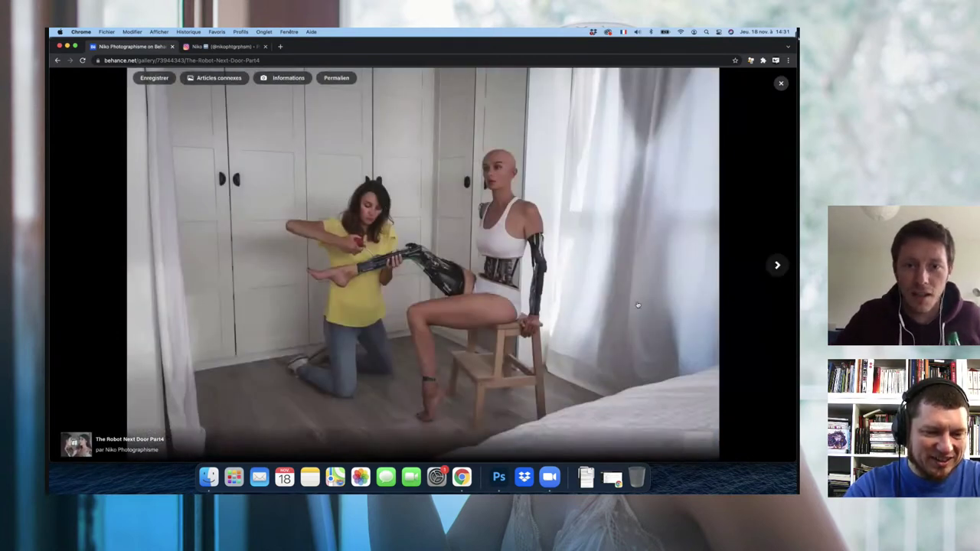
key("Right")
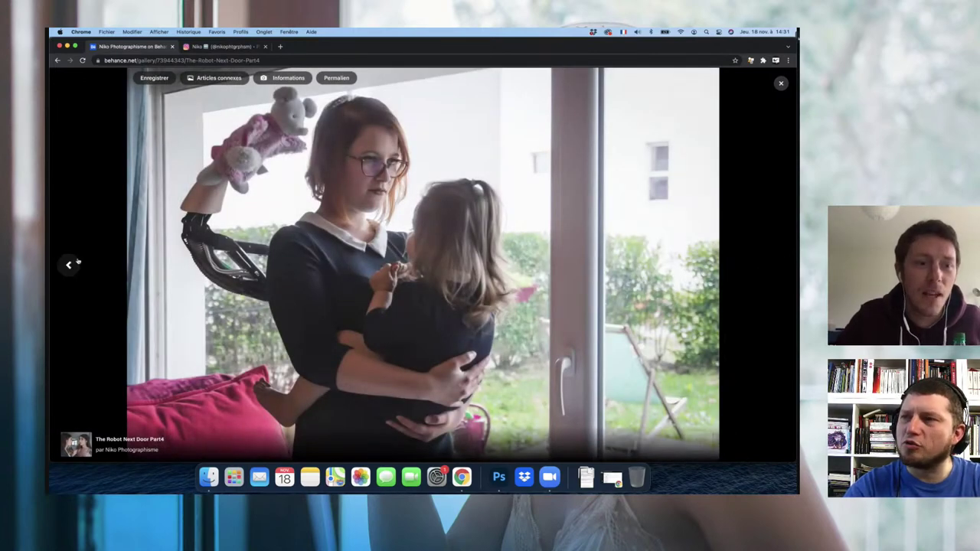
left_click(71, 265)
left_click(70, 265)
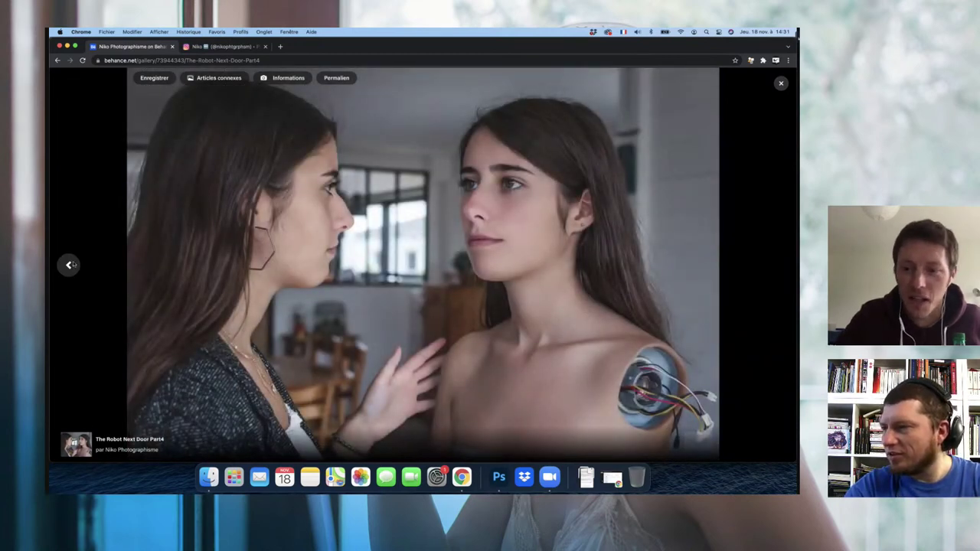
left_click(70, 265)
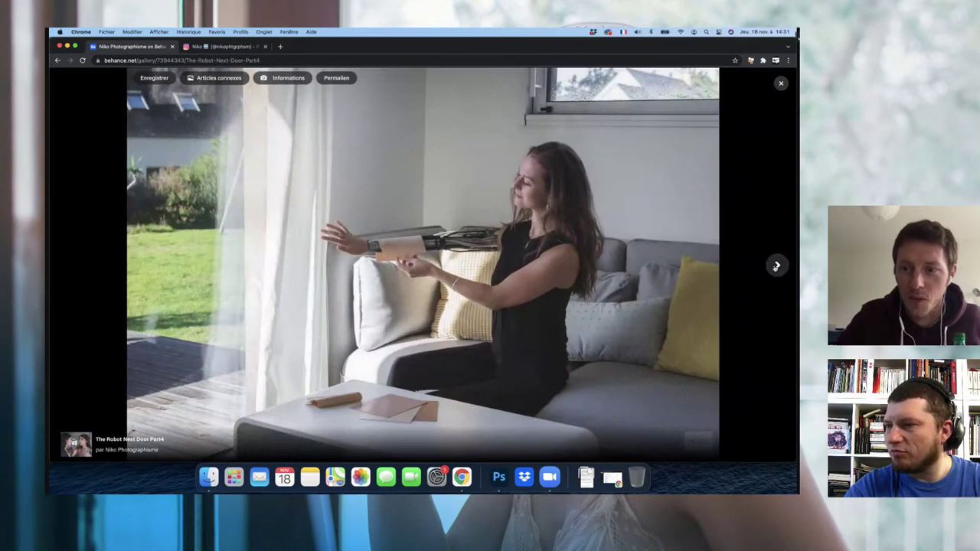
left_click(775, 266)
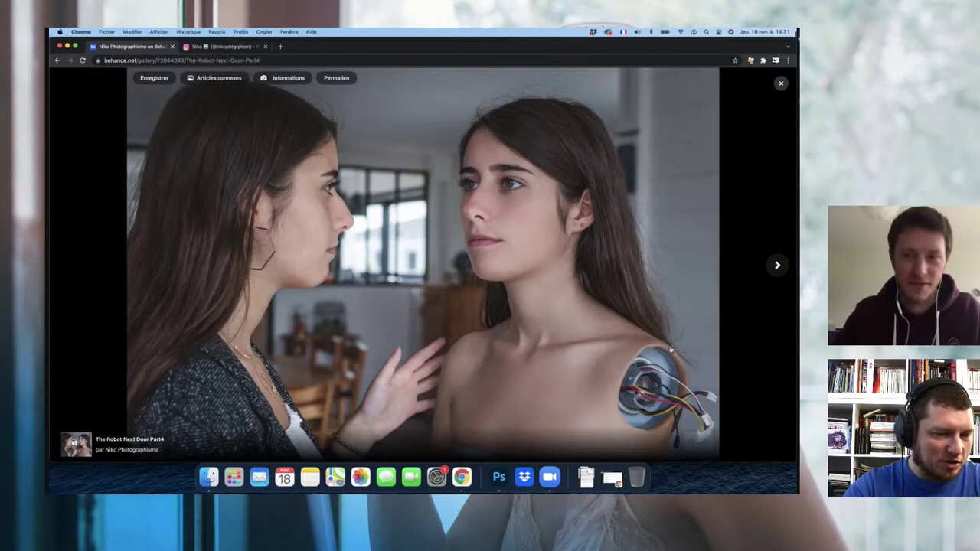
Step: Exit the full-screen viewer and scroll back up the Part4 project page
key("Escape")
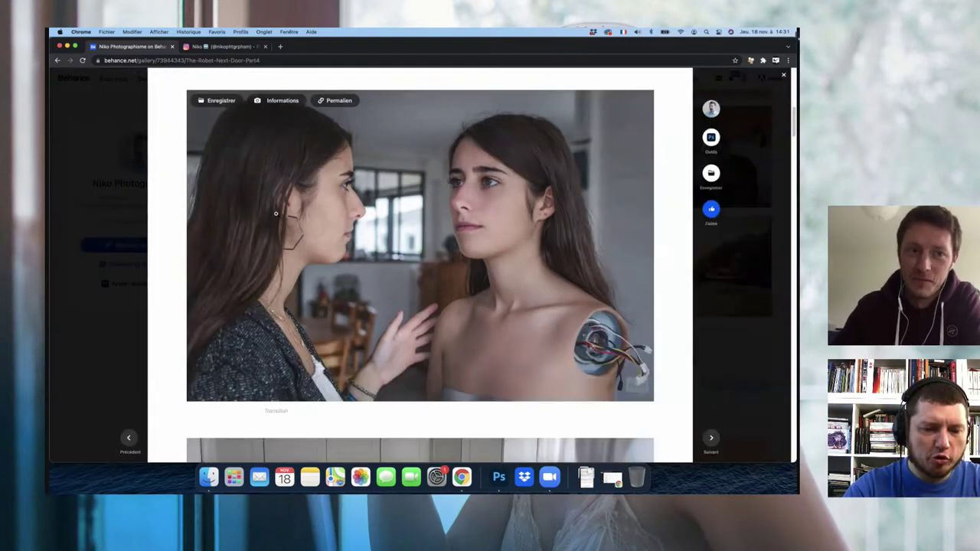
scroll(657, 245, "up", 1)
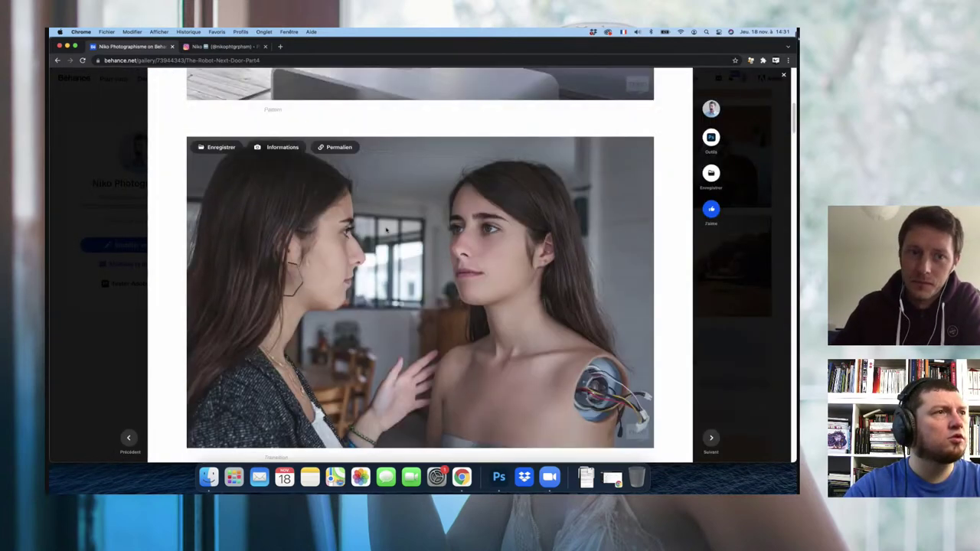
scroll(249, 226, "up", 3)
scroll(188, 230, "up", 2)
scroll(188, 229, "up", 2)
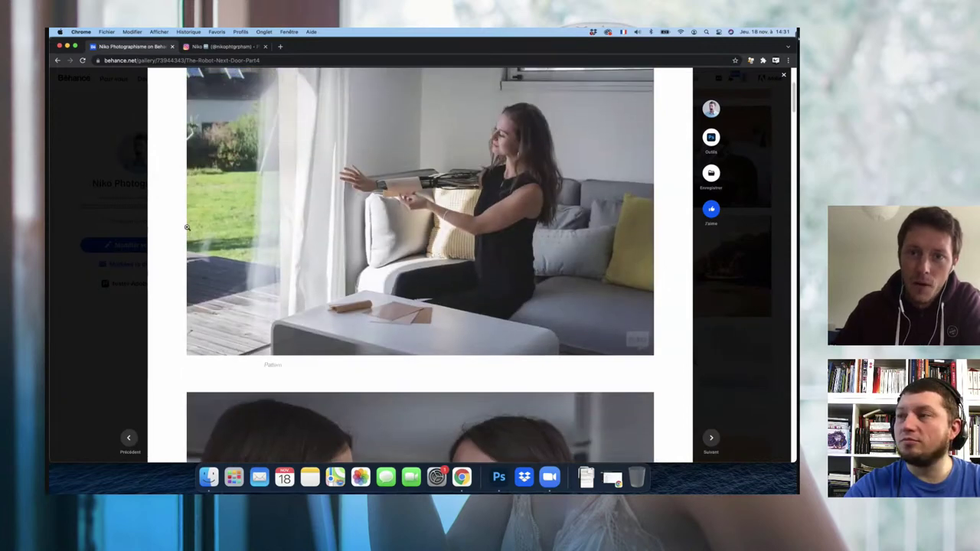
scroll(186, 229, "up", 1)
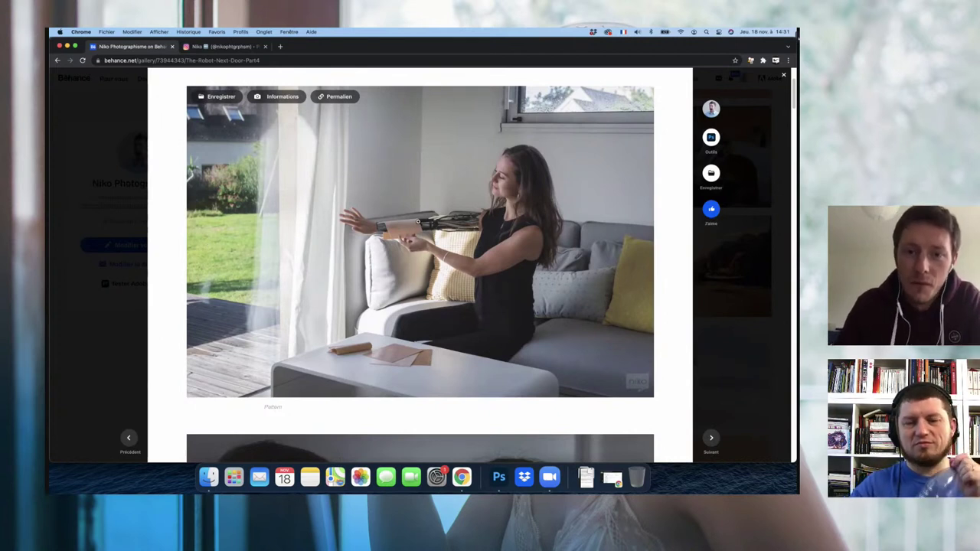
scroll(452, 231, "up", 1)
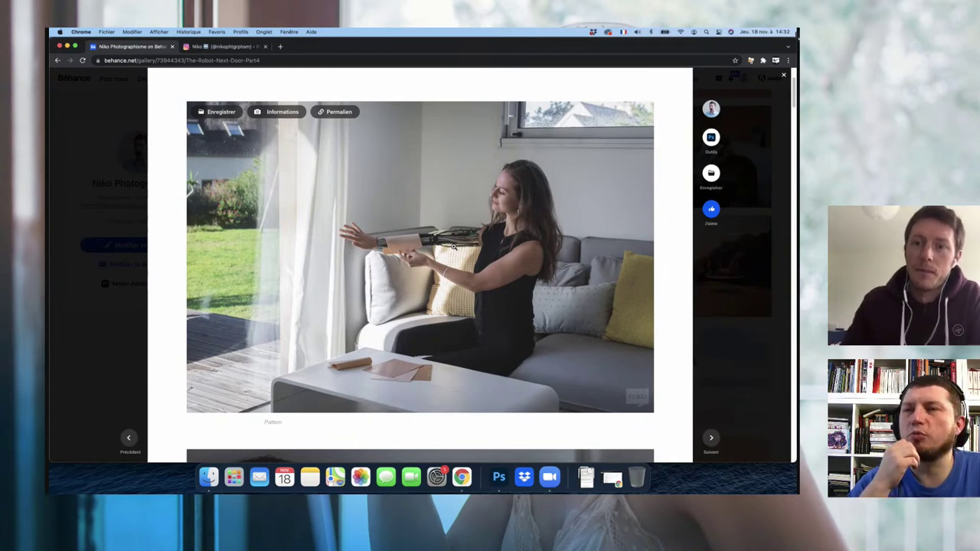
Step: Close Part4, play The Robot Next Door Making Of video, then return to the grid
left_click(141, 224)
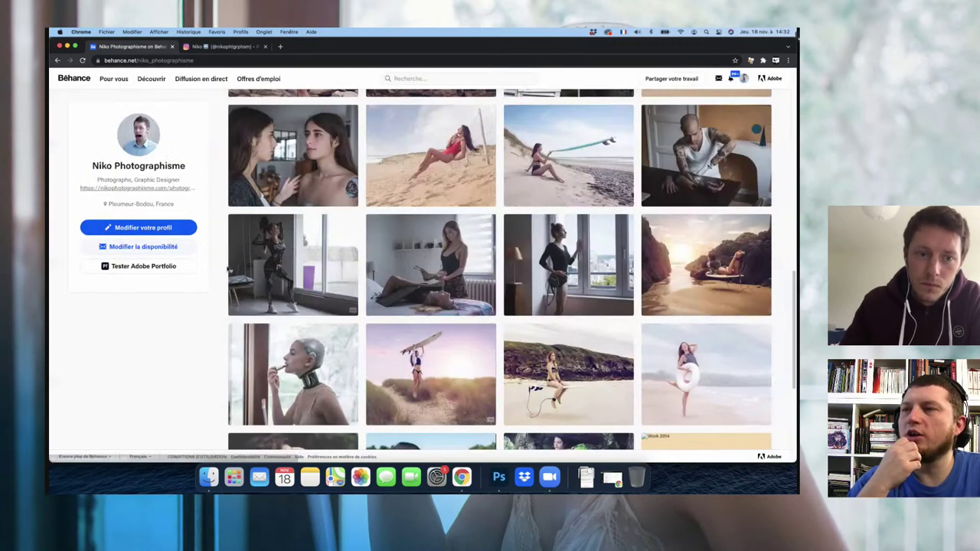
left_click(326, 259)
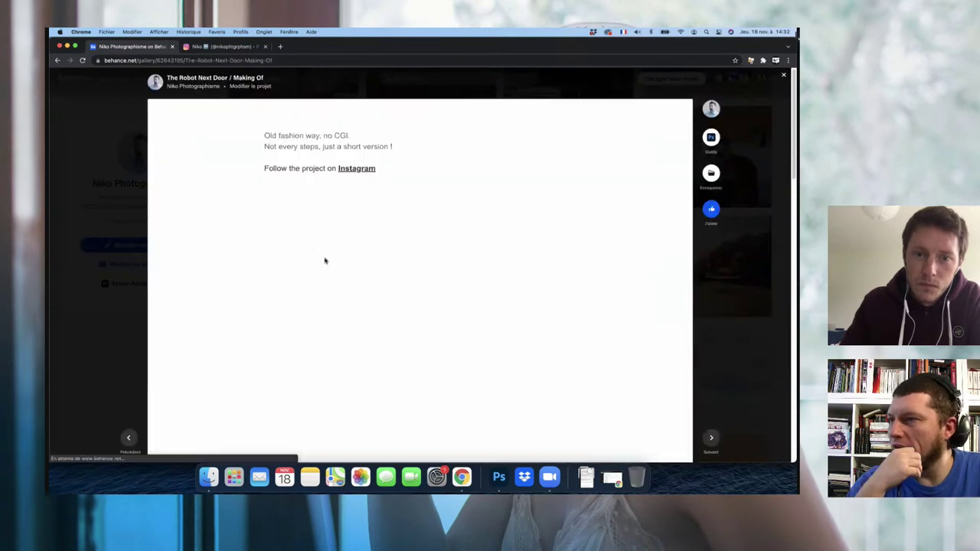
scroll(324, 261, "down", 5)
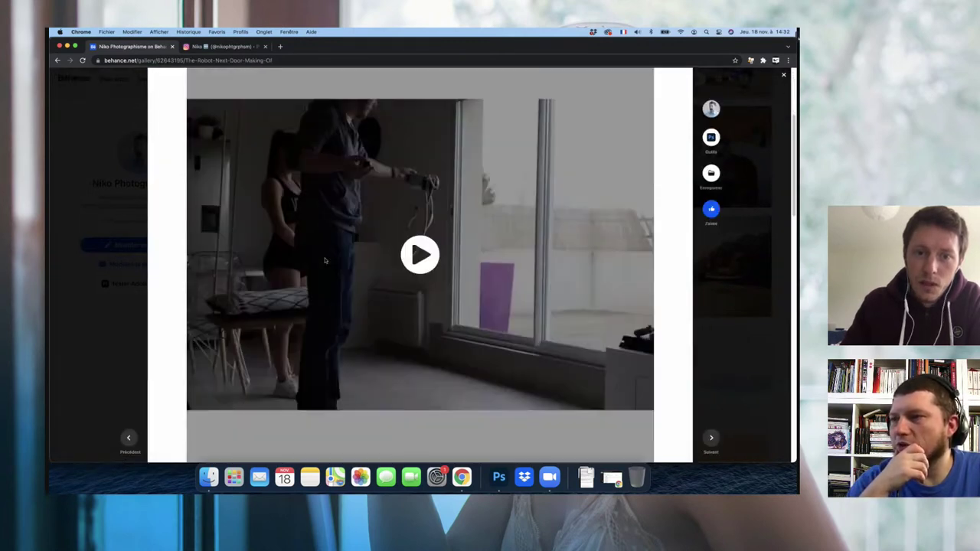
left_click(409, 264)
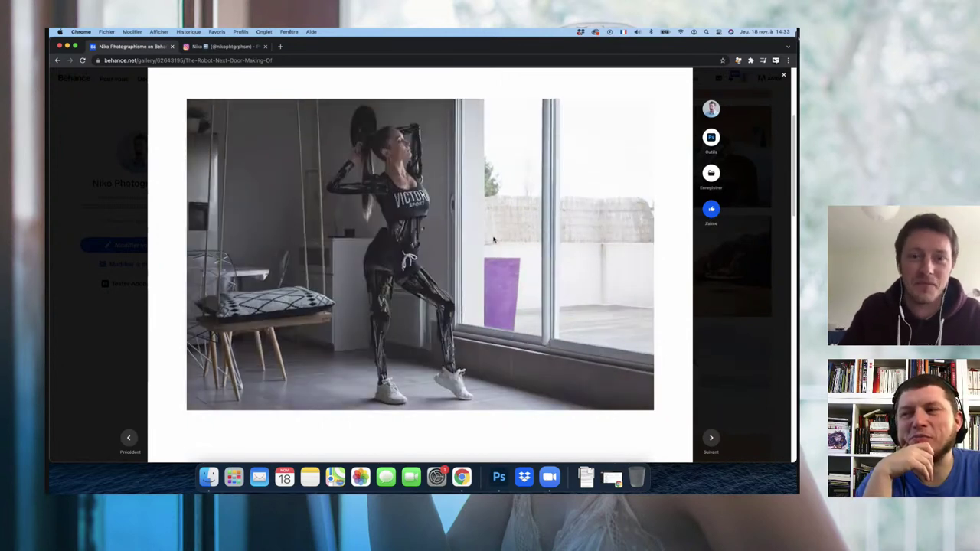
left_click(111, 209)
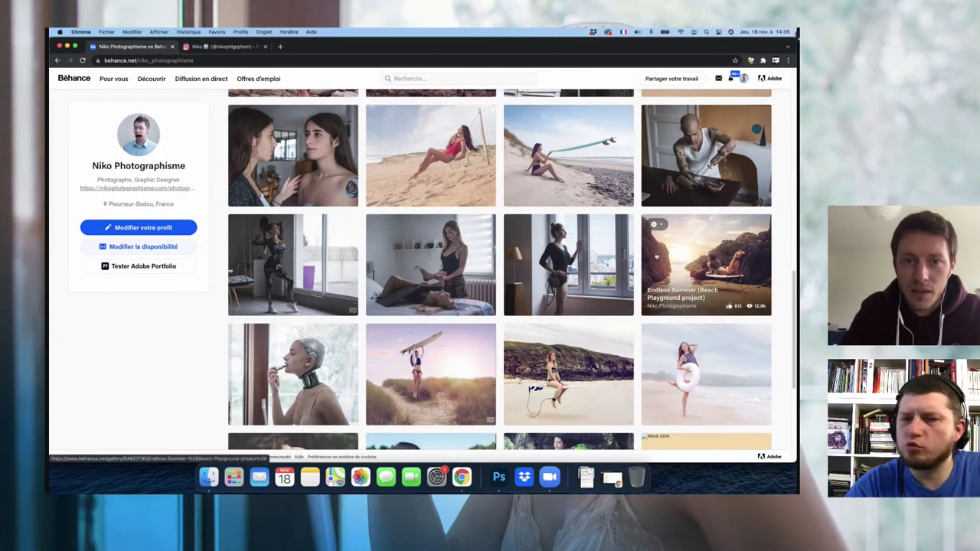
Step: Scroll up the profile grid to the kitesurf and paddleboard photo rows
scroll(651, 255, "up", 1)
scroll(650, 254, "up", 1)
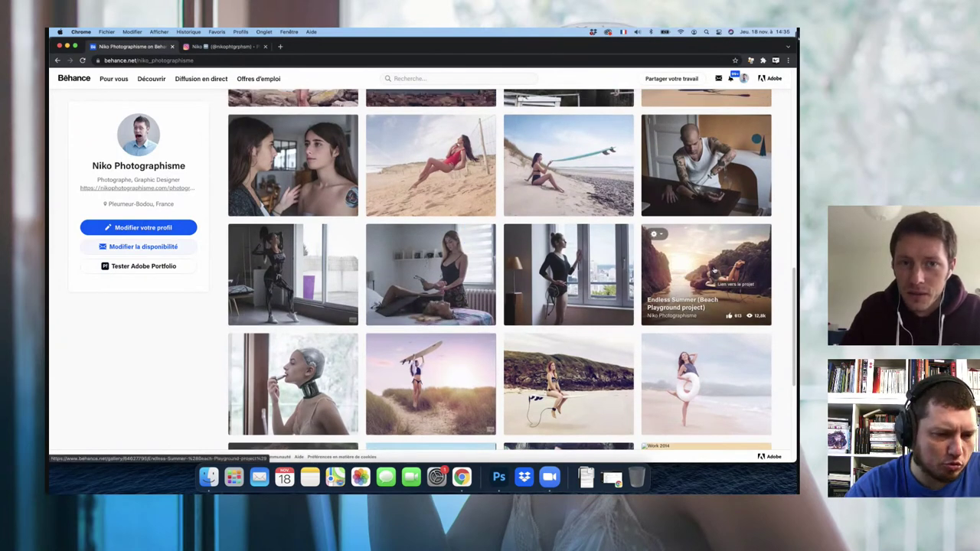
scroll(703, 269, "up", 3)
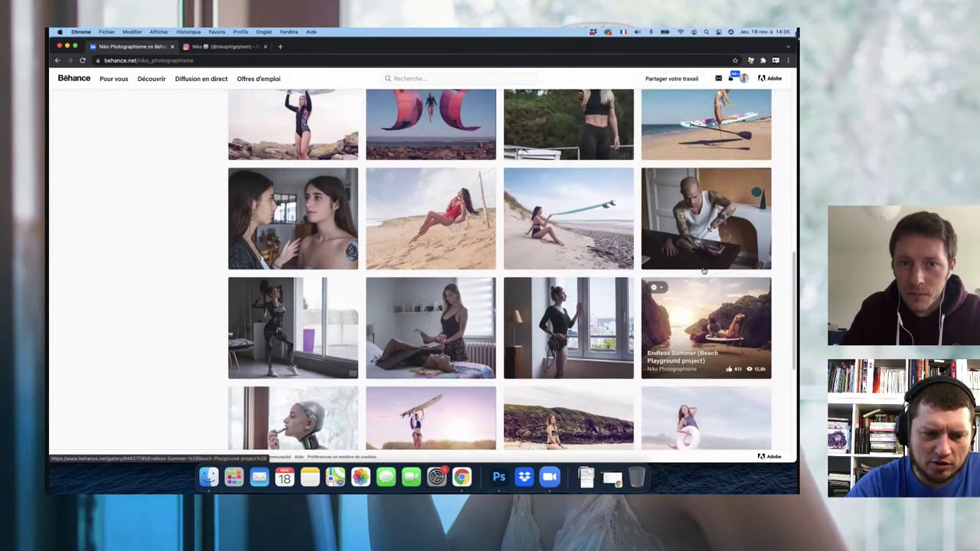
scroll(703, 269, "up", 2)
scroll(703, 270, "up", 3)
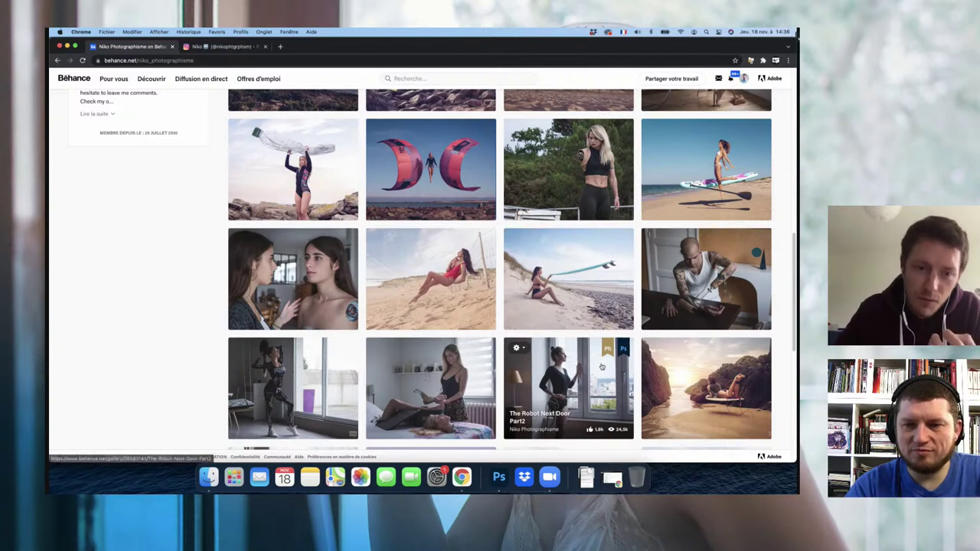
Step: Scroll further up the profile grid until the Oceans Adrift Part 2 row is visible
scroll(695, 383, "down", 1)
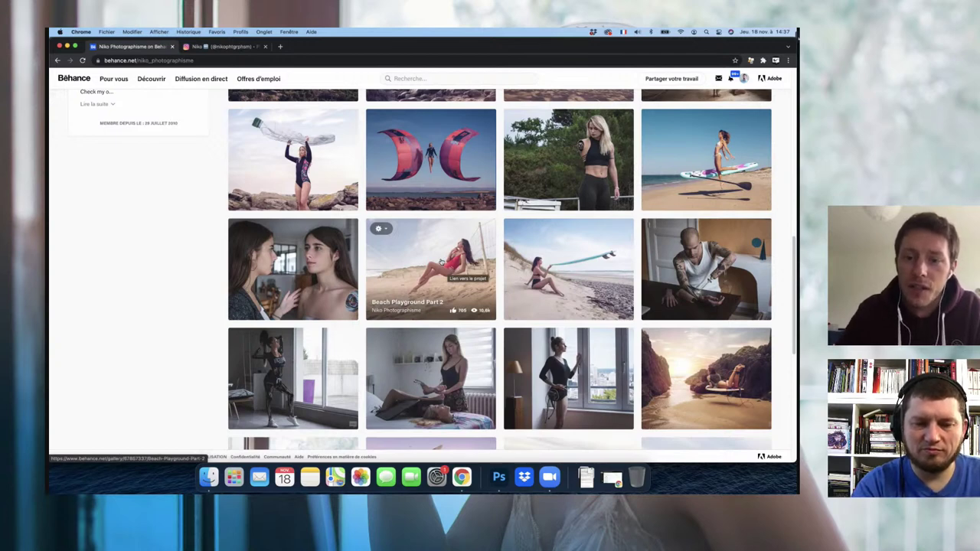
scroll(459, 257, "up", 2)
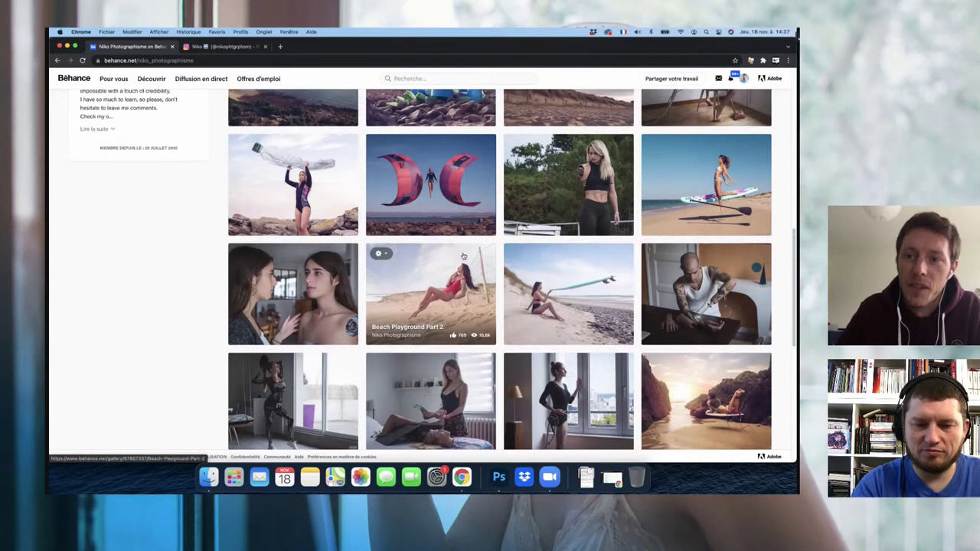
scroll(463, 257, "up", 1)
scroll(464, 256, "up", 2)
scroll(464, 256, "up", 3)
scroll(459, 268, "up", 1)
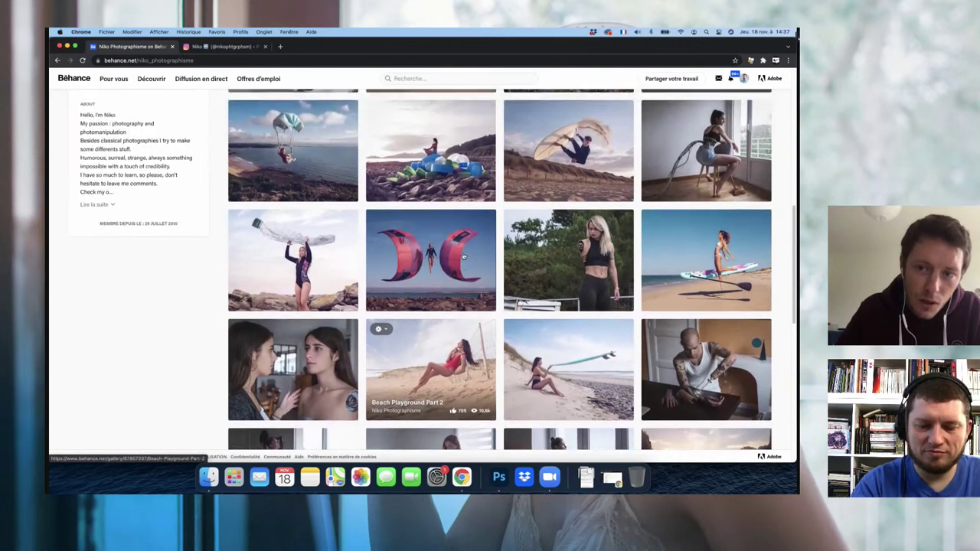
scroll(429, 307, "up", 2)
scroll(383, 337, "up", 2)
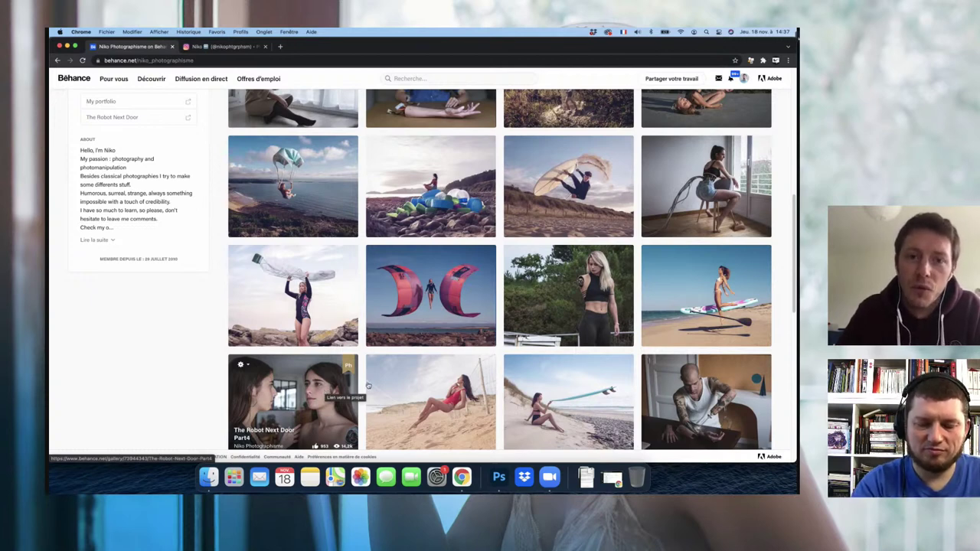
scroll(329, 394, "up", 2)
scroll(329, 395, "up", 2)
scroll(329, 394, "up", 2)
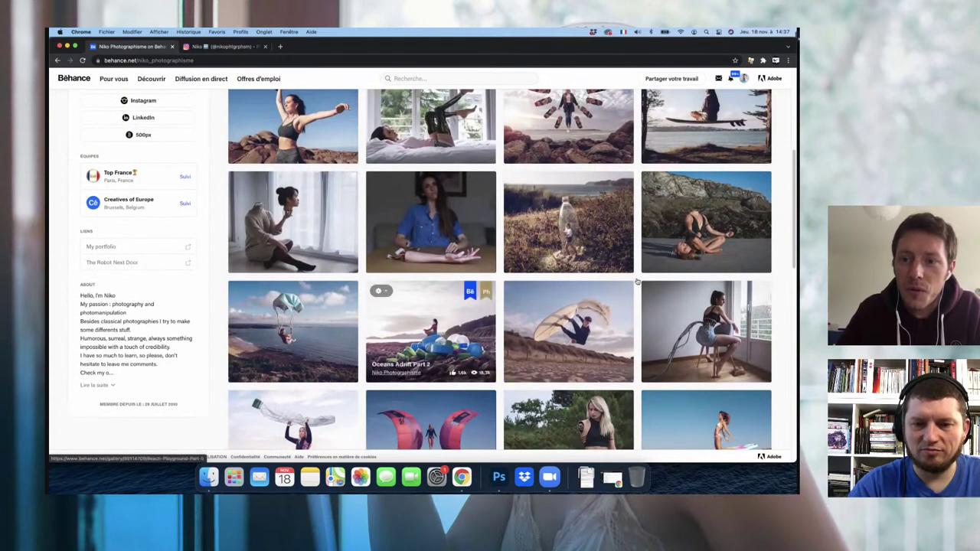
Step: Open The Robot Next Door Summer Spin-Off Part 2 project at its Waterproof photo
left_click(674, 223)
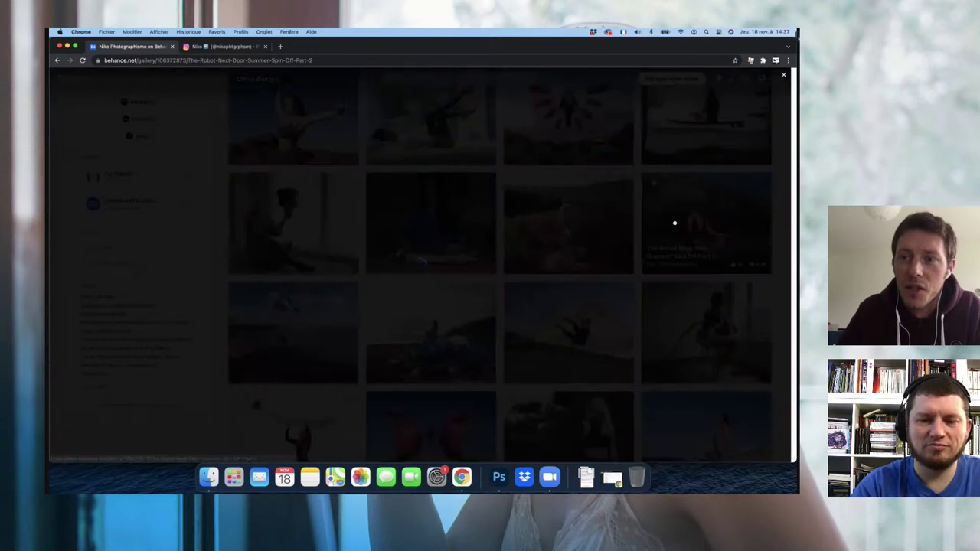
scroll(599, 277, "down", 1)
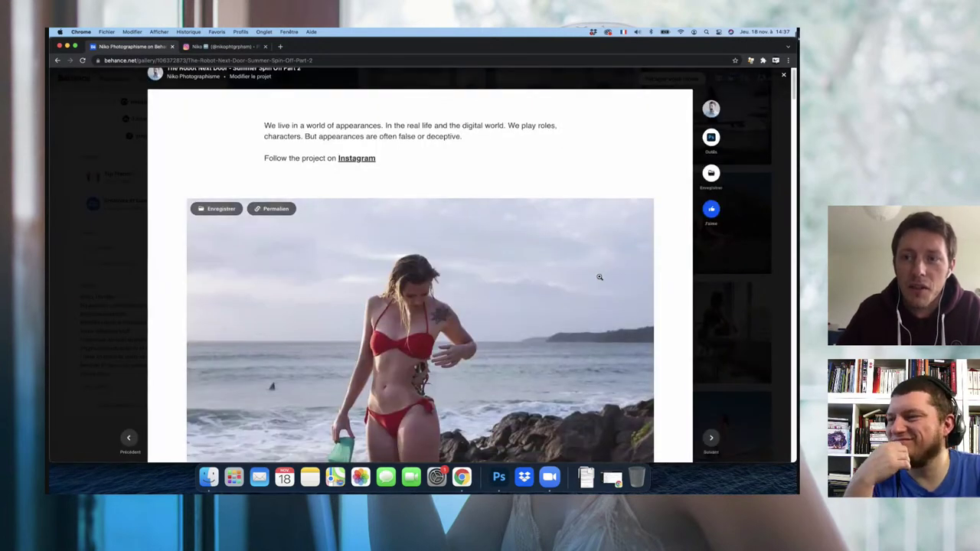
scroll(599, 277, "down", 1)
scroll(599, 277, "down", 1)
scroll(600, 277, "down", 1)
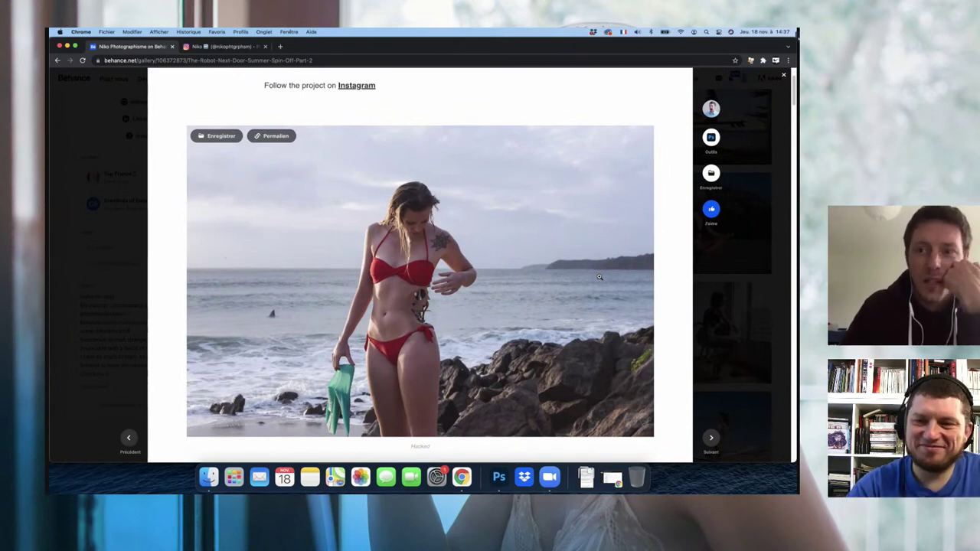
Step: Scroll through the Summer Spin-Off photos down to the final Waste beach shot
scroll(599, 278, "down", 1)
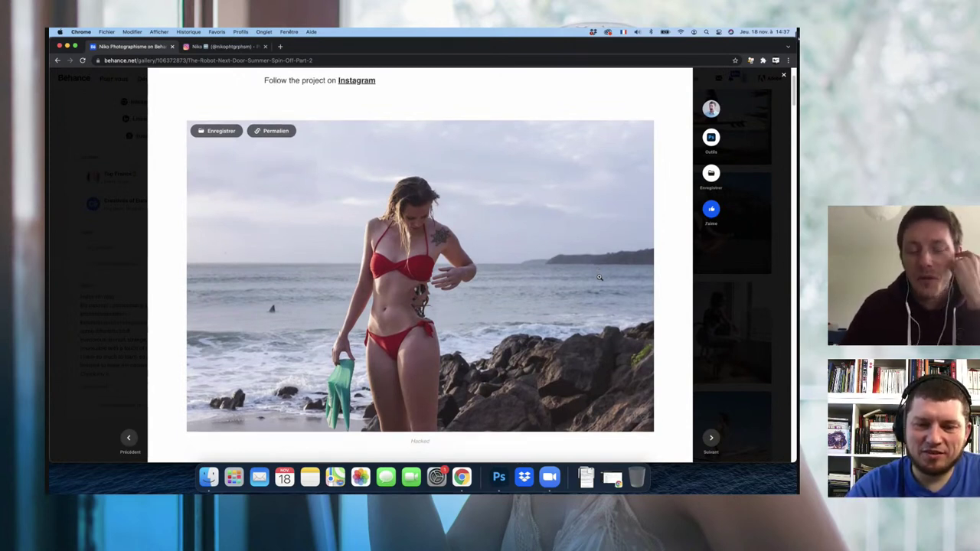
scroll(599, 277, "down", 2)
scroll(600, 277, "down", 2)
scroll(600, 278, "down", 1)
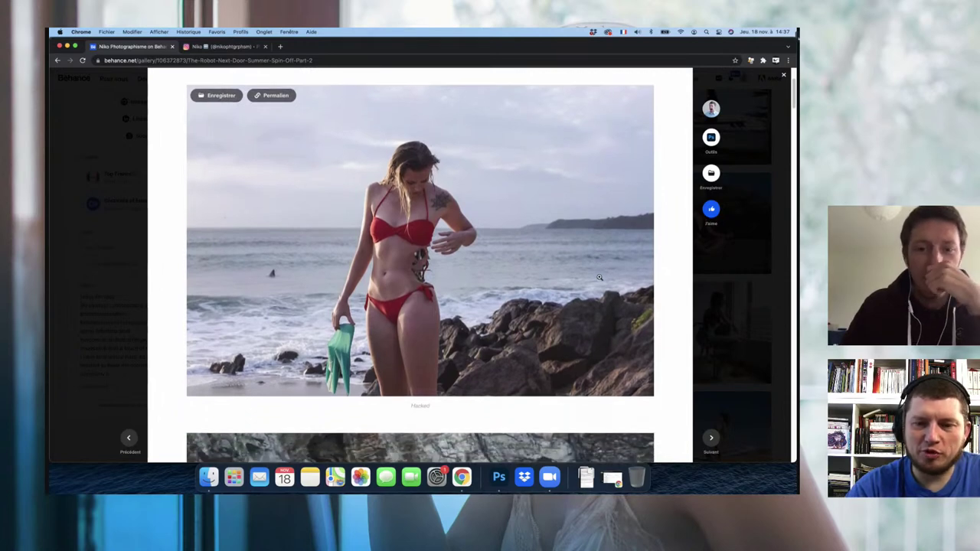
scroll(600, 277, "down", 5)
scroll(599, 277, "down", 9)
scroll(600, 277, "down", 15)
scroll(600, 277, "down", 1)
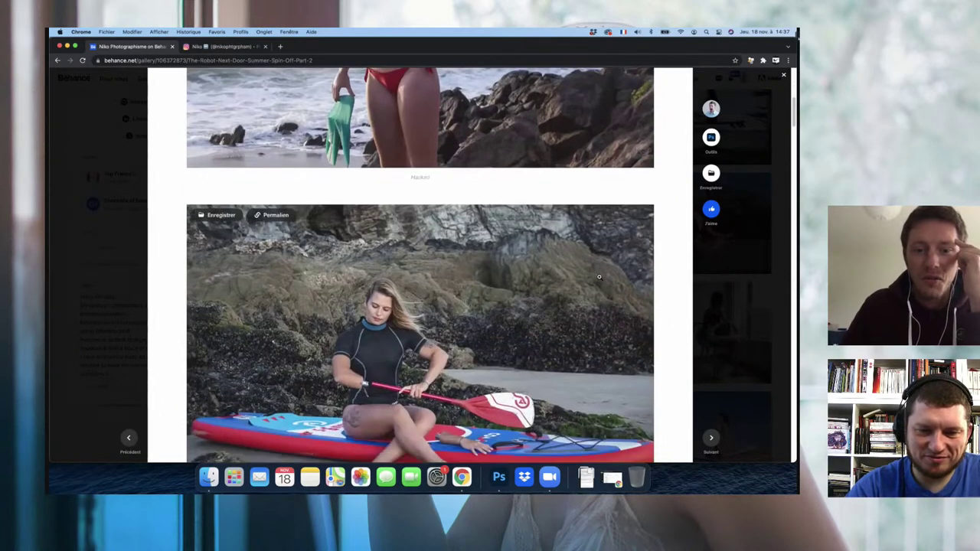
scroll(600, 277, "down", 9)
scroll(600, 277, "down", 2)
scroll(600, 277, "down", 3)
scroll(600, 277, "down", 1)
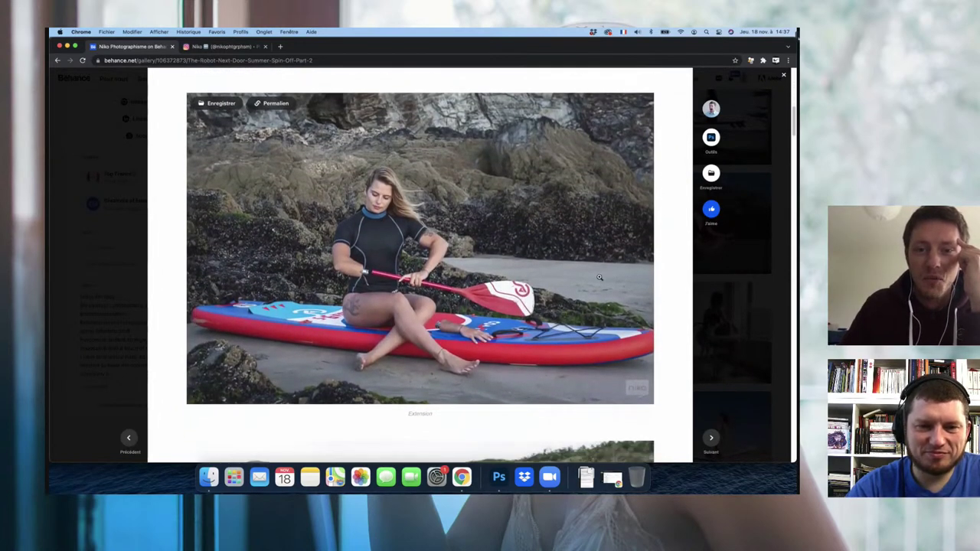
scroll(600, 277, "down", 1)
scroll(599, 278, "down", 1)
scroll(599, 277, "down", 1)
scroll(599, 278, "down", 1)
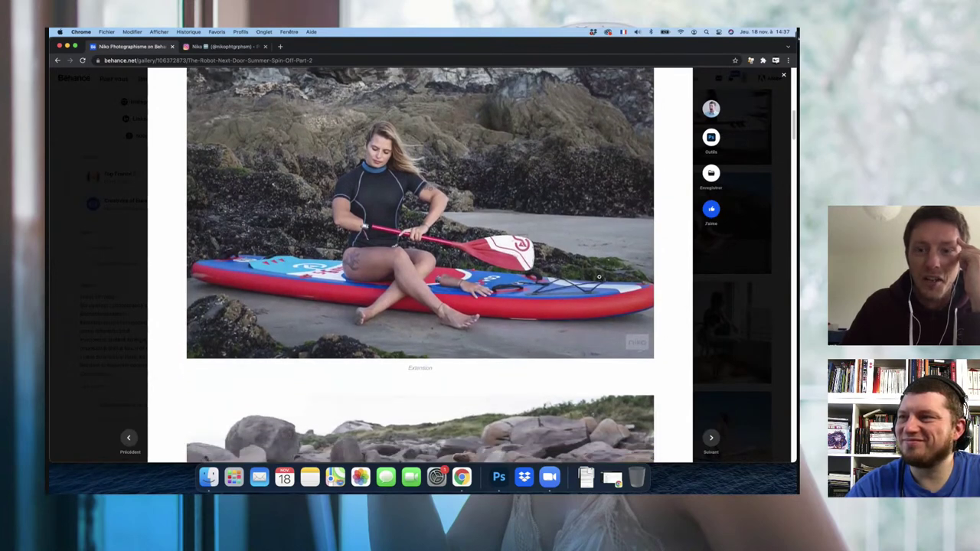
scroll(600, 277, "down", 10)
scroll(600, 277, "down", 2)
scroll(599, 277, "down", 7)
scroll(599, 277, "down", 4)
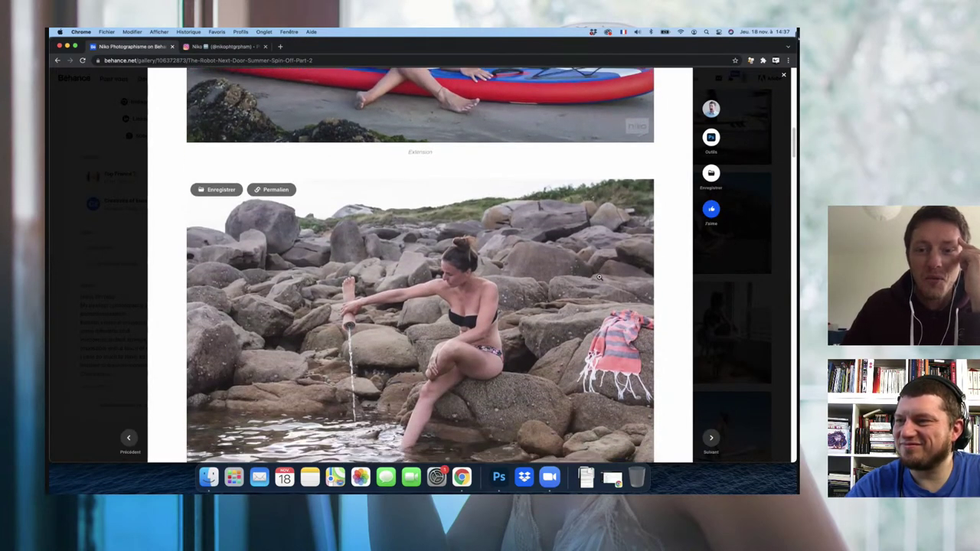
scroll(600, 277, "down", 4)
scroll(599, 277, "down", 1)
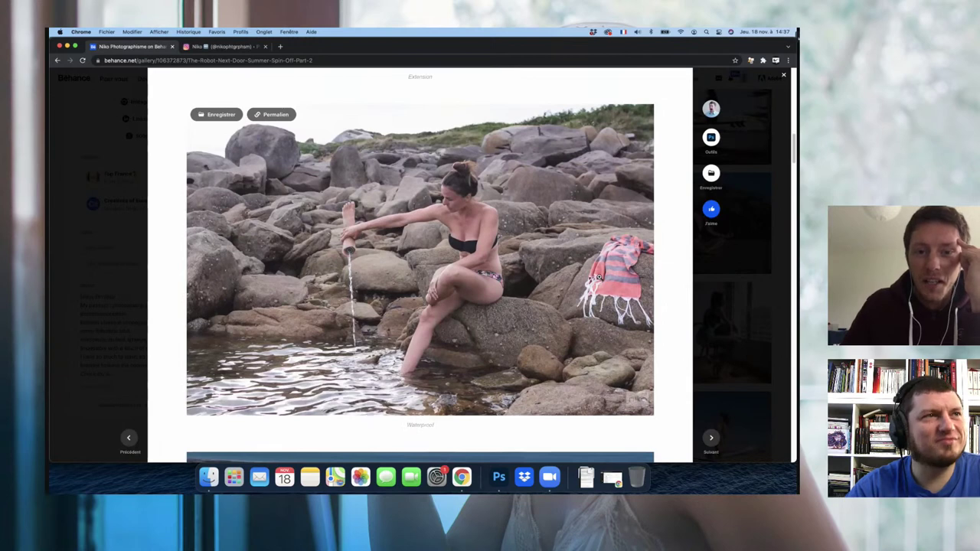
scroll(600, 277, "down", 1)
scroll(599, 278, "down", 1)
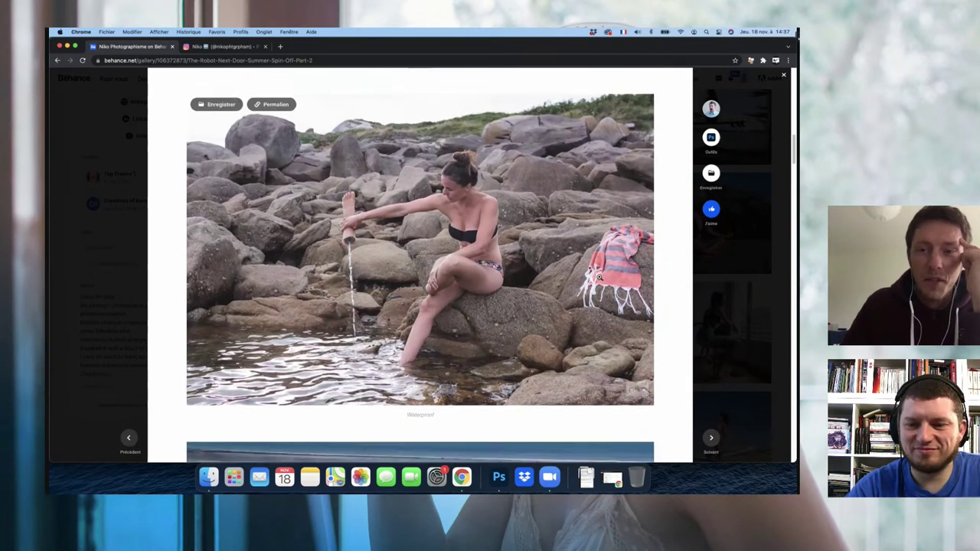
scroll(599, 277, "down", 2)
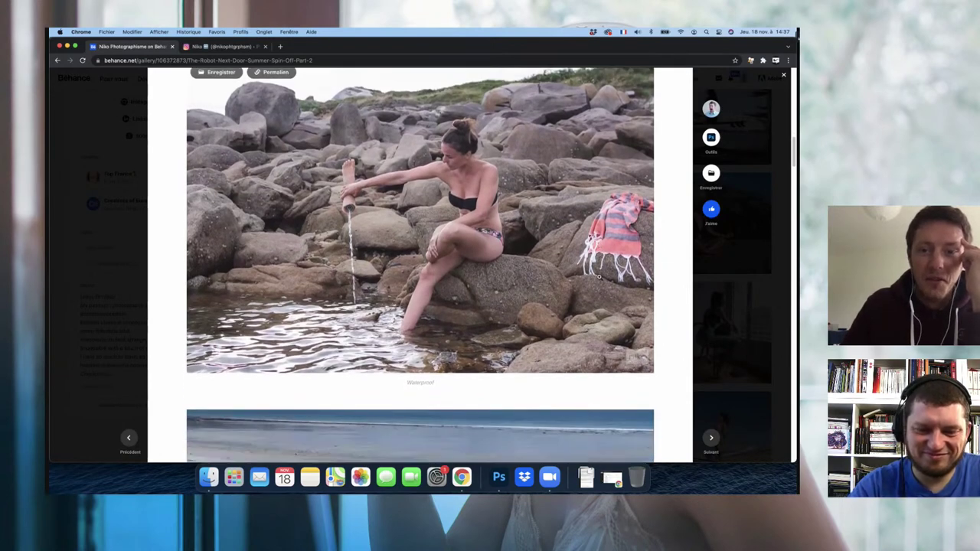
scroll(600, 277, "down", 1)
scroll(599, 277, "down", 3)
scroll(599, 277, "down", 6)
scroll(600, 277, "down", 5)
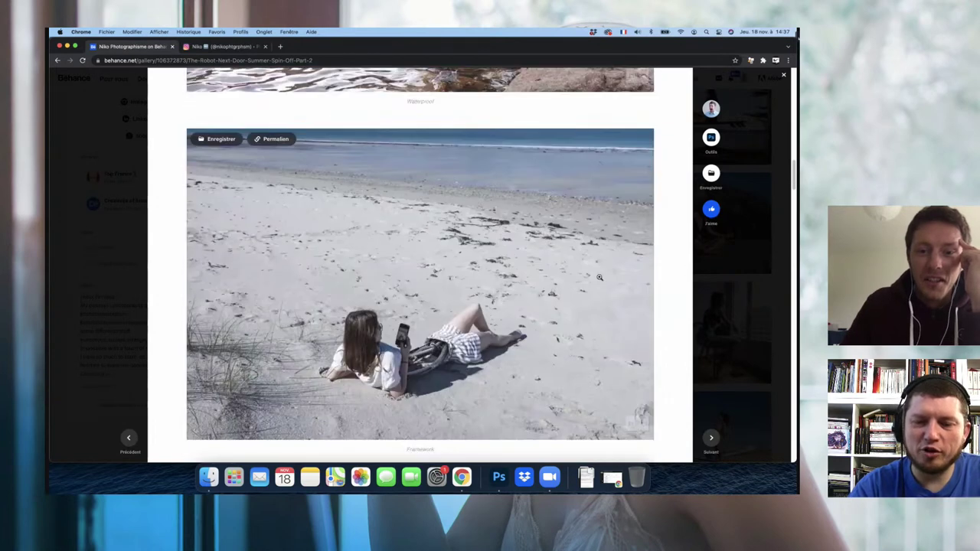
scroll(600, 278, "down", 1)
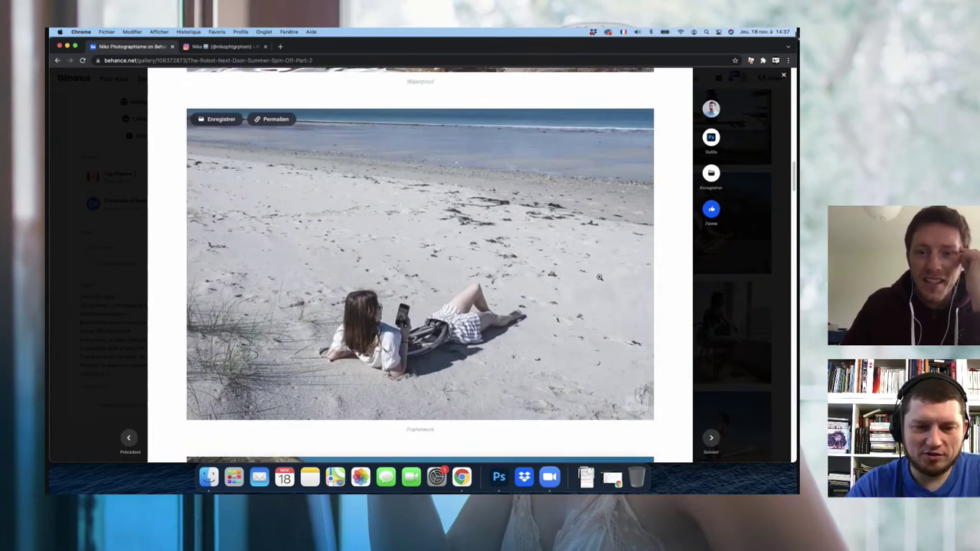
scroll(599, 277, "down", 1)
scroll(600, 277, "down", 2)
scroll(599, 277, "down", 4)
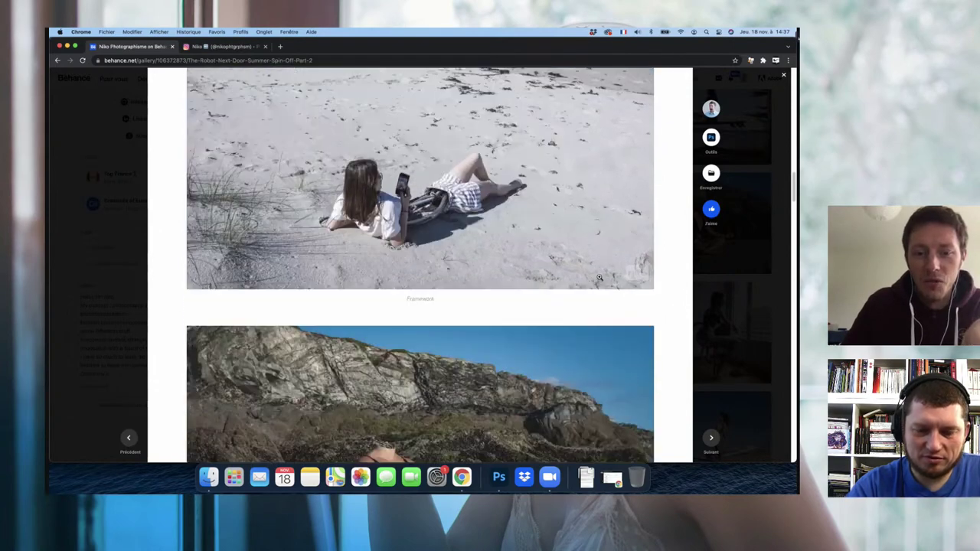
scroll(599, 277, "down", 4)
scroll(599, 277, "down", 3)
scroll(599, 277, "down", 2)
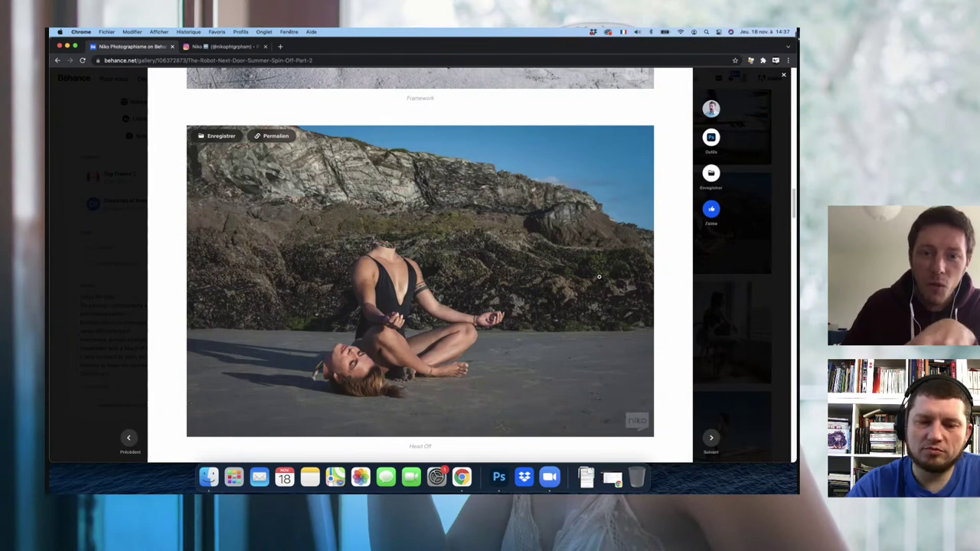
scroll(600, 277, "down", 1)
scroll(599, 277, "down", 1)
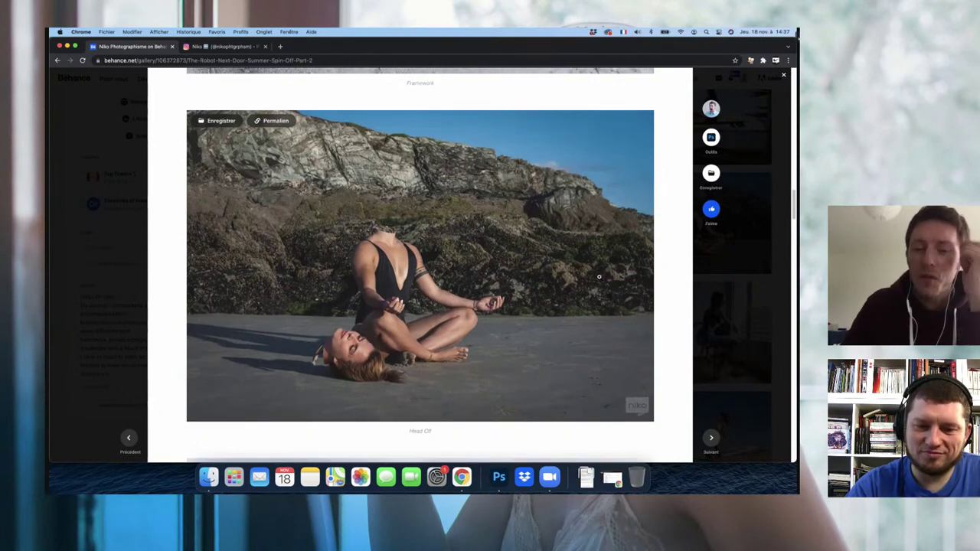
scroll(599, 277, "down", 1)
scroll(600, 277, "down", 2)
scroll(600, 277, "down", 3)
scroll(600, 277, "down", 2)
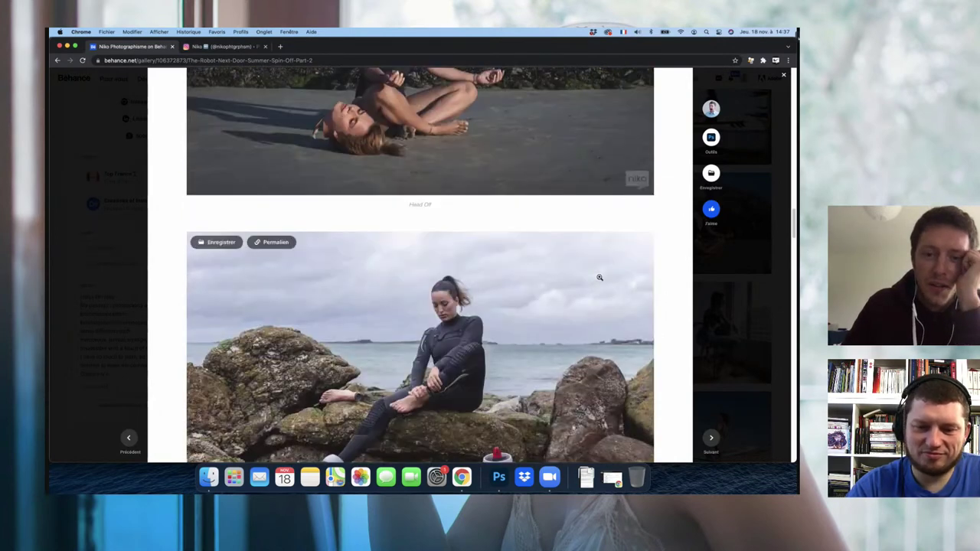
scroll(599, 277, "down", 3)
scroll(600, 277, "down", 1)
scroll(599, 277, "down", 1)
scroll(599, 277, "down", 1)
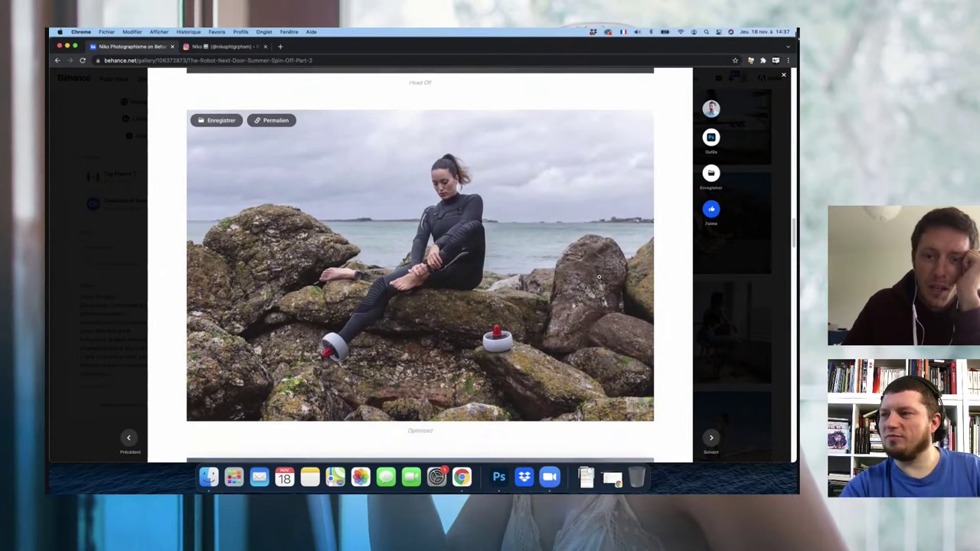
scroll(599, 277, "down", 1)
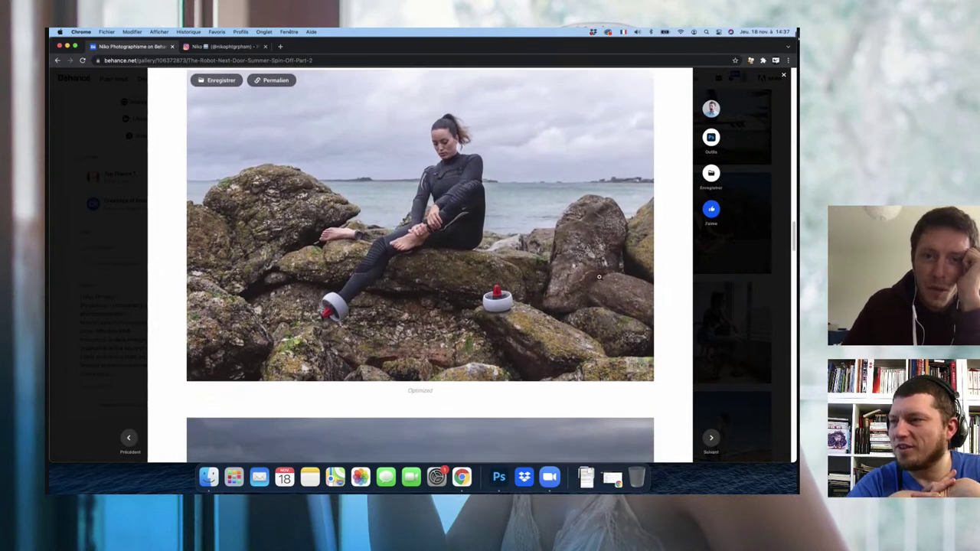
scroll(599, 277, "down", 1)
scroll(600, 277, "down", 6)
scroll(600, 277, "down", 1)
scroll(599, 277, "down", 2)
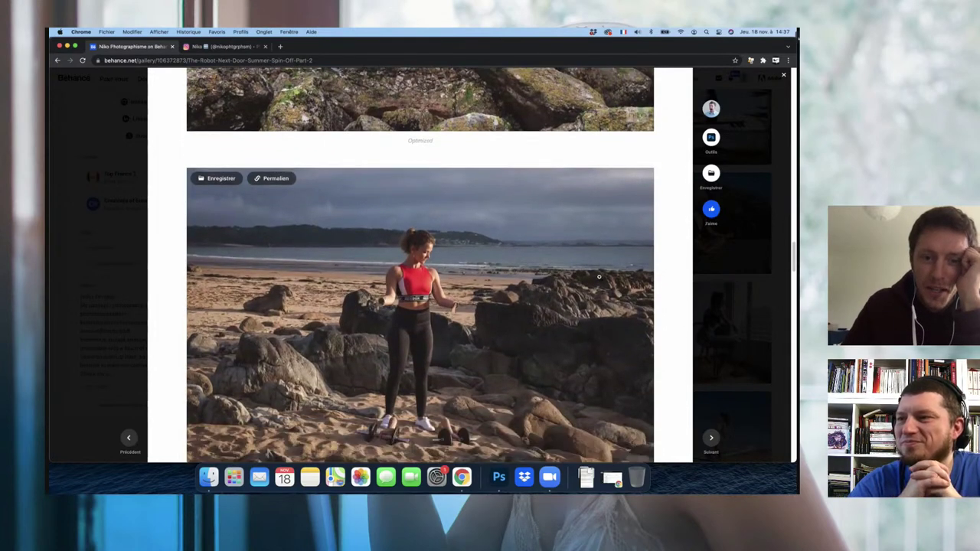
scroll(600, 277, "down", 1)
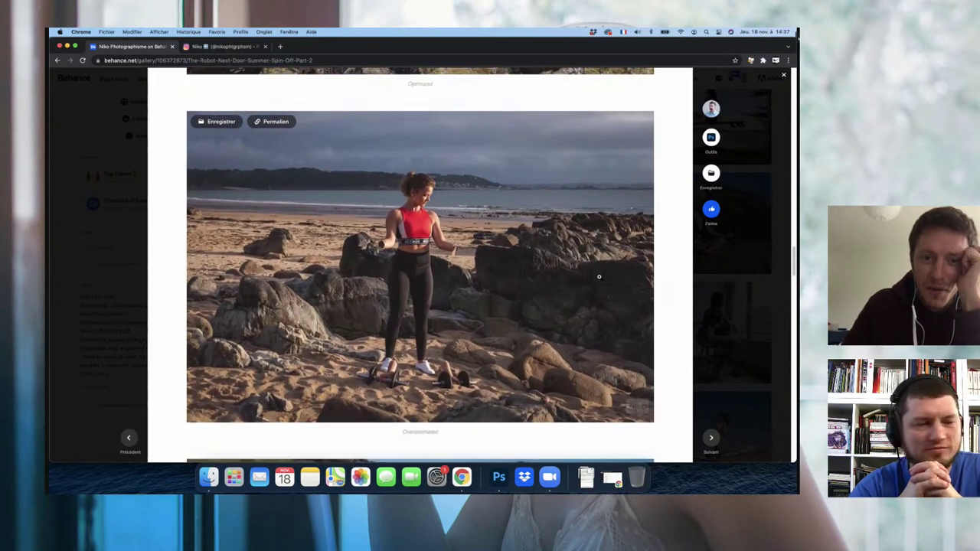
scroll(599, 277, "down", 1)
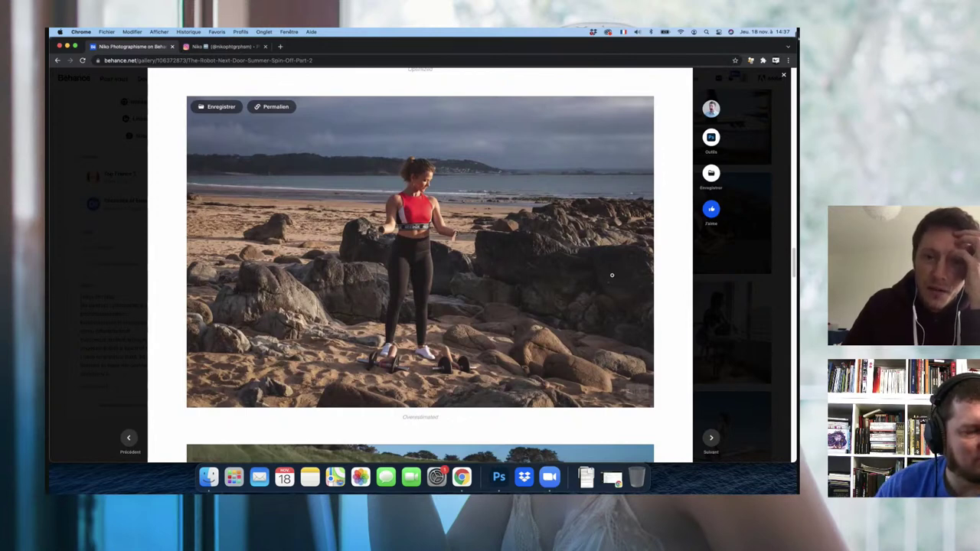
scroll(610, 294, "down", 1)
scroll(611, 294, "down", 1)
scroll(610, 294, "down", 3)
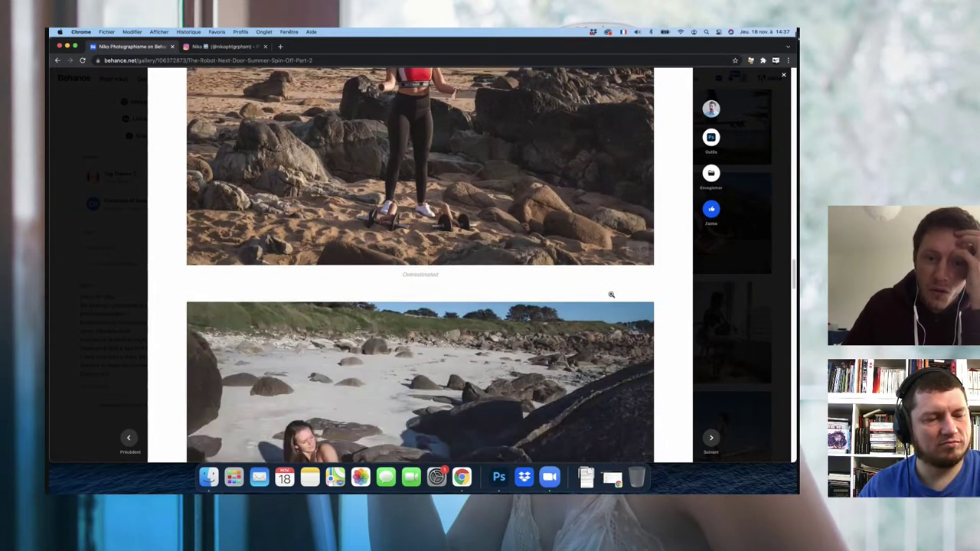
scroll(610, 293, "down", 1)
scroll(610, 294, "down", 2)
scroll(610, 294, "down", 2)
scroll(610, 294, "down", 2)
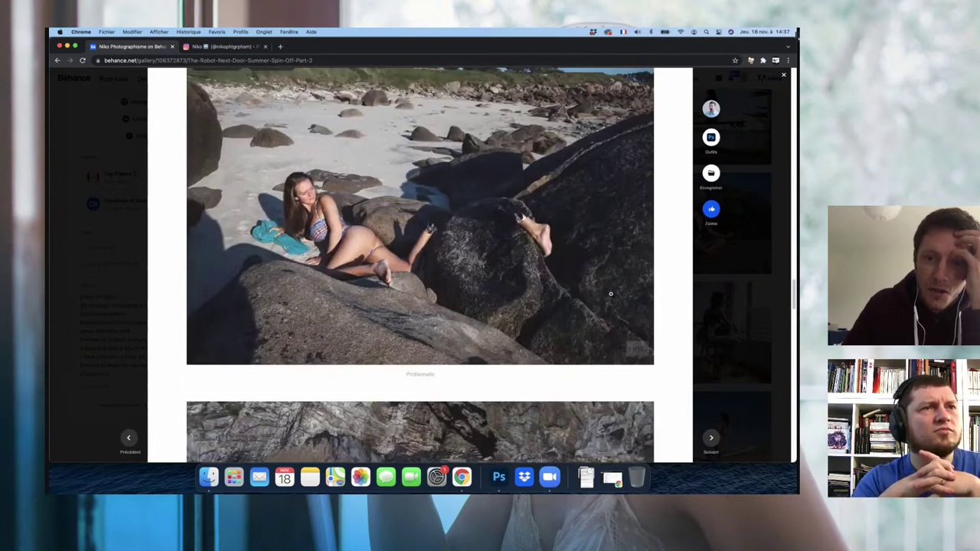
scroll(611, 293, "down", 3)
scroll(610, 294, "down", 2)
scroll(611, 294, "down", 2)
scroll(610, 294, "down", 1)
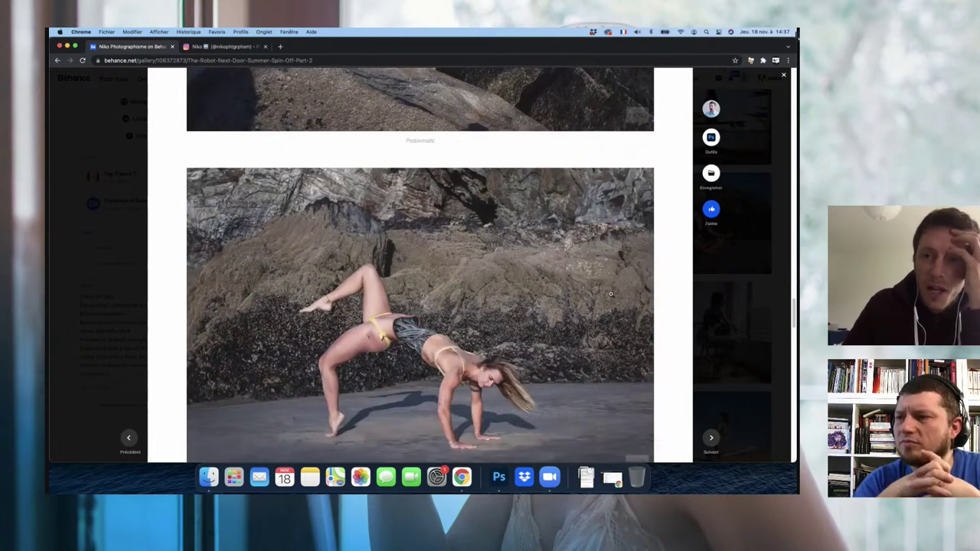
scroll(611, 294, "down", 1)
scroll(610, 294, "down", 1)
scroll(611, 294, "down", 1)
scroll(611, 294, "down", 1)
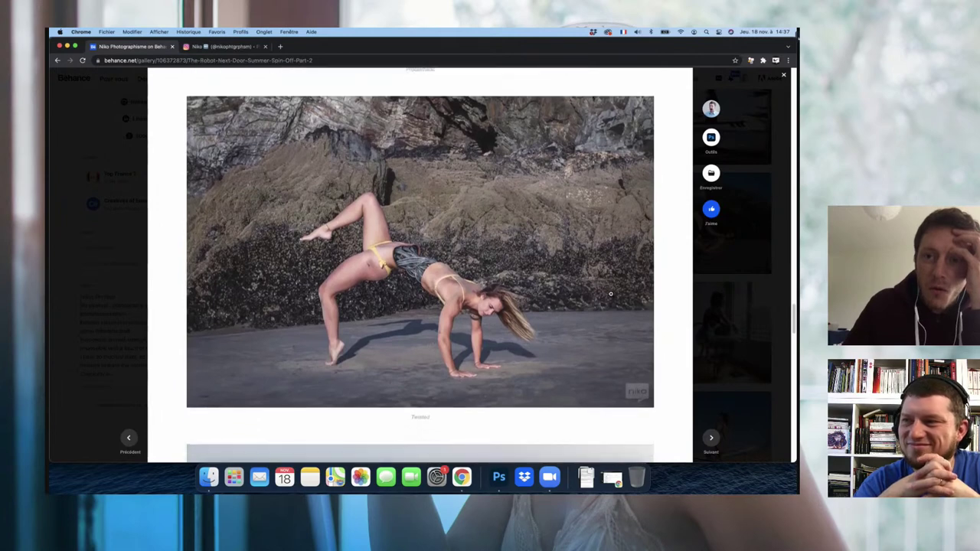
scroll(611, 294, "down", 1)
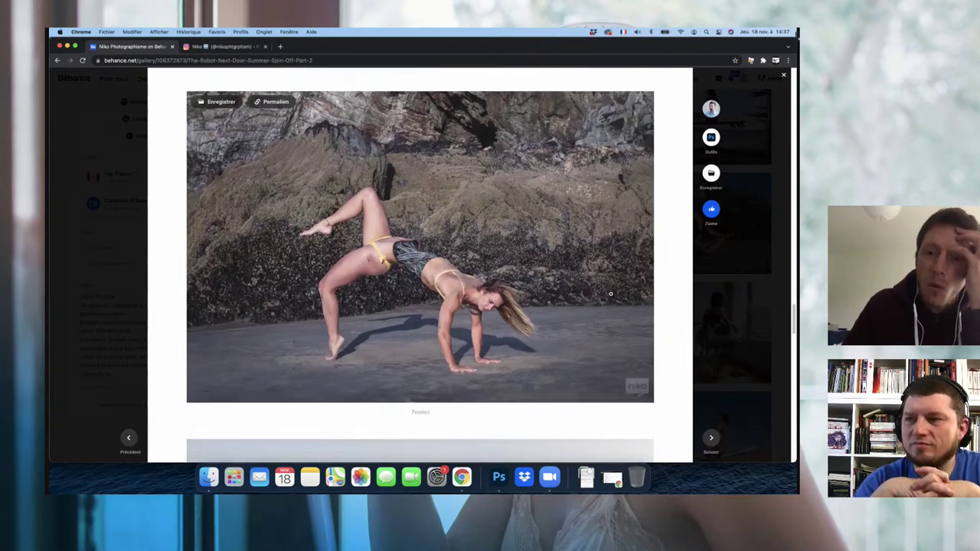
scroll(610, 294, "down", 1)
scroll(610, 294, "down", 1)
scroll(610, 294, "down", 2)
scroll(610, 294, "down", 3)
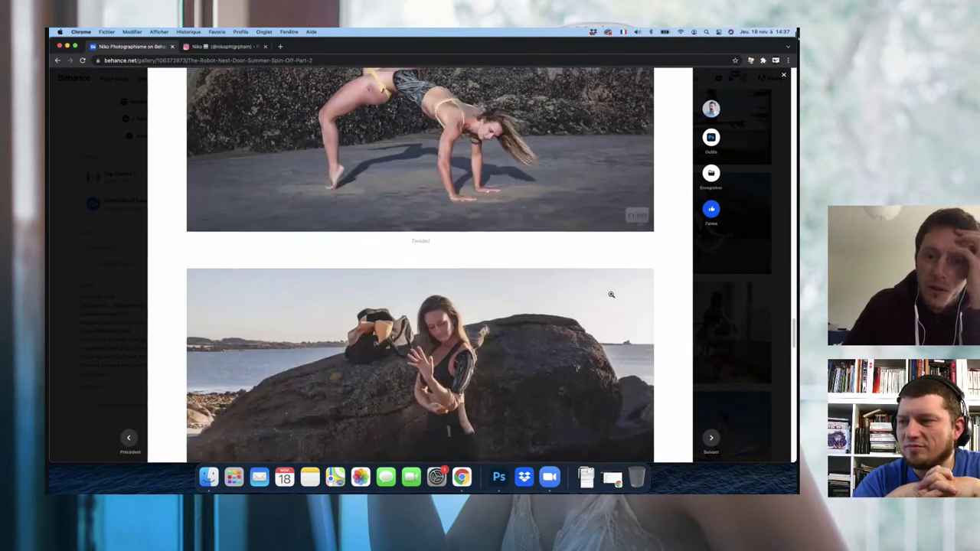
scroll(610, 294, "down", 1)
scroll(610, 294, "down", 1)
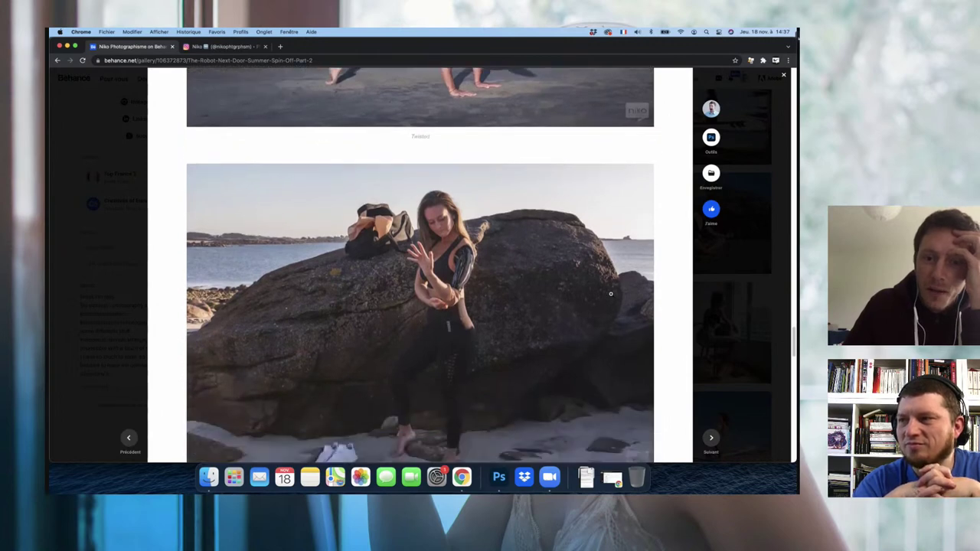
scroll(611, 294, "down", 1)
scroll(610, 294, "down", 1)
scroll(610, 294, "down", 1)
scroll(610, 294, "down", 3)
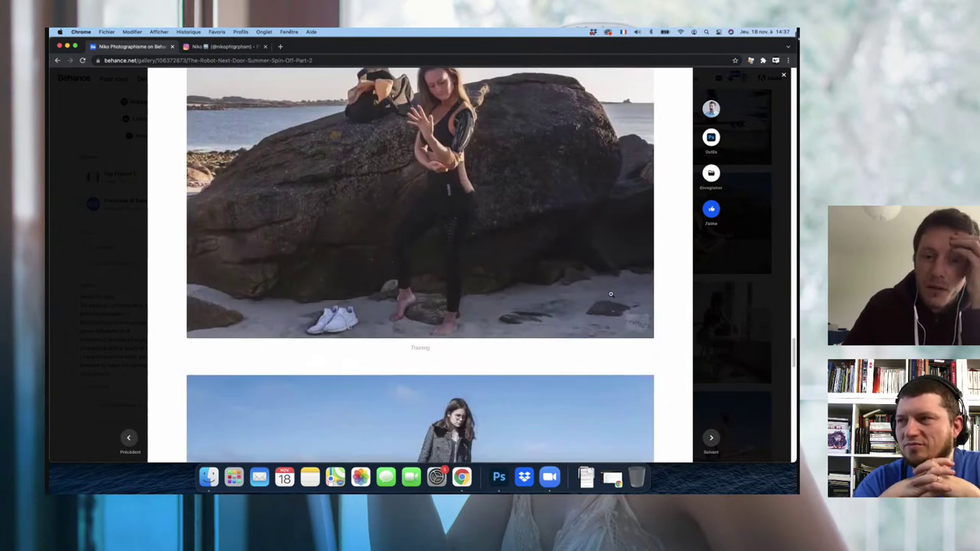
scroll(610, 294, "down", 5)
scroll(610, 294, "down", 2)
scroll(578, 264, "up", 1)
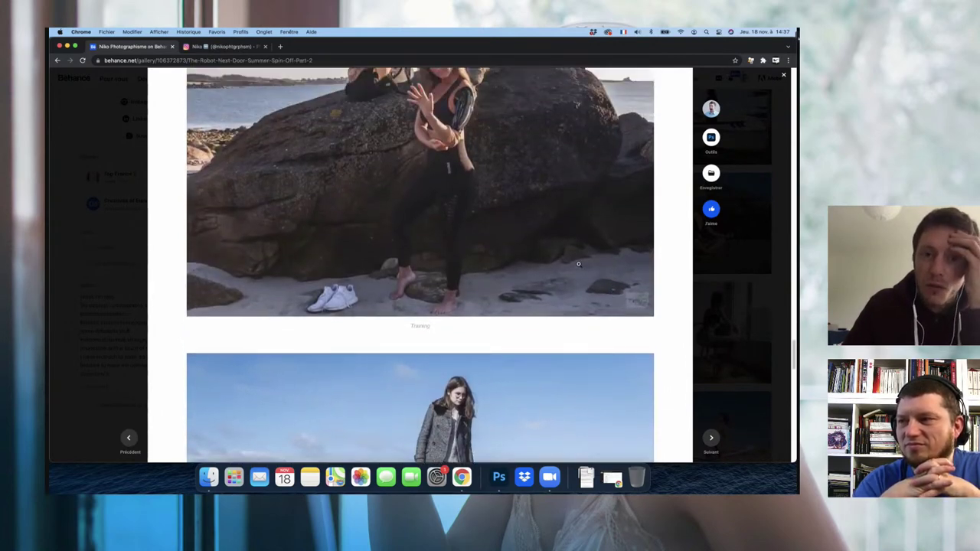
scroll(593, 285, "down", 1)
scroll(593, 284, "down", 2)
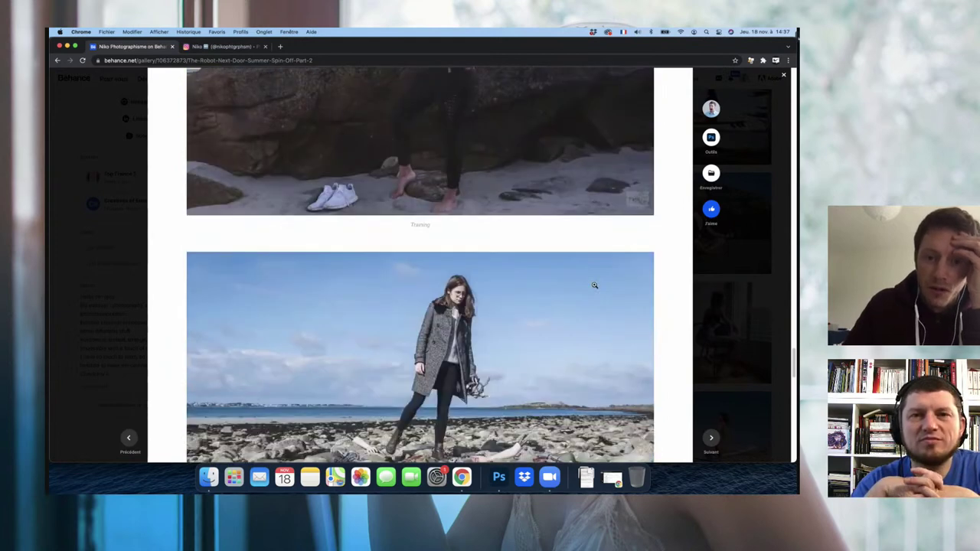
scroll(594, 285, "down", 1)
scroll(594, 286, "down", 2)
scroll(594, 285, "down", 1)
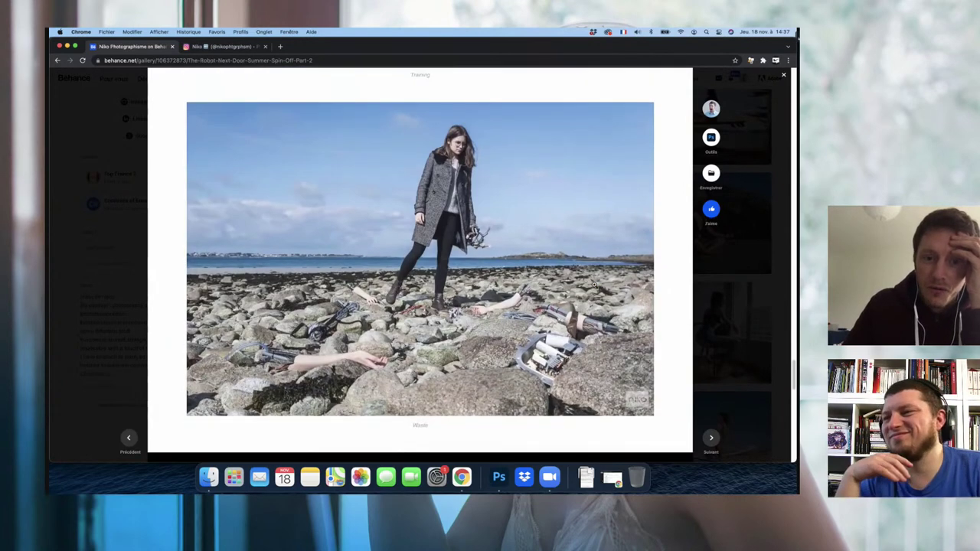
scroll(594, 286, "down", 1)
scroll(594, 286, "down", 1)
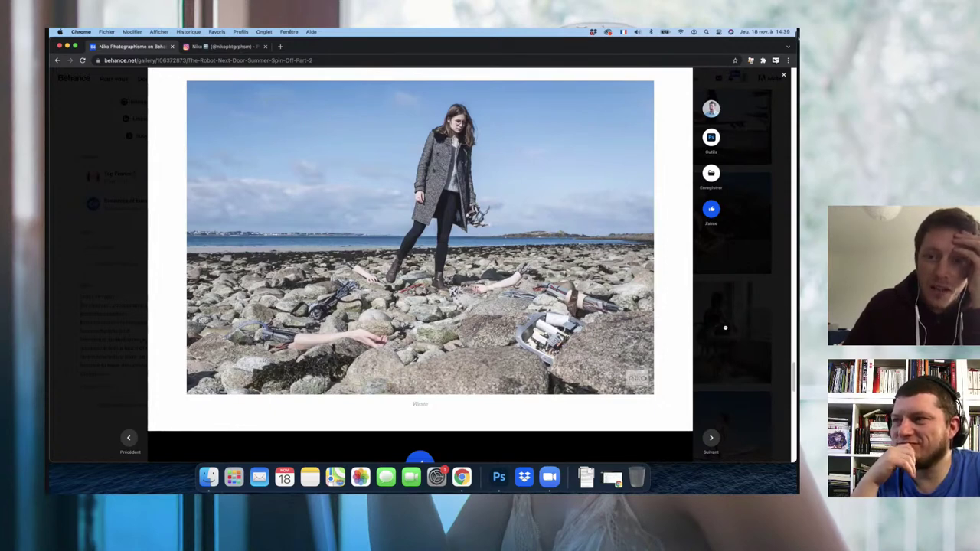
Step: Close the Summer Spin-Off Part 2 project and bring Oceans Adrift Part 2 into view
key("Escape")
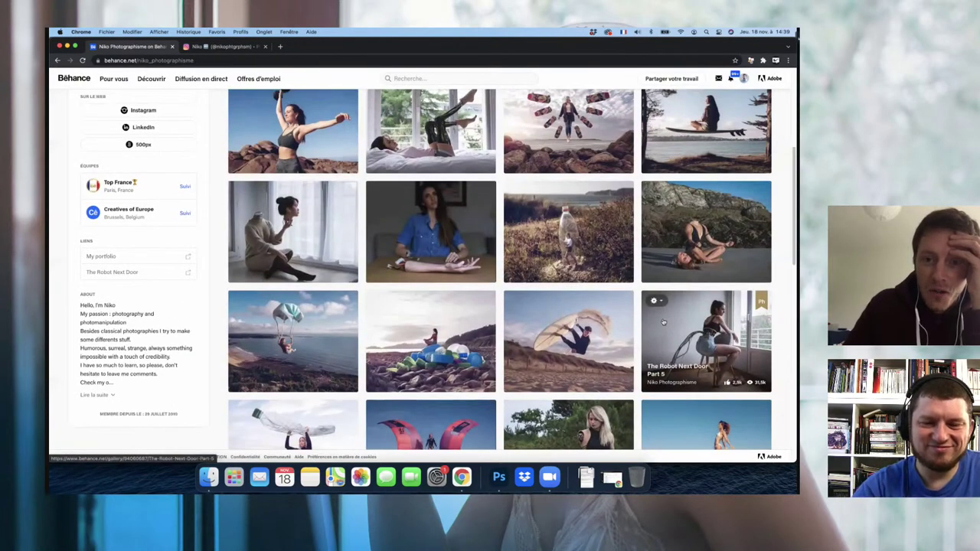
scroll(663, 322, "up", 1)
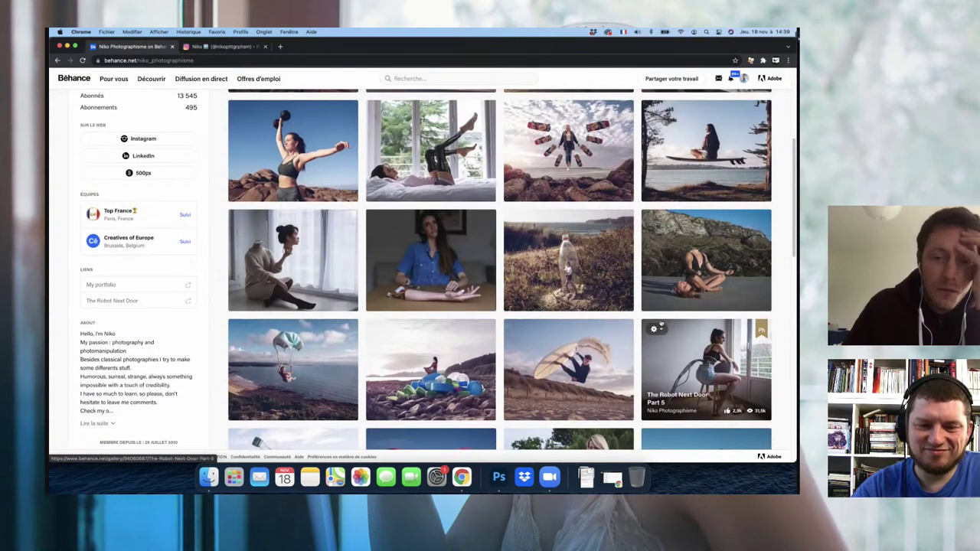
scroll(654, 359, "down", 2)
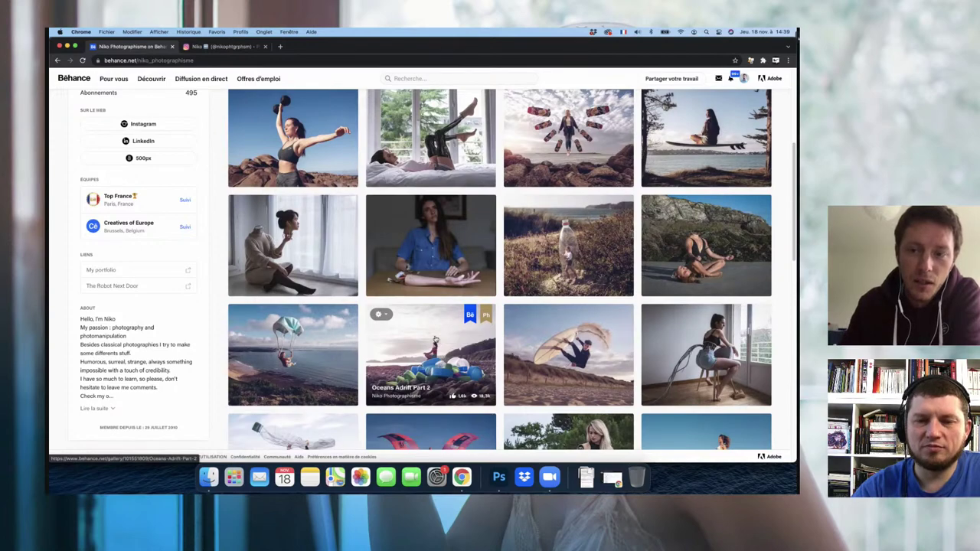
Step: Open the Oceans Adrift Part 2 project and scroll through its first photos
left_click(435, 339)
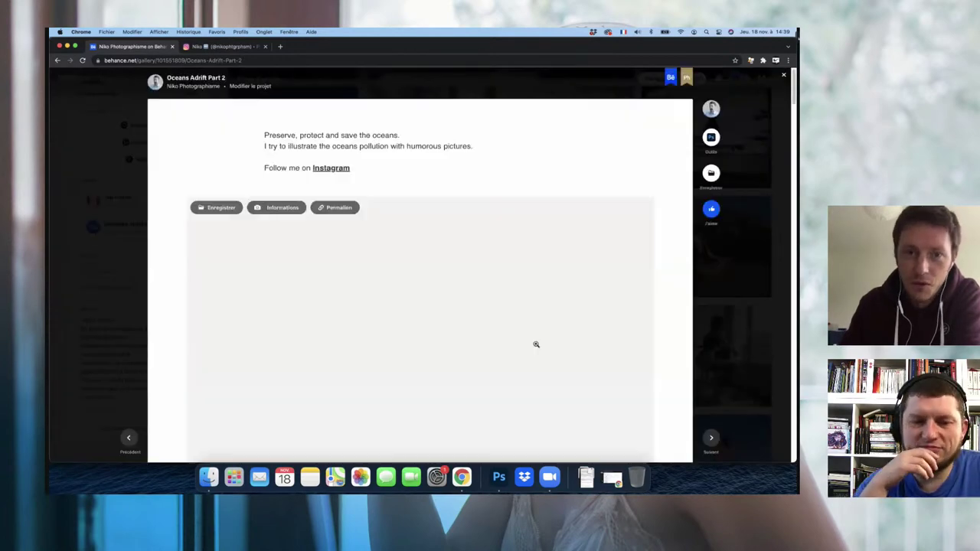
scroll(535, 343, "down", 3)
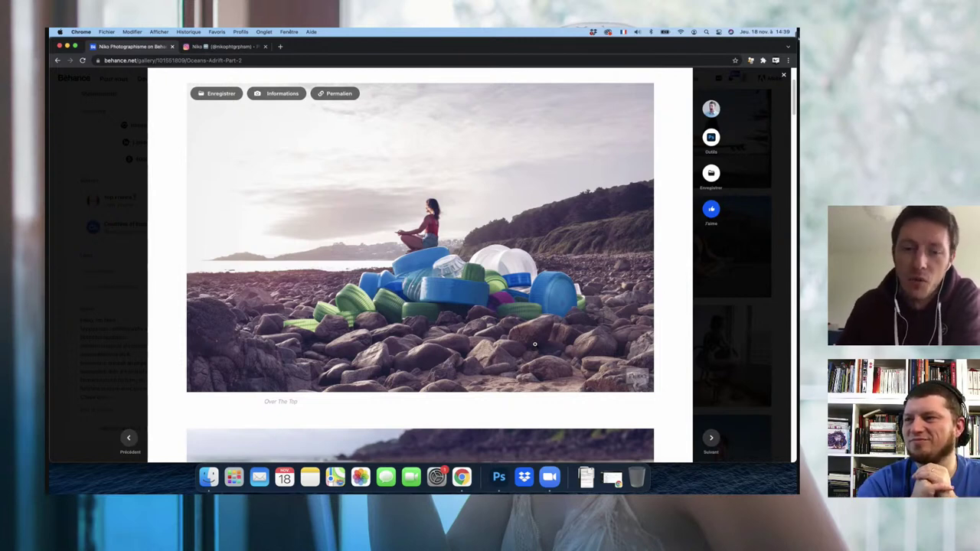
scroll(516, 351, "down", 2)
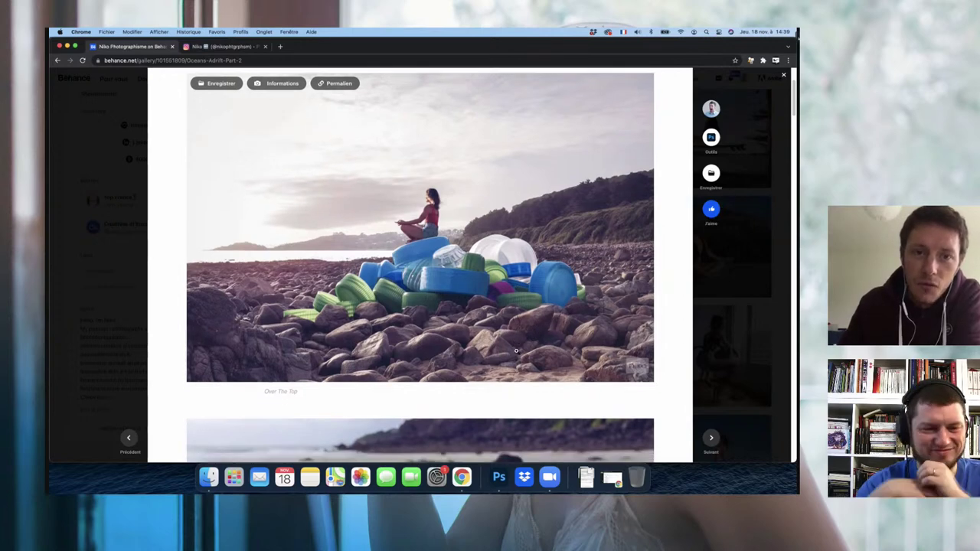
scroll(516, 351, "down", 2)
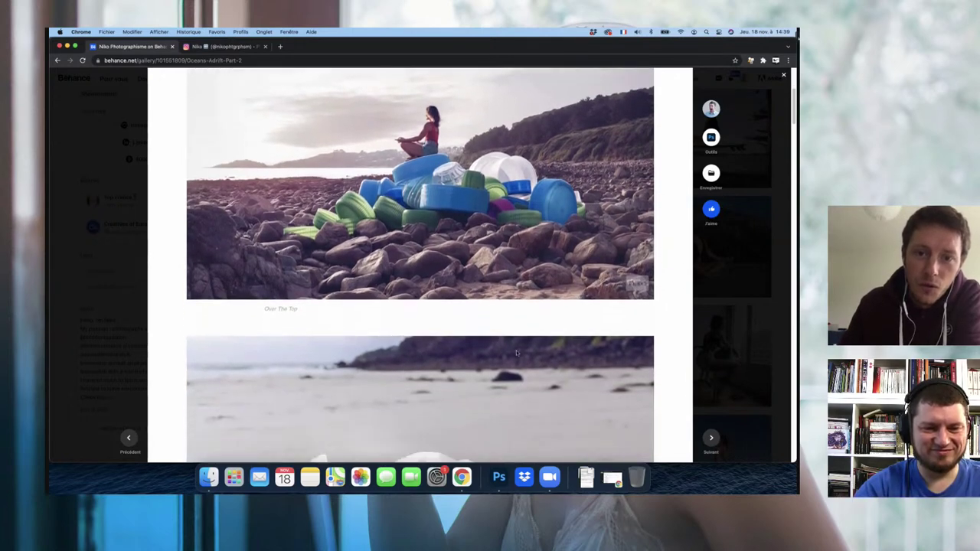
scroll(516, 351, "down", 2)
scroll(517, 351, "down", 3)
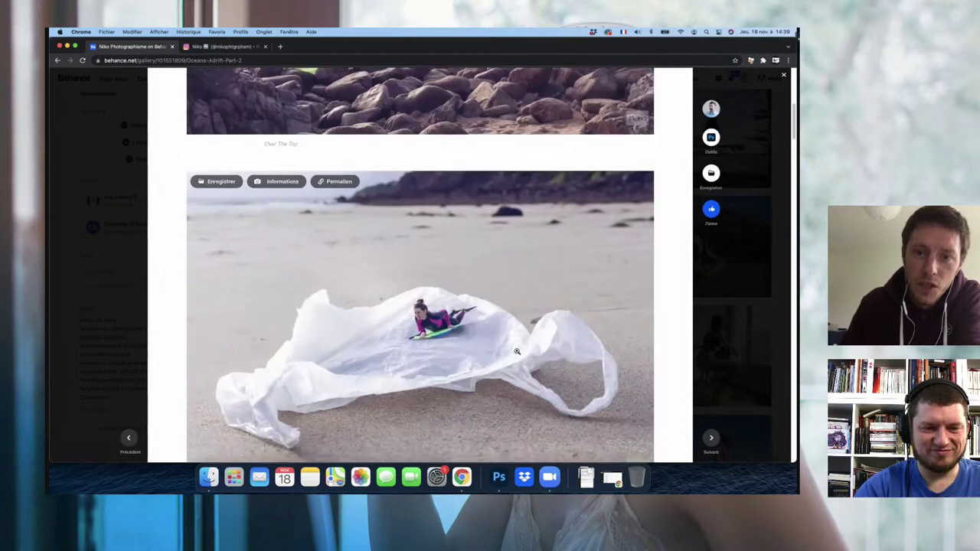
scroll(516, 351, "down", 1)
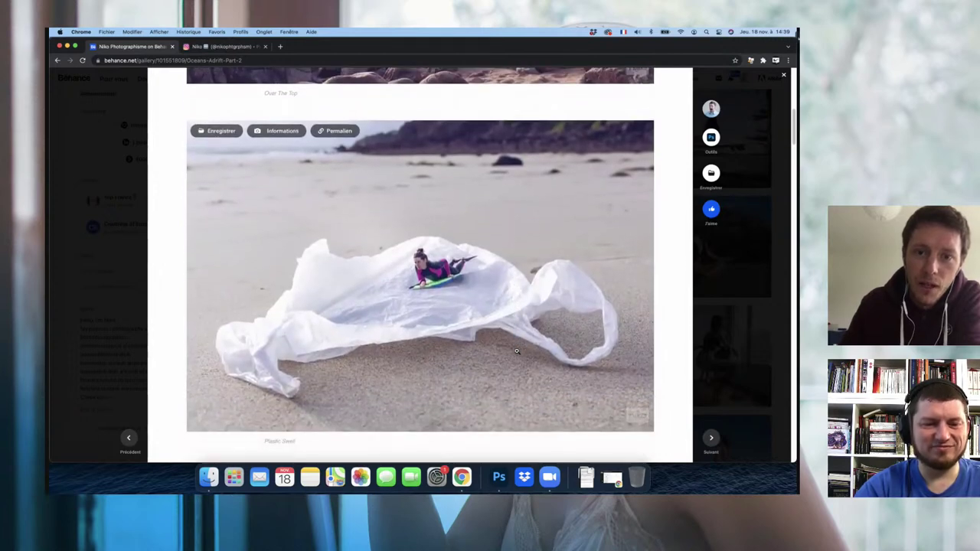
scroll(516, 351, "down", 1)
scroll(516, 351, "down", 1)
scroll(516, 351, "down", 1)
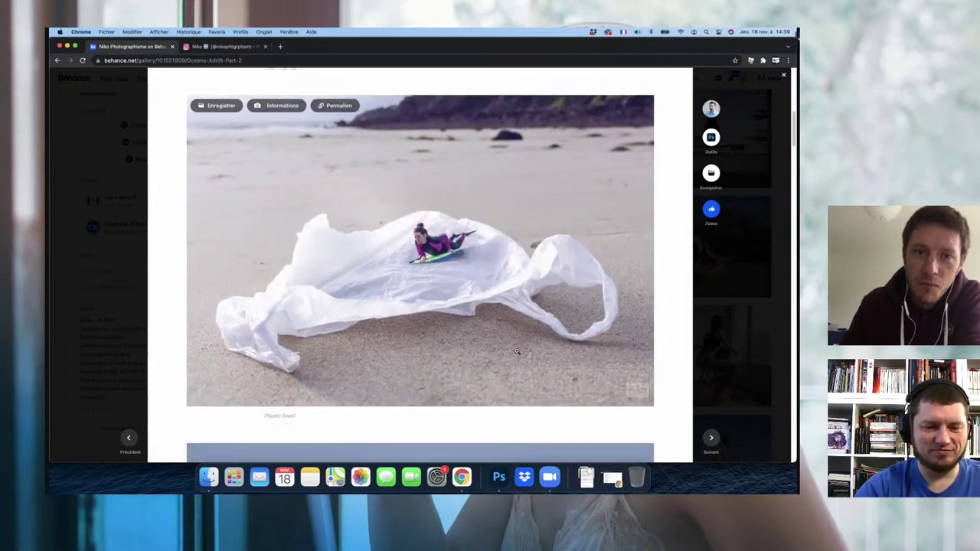
scroll(517, 352, "down", 1)
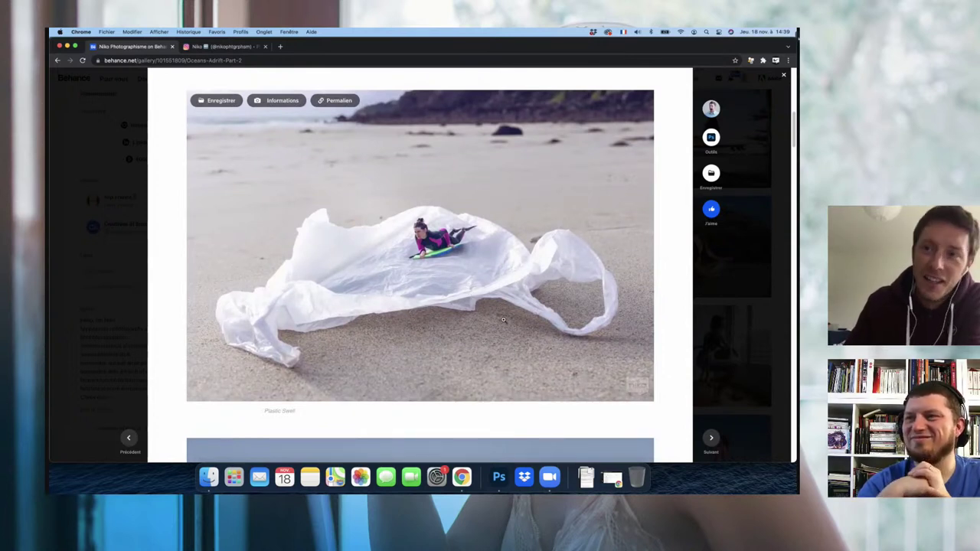
Step: Scroll to the Plastic Swell photo of a tiny surfer riding a plastic bag
scroll(509, 304, "down", 2)
scroll(509, 305, "down", 3)
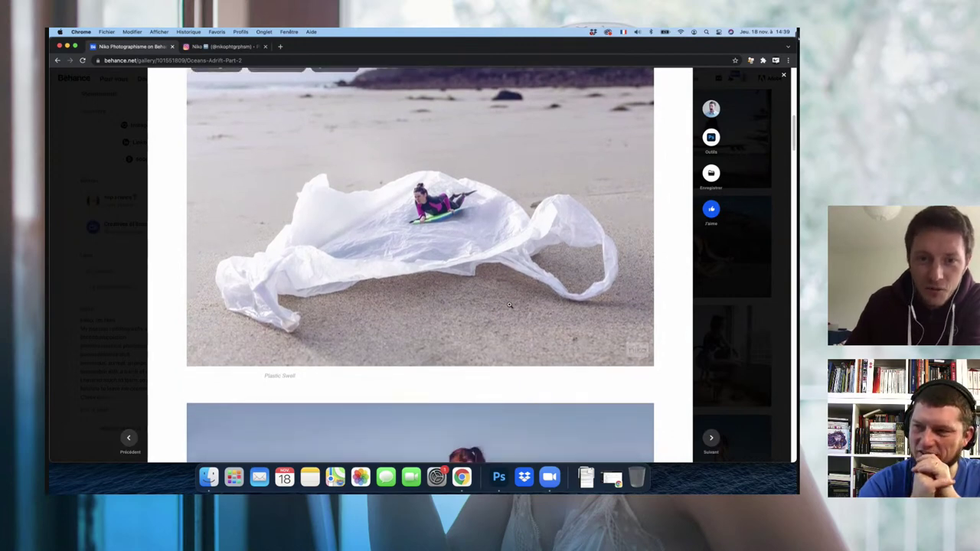
scroll(509, 305, "down", 2)
scroll(509, 304, "down", 10)
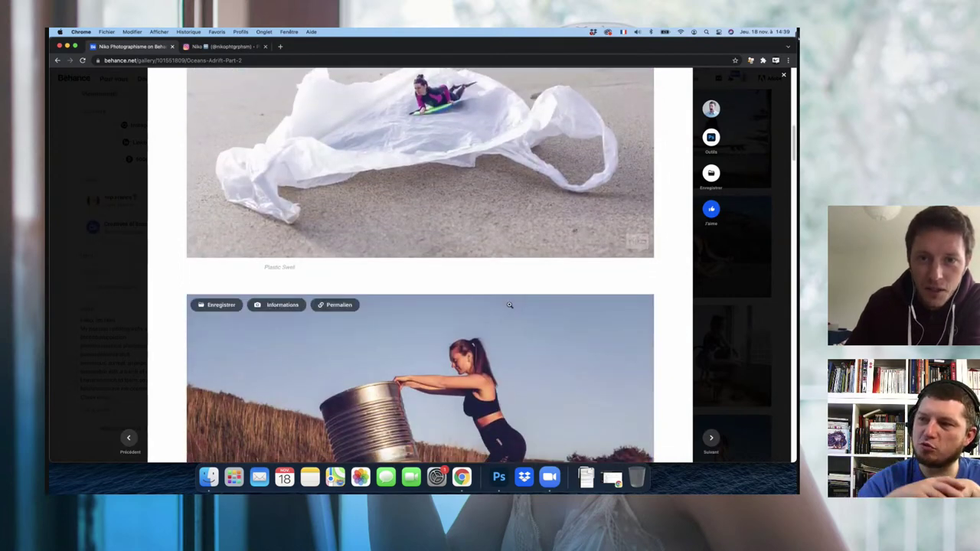
scroll(510, 306, "up", 1)
scroll(509, 306, "up", 2)
scroll(509, 306, "up", 1)
scroll(509, 306, "up", 2)
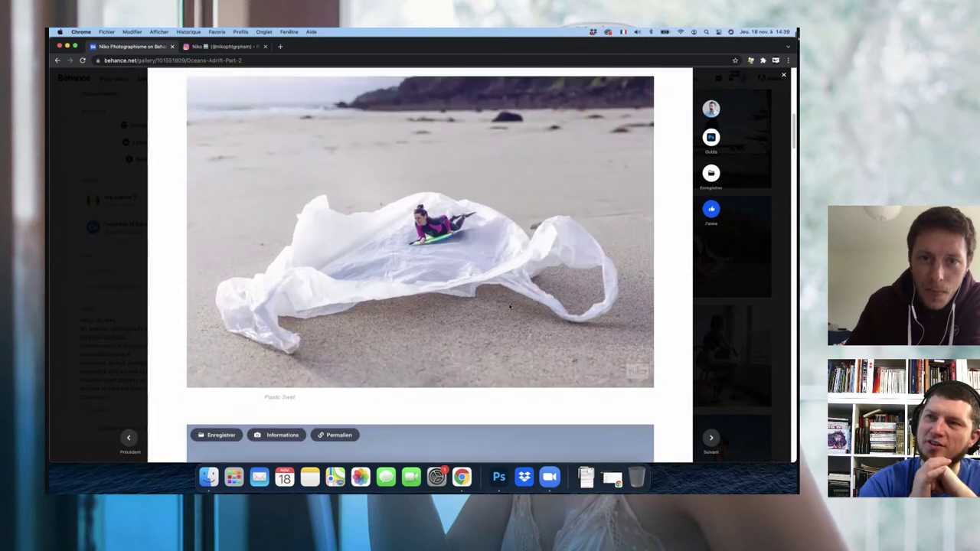
scroll(509, 306, "up", 1)
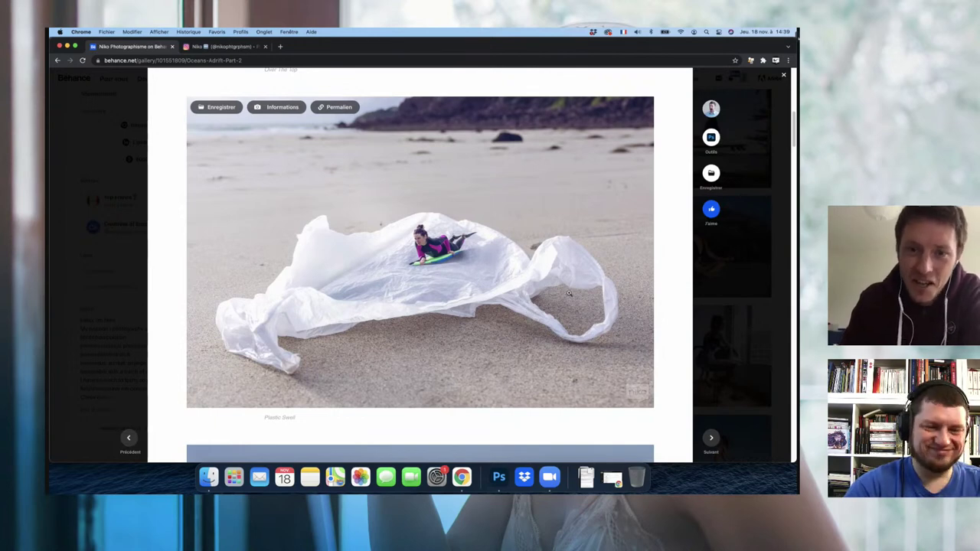
Step: Scroll past the Kettlebell Rubbish and Stand Up Straw photos to Plastic Beach
scroll(490, 294, "down", 1)
scroll(490, 294, "down", 2)
scroll(490, 294, "down", 1)
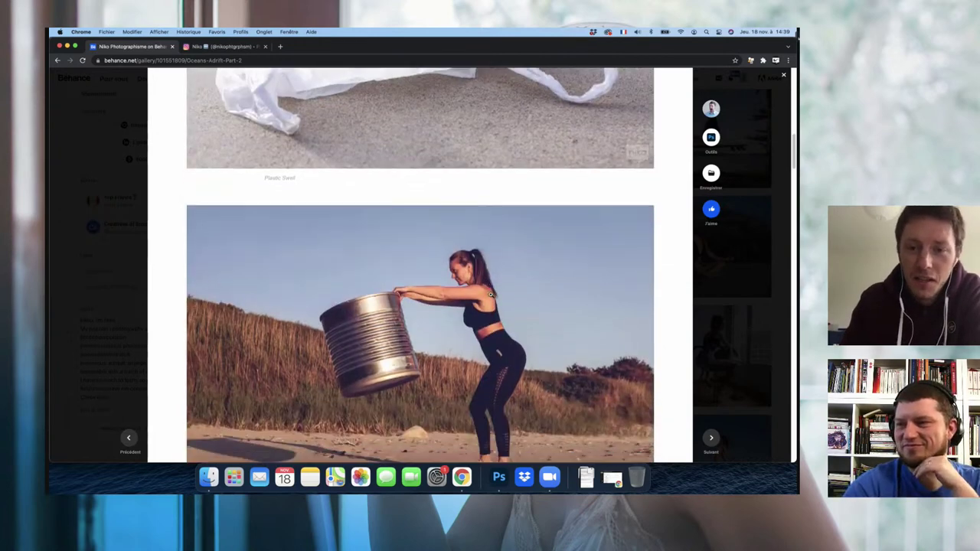
scroll(490, 294, "down", 1)
scroll(490, 294, "down", 1)
scroll(398, 276, "down", 1)
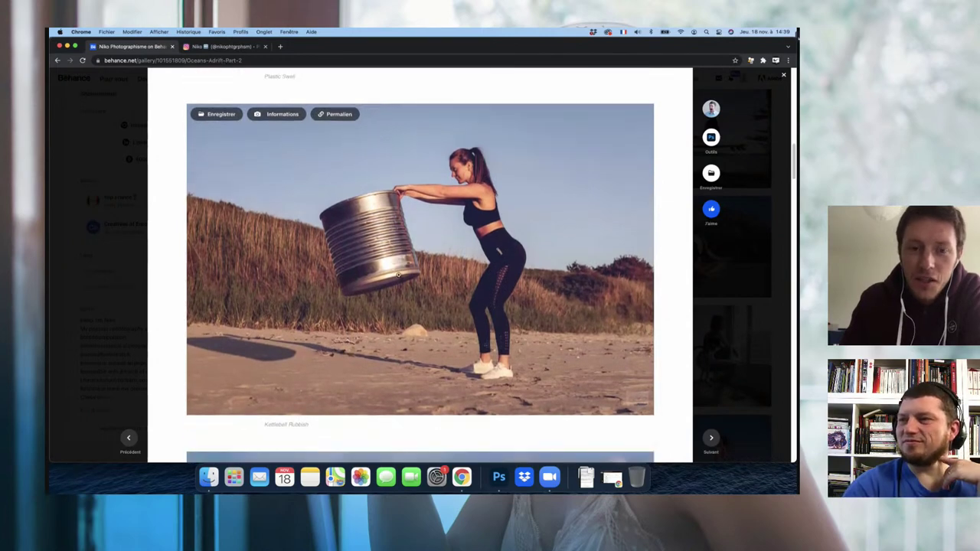
scroll(398, 276, "down", 1)
scroll(398, 275, "down", 1)
scroll(402, 276, "down", 2)
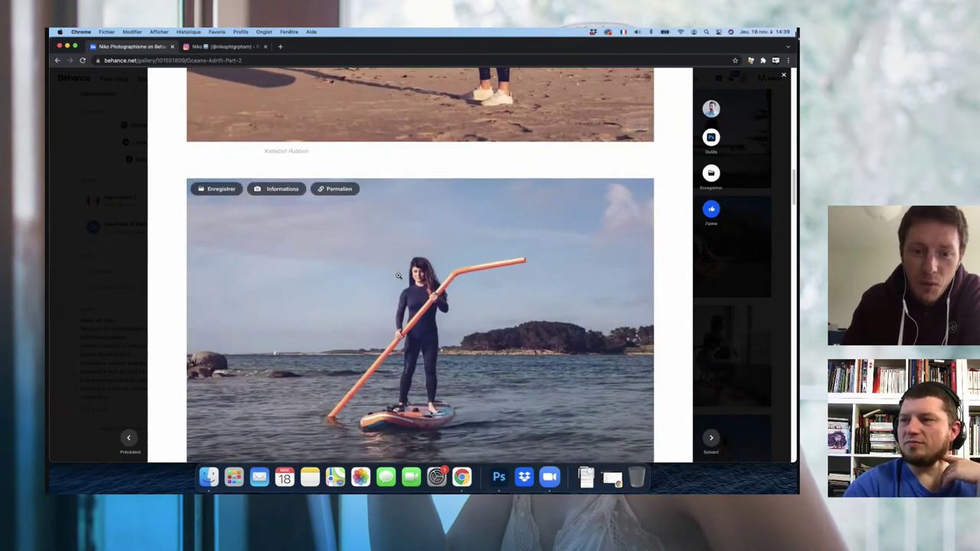
scroll(410, 275, "down", 1)
scroll(464, 272, "down", 1)
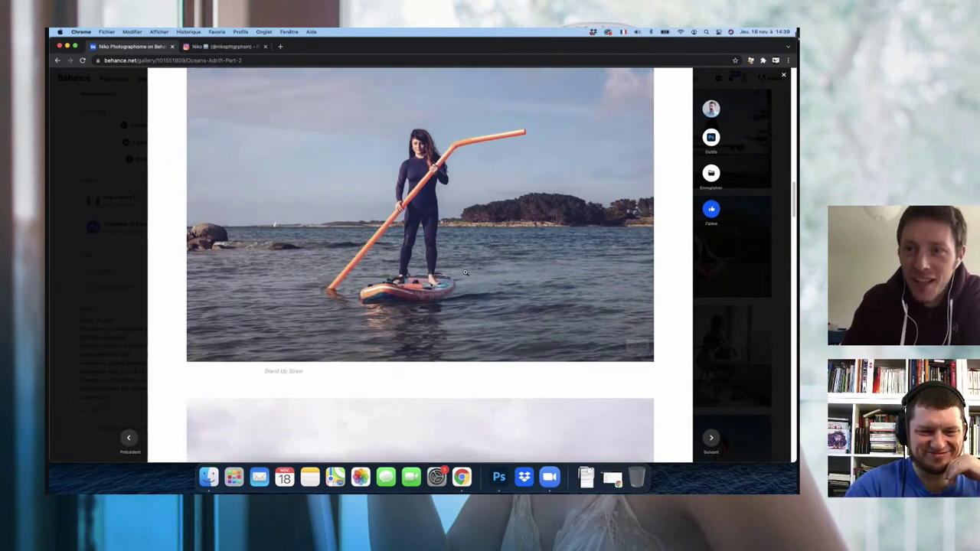
scroll(464, 271, "down", 1)
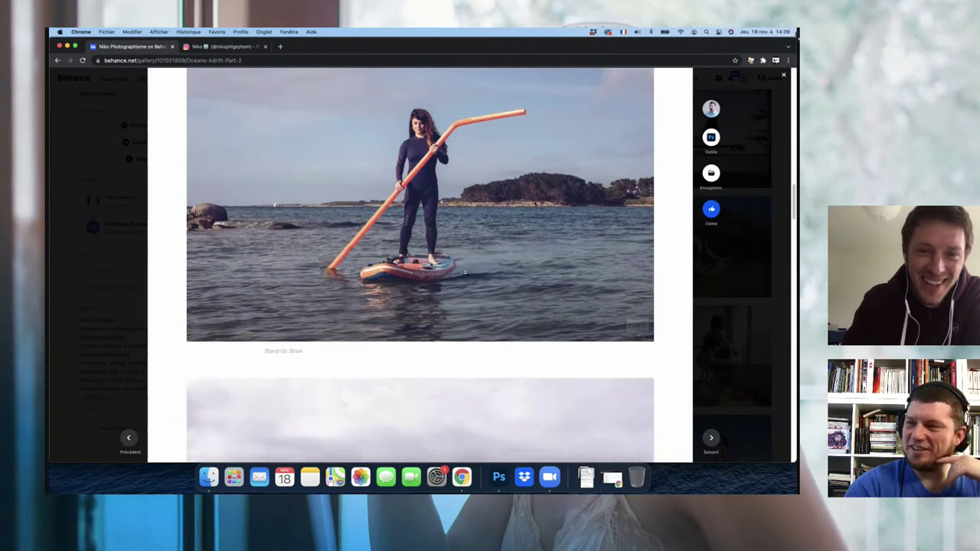
scroll(465, 272, "down", 1)
scroll(465, 272, "down", 1)
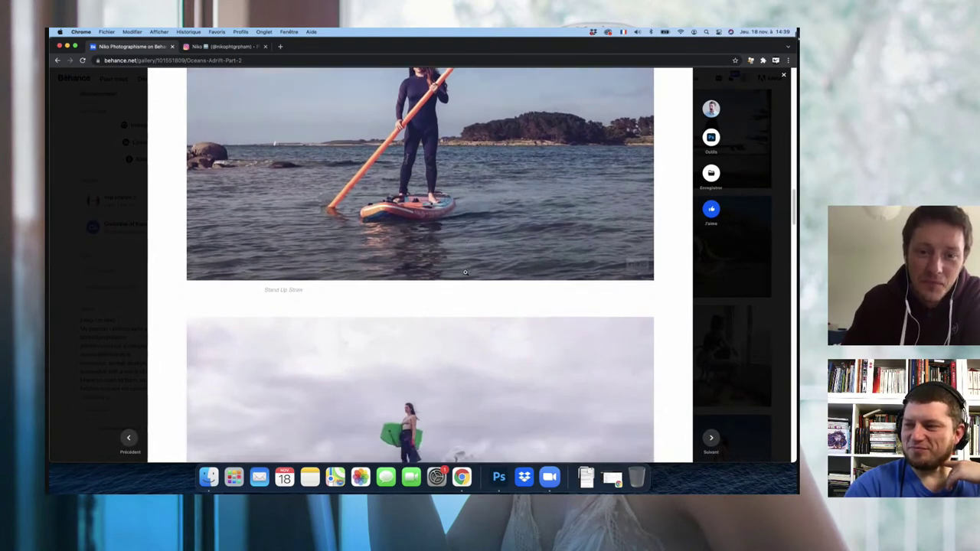
scroll(465, 272, "down", 2)
scroll(465, 273, "down", 1)
scroll(465, 273, "down", 1)
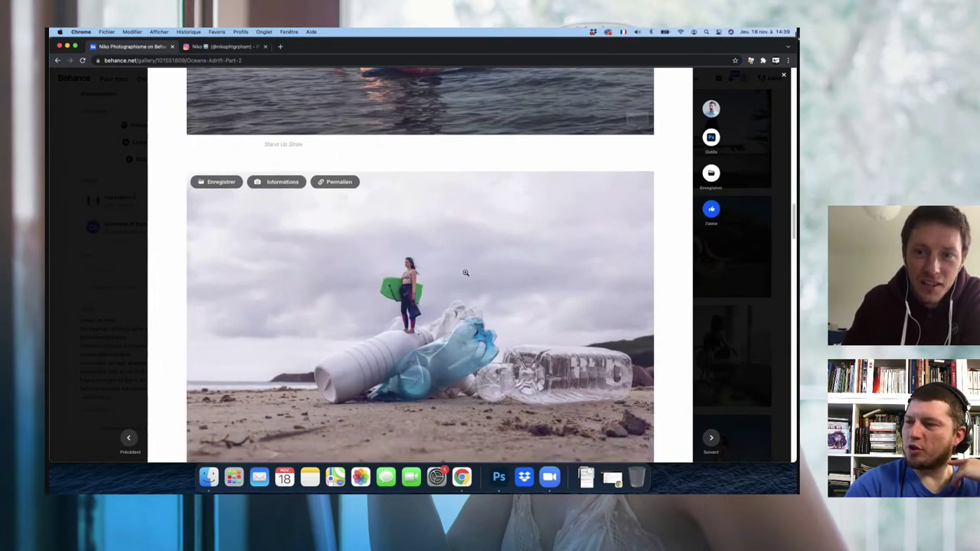
scroll(464, 273, "down", 1)
scroll(465, 273, "down", 2)
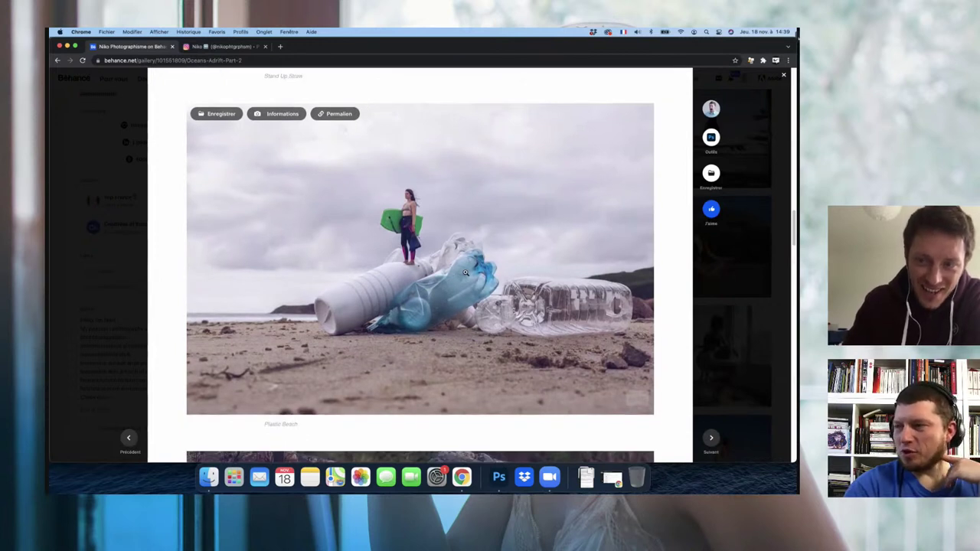
scroll(465, 272, "down", 1)
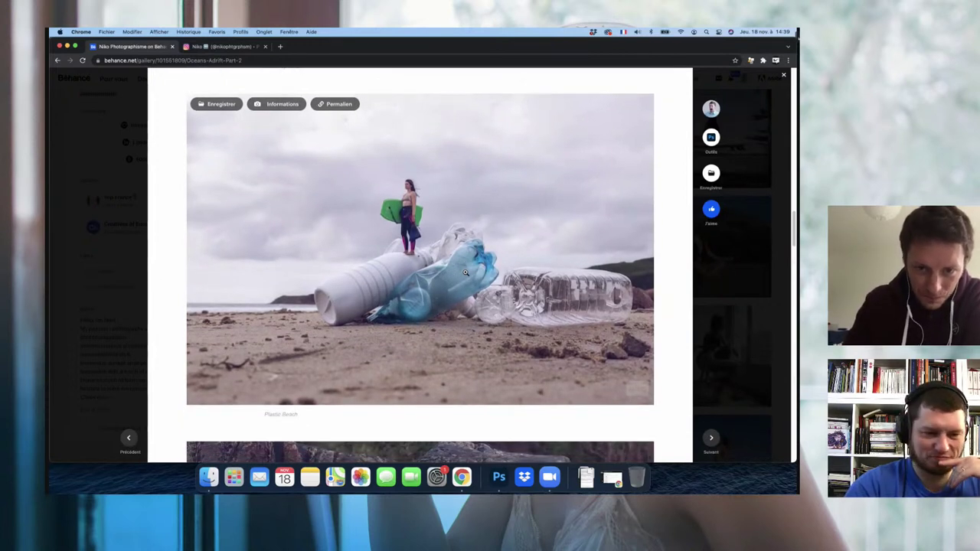
scroll(465, 272, "down", 1)
scroll(465, 272, "up", 1)
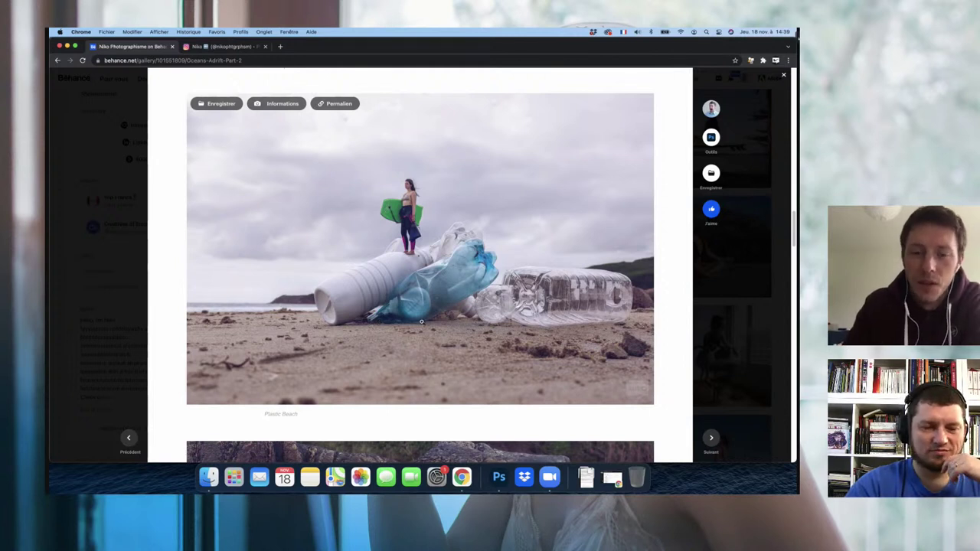
Step: Scroll on past the Tanned Tray and Plastic Trap photos to EcoSuper Power
scroll(423, 323, "down", 2)
scroll(423, 322, "down", 2)
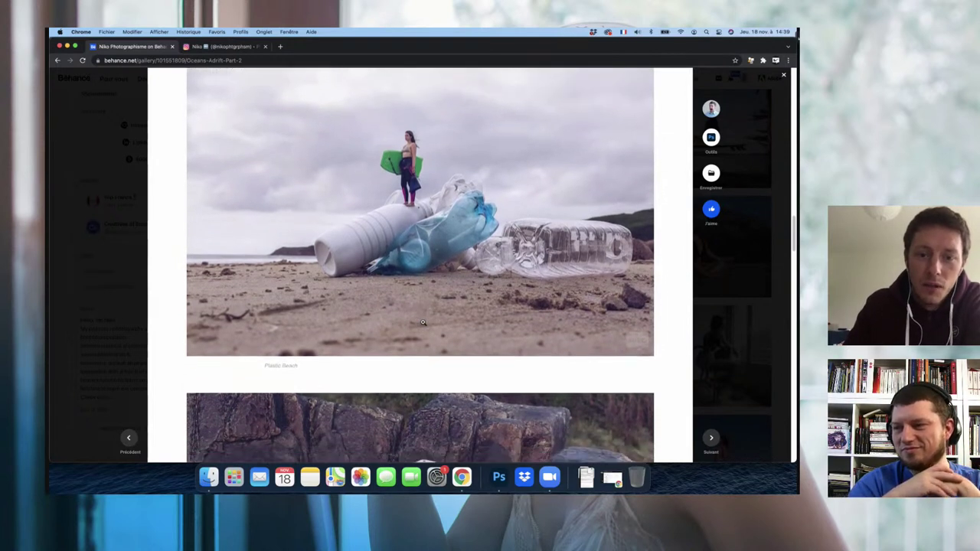
scroll(423, 322, "down", 2)
scroll(422, 322, "down", 1)
scroll(423, 323, "down", 3)
scroll(423, 322, "down", 1)
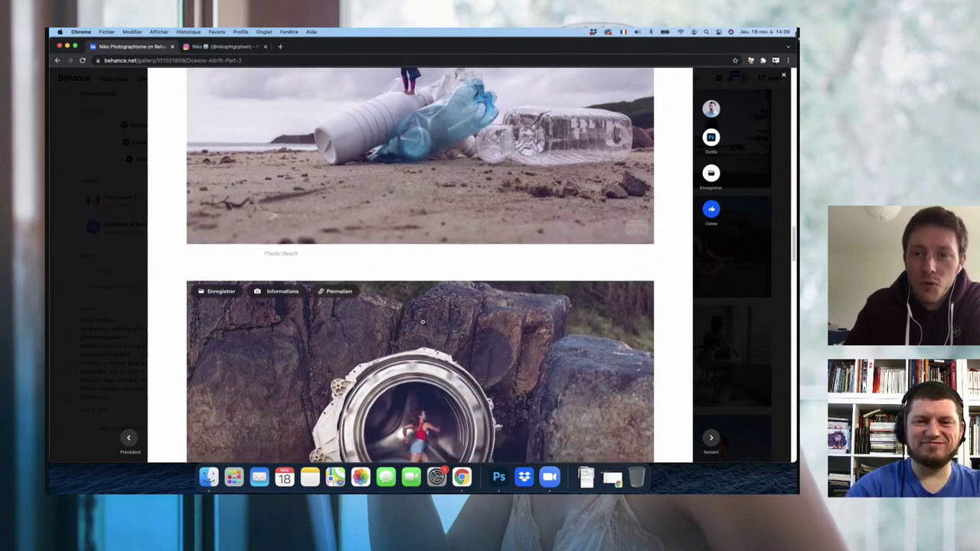
scroll(423, 322, "up", 6)
scroll(423, 322, "up", 4)
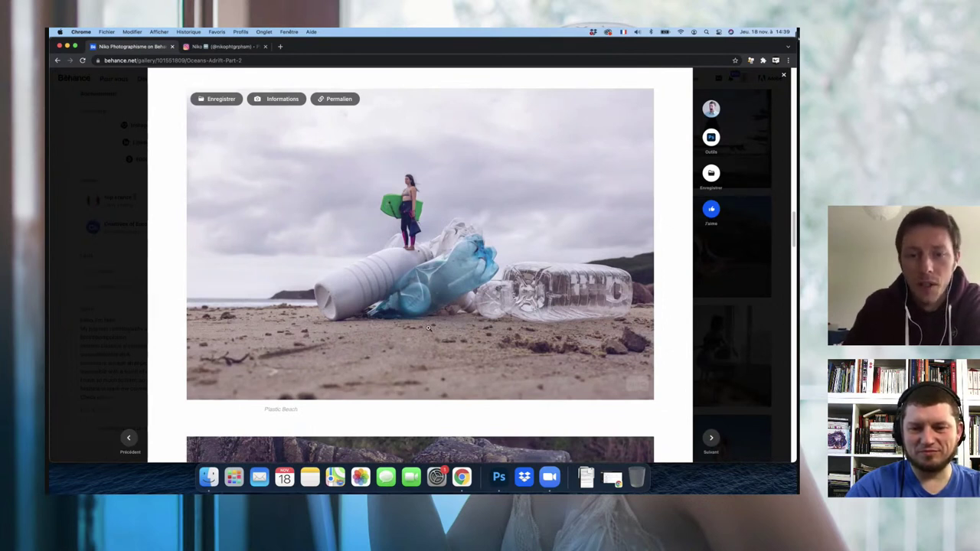
scroll(428, 328, "down", 1)
scroll(428, 328, "down", 1)
scroll(428, 328, "down", 1)
scroll(427, 328, "down", 5)
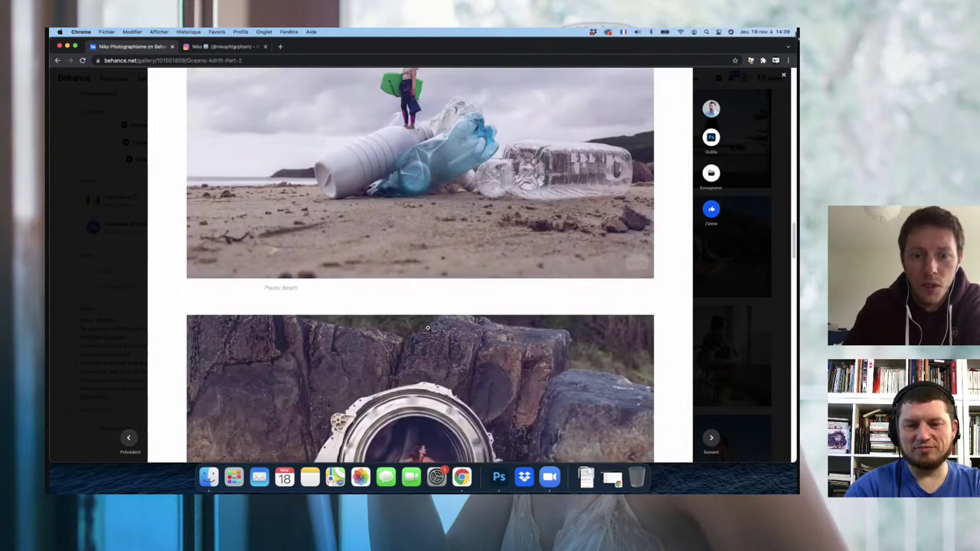
scroll(427, 327, "down", 3)
scroll(428, 328, "down", 1)
scroll(428, 327, "down", 1)
scroll(427, 328, "down", 1)
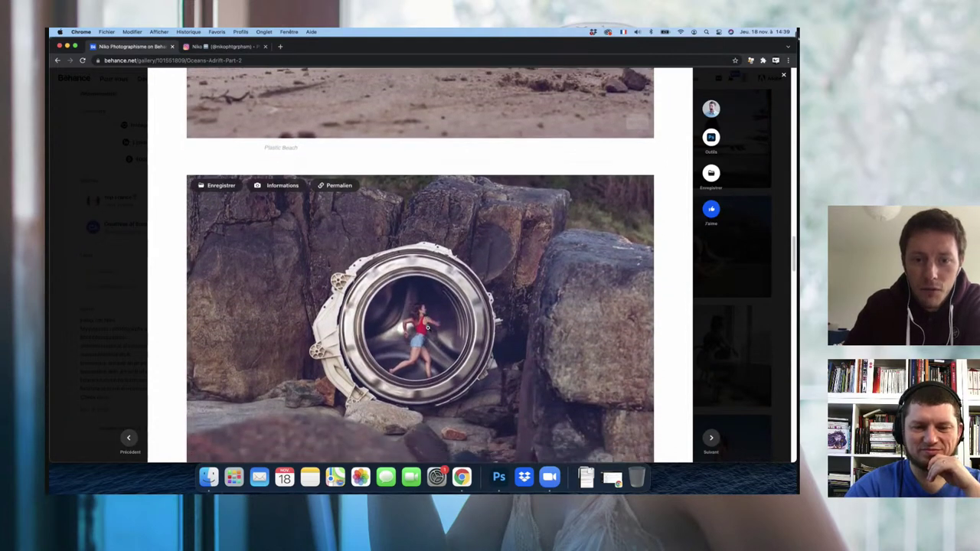
scroll(428, 328, "down", 1)
scroll(428, 327, "down", 1)
scroll(428, 327, "down", 1)
scroll(427, 328, "down", 1)
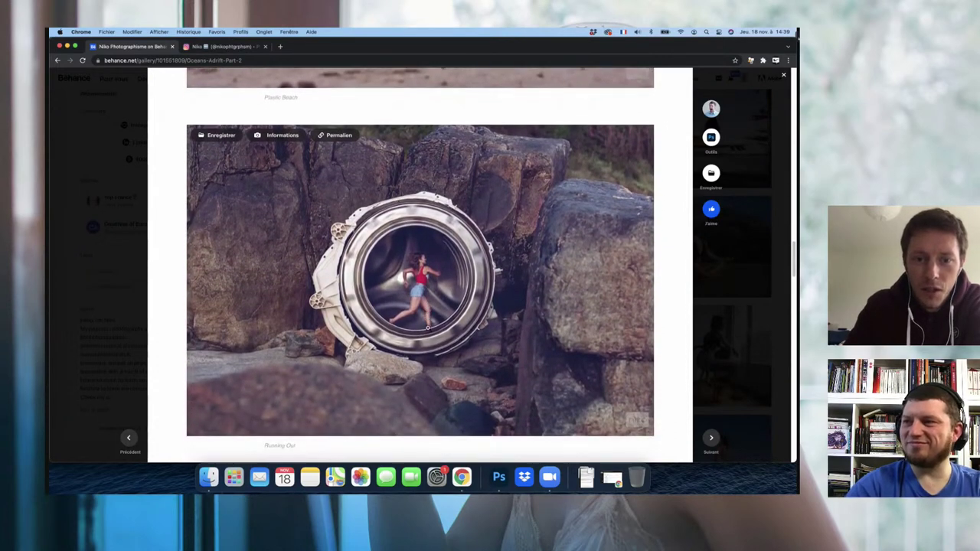
scroll(428, 328, "down", 1)
scroll(428, 328, "down", 1)
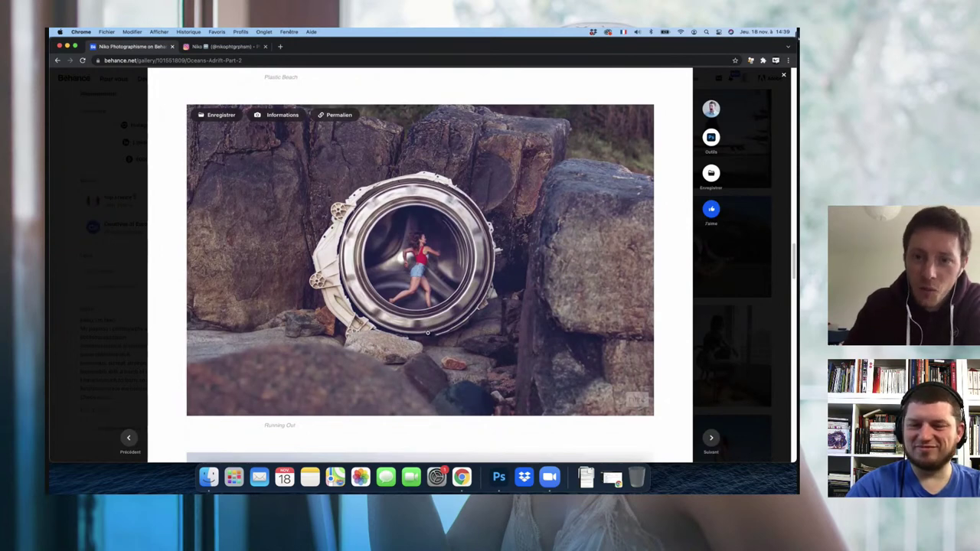
scroll(429, 327, "down", 1)
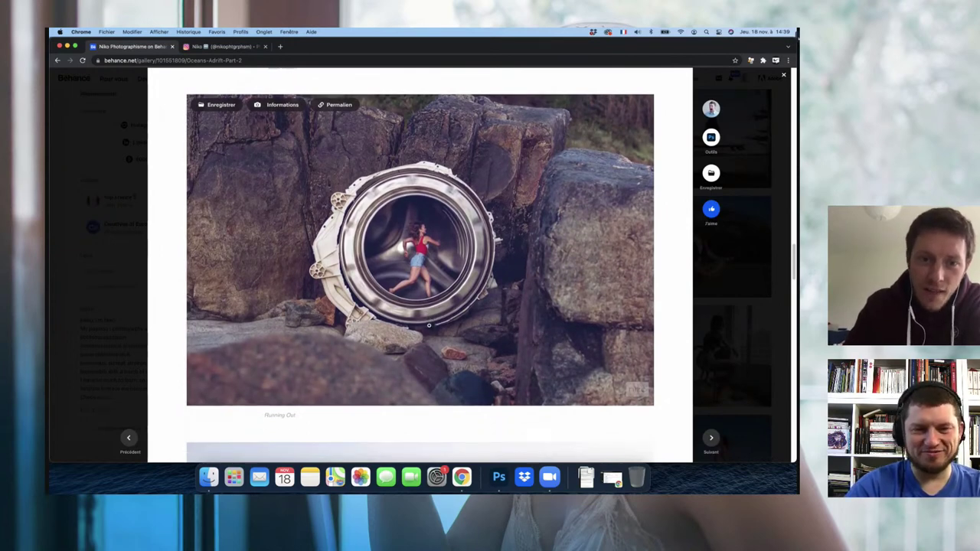
scroll(429, 327, "down", 1)
scroll(418, 307, "down", 3)
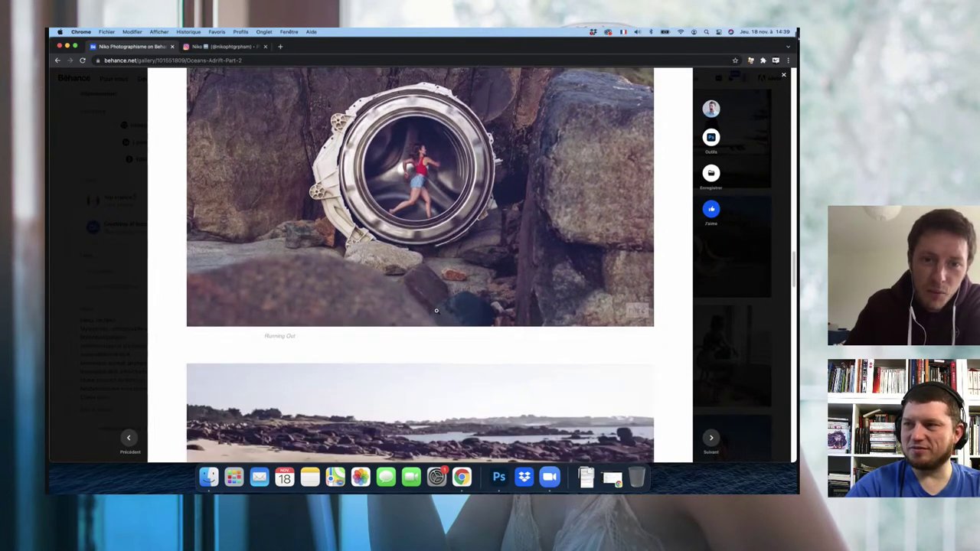
scroll(428, 309, "down", 4)
scroll(436, 310, "down", 3)
scroll(437, 311, "down", 1)
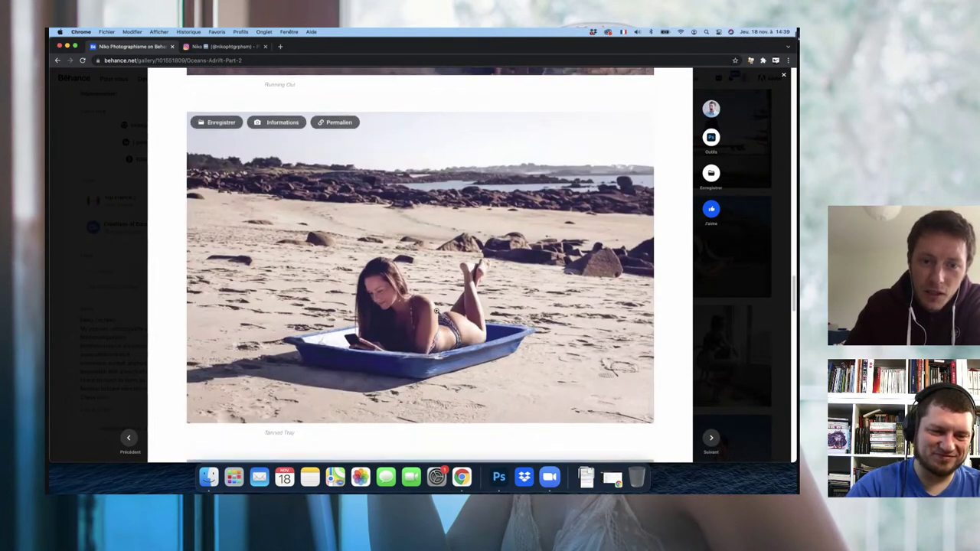
scroll(436, 311, "down", 1)
scroll(436, 311, "down", 1)
scroll(436, 311, "down", 1)
scroll(437, 311, "down", 5)
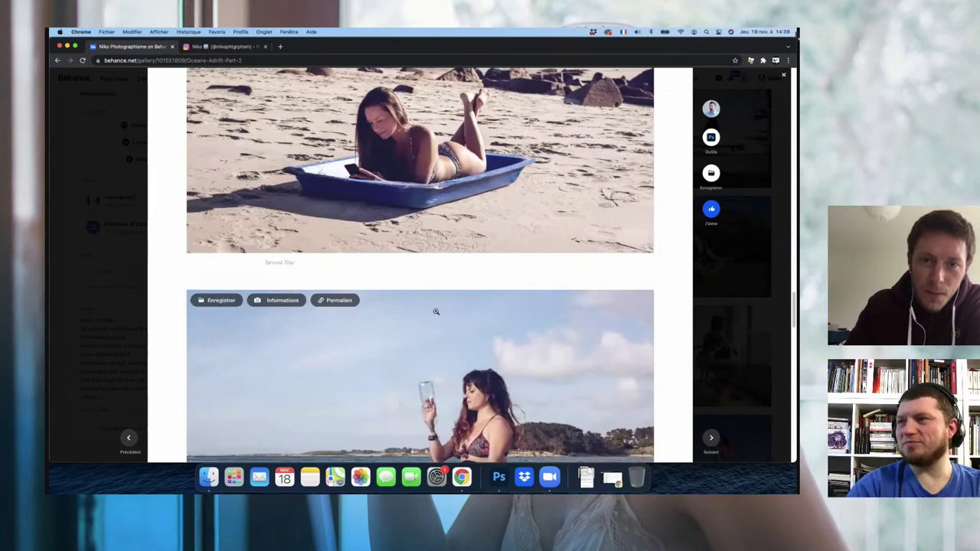
scroll(437, 312, "up", 1)
scroll(433, 312, "up", 1)
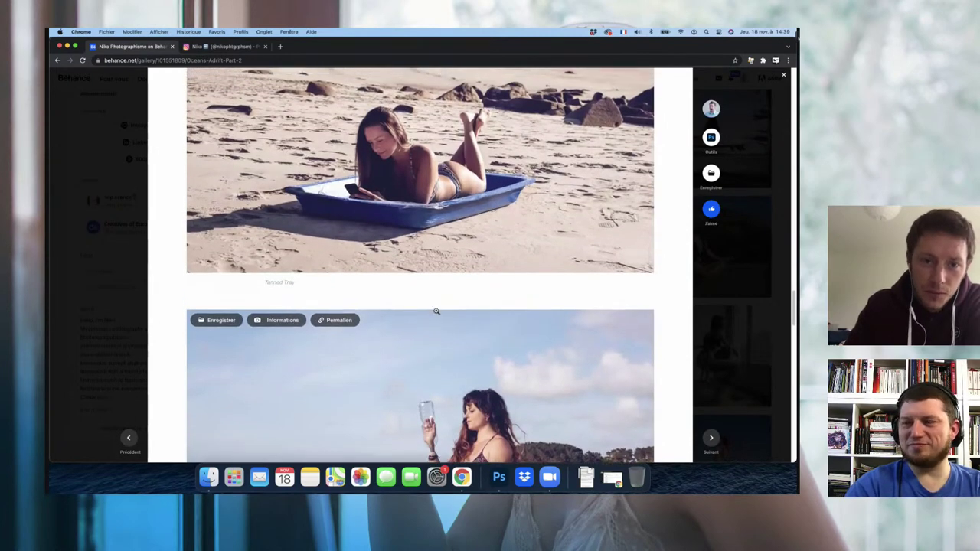
scroll(425, 311, "up", 2)
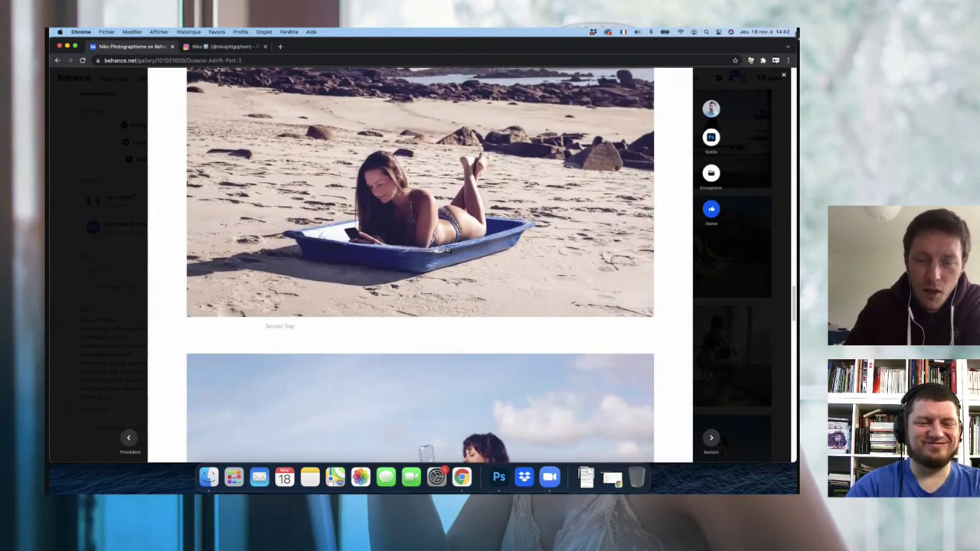
scroll(449, 251, "down", 3)
scroll(449, 251, "down", 3)
scroll(450, 251, "down", 2)
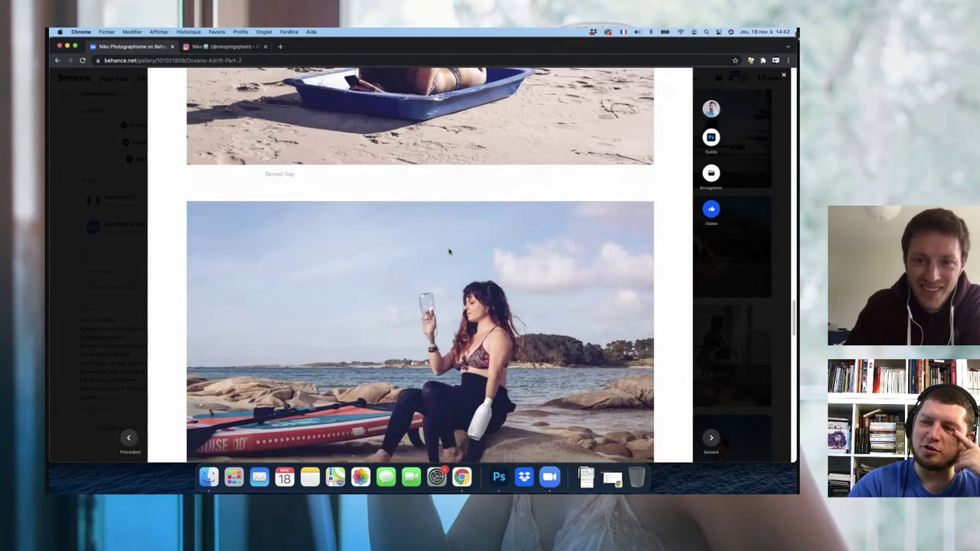
scroll(450, 251, "down", 3)
scroll(449, 250, "down", 2)
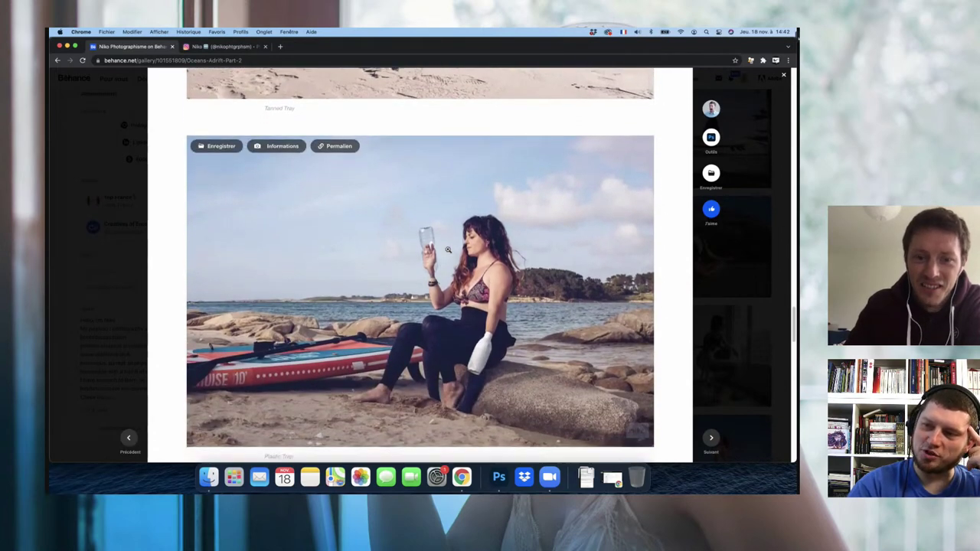
scroll(447, 251, "down", 1)
scroll(448, 250, "down", 1)
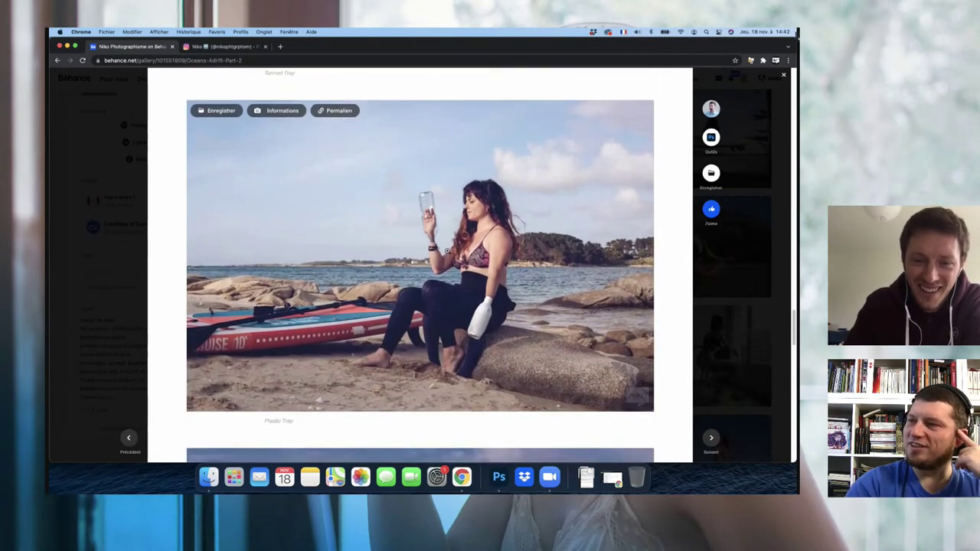
scroll(447, 251, "down", 4)
scroll(447, 251, "down", 2)
scroll(447, 251, "down", 4)
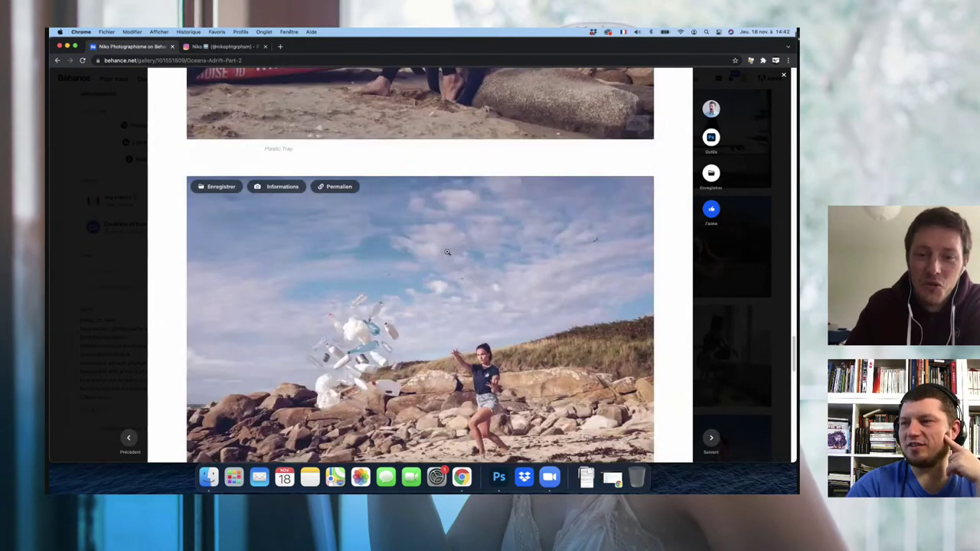
scroll(447, 251, "down", 3)
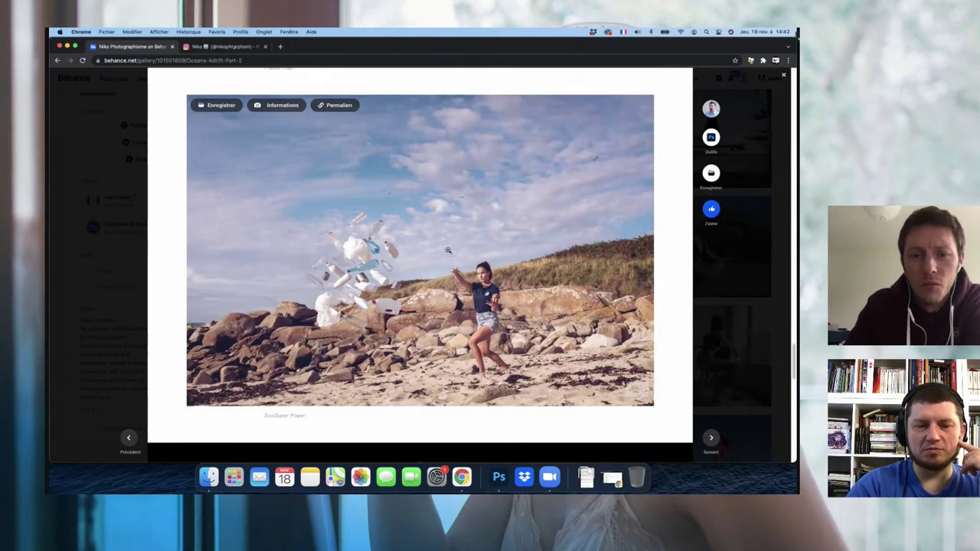
Step: Close Oceans Adrift and scroll the profile grid to Summer Spin Off Part 2
left_click(715, 284)
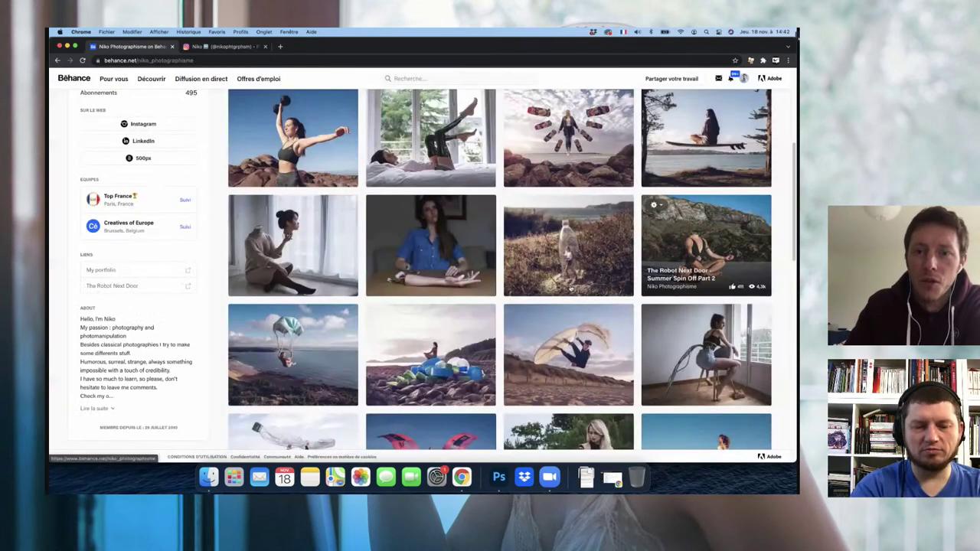
scroll(571, 289, "up", 3)
scroll(571, 288, "up", 3)
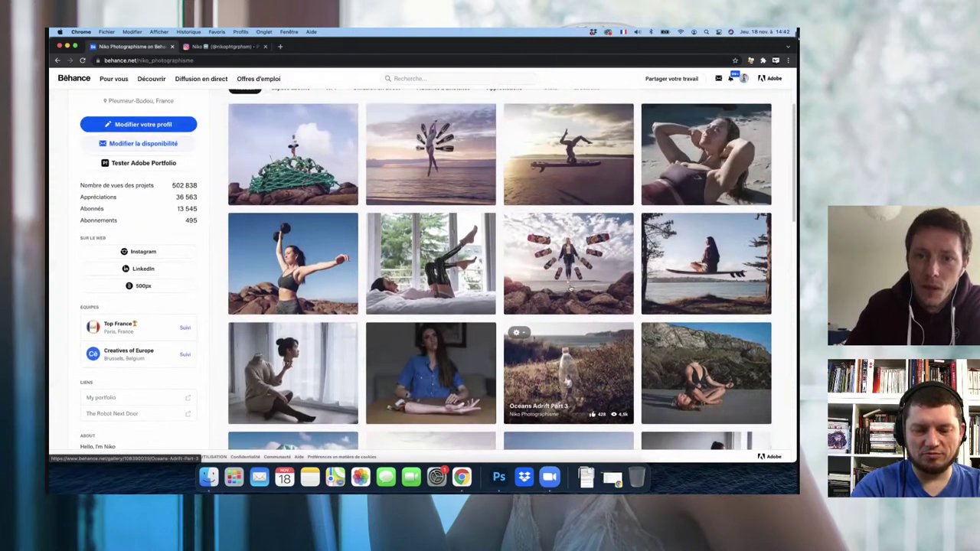
scroll(570, 289, "up", 1)
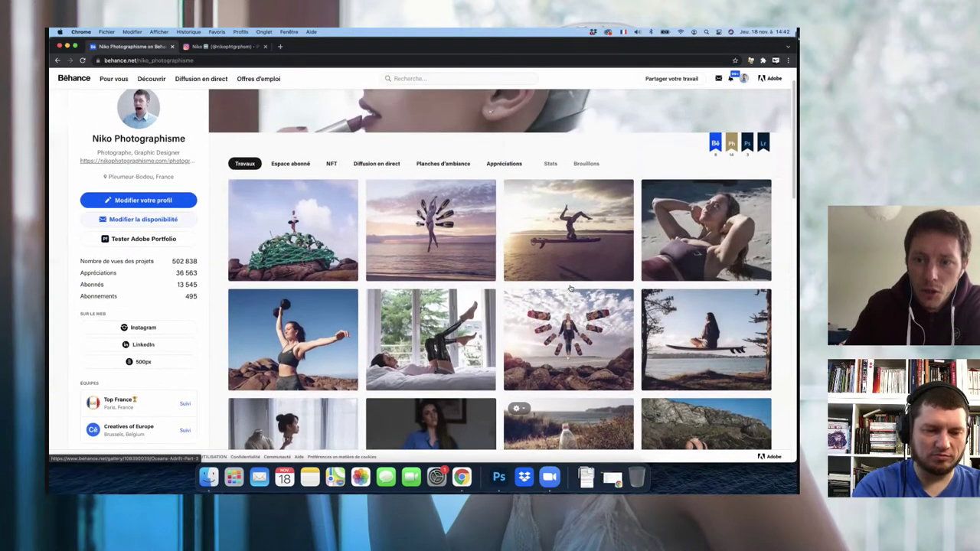
scroll(571, 288, "up", 1)
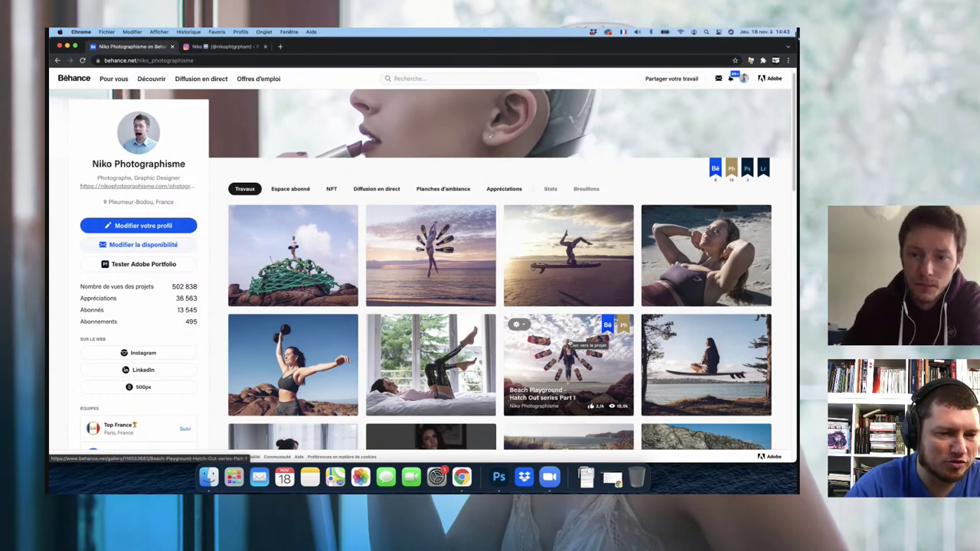
scroll(568, 342, "down", 2)
scroll(571, 344, "down", 5)
Step: View The Robot Next Door Summer Spin Off Part 2 photos, then close the project
left_click(697, 285)
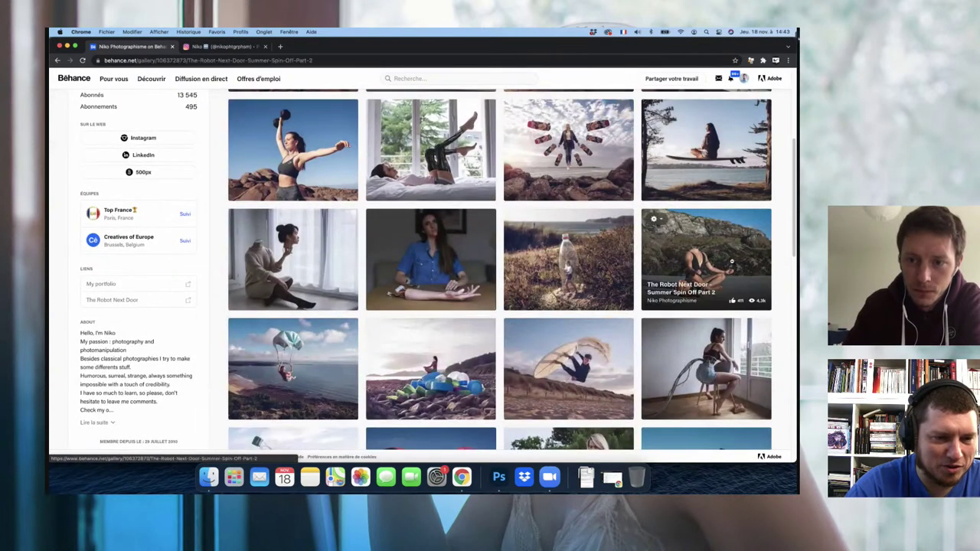
scroll(682, 299, "down", 3)
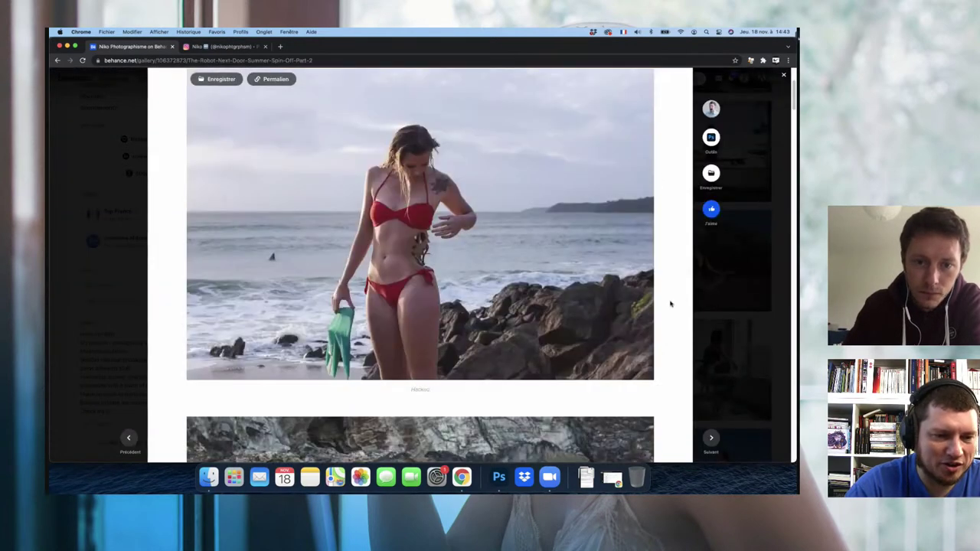
scroll(670, 302, "down", 5)
scroll(670, 304, "down", 5)
scroll(670, 304, "down", 5)
scroll(669, 304, "down", 5)
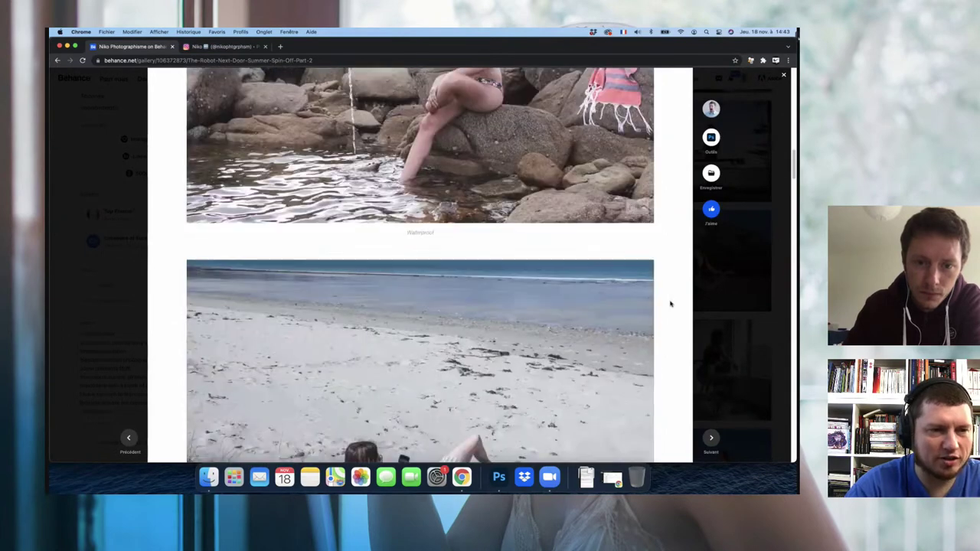
scroll(670, 304, "down", 5)
scroll(670, 304, "down", 2)
scroll(670, 304, "down", 1)
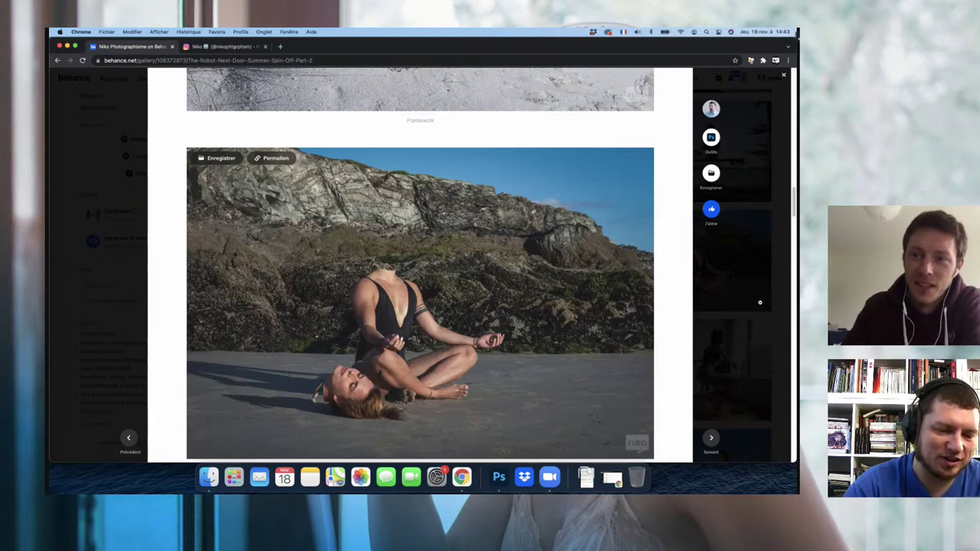
left_click(704, 308)
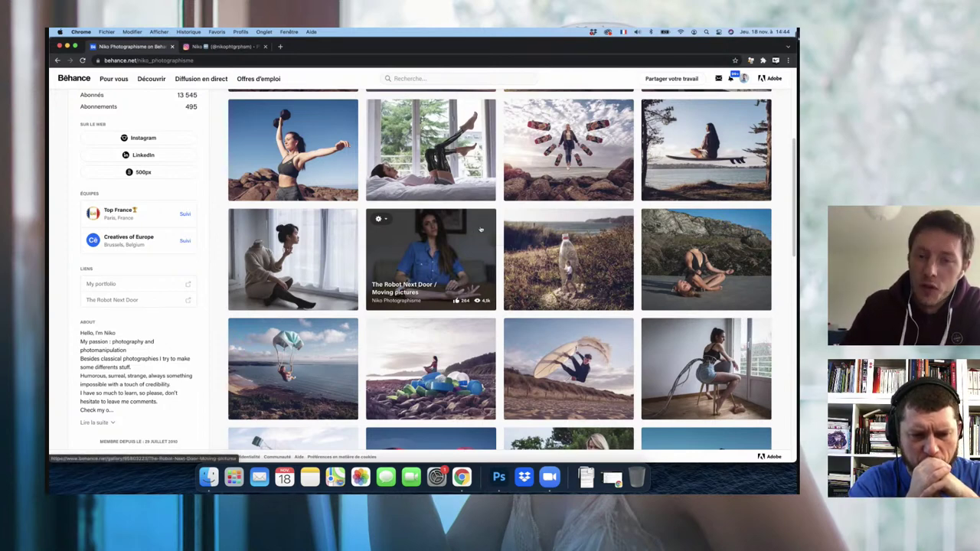
Step: Open The Robot Next Door / Moving Pictures and read its introduction text
left_click(480, 229)
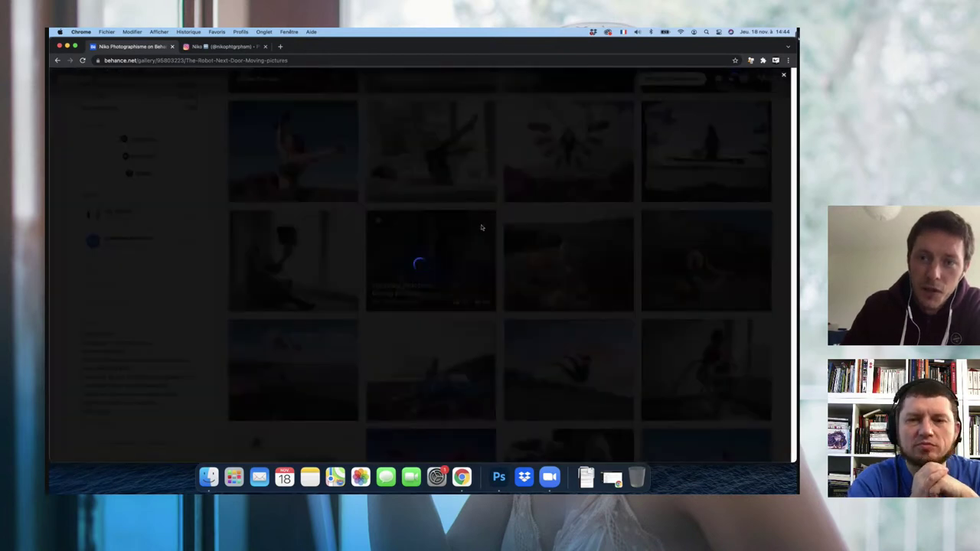
scroll(499, 202, "down", 1)
scroll(498, 204, "down", 1)
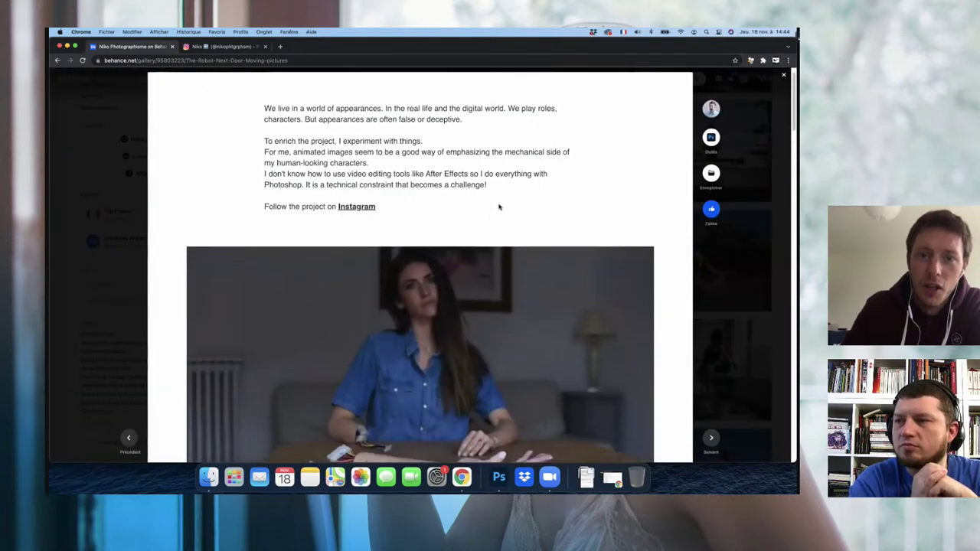
scroll(500, 207, "down", 1)
scroll(498, 206, "down", 1)
scroll(499, 207, "down", 1)
scroll(498, 206, "down", 1)
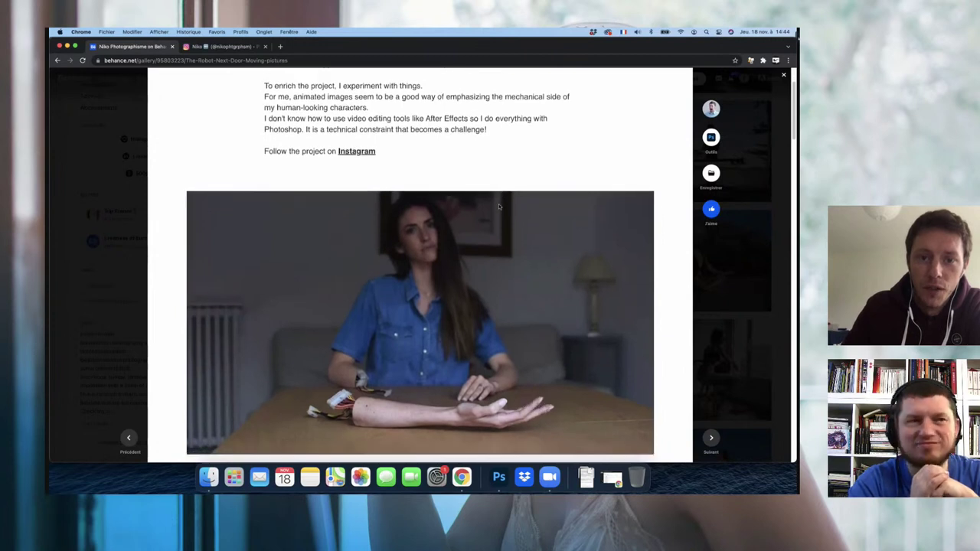
scroll(498, 206, "down", 1)
scroll(499, 207, "down", 1)
scroll(498, 205, "down", 1)
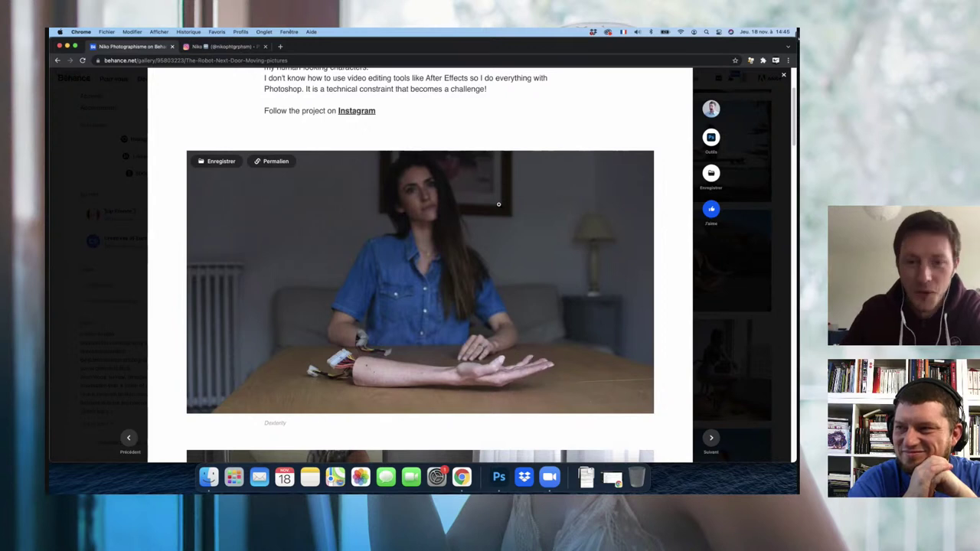
Step: Scroll past the Dexterity image to the Synthetic piano photo
scroll(498, 203, "down", 1)
scroll(499, 204, "up", 3)
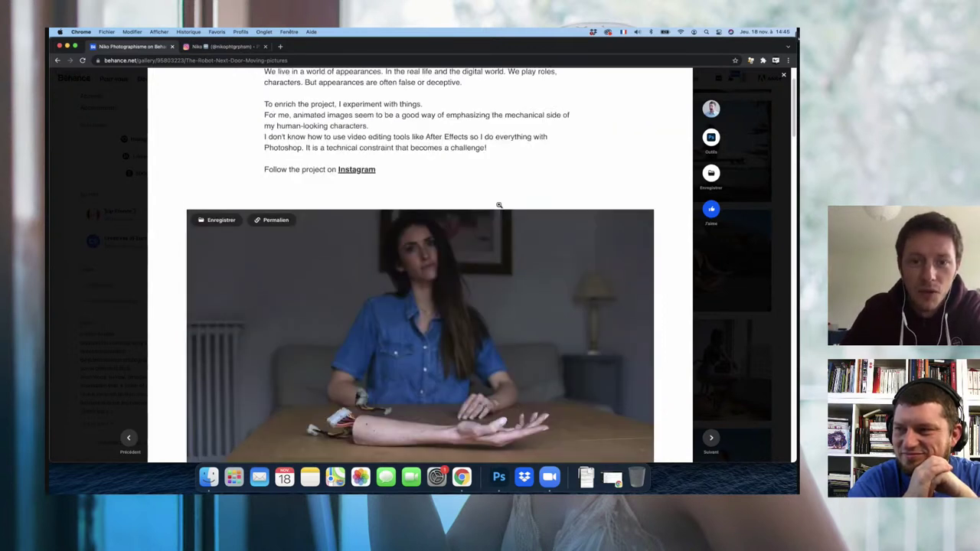
scroll(499, 203, "down", 1)
scroll(499, 203, "down", 1)
scroll(499, 204, "down", 2)
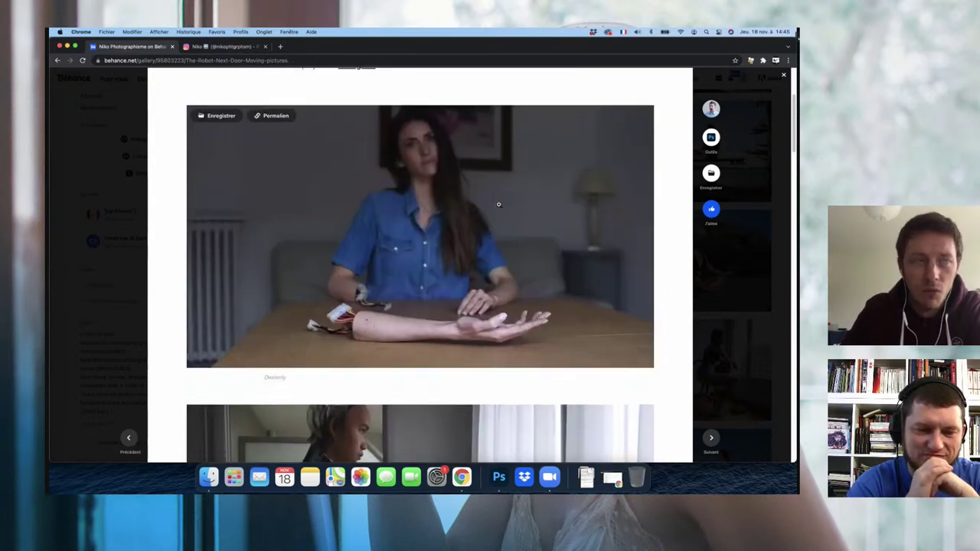
scroll(498, 204, "down", 1)
scroll(499, 205, "down", 1)
scroll(498, 205, "down", 2)
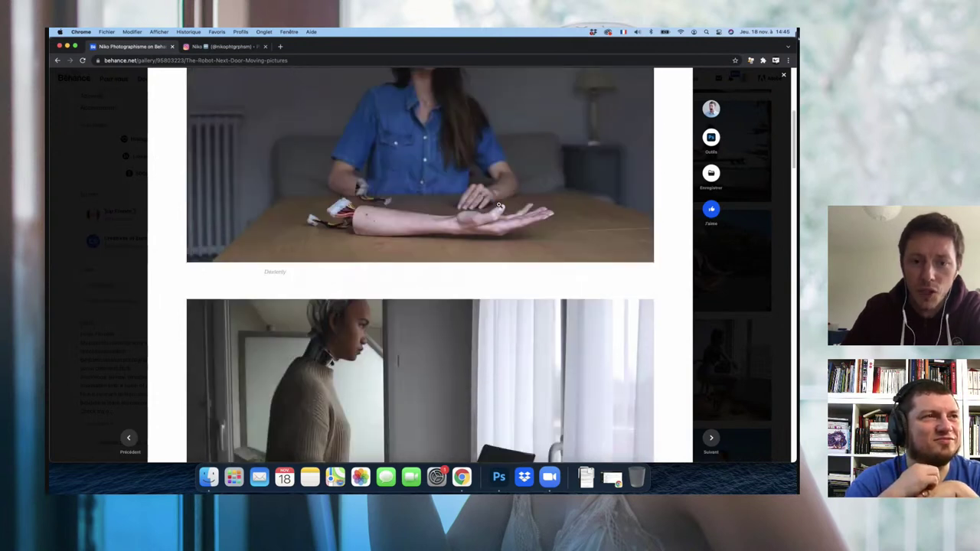
scroll(498, 204, "down", 3)
scroll(498, 205, "down", 2)
scroll(499, 204, "down", 1)
Step: Scroll past the Synthetic, Break and Body And Mind images to the final Dual living-room photo
scroll(498, 204, "down", 1)
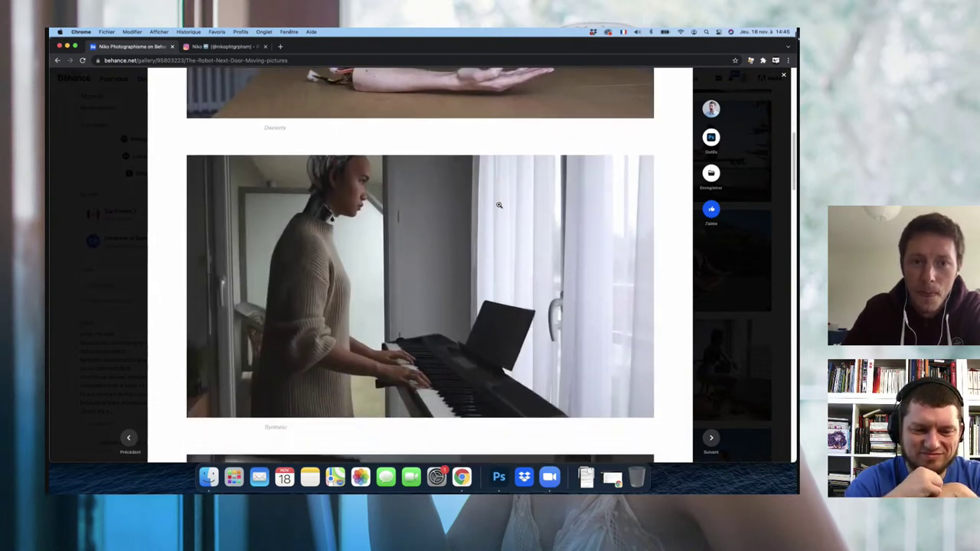
mouse_move(478, 214)
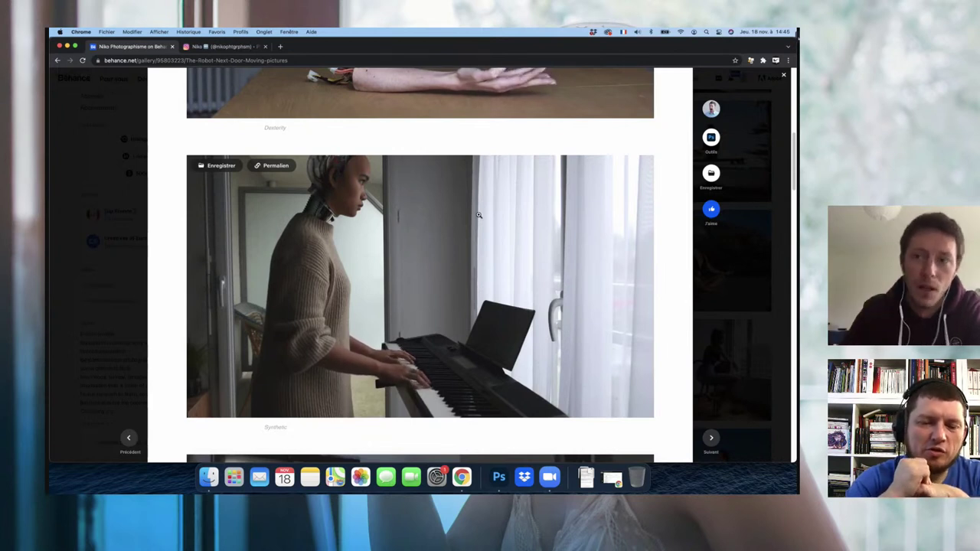
scroll(517, 215, "down", 1)
scroll(517, 215, "down", 2)
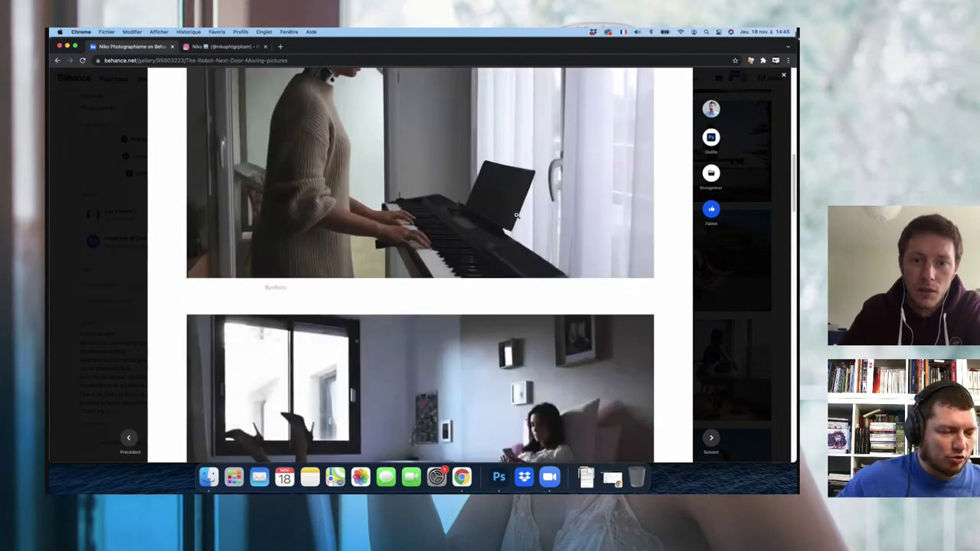
scroll(517, 215, "down", 2)
scroll(517, 215, "down", 1)
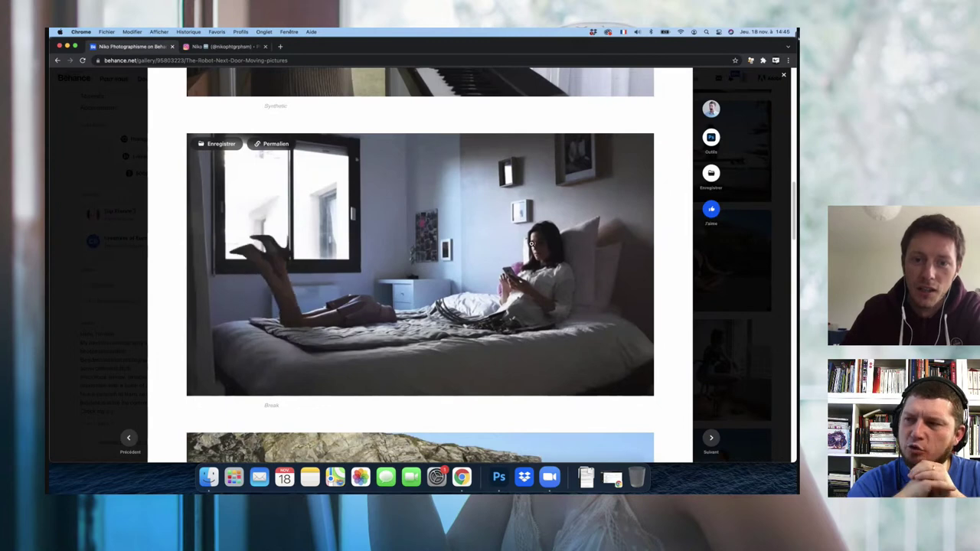
scroll(520, 222, "down", 1)
scroll(530, 245, "down", 1)
scroll(531, 244, "down", 1)
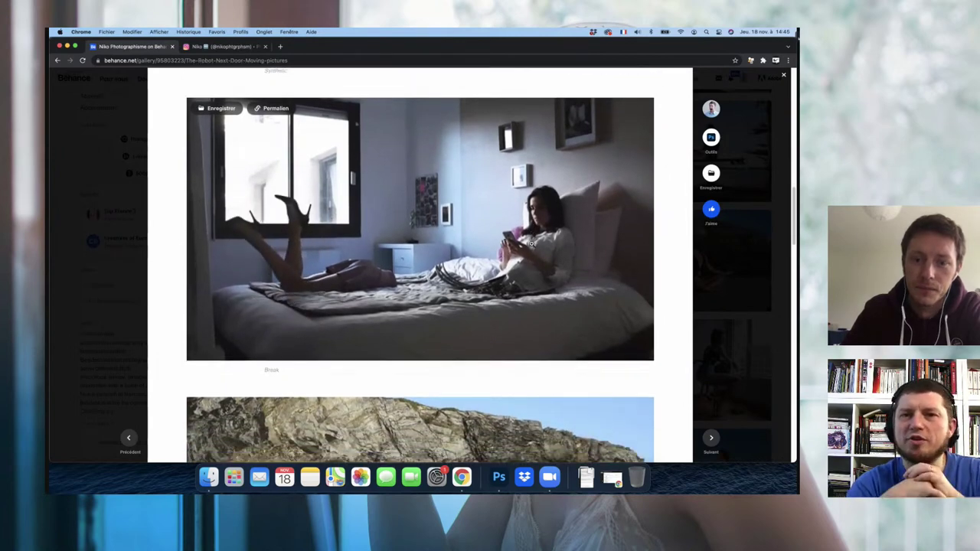
scroll(531, 244, "down", 5)
scroll(531, 244, "down", 5)
scroll(531, 244, "down", 3)
scroll(532, 244, "down", 1)
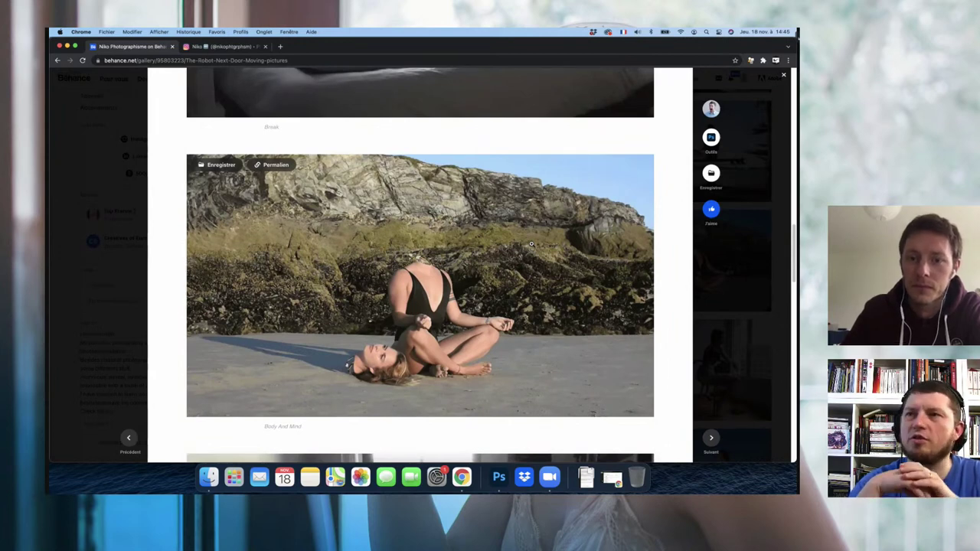
scroll(531, 243, "down", 2)
scroll(531, 244, "down", 8)
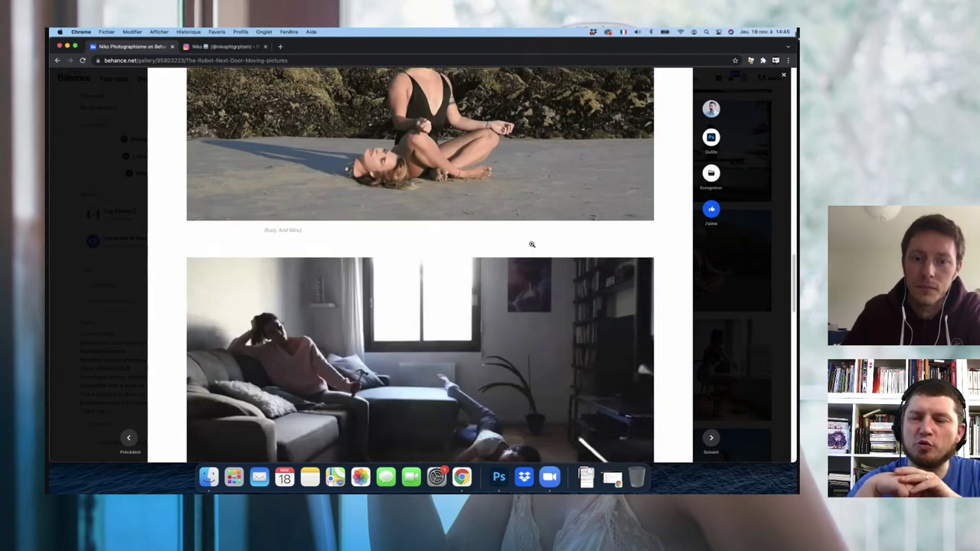
scroll(532, 243, "down", 5)
mouse_move(531, 243)
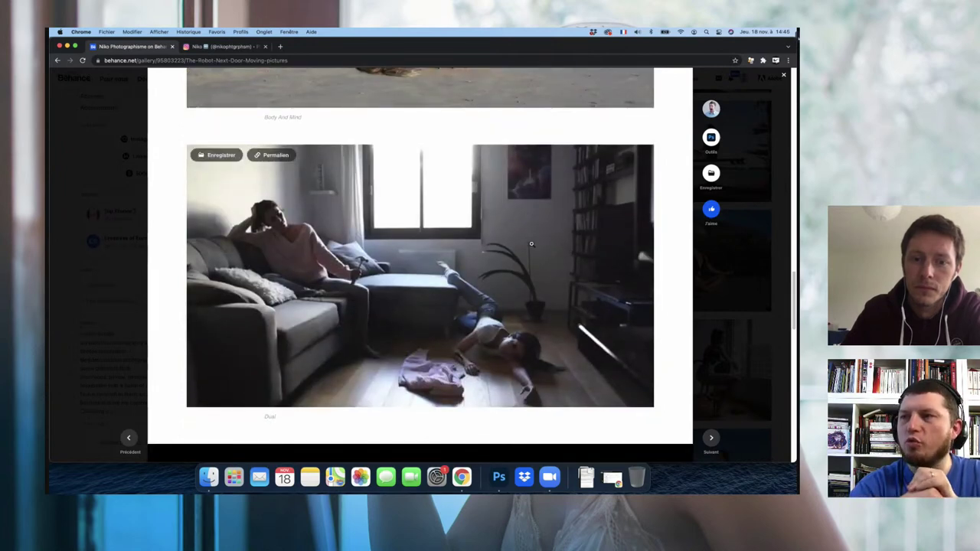
scroll(531, 243, "down", 1)
scroll(532, 243, "down", 1)
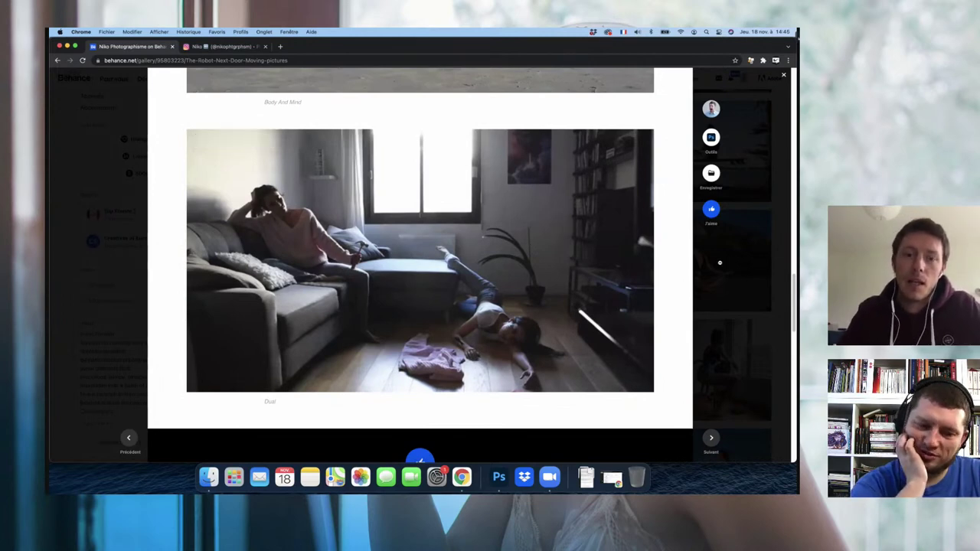
Step: Close the Moving Pictures project and return to the top rows of the Niko Photographisme profile grid
left_click(720, 263)
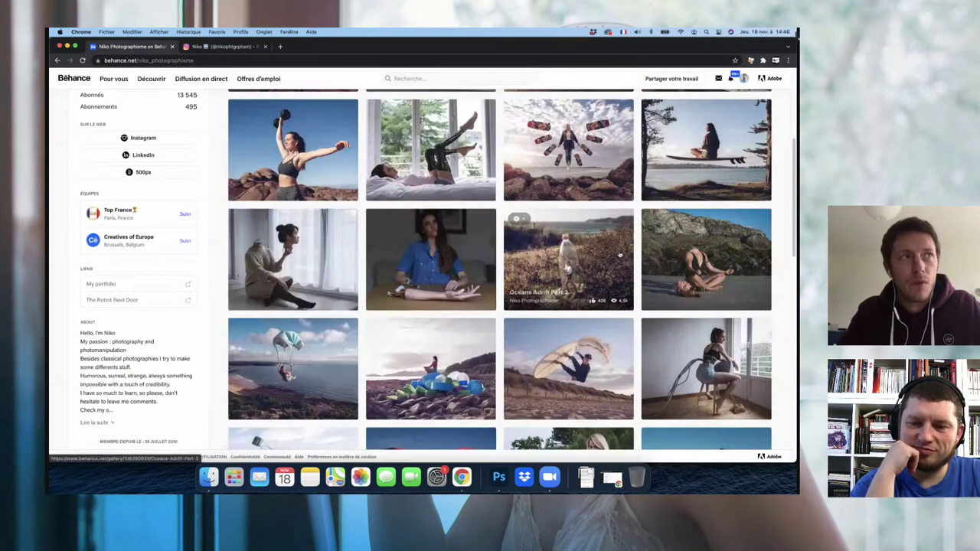
scroll(620, 255, "up", 1)
scroll(620, 255, "up", 2)
scroll(620, 255, "up", 1)
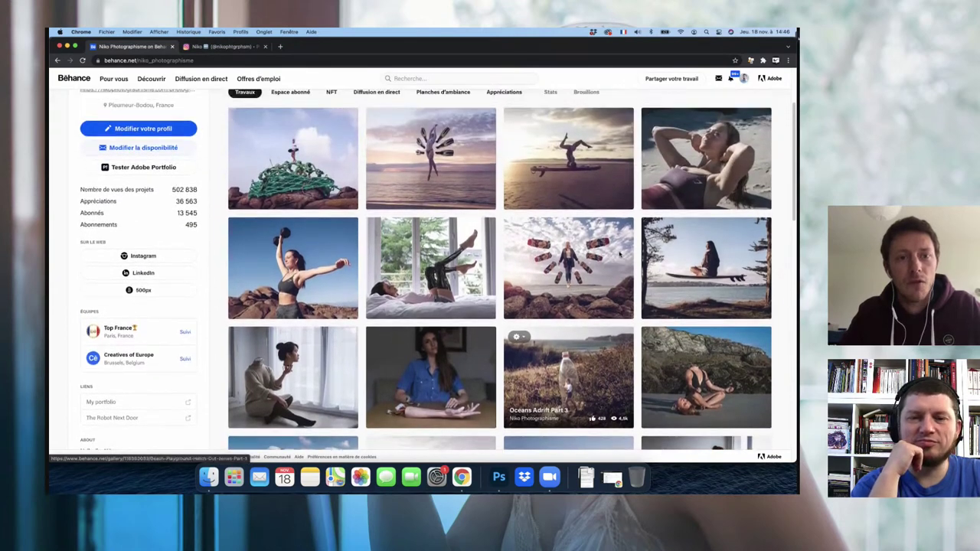
scroll(620, 255, "up", 2)
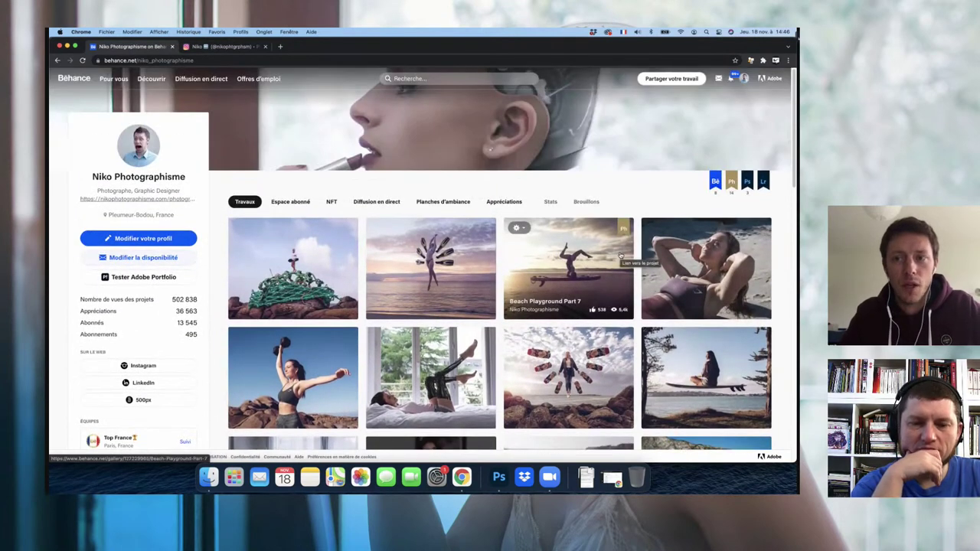
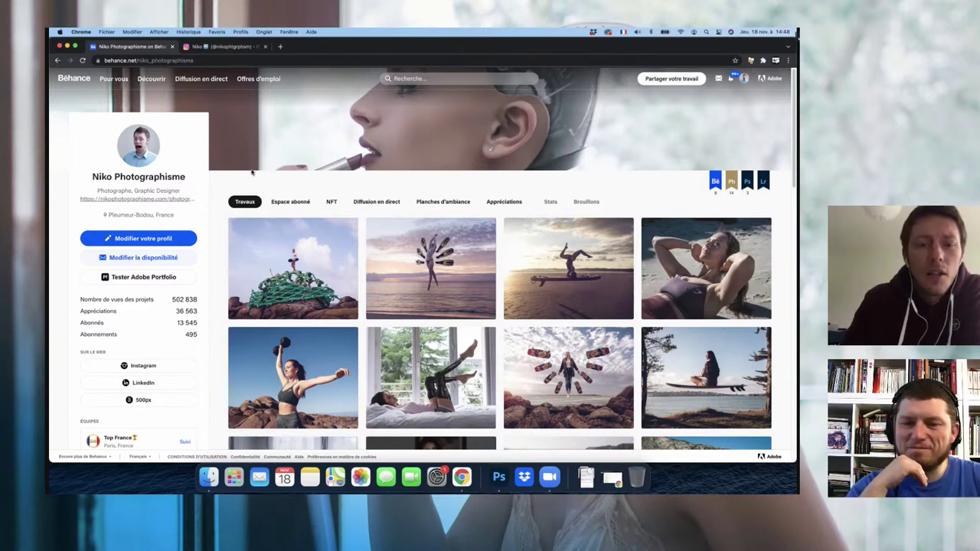
Step: Browse the Oceans Adrift Part 4 project, then close it to return to the profile
left_click(293, 265)
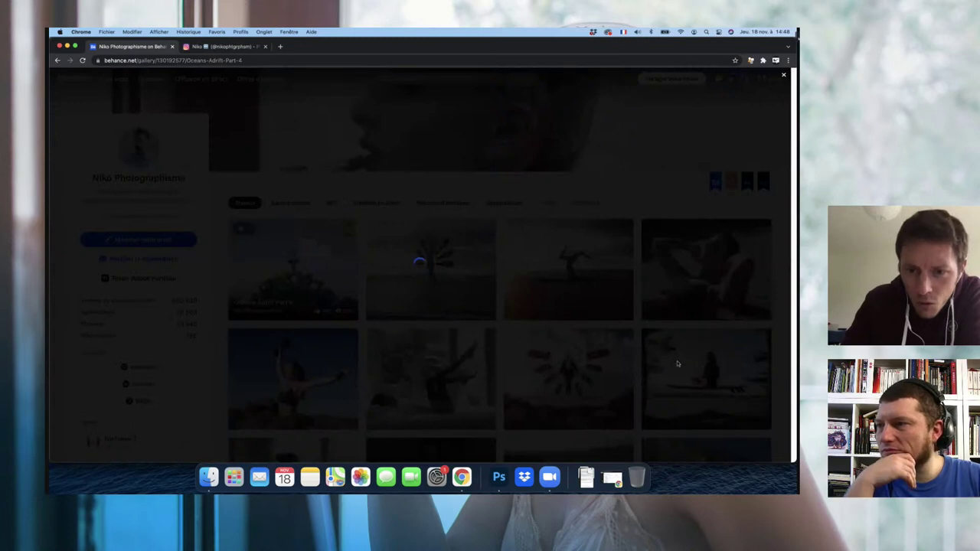
scroll(642, 397, "down", 1)
scroll(642, 396, "down", 2)
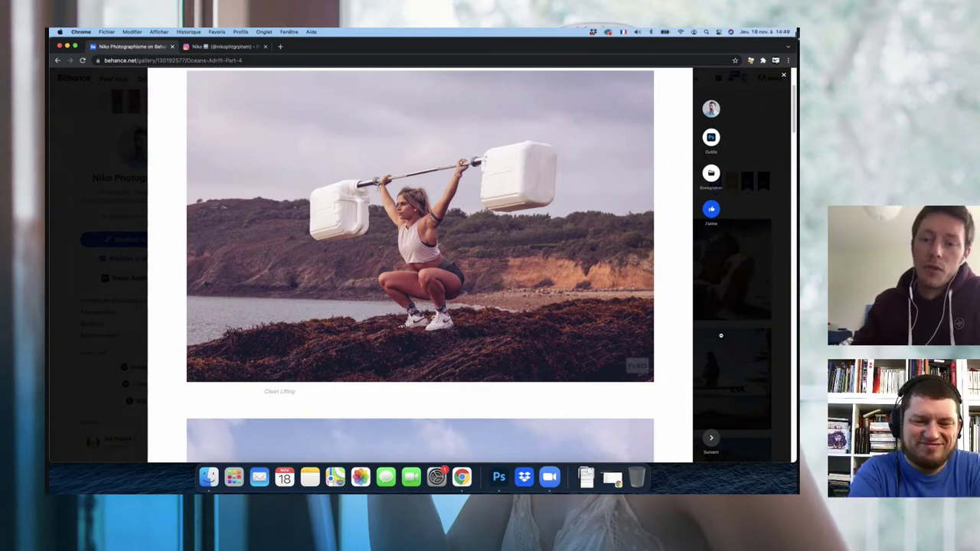
key("Escape")
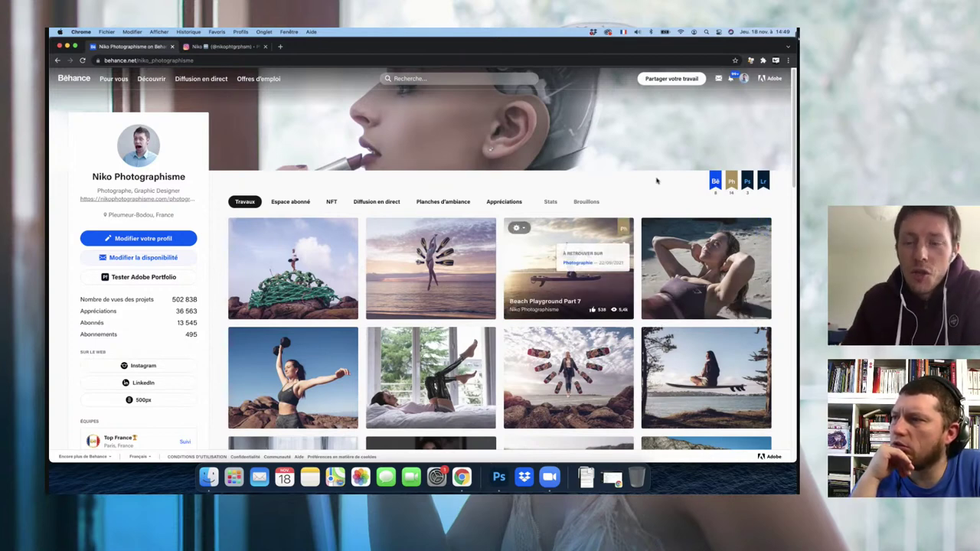
Step: Open Beach Playground Part 5, the surfer leaping on the dunes, from further down the grid
scroll(652, 199, "down", 3)
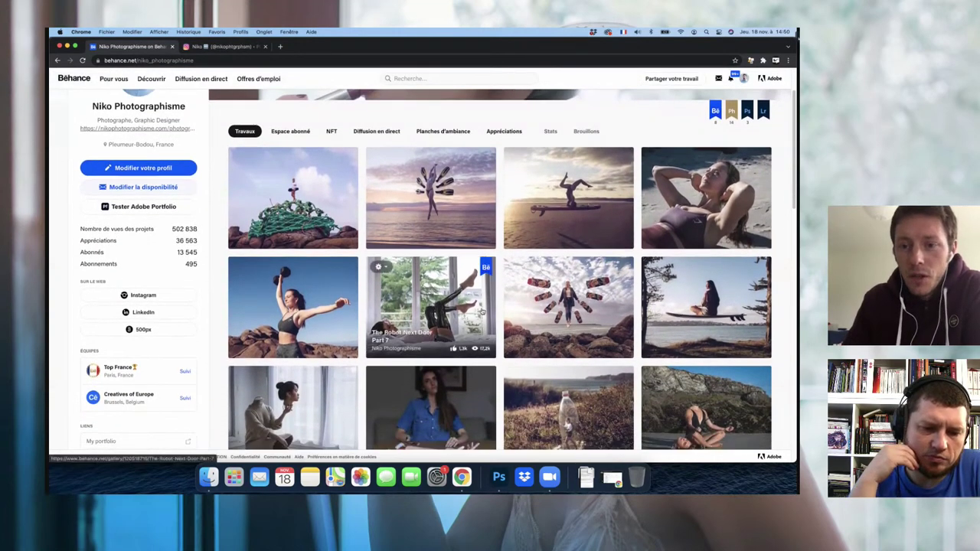
scroll(584, 314, "down", 2)
scroll(584, 314, "down", 3)
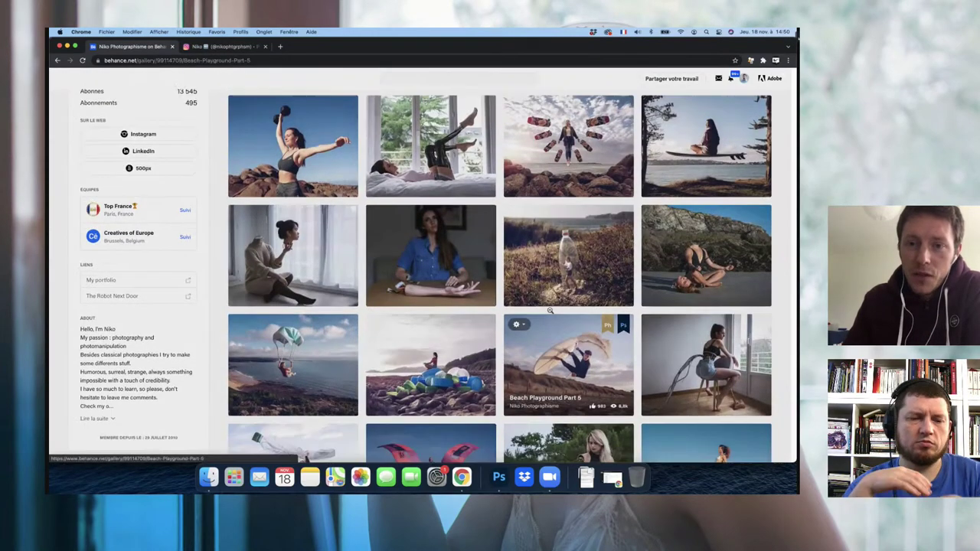
left_click(550, 312)
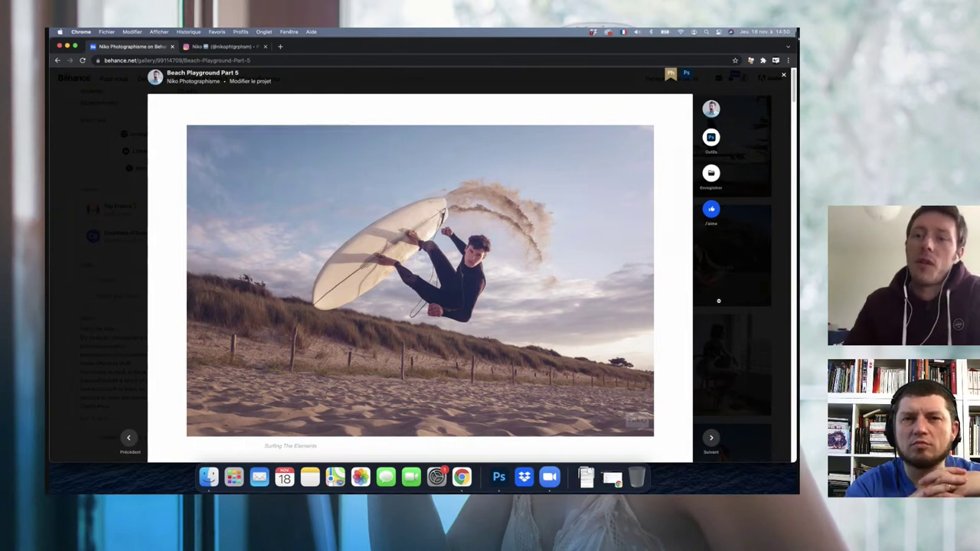
Step: Close the Beach Playground Part 5 viewer to get back to the project grid
left_click(719, 305)
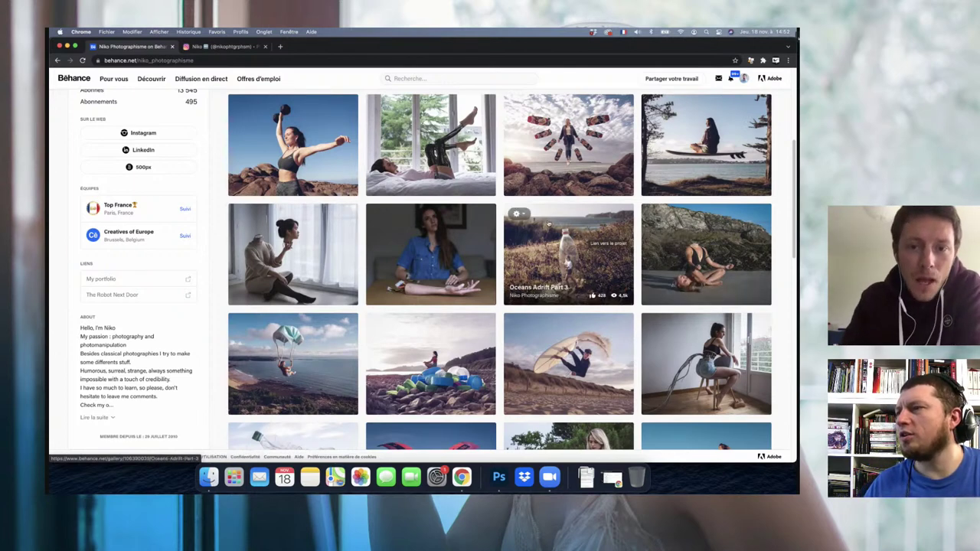
mouse_move(569, 253)
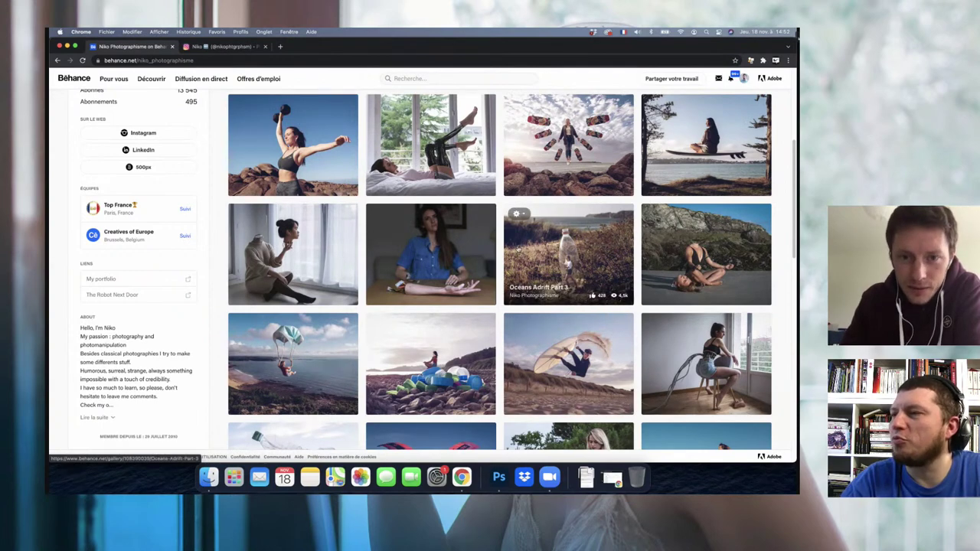
Step: Bring the Nikon_D7200_Photoshoots Finder window forward and open Projet_RobotNextDoor
key("ctrl+Up")
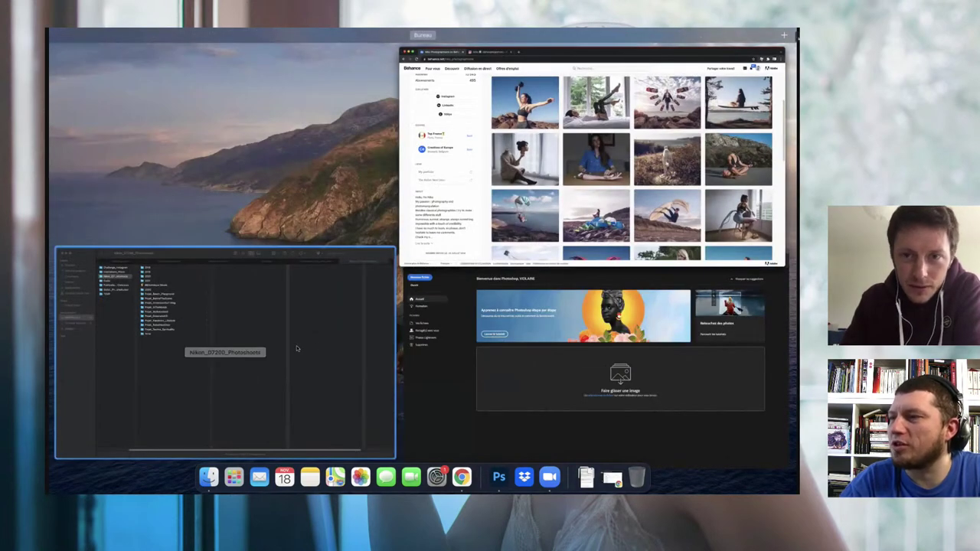
left_click(298, 349)
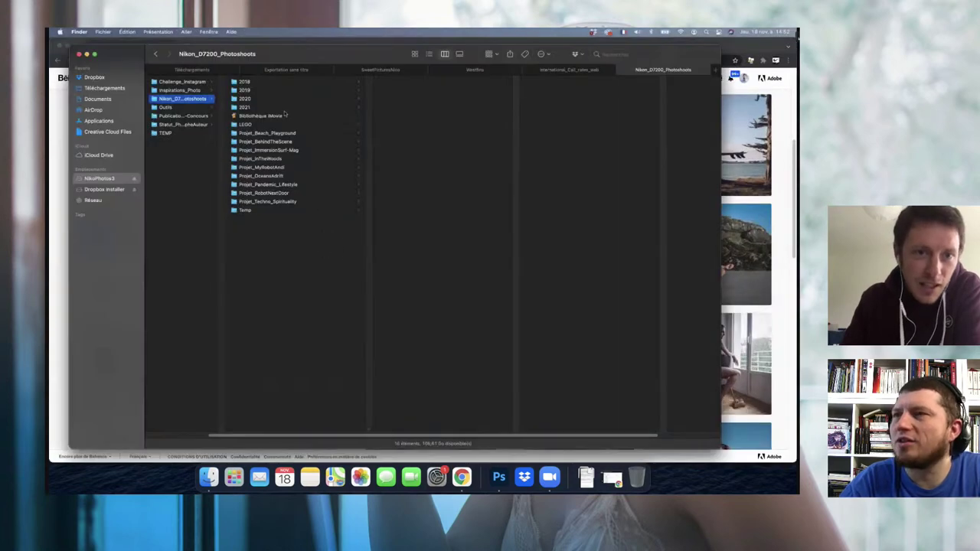
left_click(306, 194)
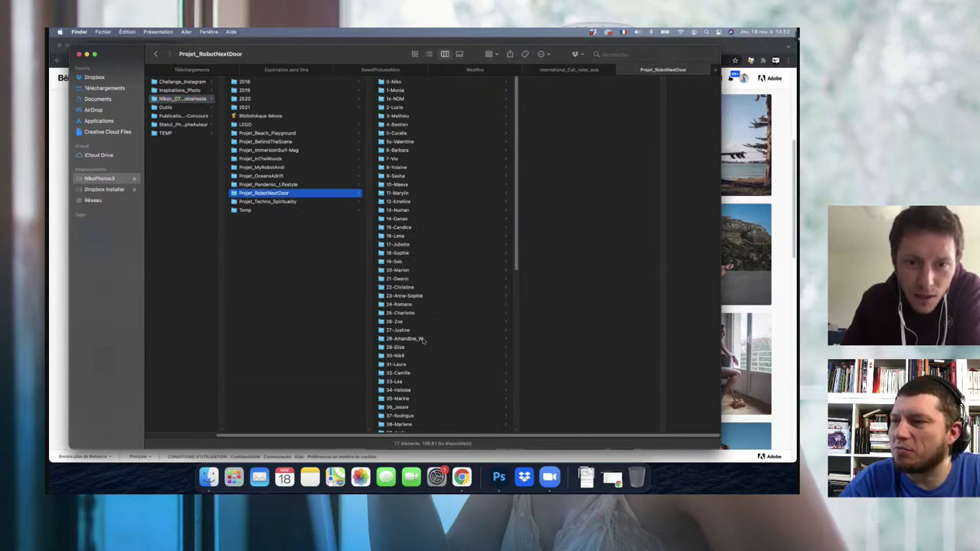
scroll(435, 236, "down", 2)
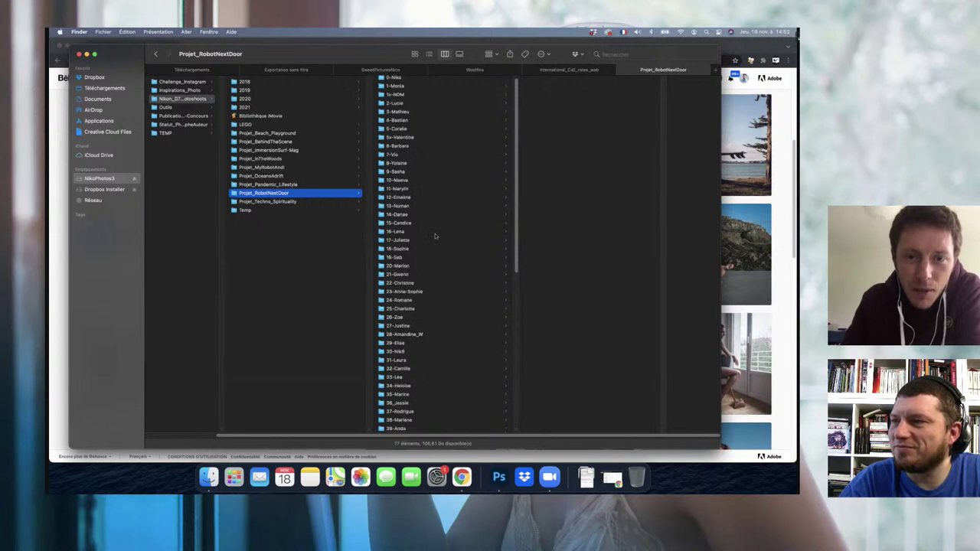
scroll(435, 236, "down", 2)
scroll(434, 236, "down", 3)
scroll(435, 236, "down", 3)
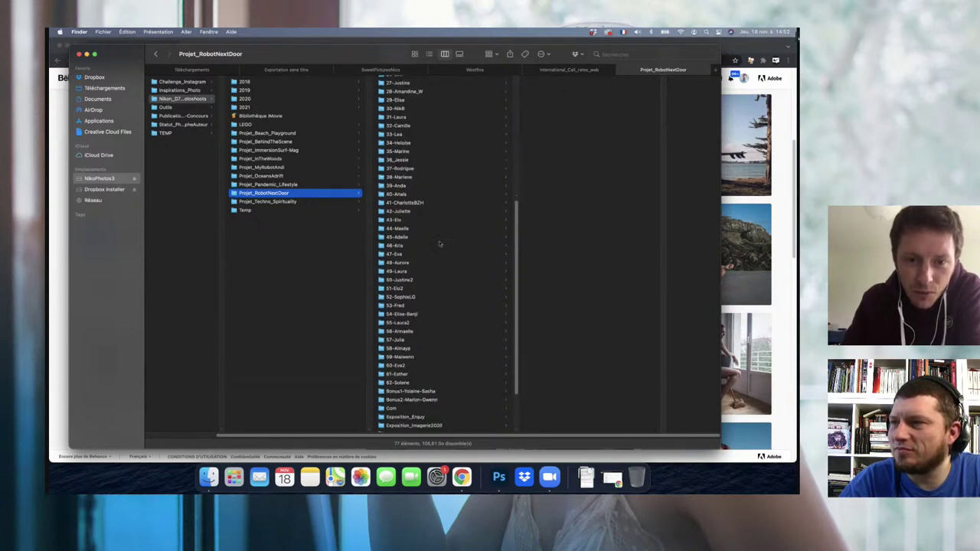
Step: Go through 36_Jessie into Selection_Retouches and select TRND37_Jessie_Balance2_R2.psd
left_click(423, 382)
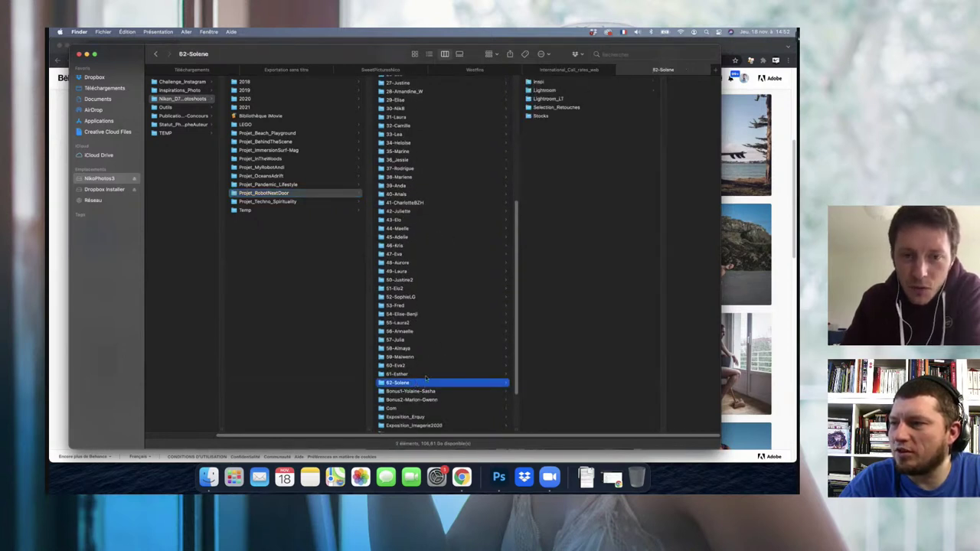
scroll(447, 313, "up", 1)
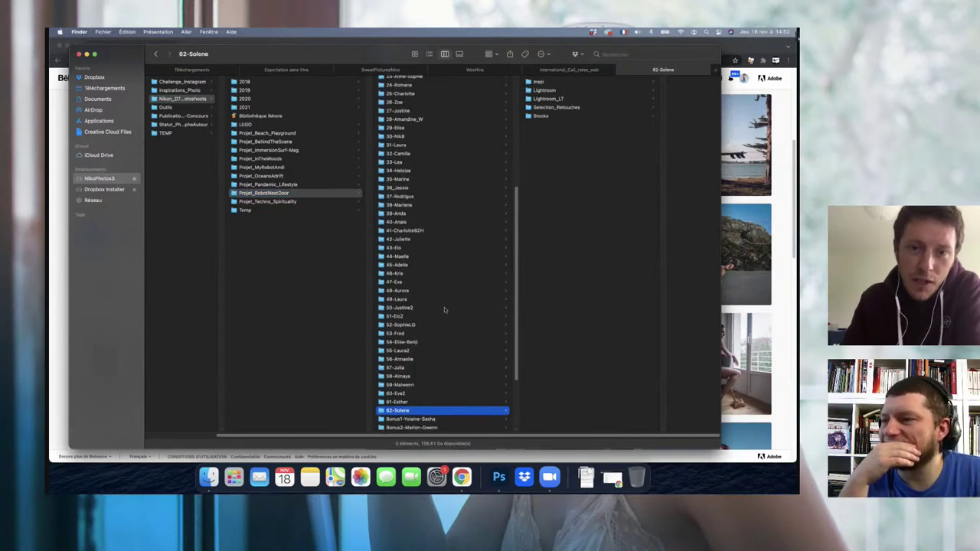
scroll(434, 309, "up", 2)
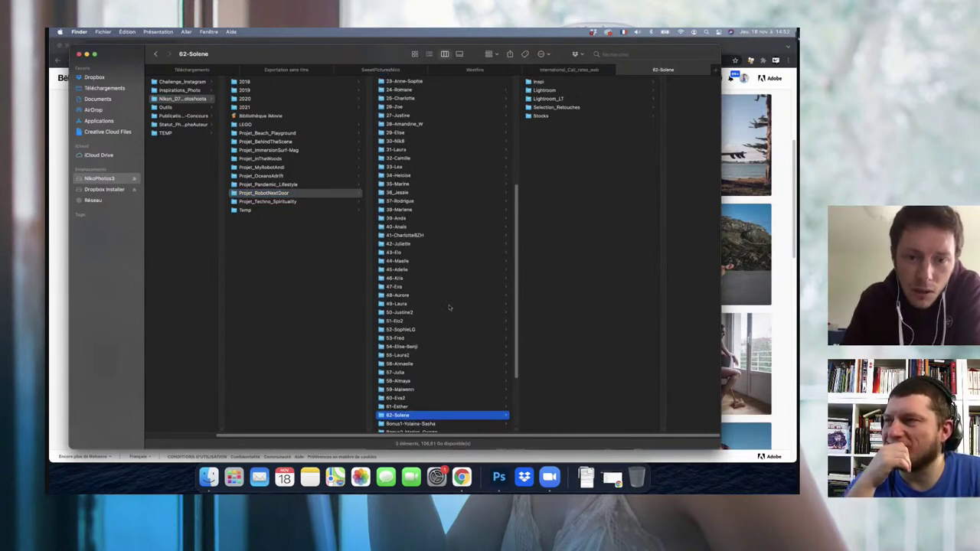
scroll(458, 329, "up", 3)
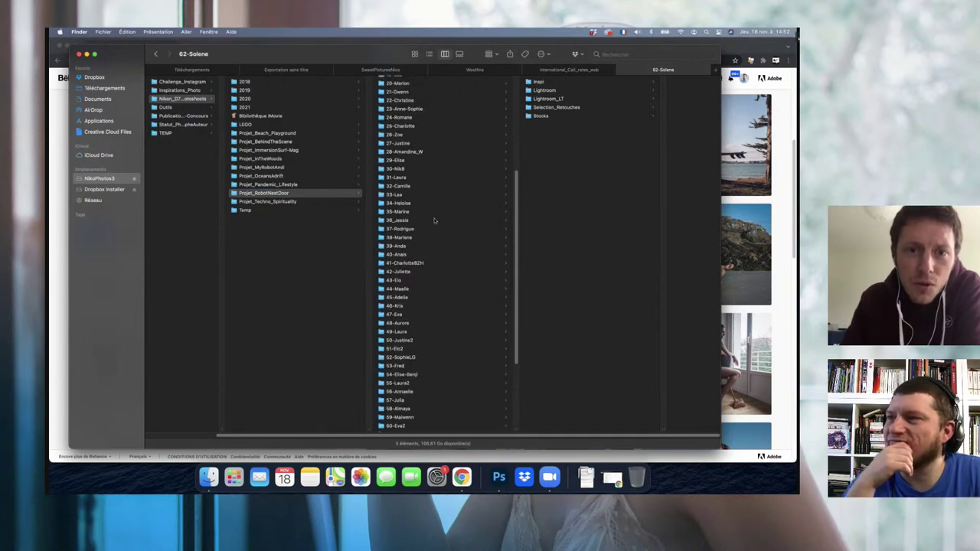
left_click(435, 219)
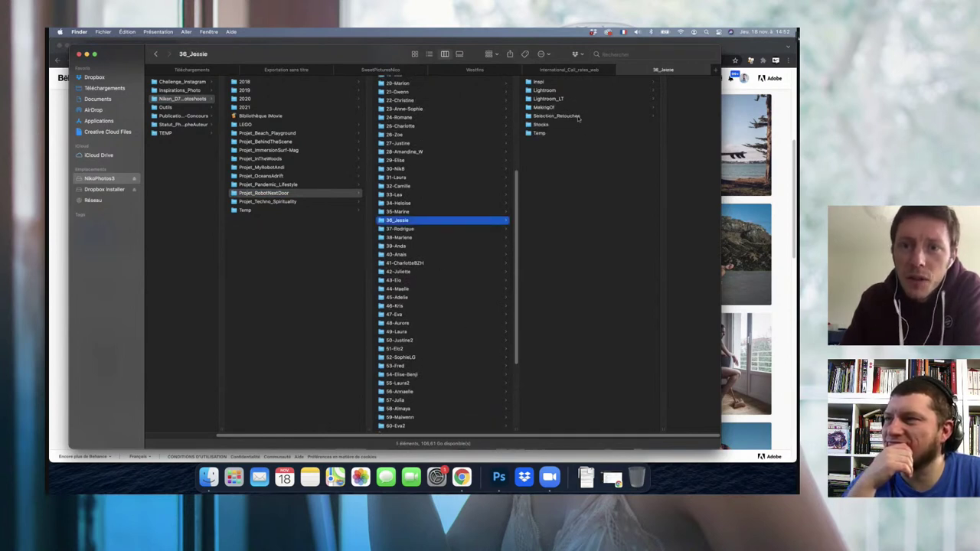
left_click(578, 116)
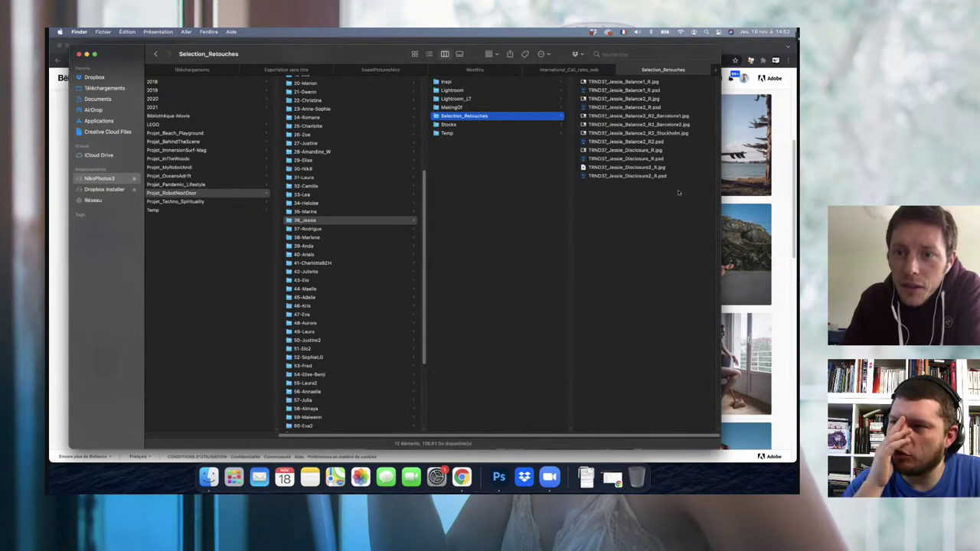
left_click(653, 143)
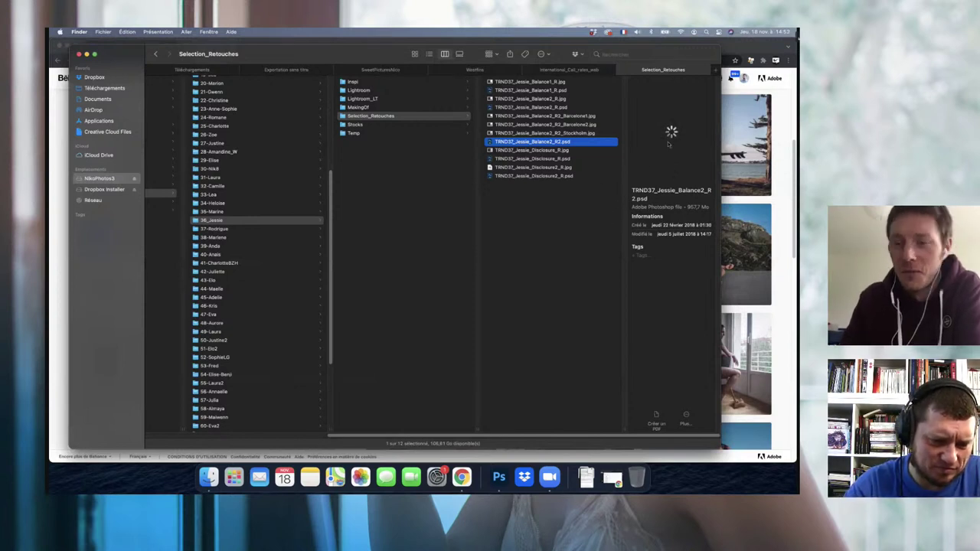
Step: Quick Look the Stockholm version of the Balance2 JPG, then switch over to Photoshop
left_click(540, 151)
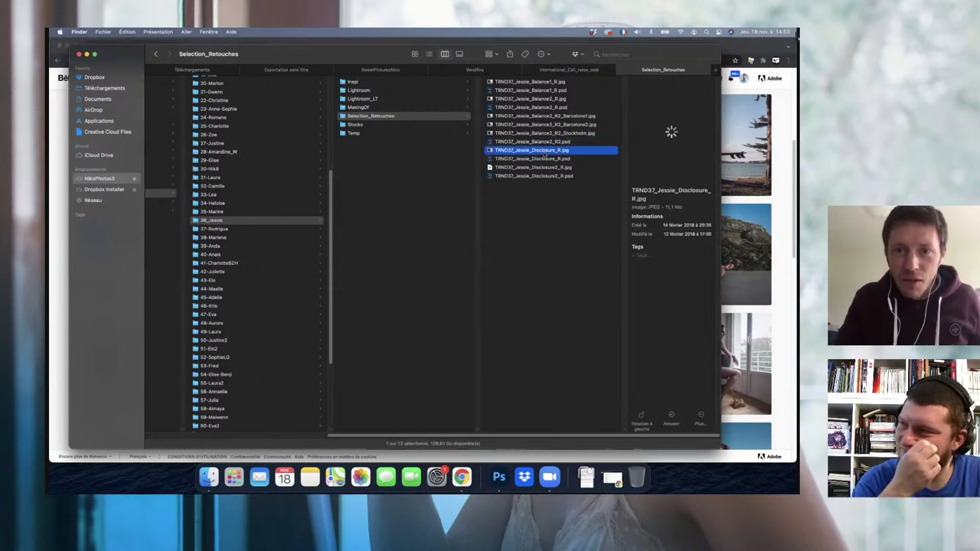
left_click(559, 134)
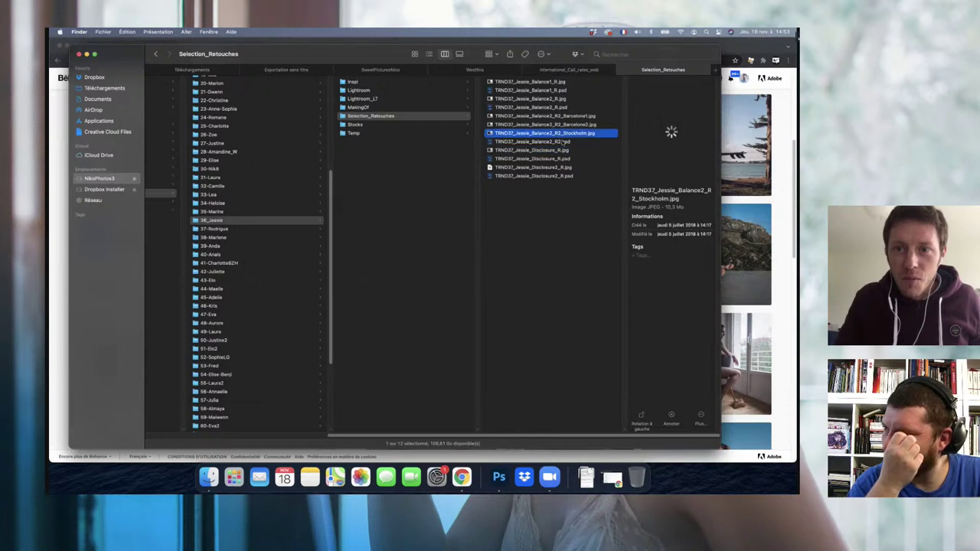
key("space")
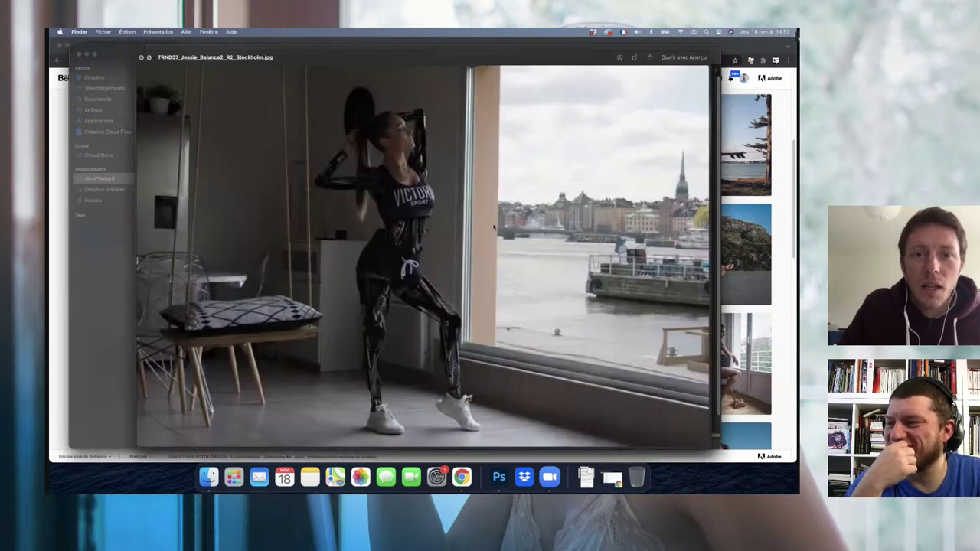
key("space")
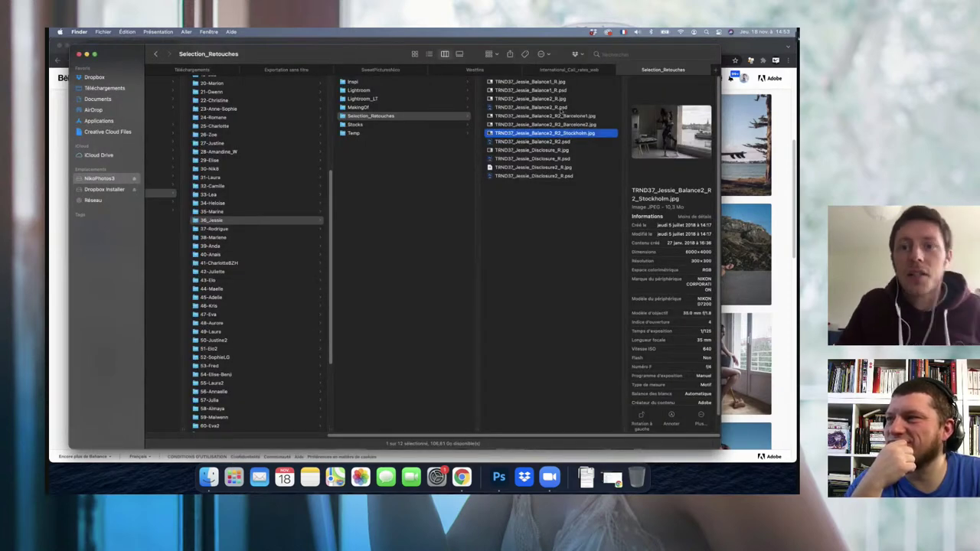
key("super+Tab")
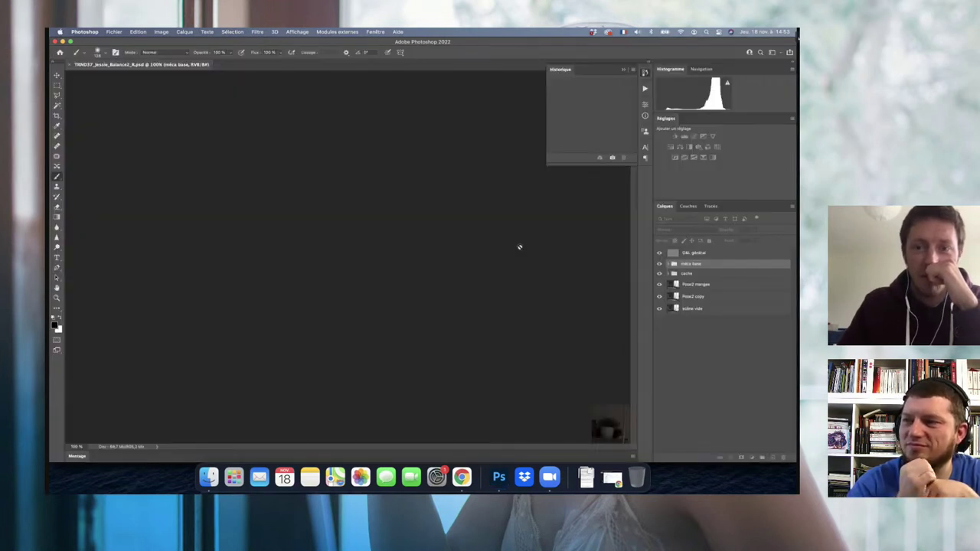
Step: Hide the History panel and fit the Jessie composite to the window
left_click(644, 72)
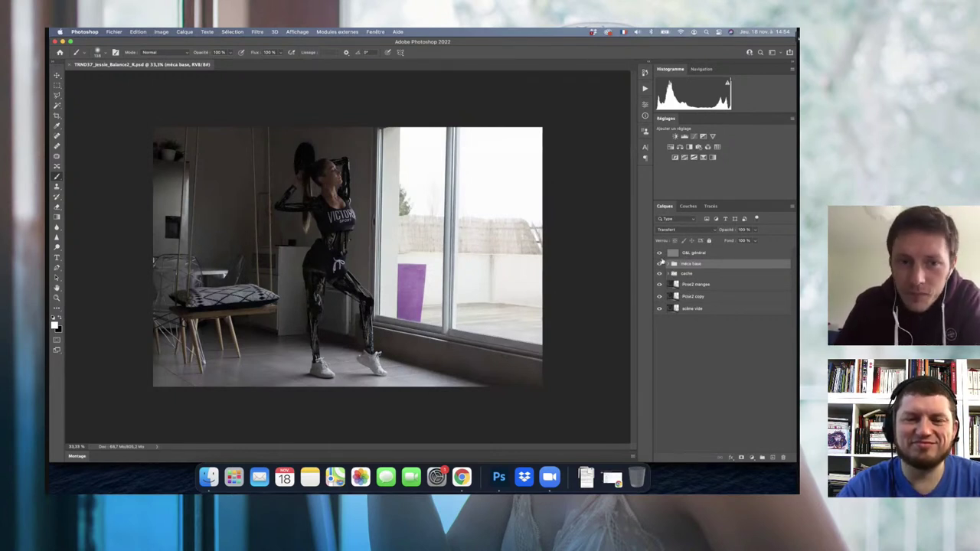
key("super+0")
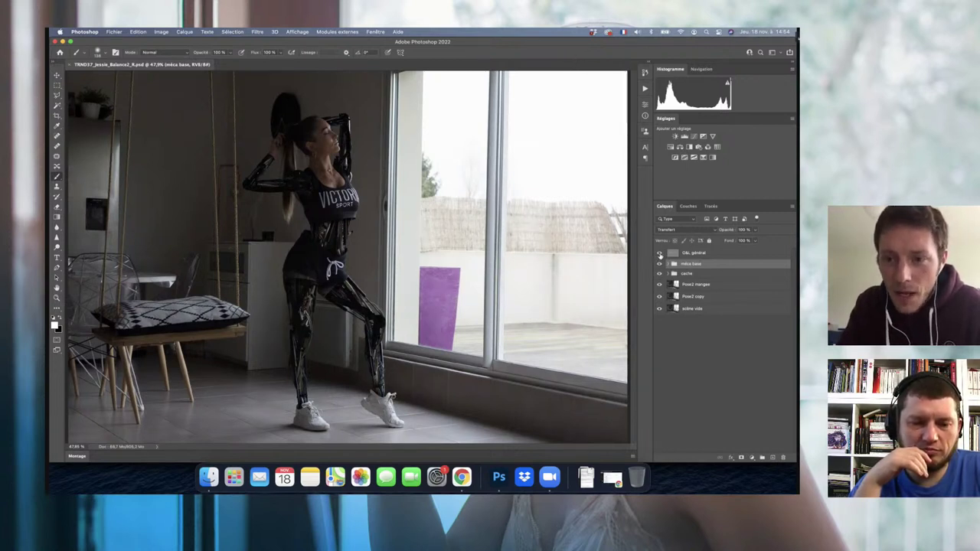
Step: Hide C&L général, cache, Pose2 mangee and Pose2 copy, then show Pose2 copy again
left_click(659, 253)
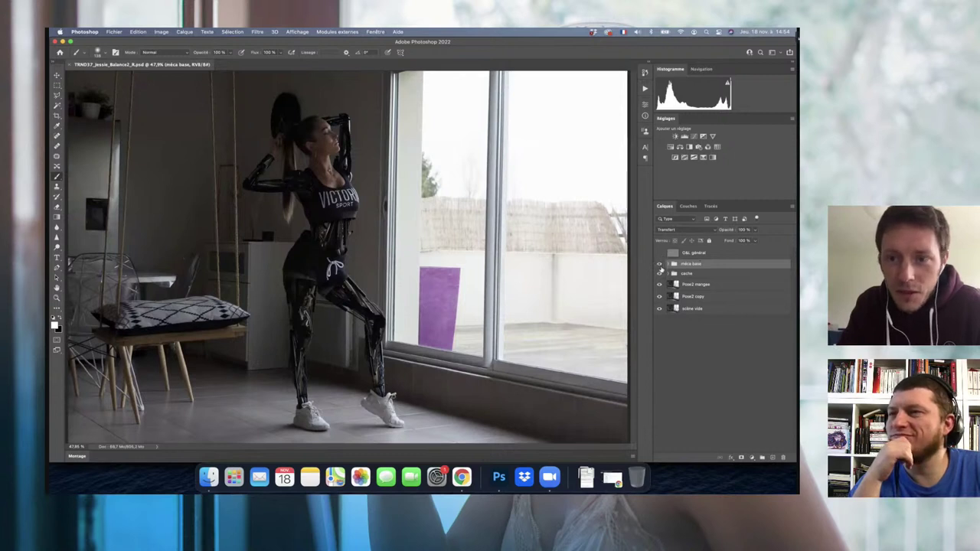
left_click(660, 273)
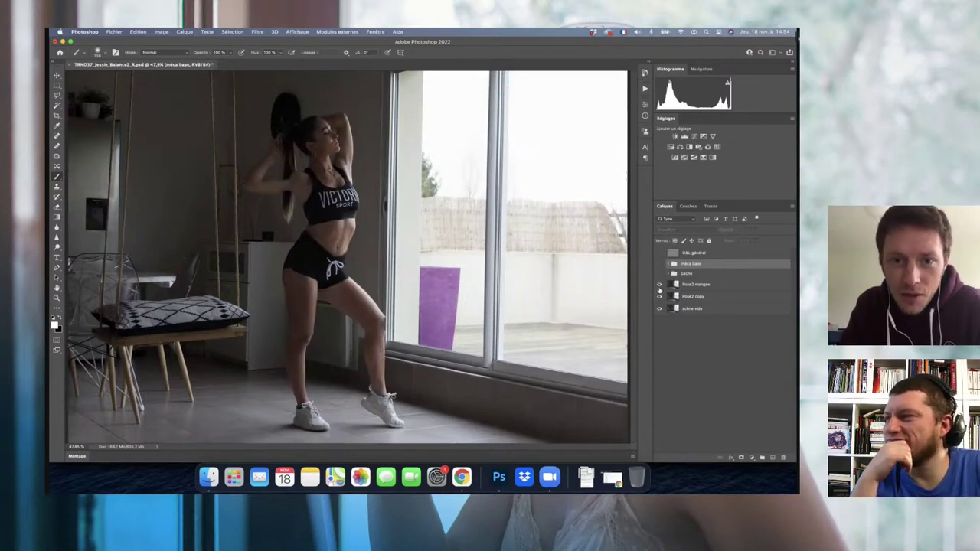
left_click(659, 285)
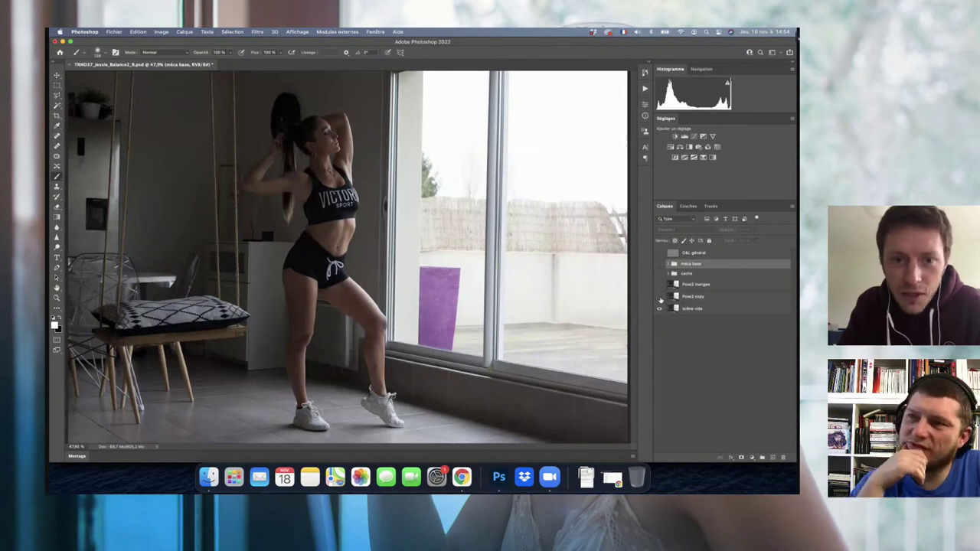
left_click(659, 297)
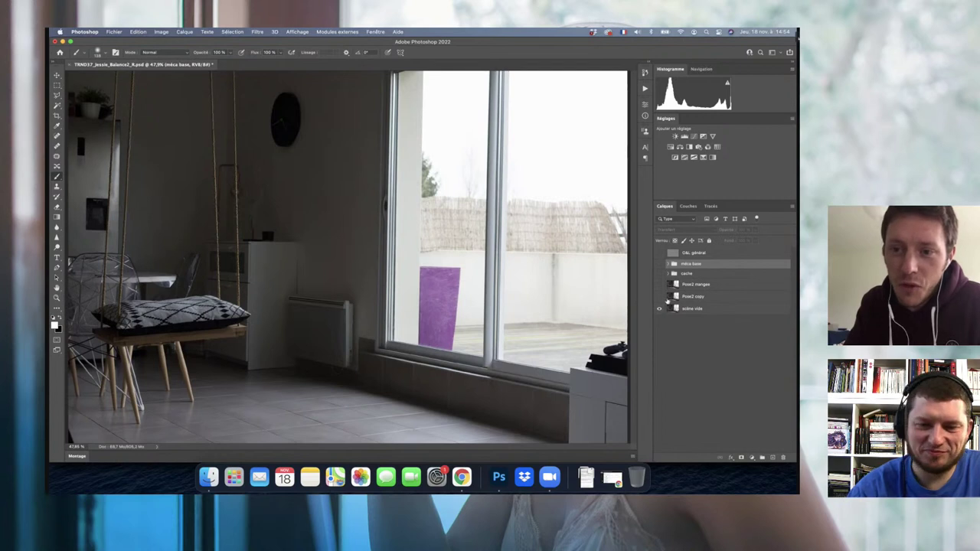
left_click(659, 296)
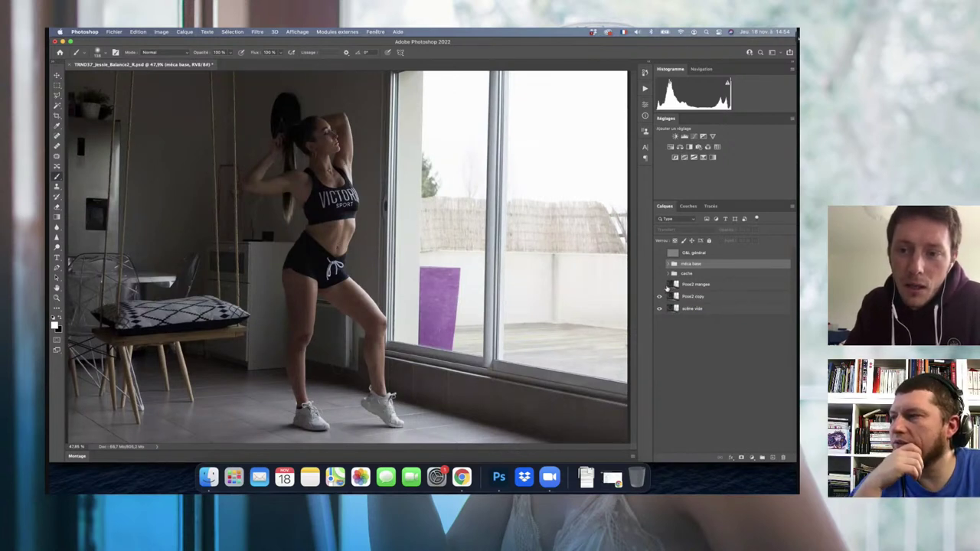
Step: Show Pose2 mangee again and turn on the expanded cache group
left_click(661, 285)
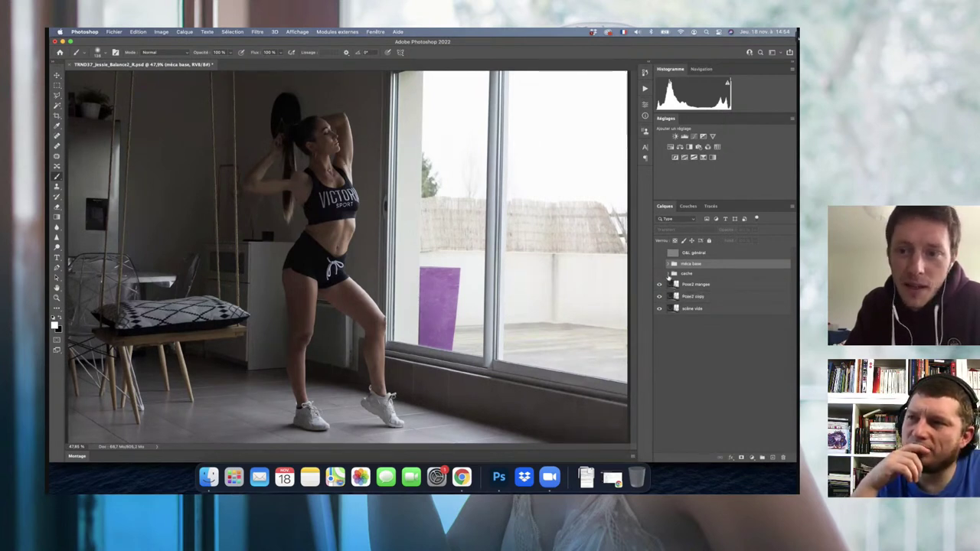
left_click(672, 274)
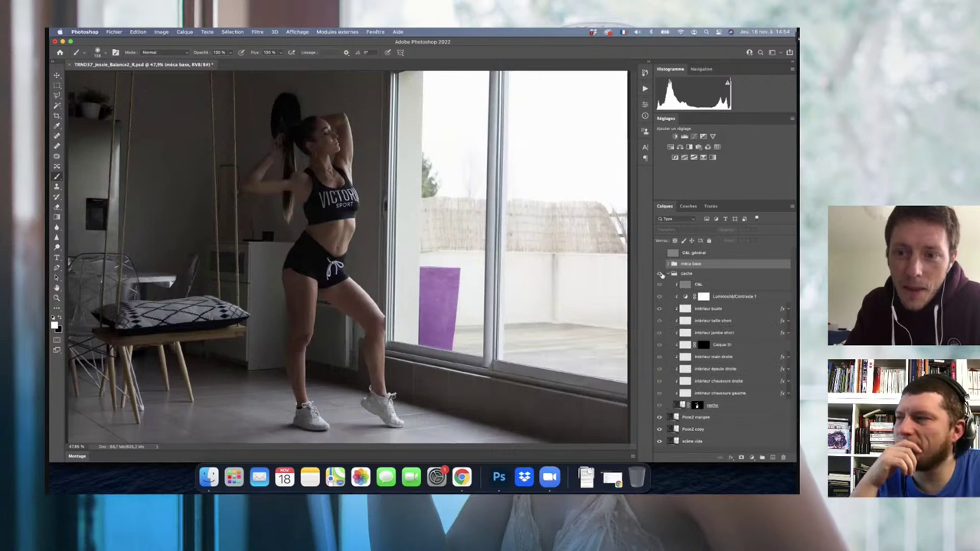
left_click(660, 274)
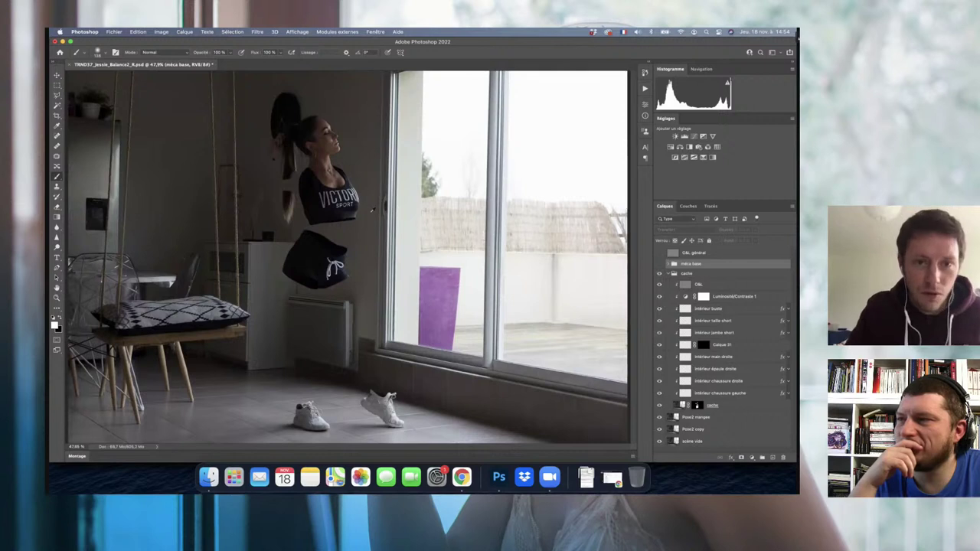
Step: Zoom in to compare the intérieur buste layer on and off, then fit the image to screen
scroll(322, 216, "up", 3)
scroll(322, 217, "up", 3)
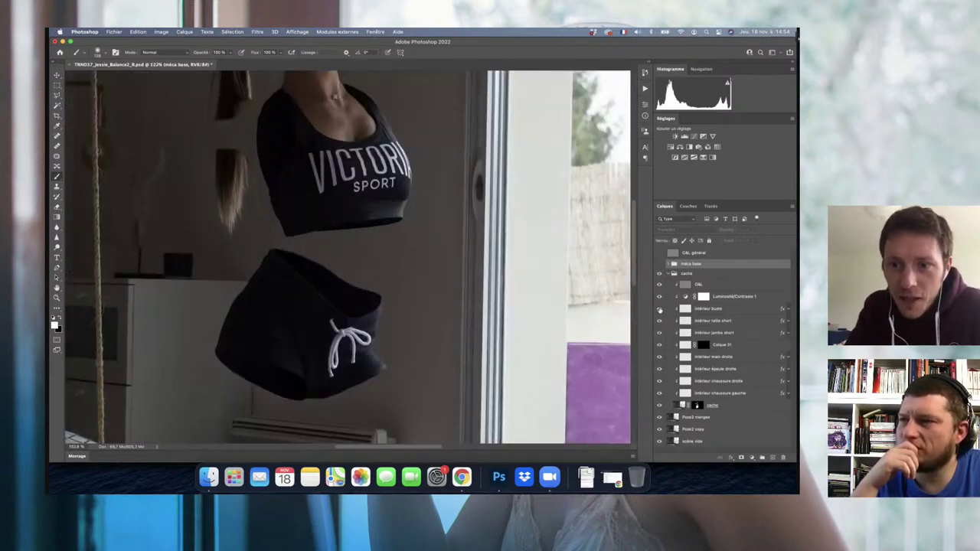
left_click(659, 309)
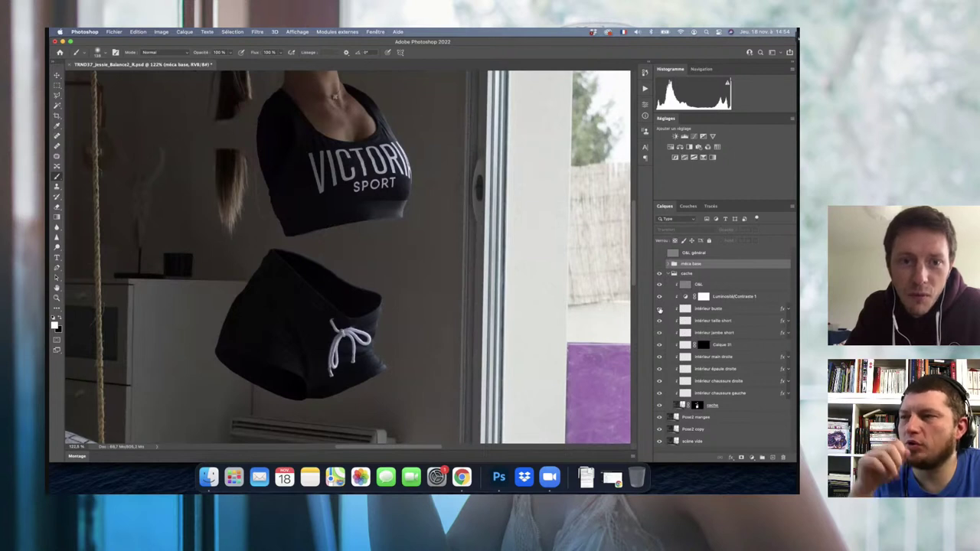
left_click(659, 309)
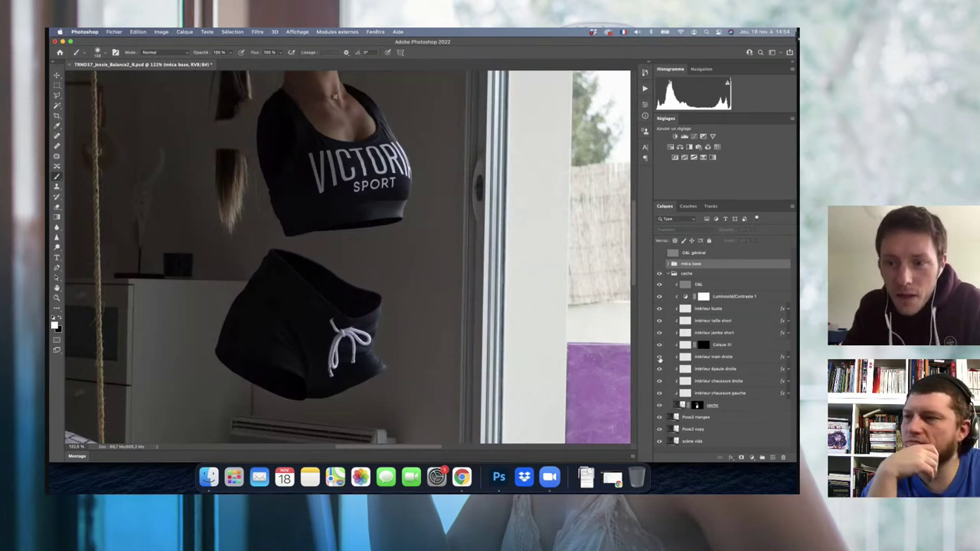
key("super+0")
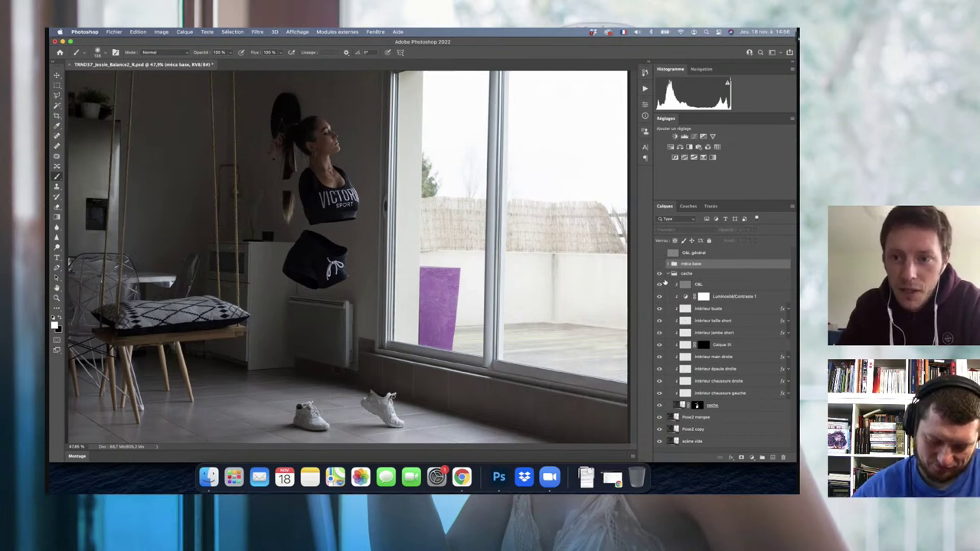
Step: Collapse the cache group, then show and expand the méca base group
left_click(669, 274)
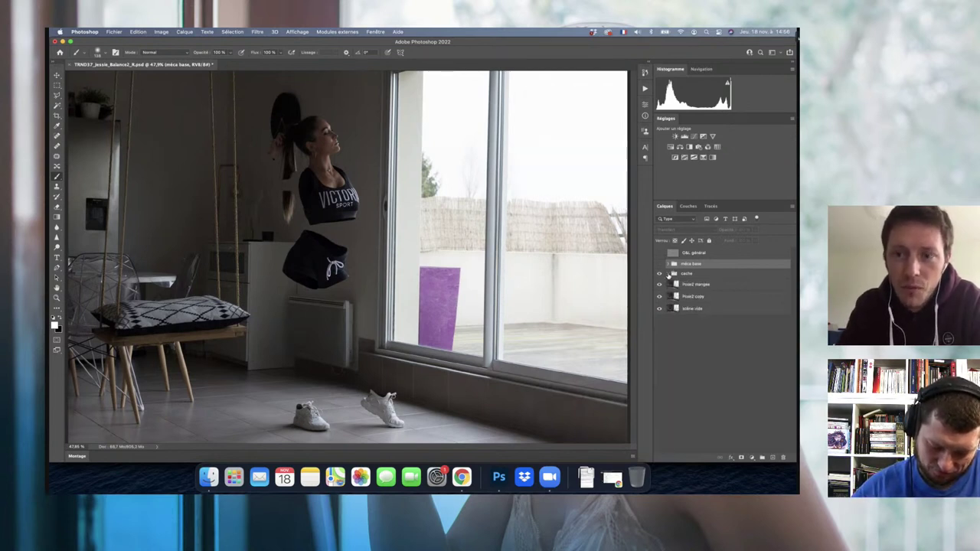
left_click(659, 263)
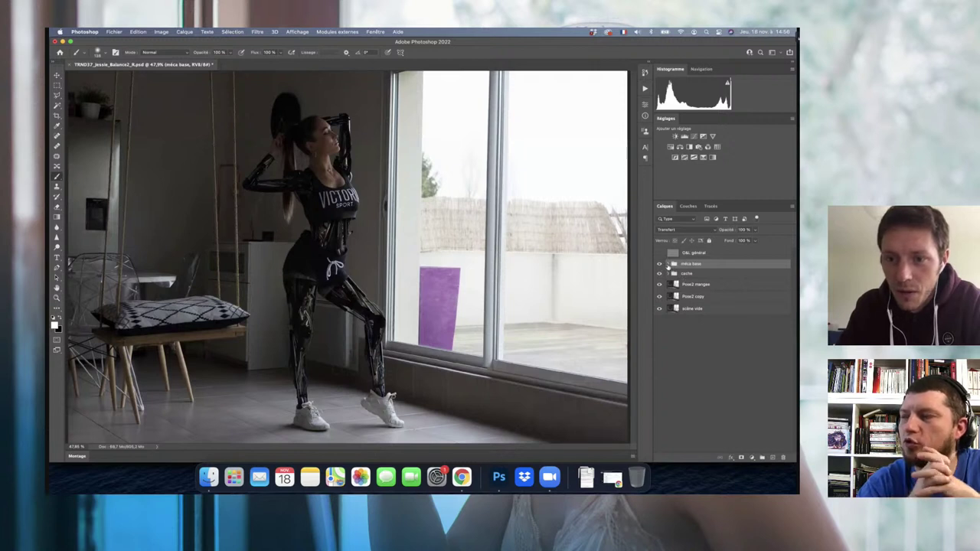
left_click(667, 264)
Step: Toggle the jambe gauche group off and back on, then expand it
scroll(739, 318, "down", 2)
scroll(738, 318, "down", 1)
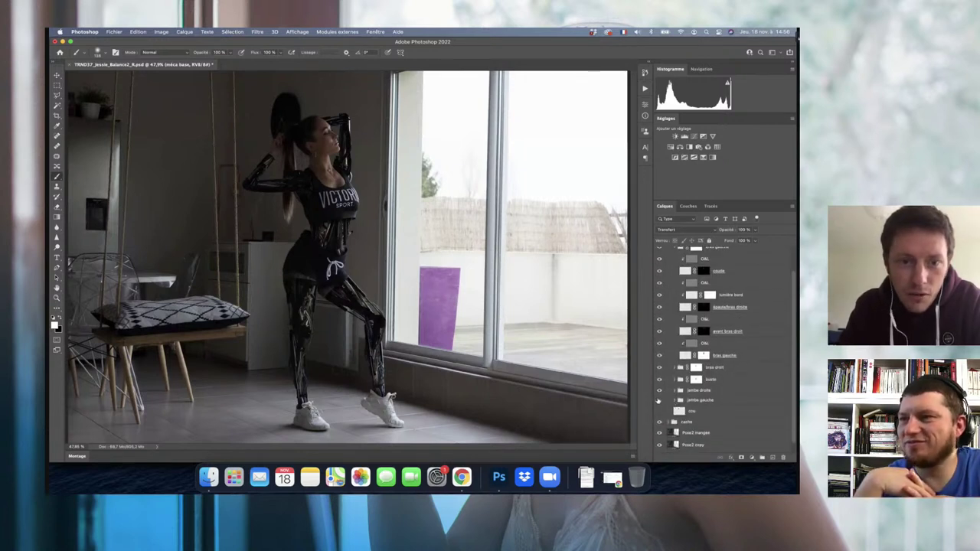
left_click(659, 400)
left_click(659, 400)
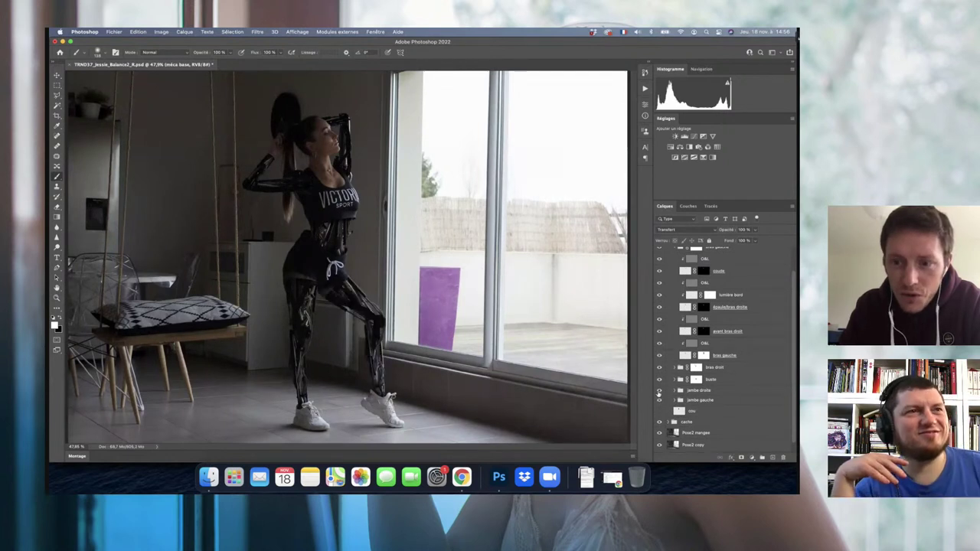
left_click(679, 400)
scroll(707, 392, "down", 3)
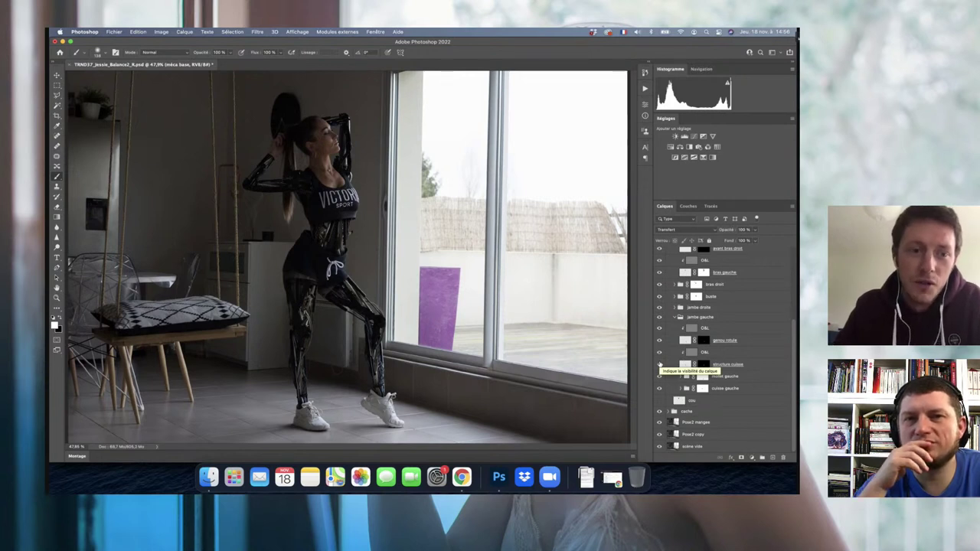
Step: Select the Lasso tool and zoom in on the mechanical knee joint
left_click(660, 364)
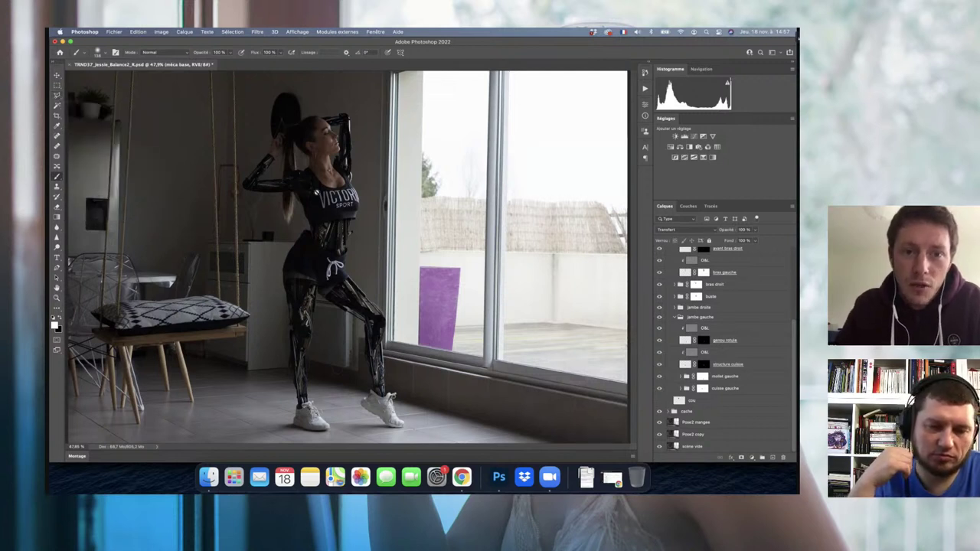
left_click(56, 96)
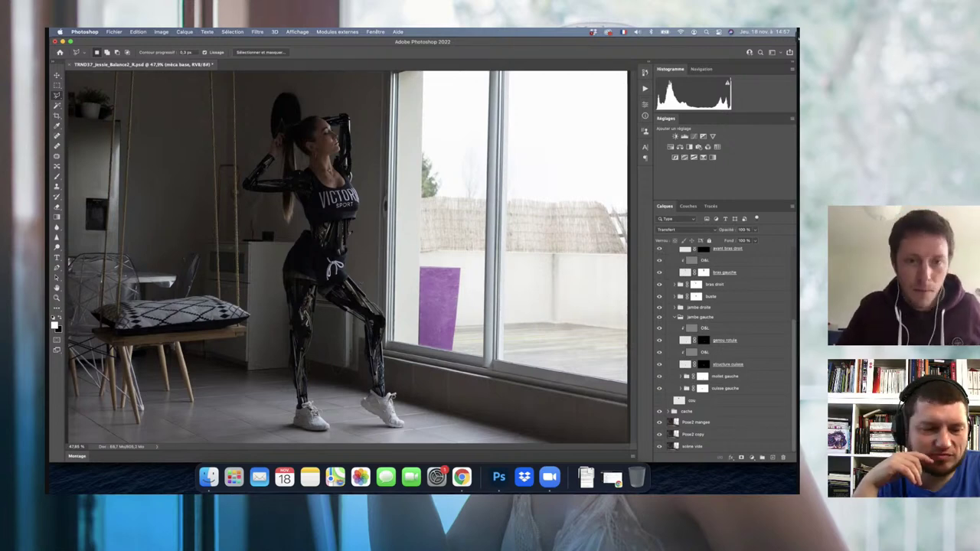
scroll(353, 307, "up", 1)
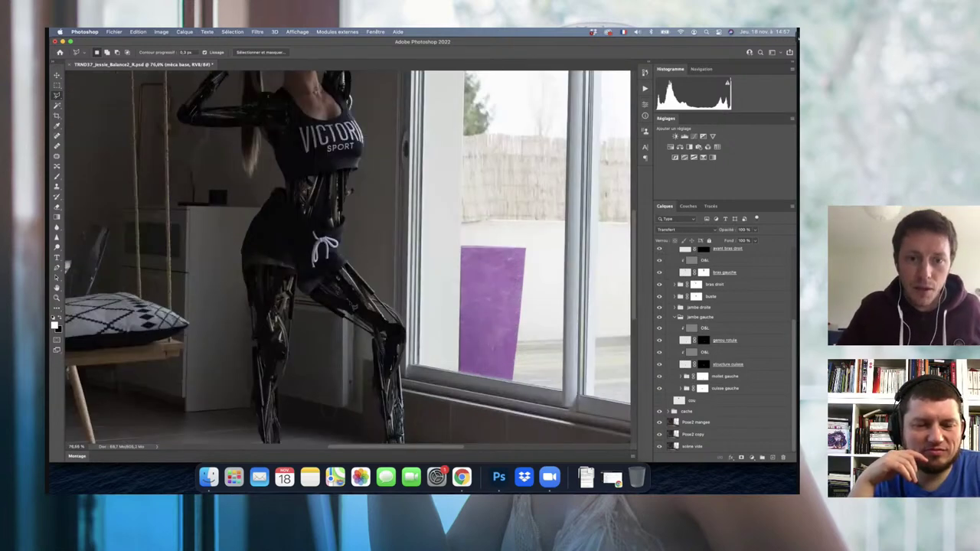
scroll(353, 307, "up", 1)
scroll(353, 306, "up", 1)
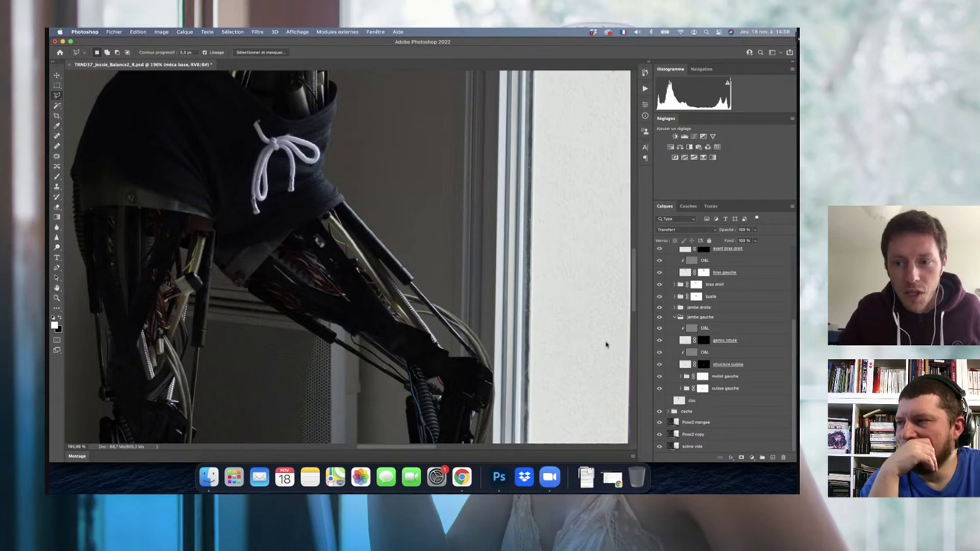
left_click(704, 340, "alt")
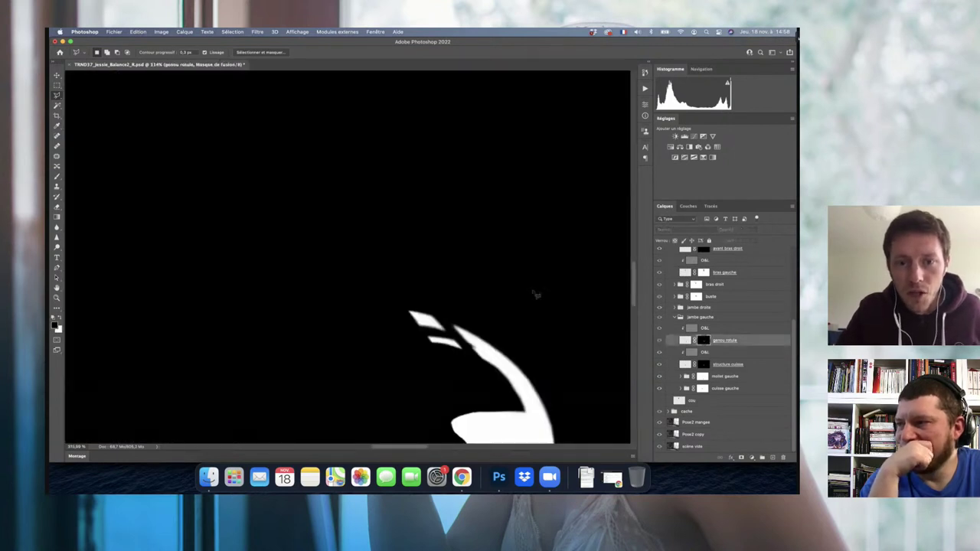
left_click_drag(531, 291, 409, 158)
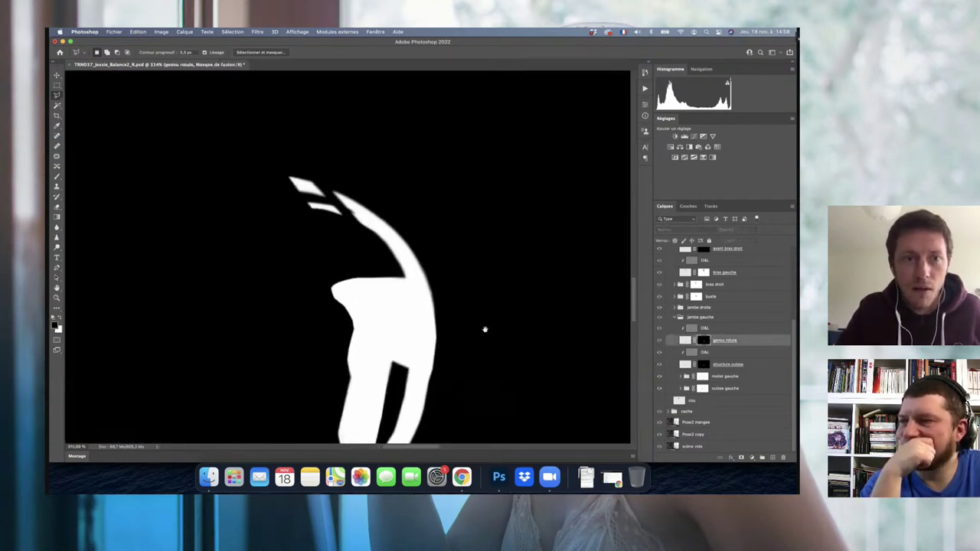
left_click_drag(487, 291, 488, 268)
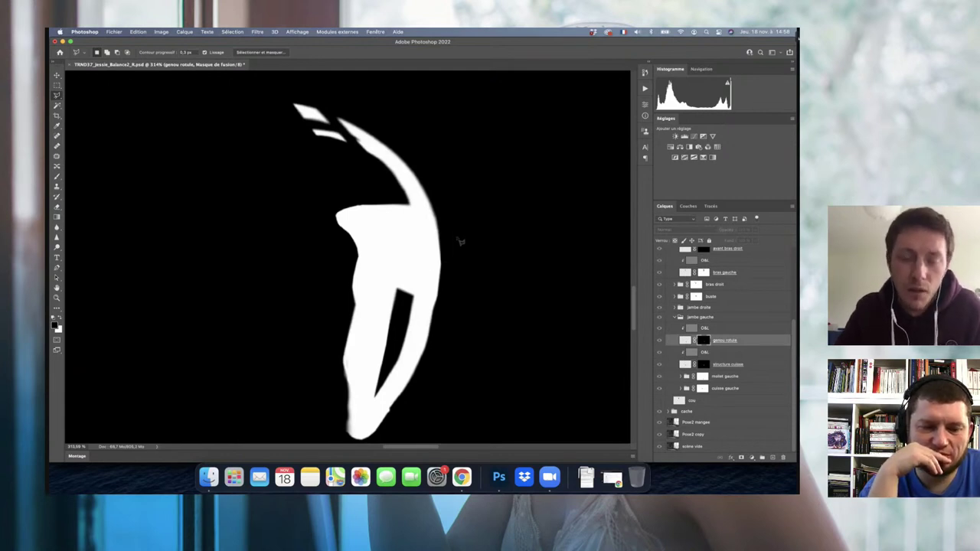
left_click(703, 341, "alt")
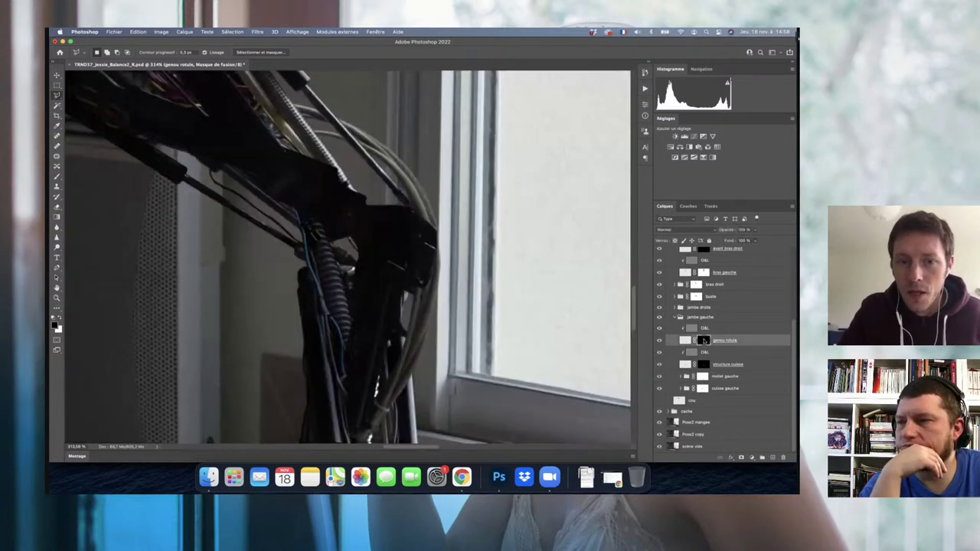
key("super+0")
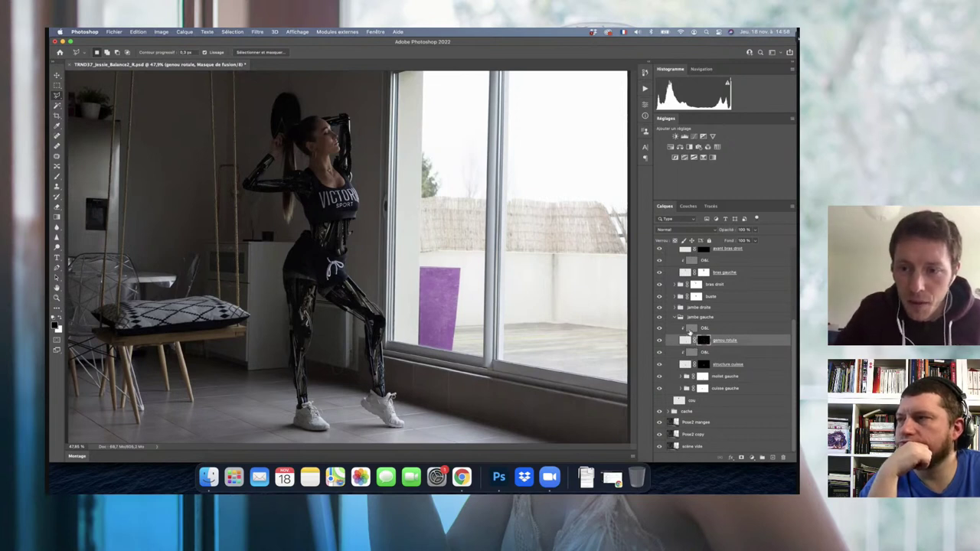
Step: Select the C&L layer, expand jambe droite, zoom on the legs and switch to Move (V)
left_click(721, 329)
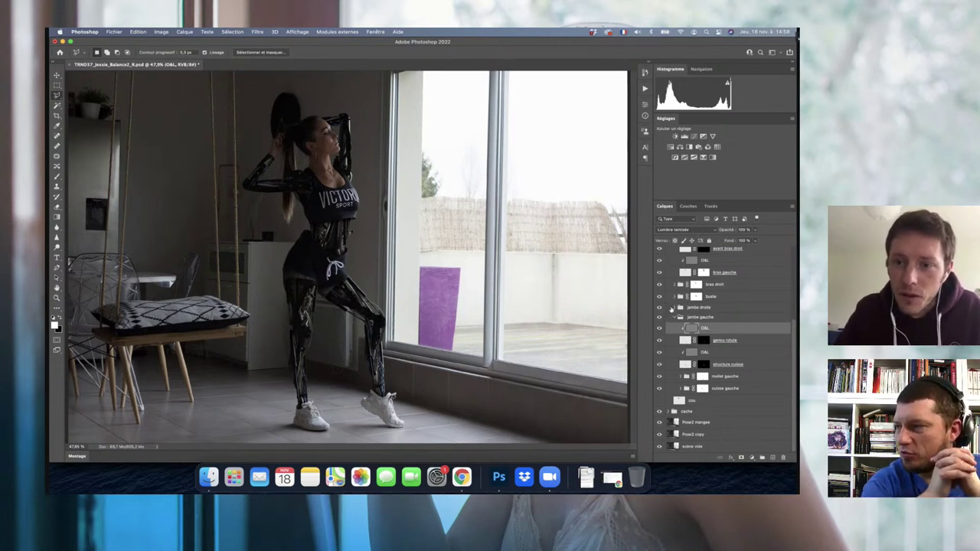
left_click(675, 309)
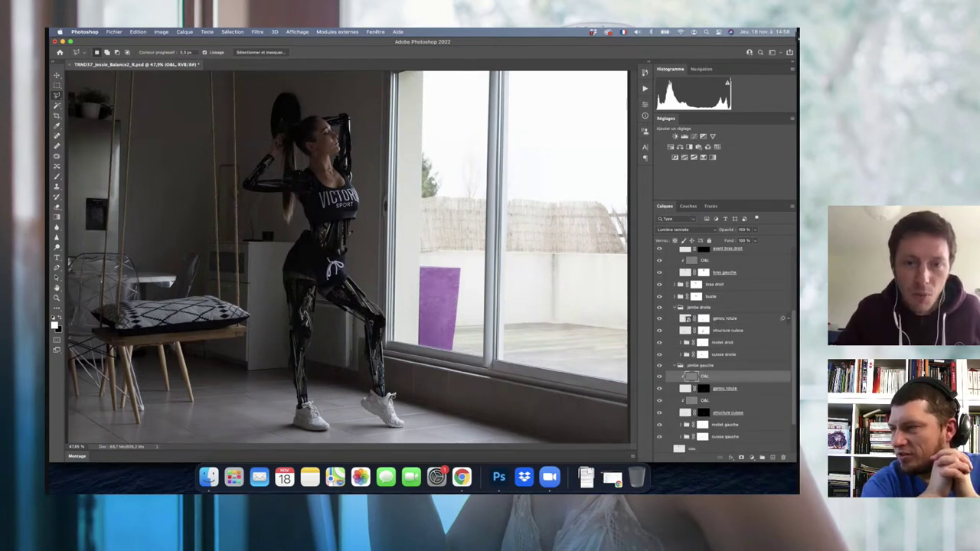
scroll(371, 375, "up", 2)
scroll(366, 380, "up", 2)
scroll(367, 379, "up", 1)
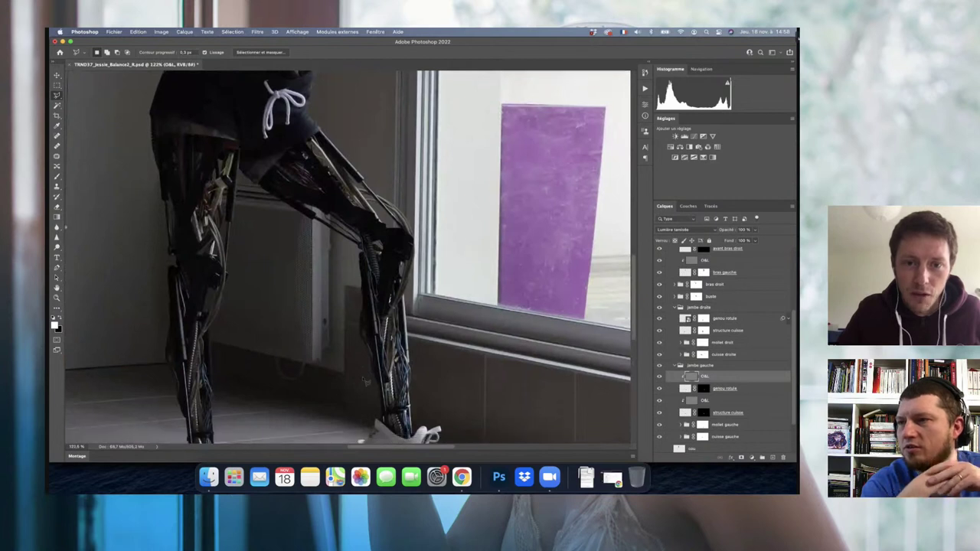
scroll(368, 379, "up", 1)
scroll(368, 378, "up", 1)
scroll(369, 377, "up", 1)
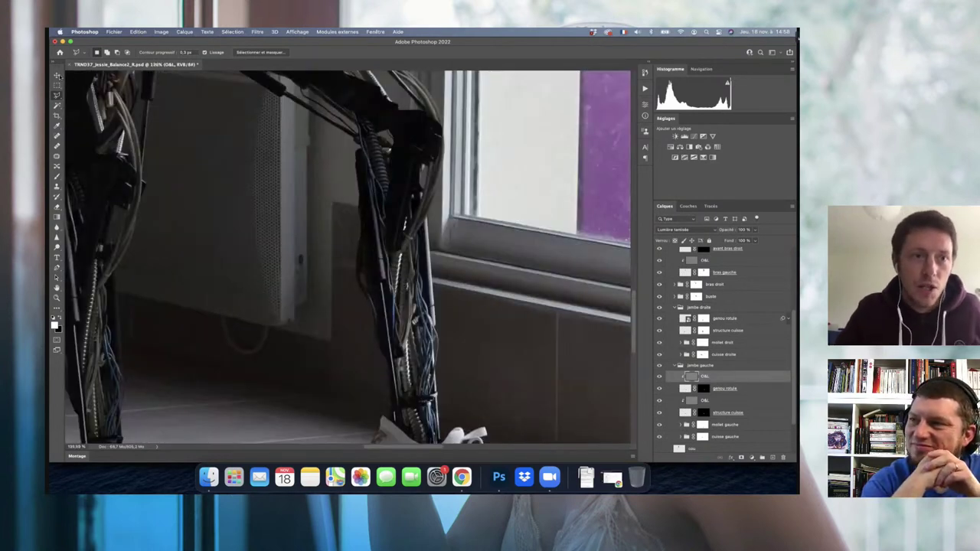
key("v")
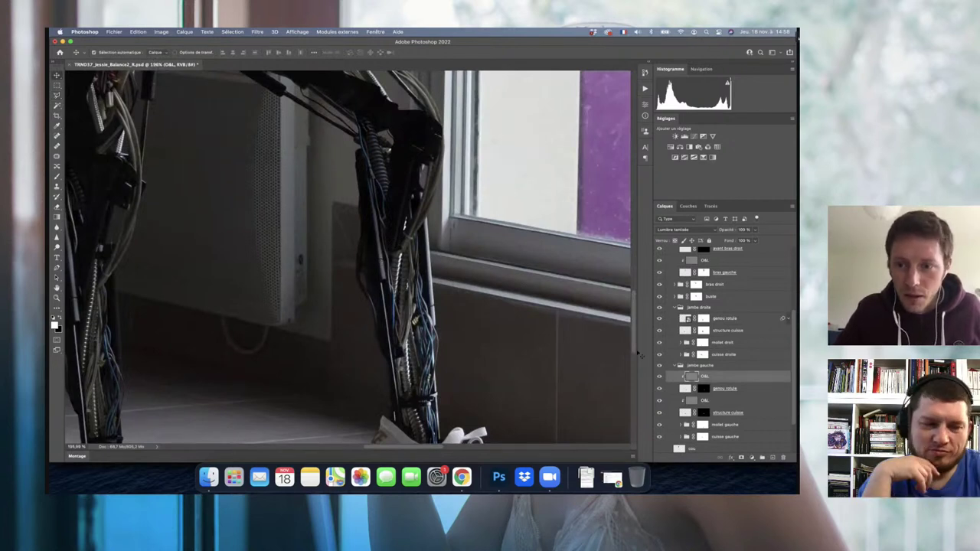
scroll(689, 368, "down", 3)
left_click(680, 388)
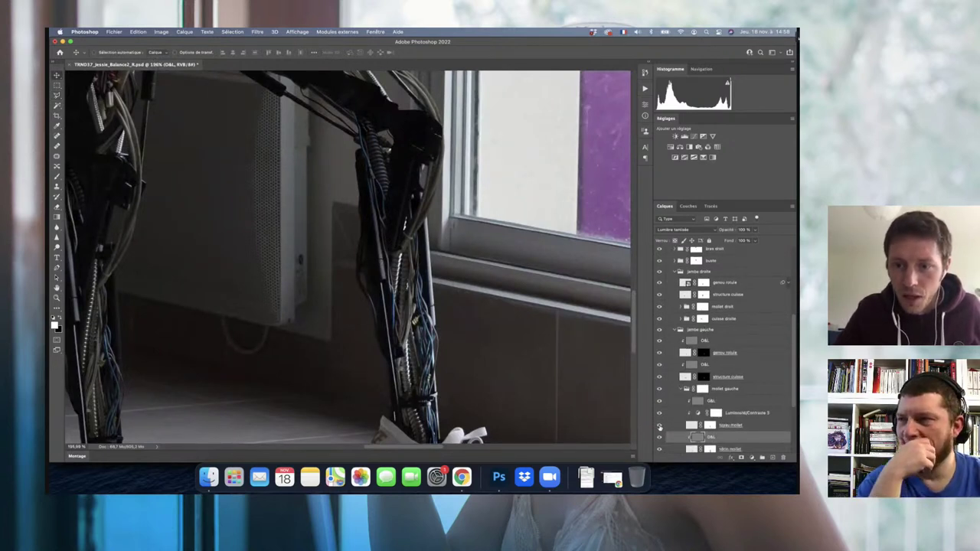
left_click(659, 425)
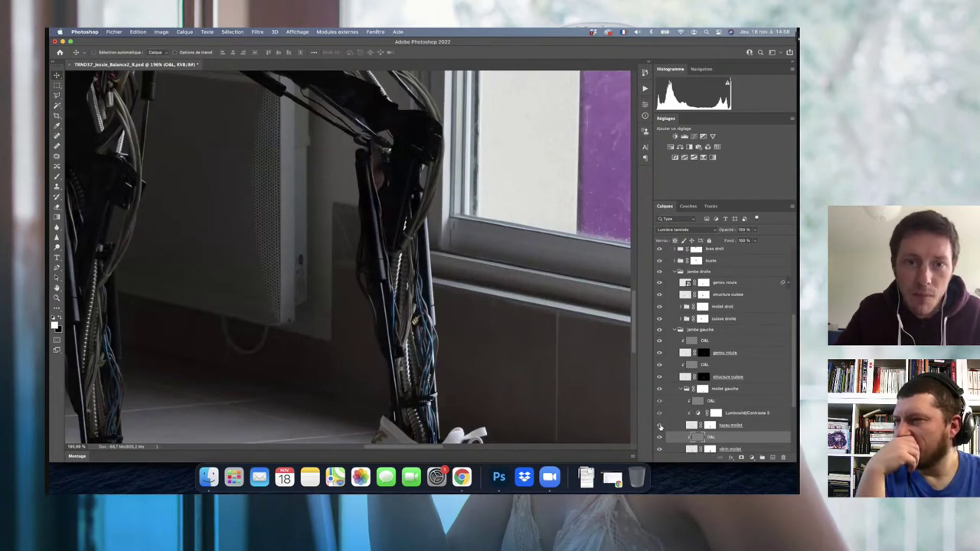
left_click(659, 425)
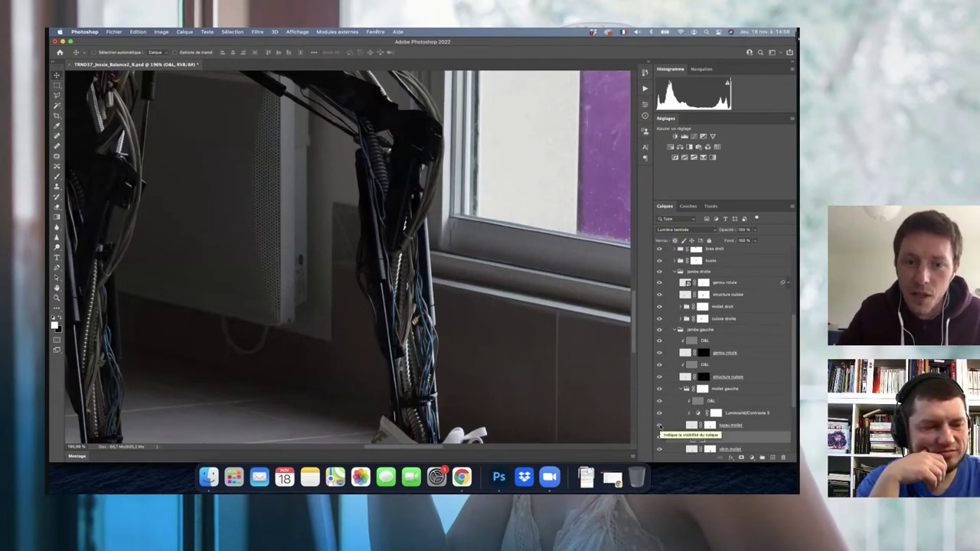
scroll(689, 414, "down", 1)
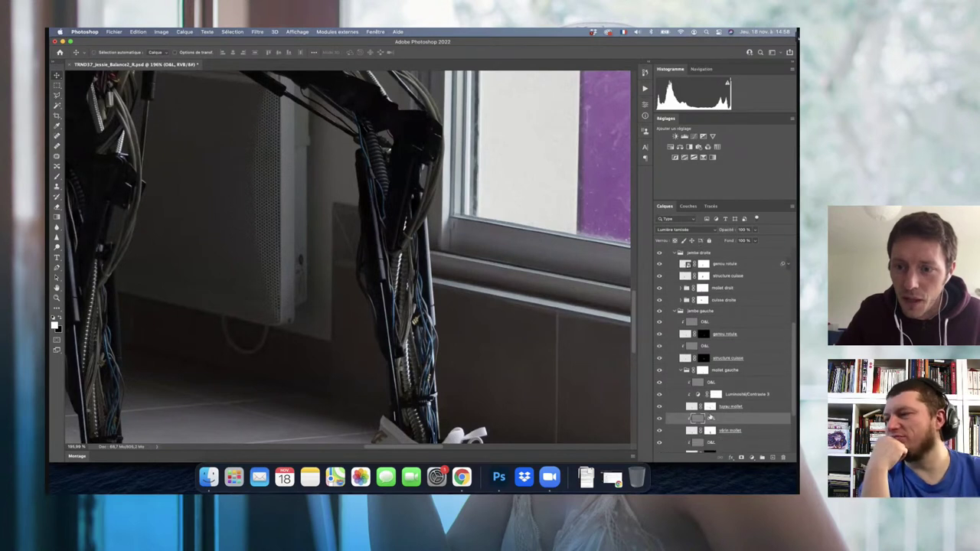
left_click(660, 419)
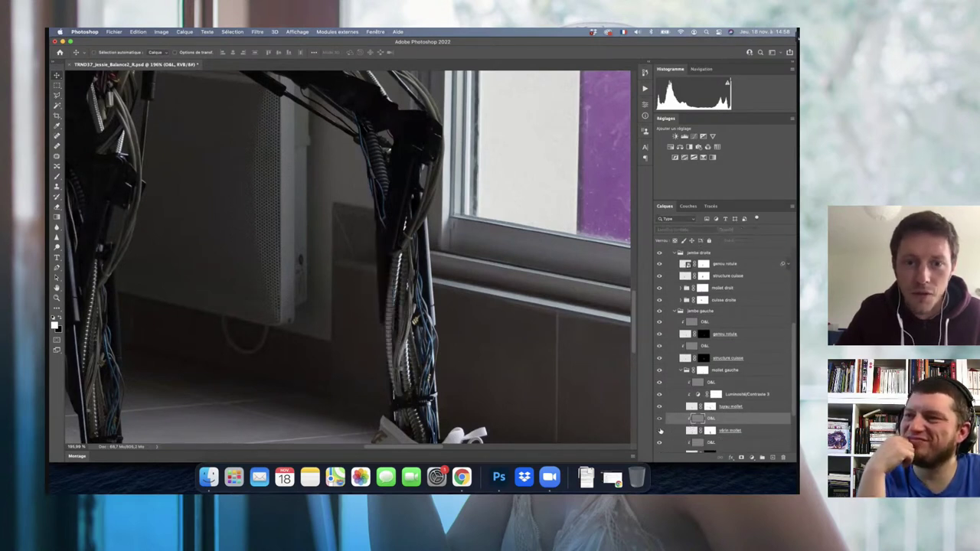
left_click(659, 421)
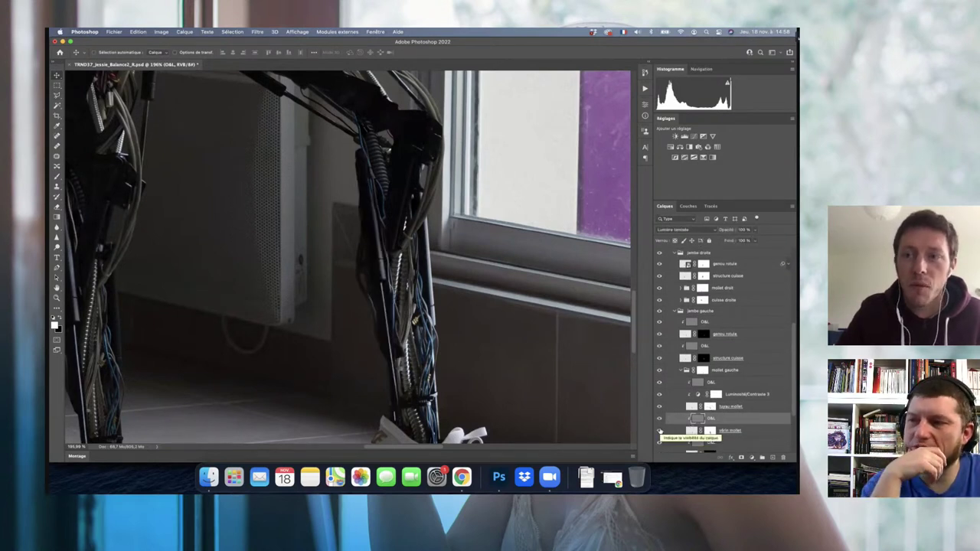
scroll(489, 300, "down", 10)
scroll(488, 299, "down", 3)
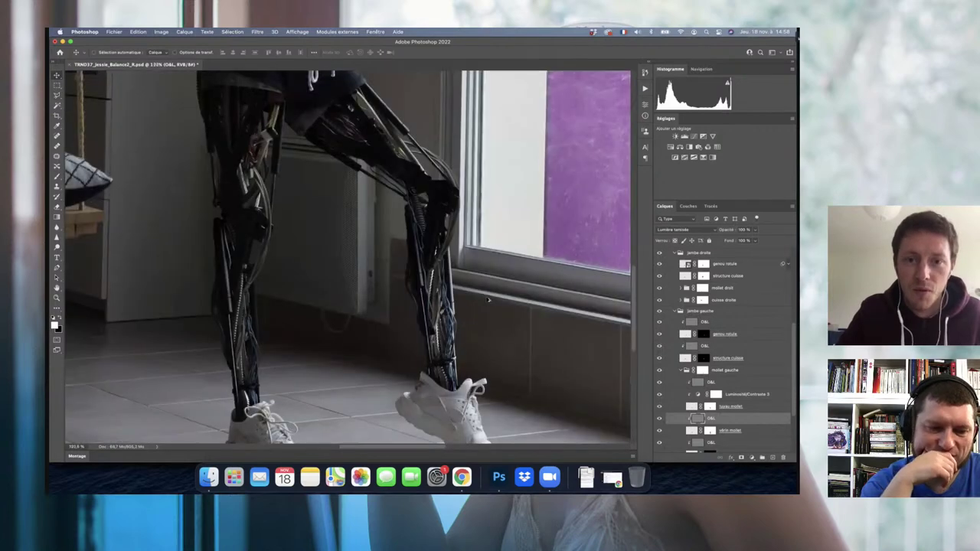
scroll(489, 300, "down", 2)
scroll(488, 299, "down", 1)
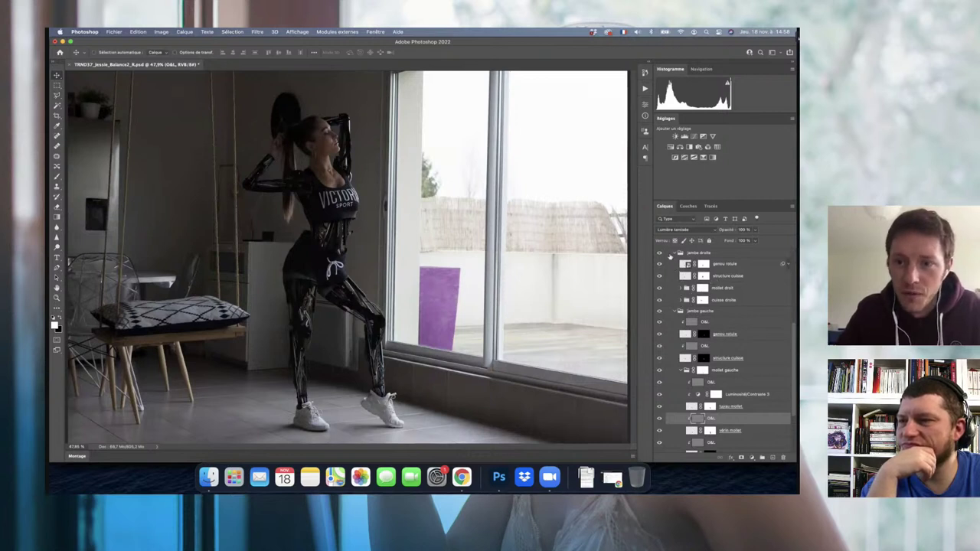
Step: Toggle bras gauche's visibility off and on to compare, then collapse the méca base group
scroll(674, 264, "up", 3)
scroll(674, 263, "up", 2)
scroll(674, 263, "up", 2)
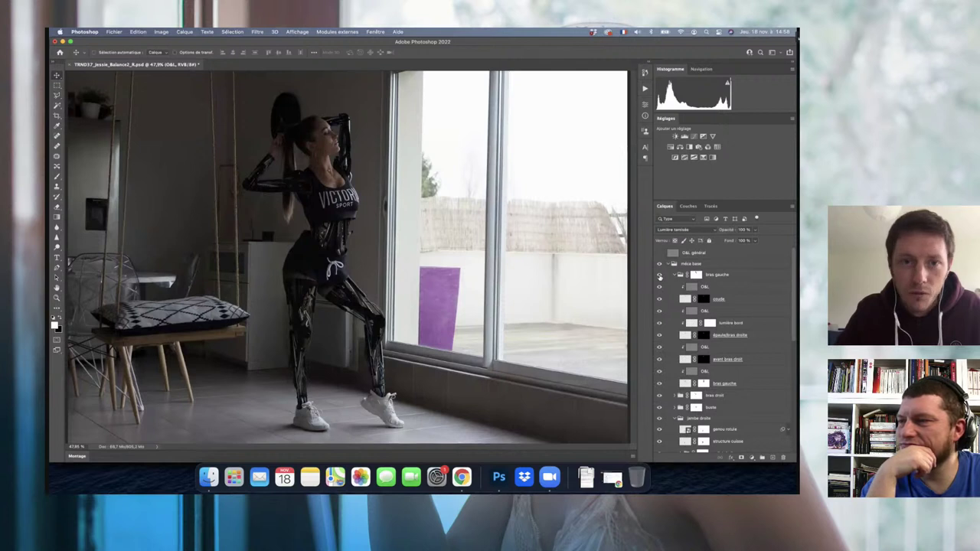
left_click(659, 276)
left_click(660, 276)
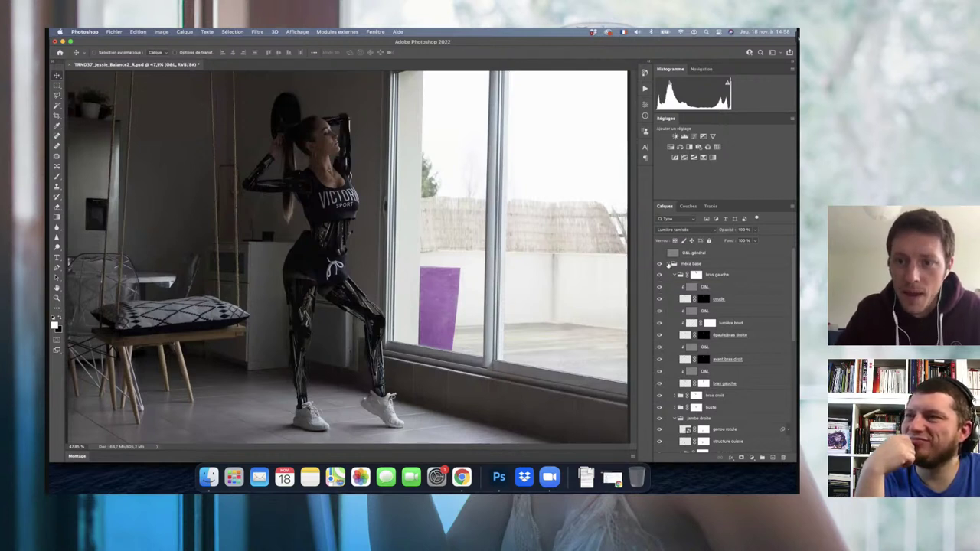
left_click(668, 264)
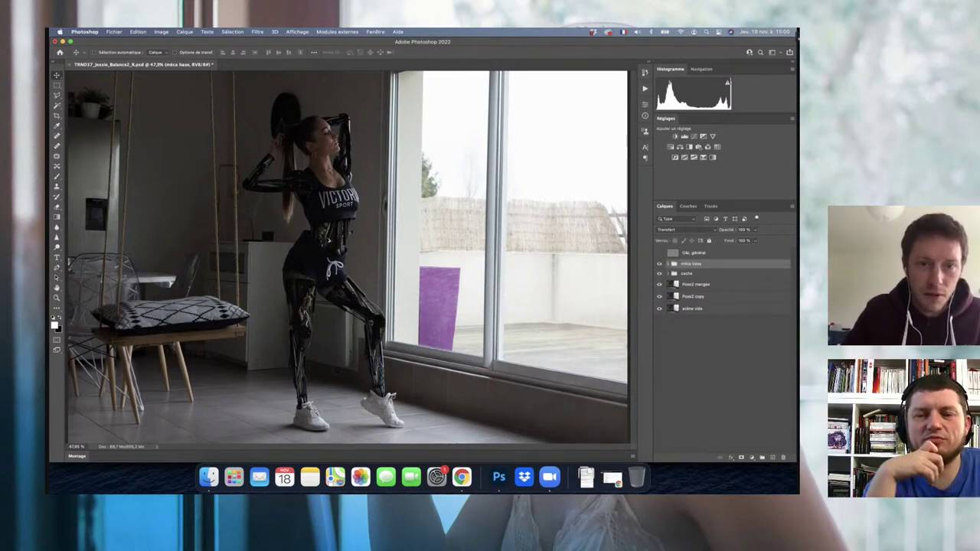
scroll(328, 245, "up", 3)
scroll(328, 245, "up", 3)
scroll(328, 245, "up", 3)
scroll(328, 245, "up", 3)
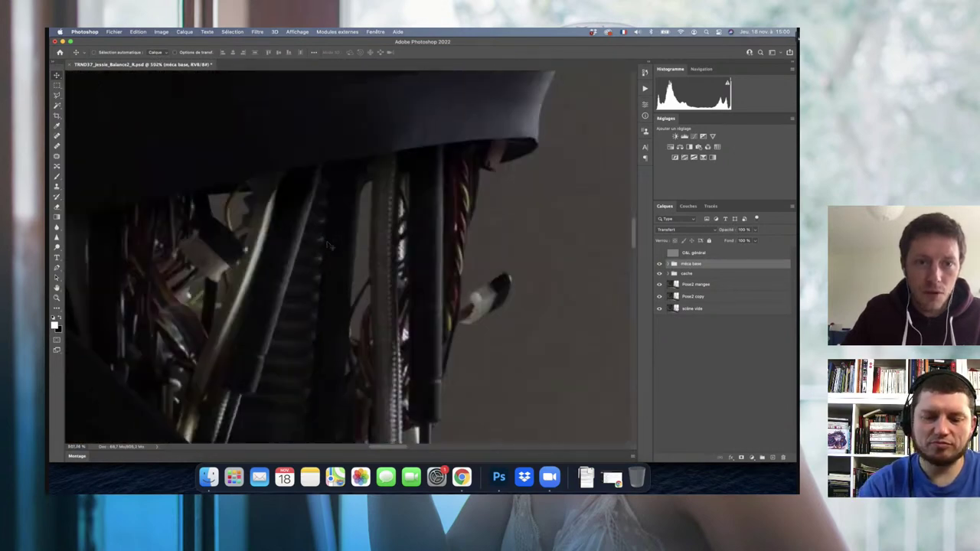
scroll(327, 245, "up", 2)
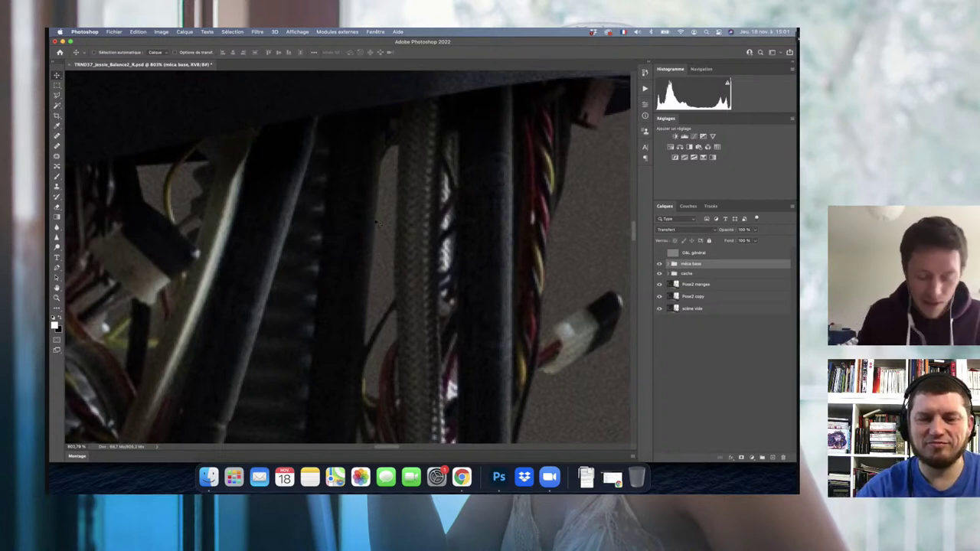
key("super+0")
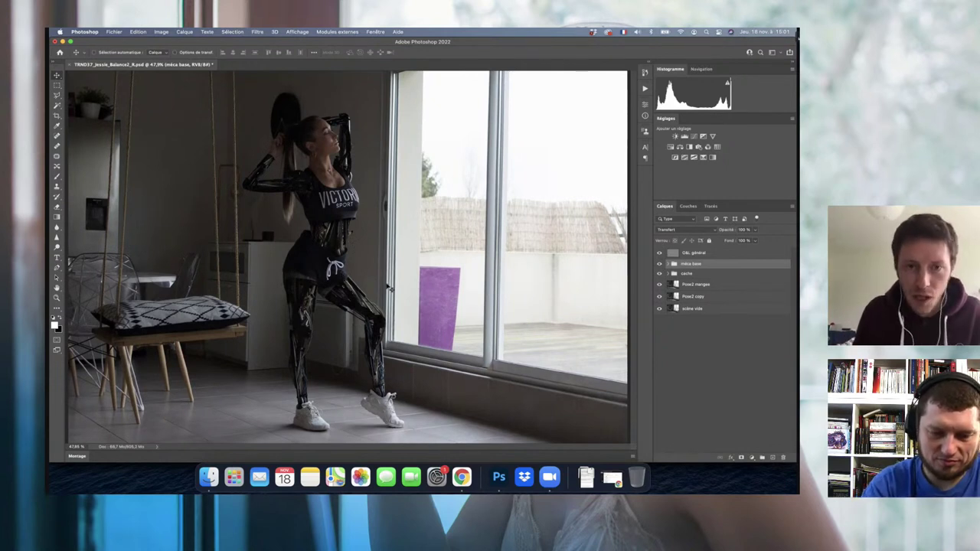
Step: Hide Photoshop and bring up the macOS Launchpad app grid
key("super+h")
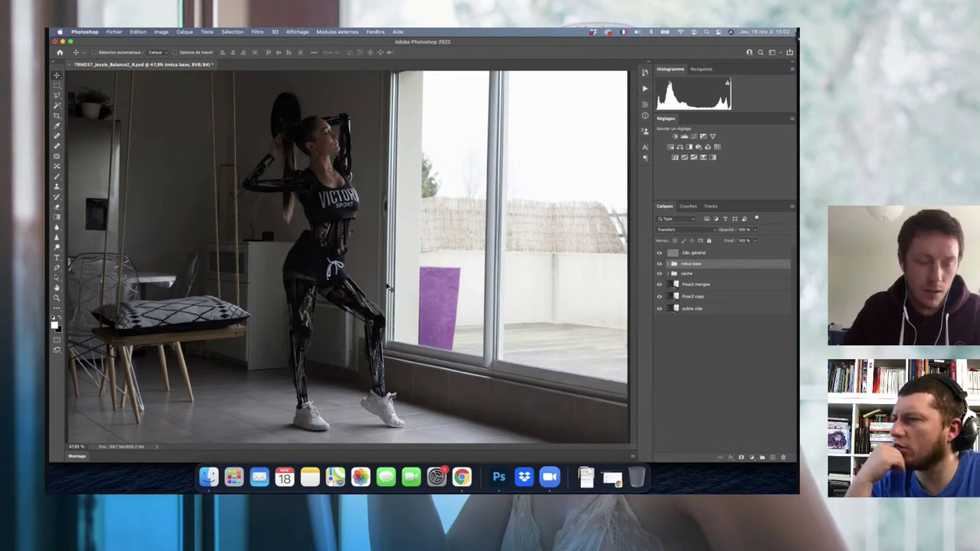
key("F4")
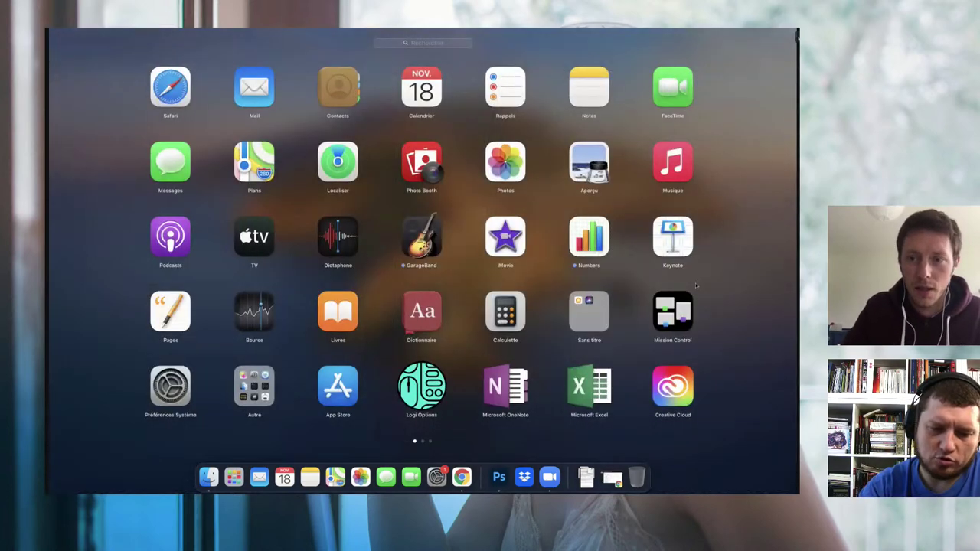
Step: Page through Launchpad, then dismiss it back to the desktop
scroll(477, 297, "right", 3)
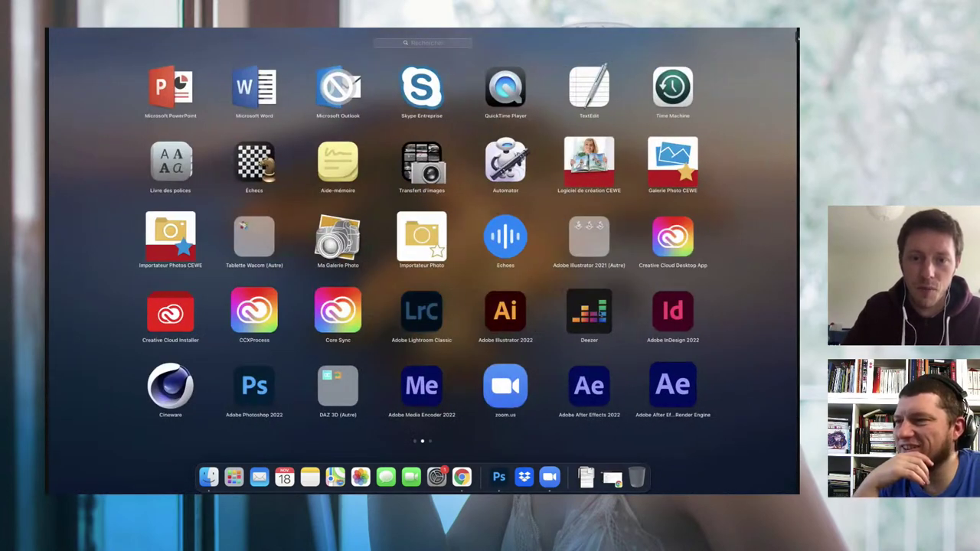
key("Escape")
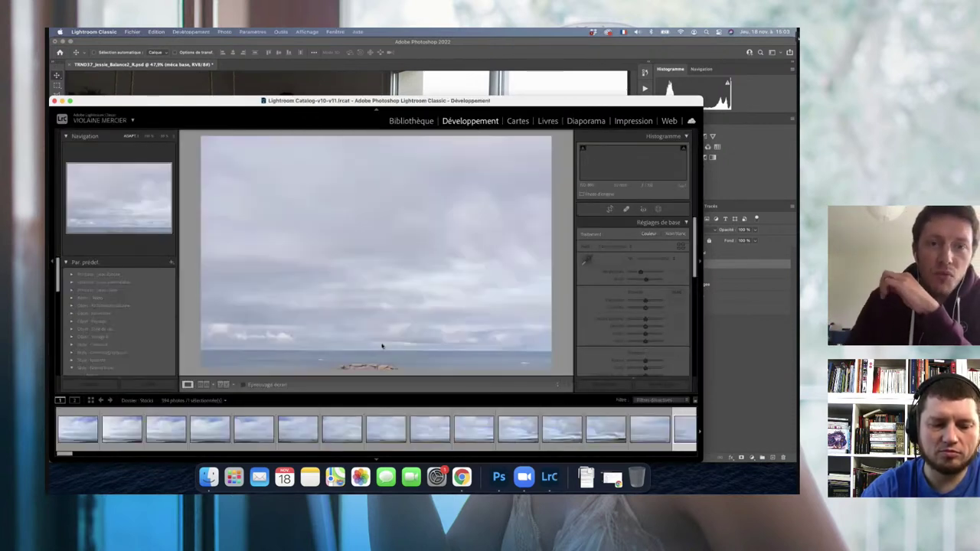
Step: Maximise Lightroom, pick the Selection_Retouches folder in Library, and develop its beach photo
double_click(241, 104)
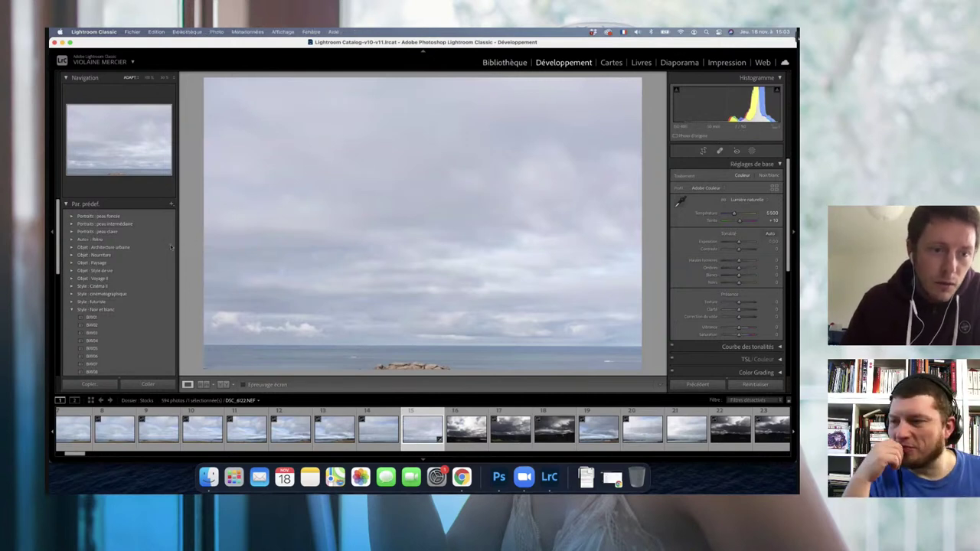
key("g")
scroll(122, 284, "down", 5)
scroll(128, 290, "down", 5)
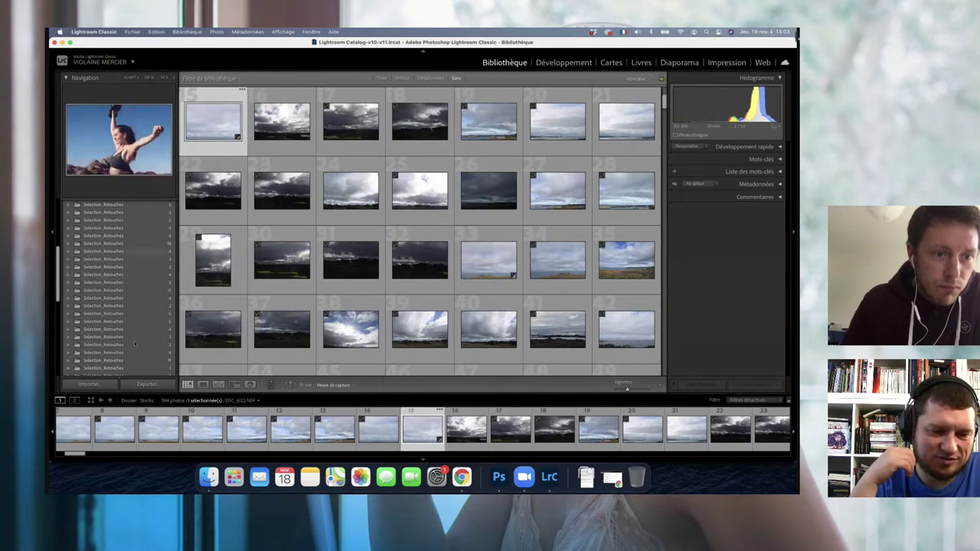
scroll(134, 345, "down", 2)
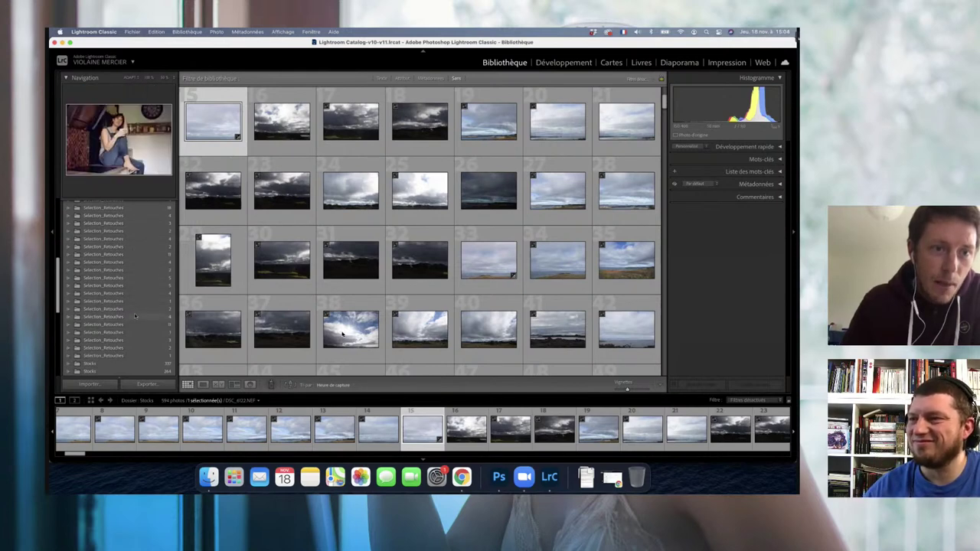
left_click(138, 356)
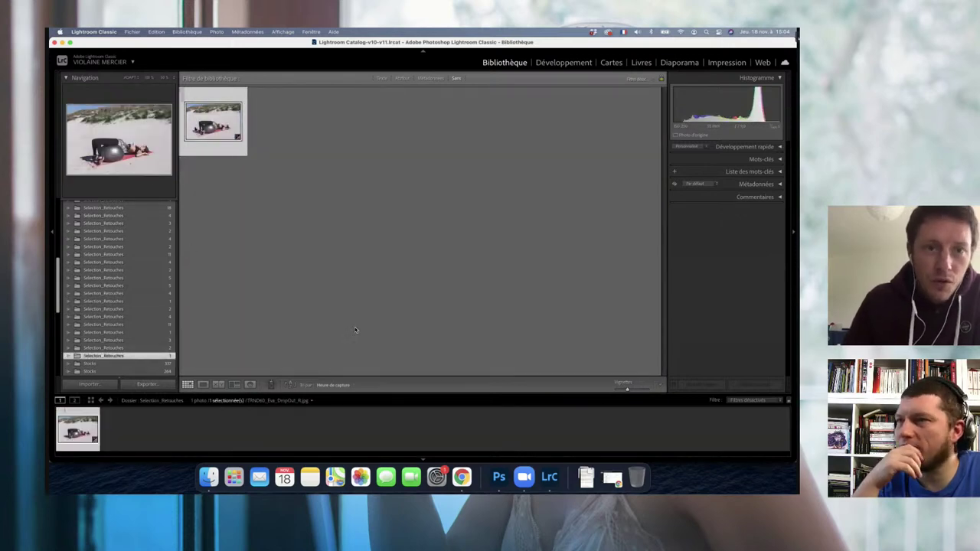
key("d")
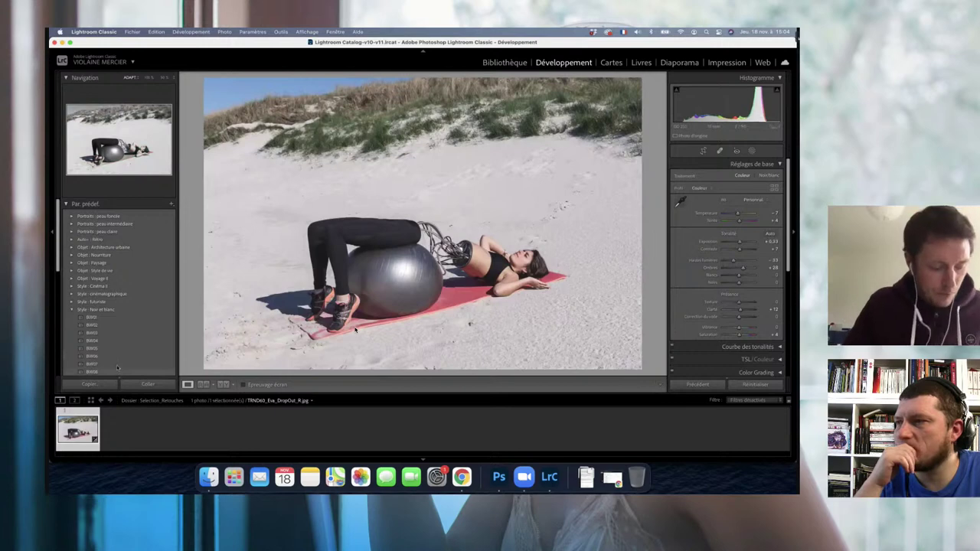
left_click(117, 367)
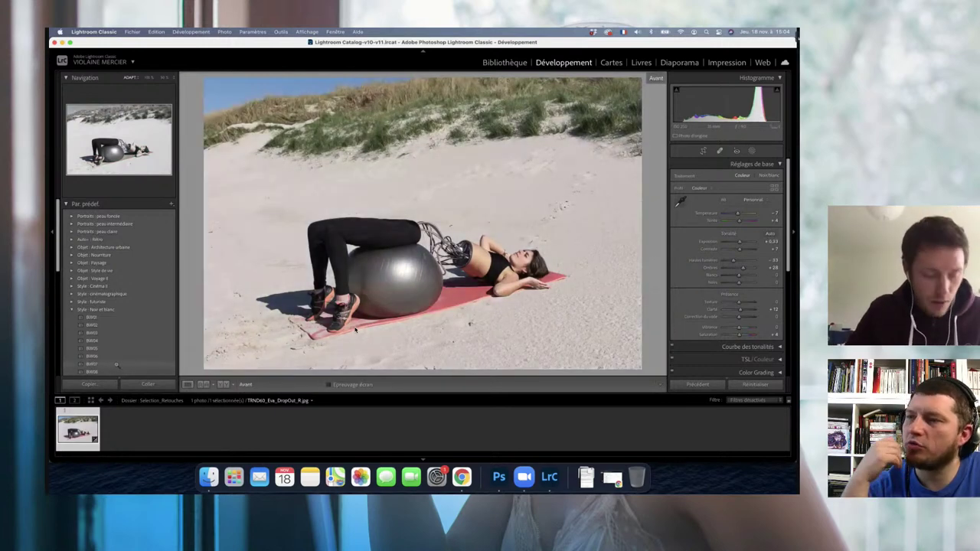
key("backslash")
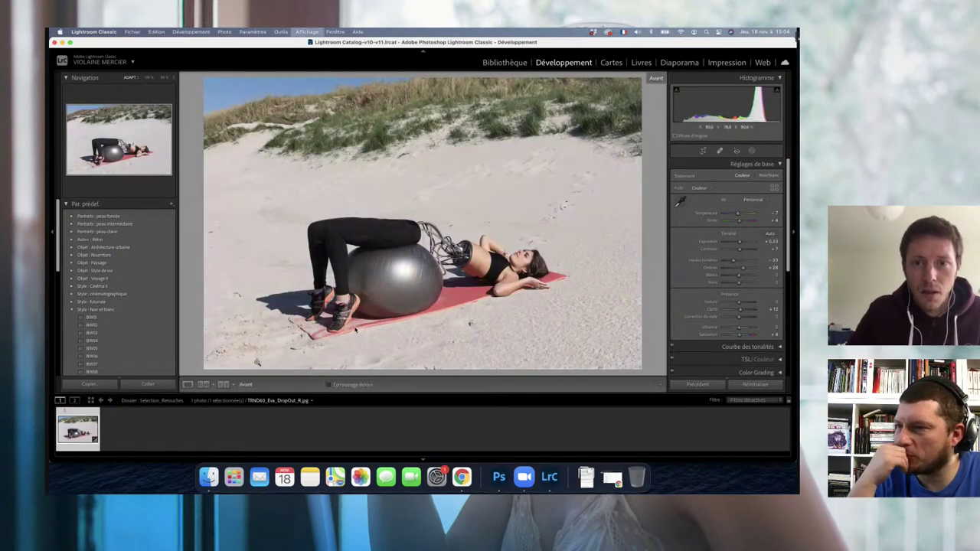
key("backslash")
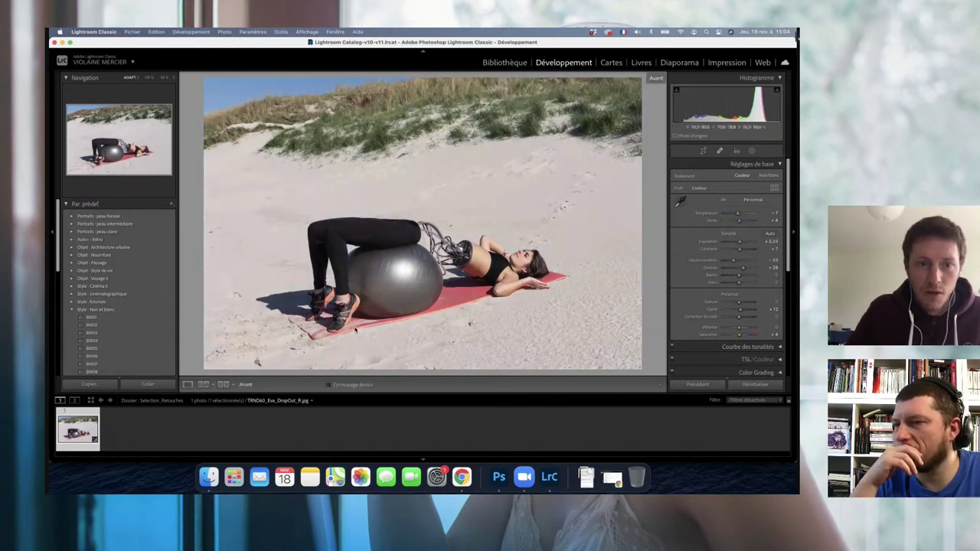
key("super+shift+c")
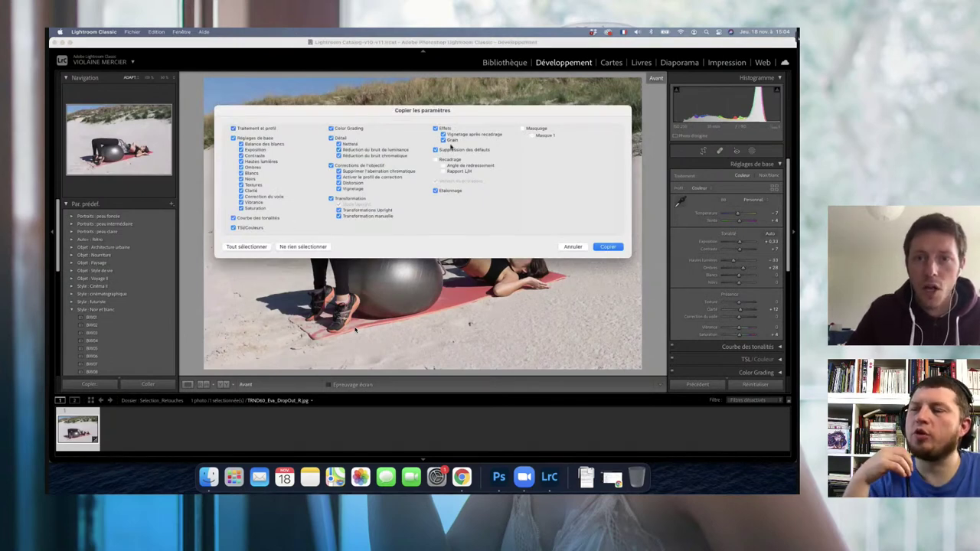
key("Escape")
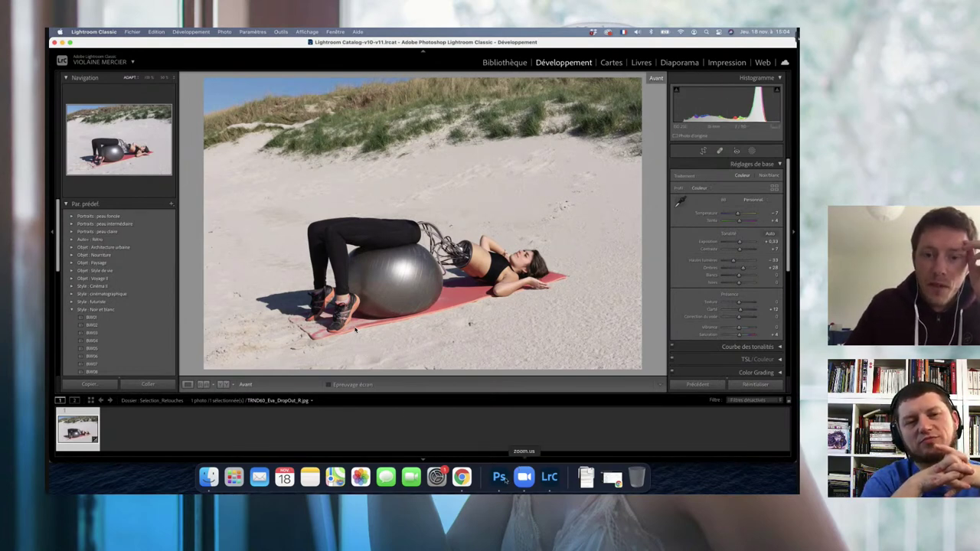
Step: Browse Projet_Beach_Playground > 2021 > Maiwenn > Selection_Retouches and open Maiwenn_HatchOut_R.psd
left_click(208, 477)
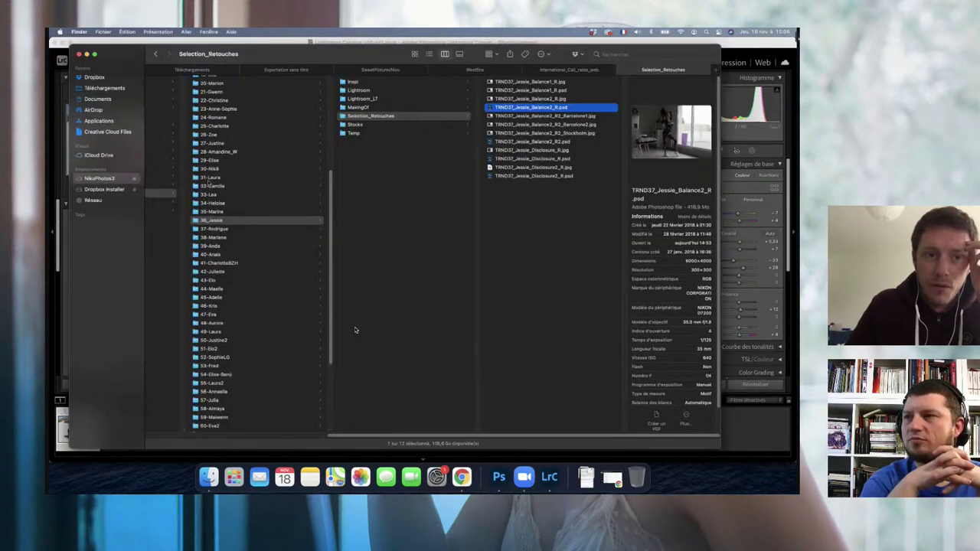
scroll(354, 330, "left", 2)
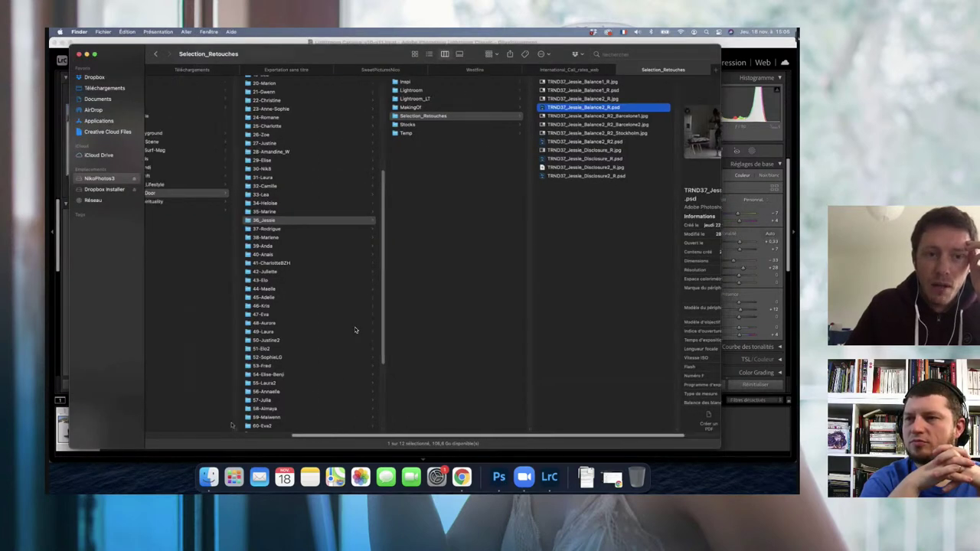
scroll(355, 330, "left", 5)
left_click(306, 133)
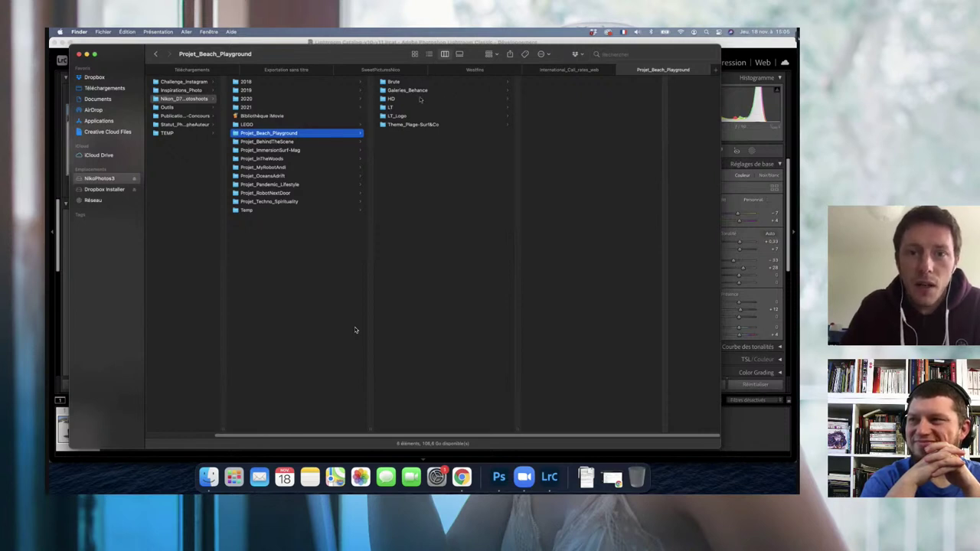
left_click(287, 108)
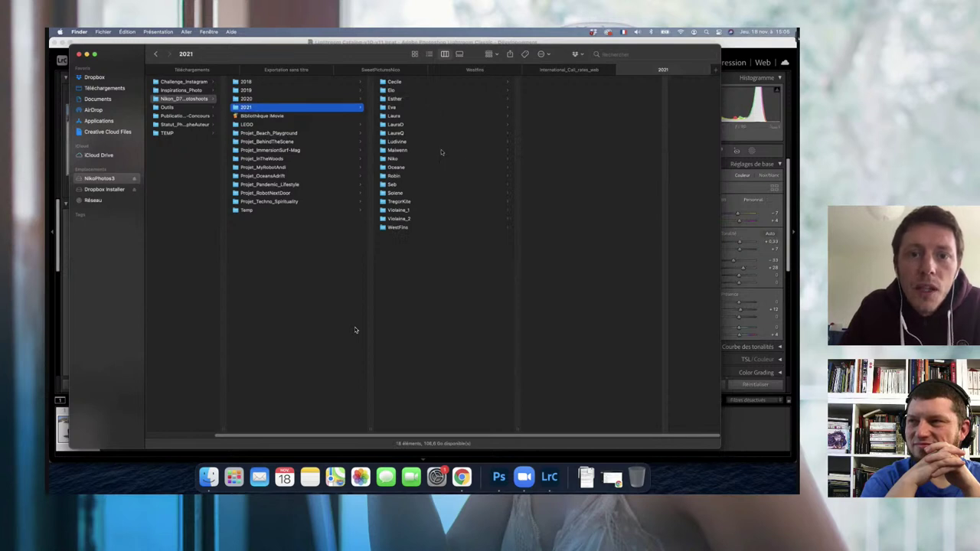
left_click(441, 151)
left_click(558, 107)
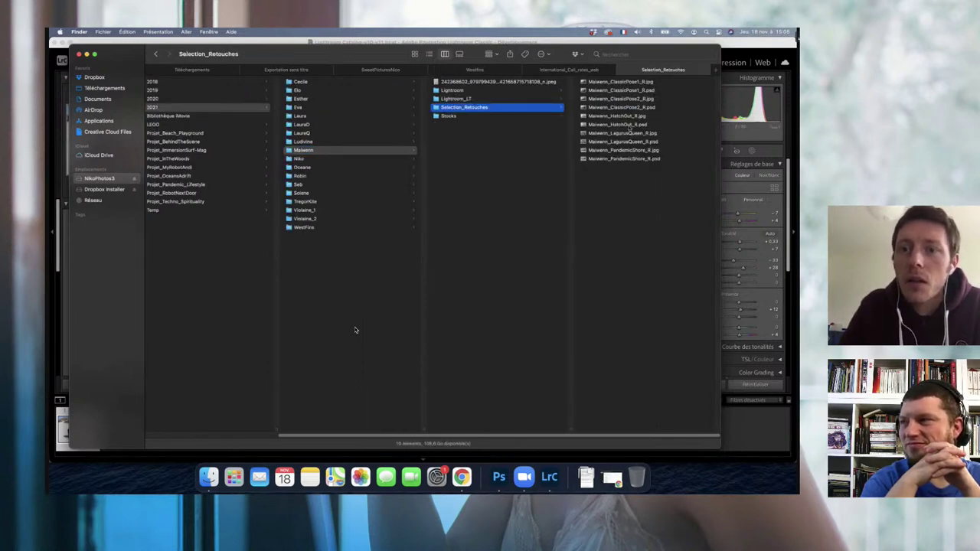
double_click(621, 125)
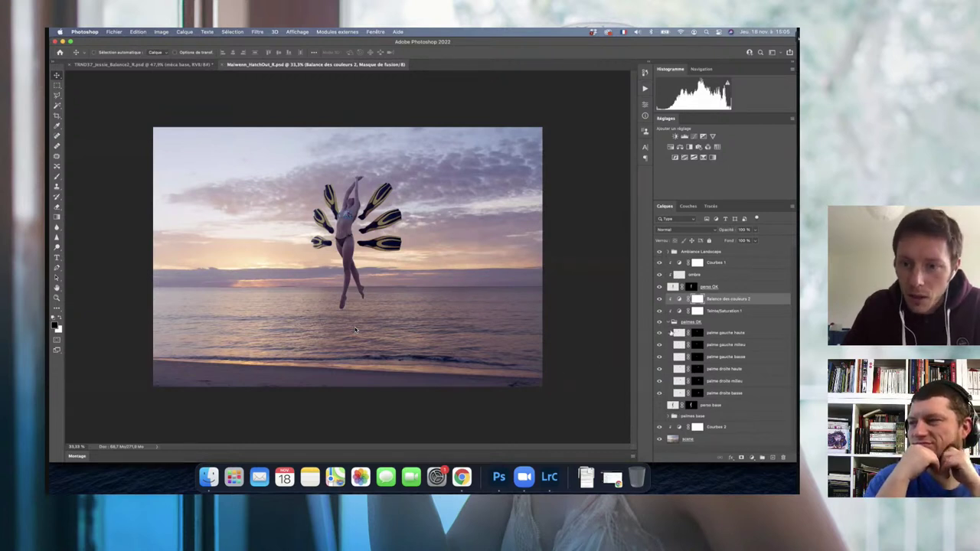
left_click(670, 322)
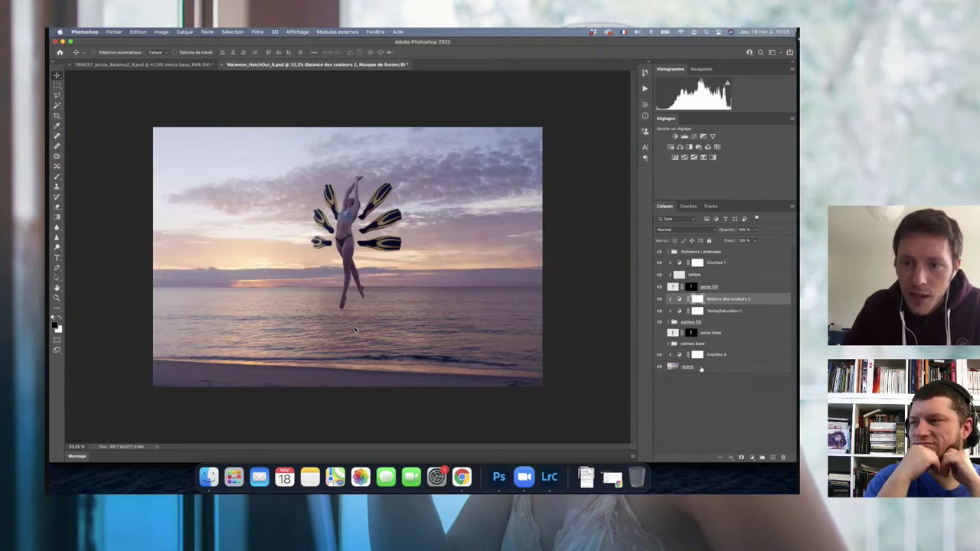
left_click(700, 369)
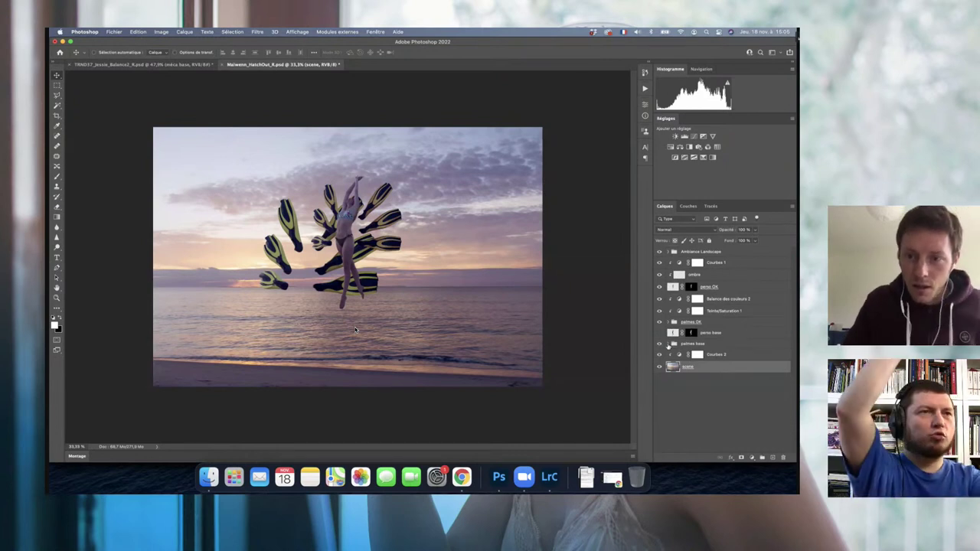
left_click(668, 344)
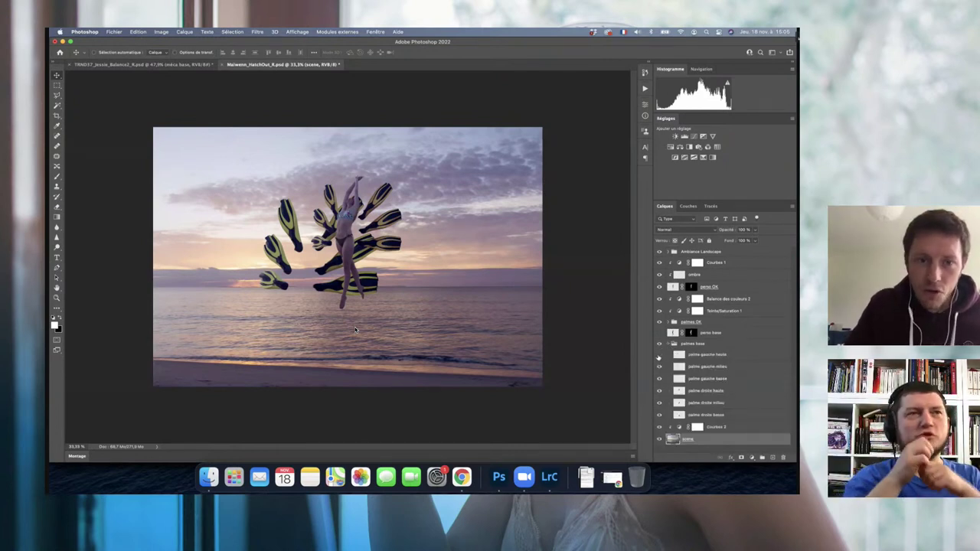
left_click(659, 356)
left_click(659, 355)
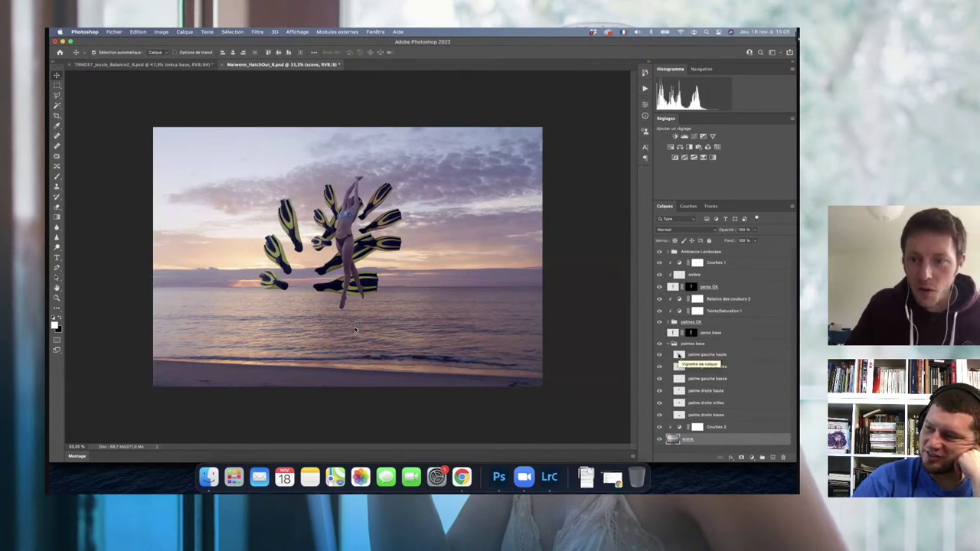
left_click(670, 344)
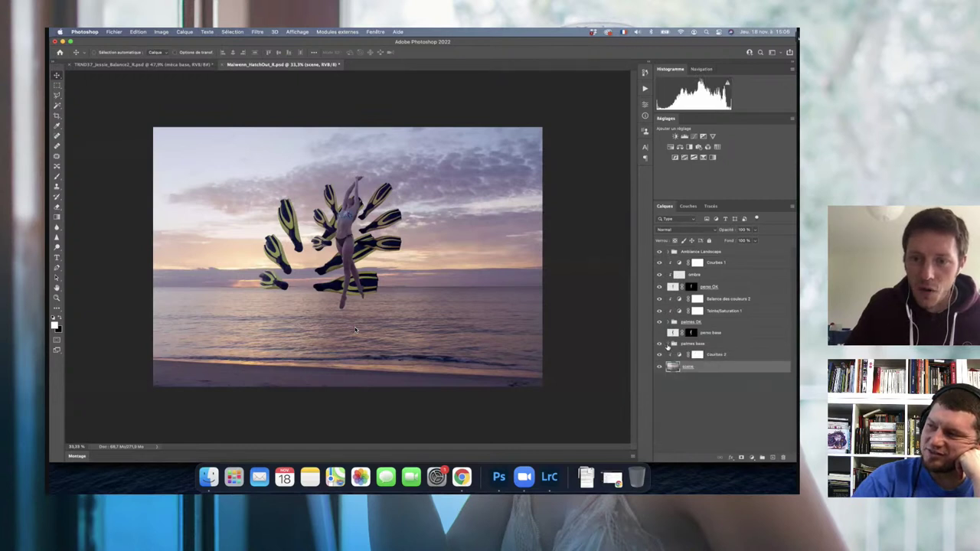
left_click(660, 344)
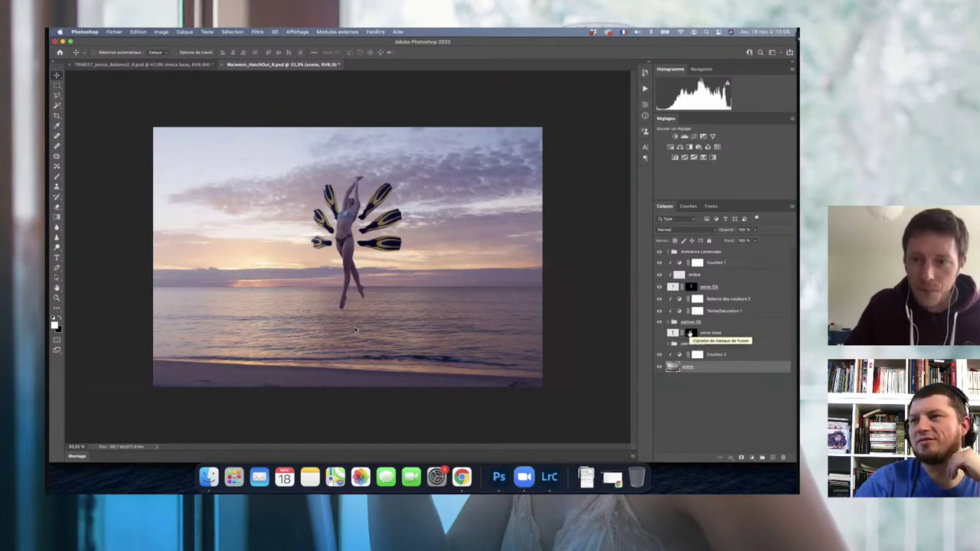
Step: View the perso base mask alone, then expand Ambiance Landscape and toggle its adjustments
left_click(692, 333, "alt")
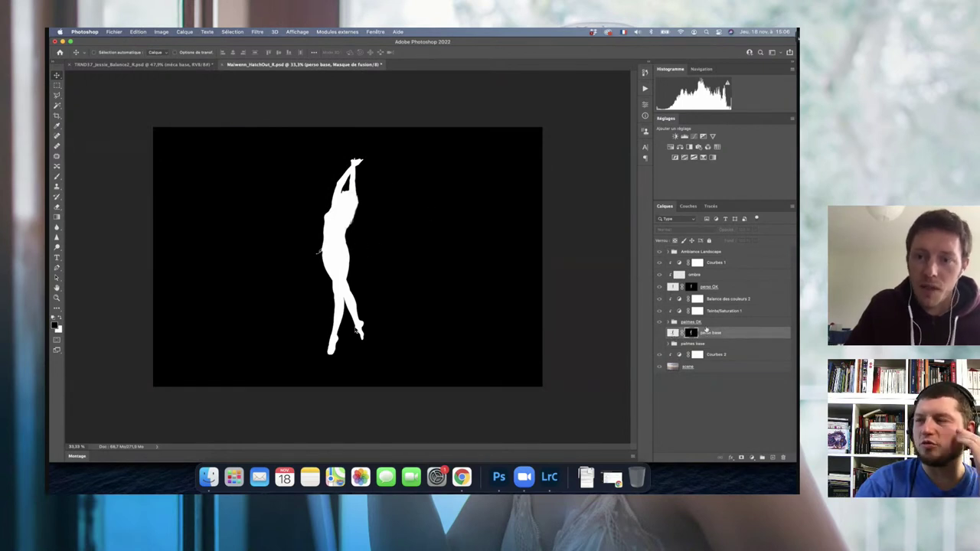
left_click(691, 333, "alt")
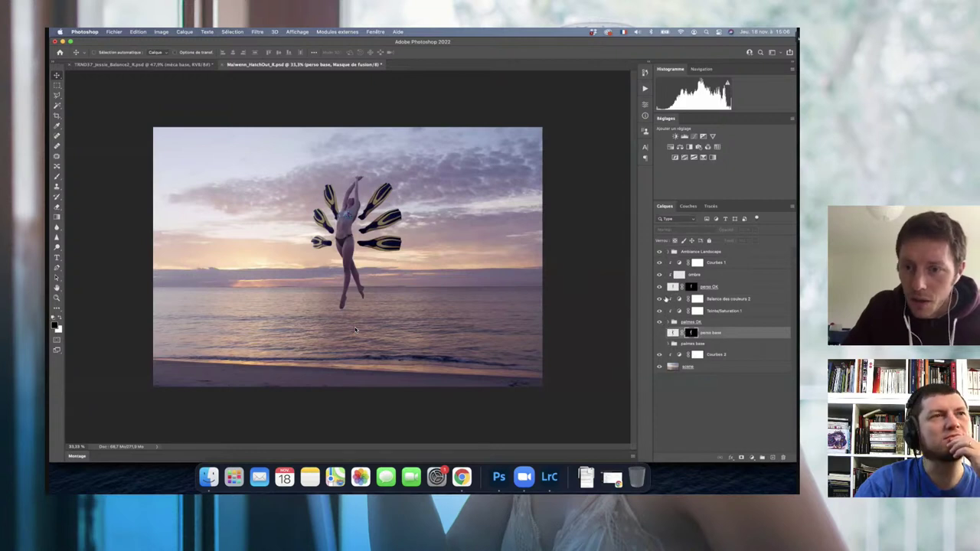
left_click(668, 252)
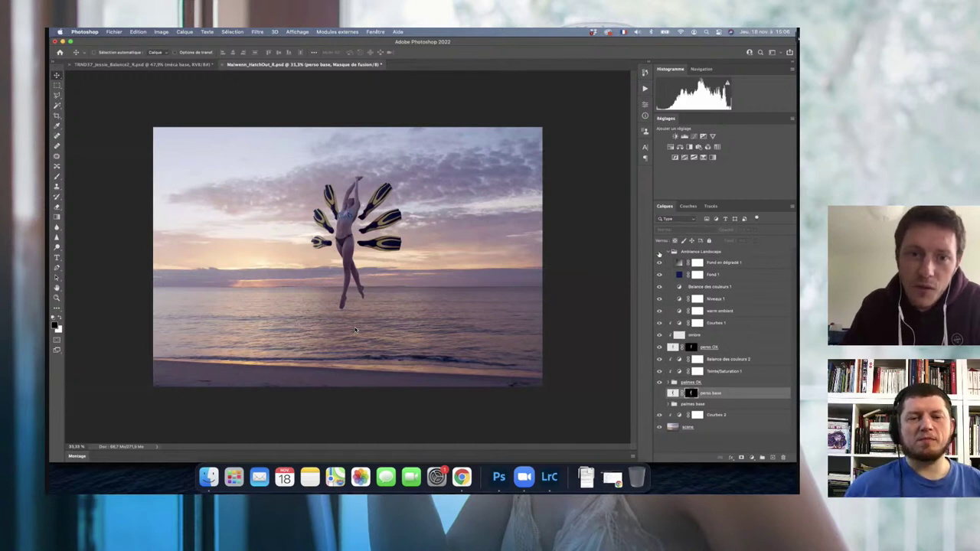
left_click(659, 252)
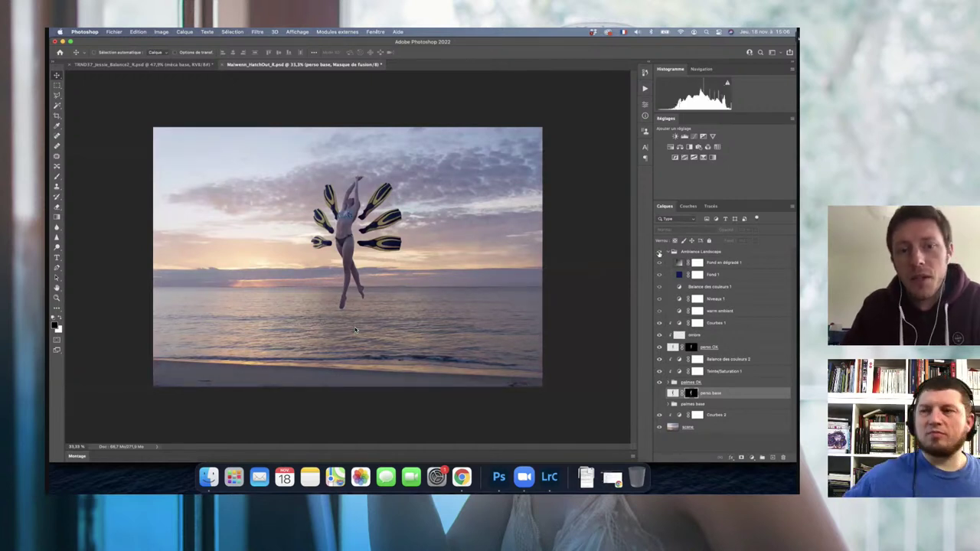
left_click(659, 253)
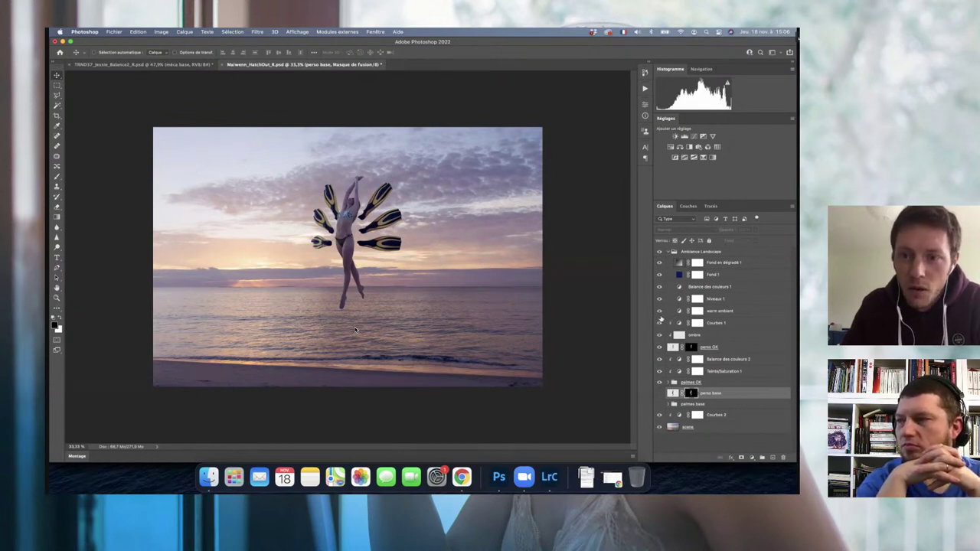
Step: Hide the warm ambient adjustment, compare Niveaux 1 on and off, then switch to Lightroom Classic
left_click(660, 311)
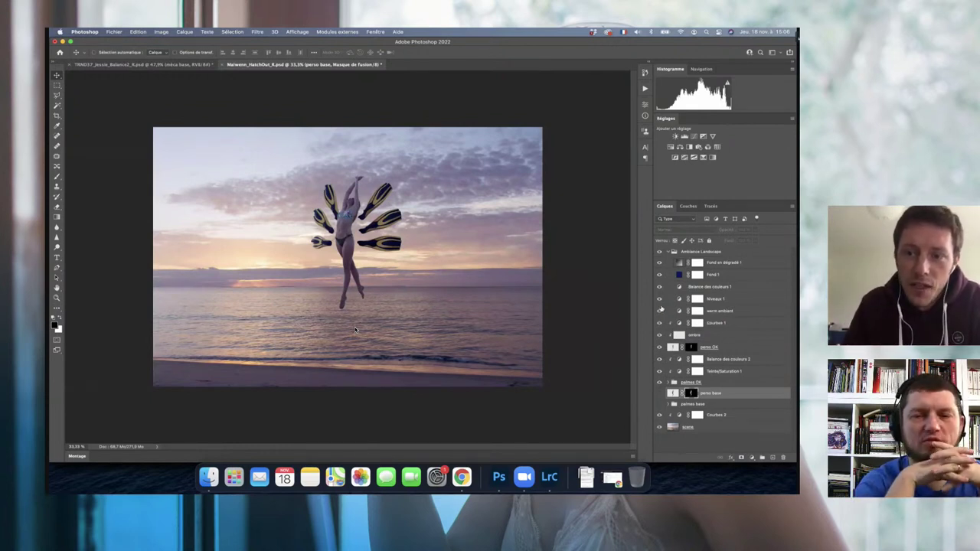
left_click(661, 299)
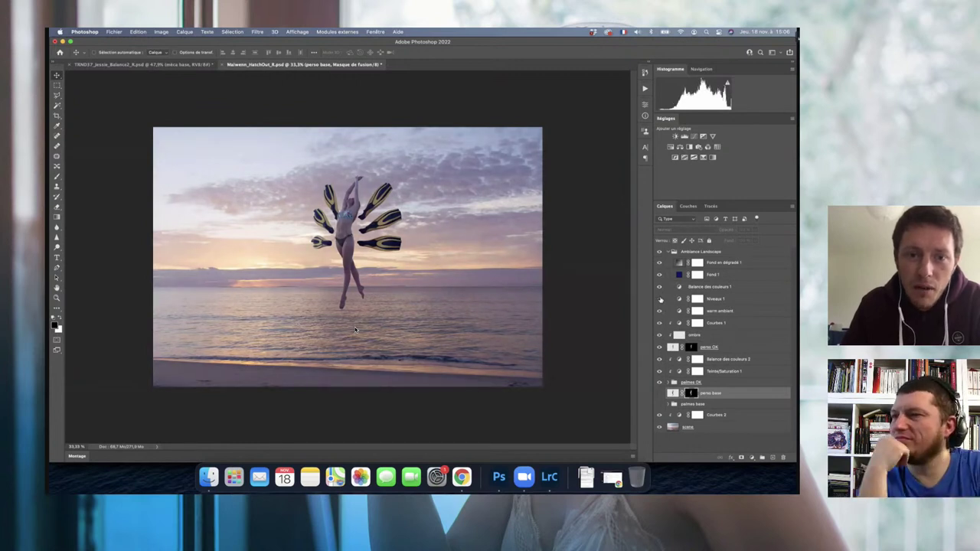
left_click(661, 299)
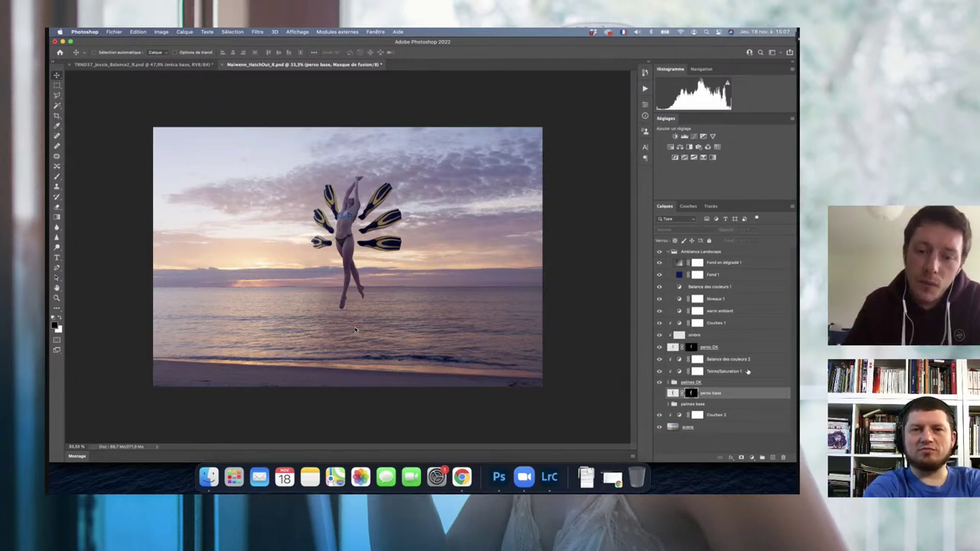
left_click(549, 477)
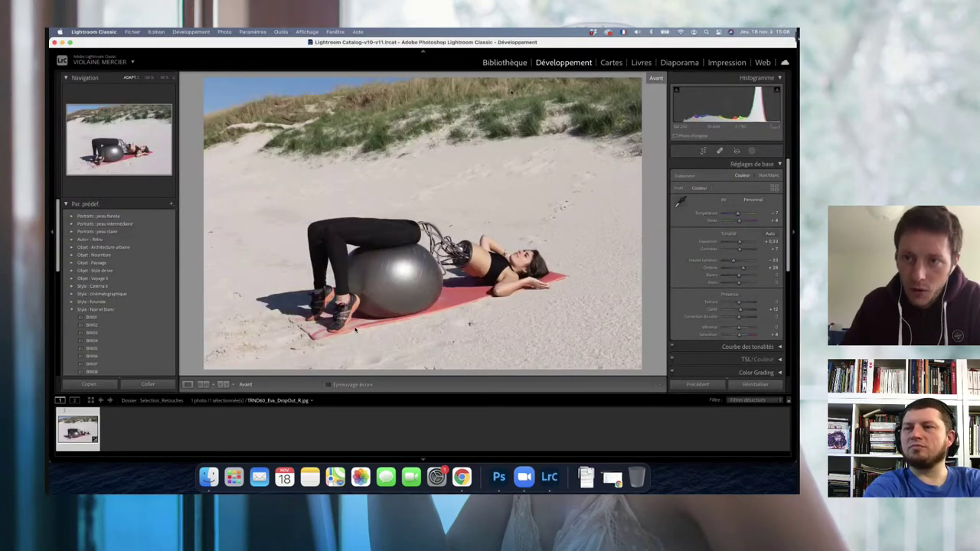
Step: In Library, select the Stocks folder and develop the barbell-on-rocks photo
left_click(490, 66)
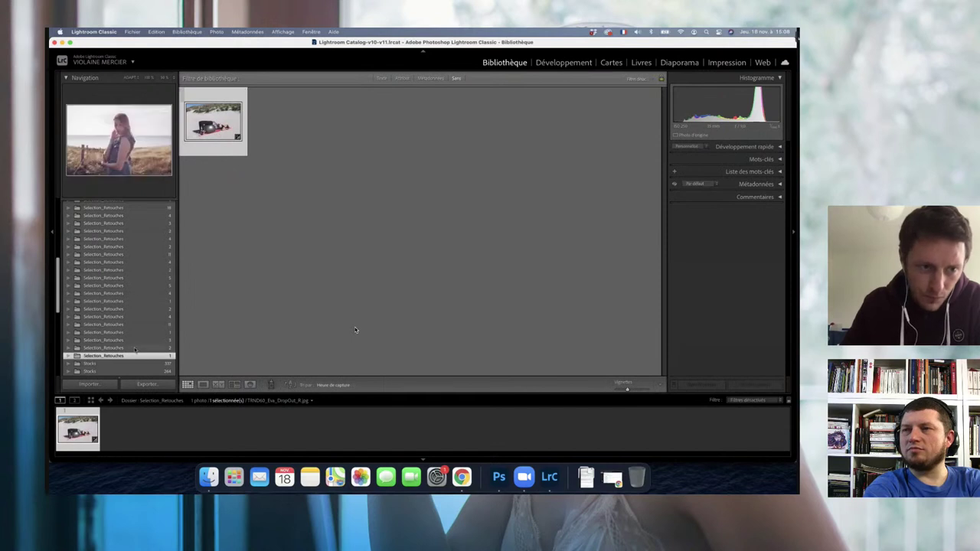
scroll(135, 350, "down", 2)
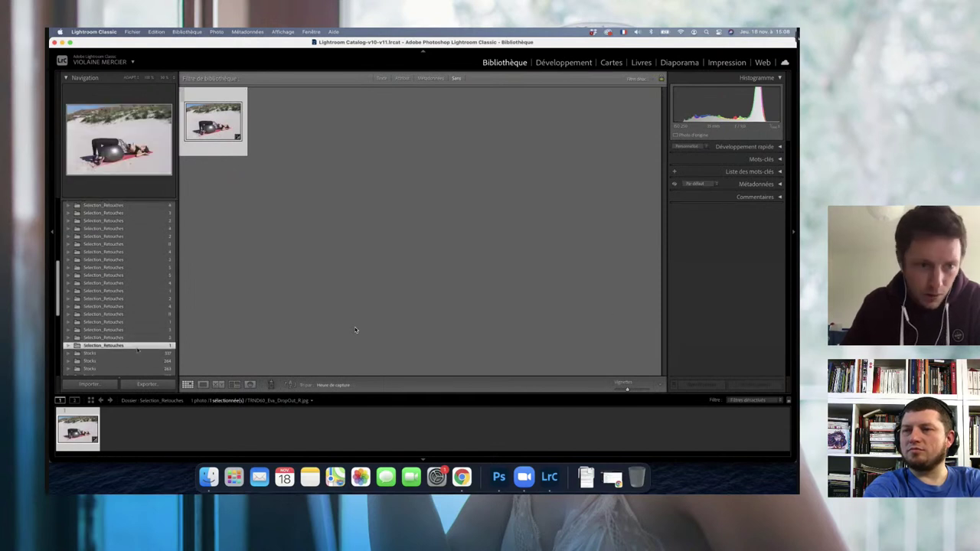
left_click(128, 352)
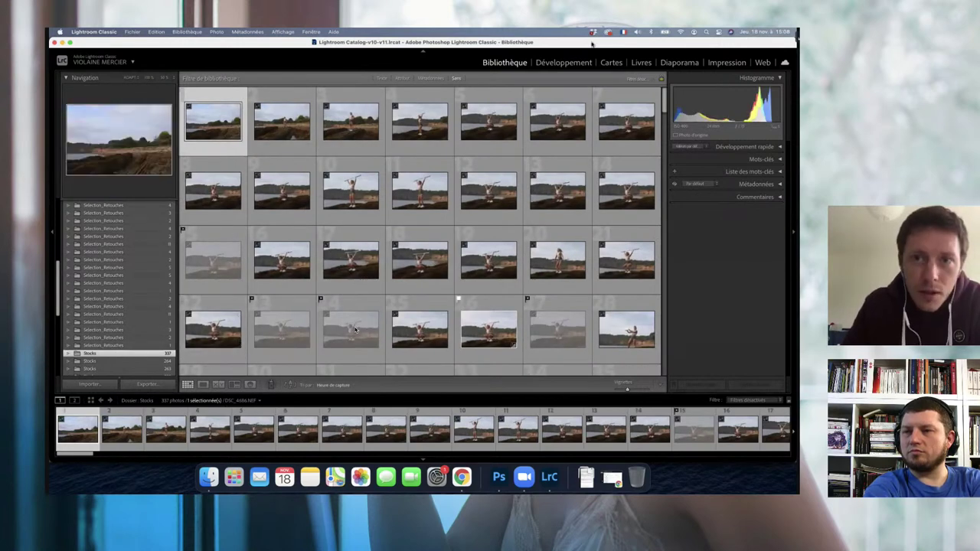
left_click(567, 63)
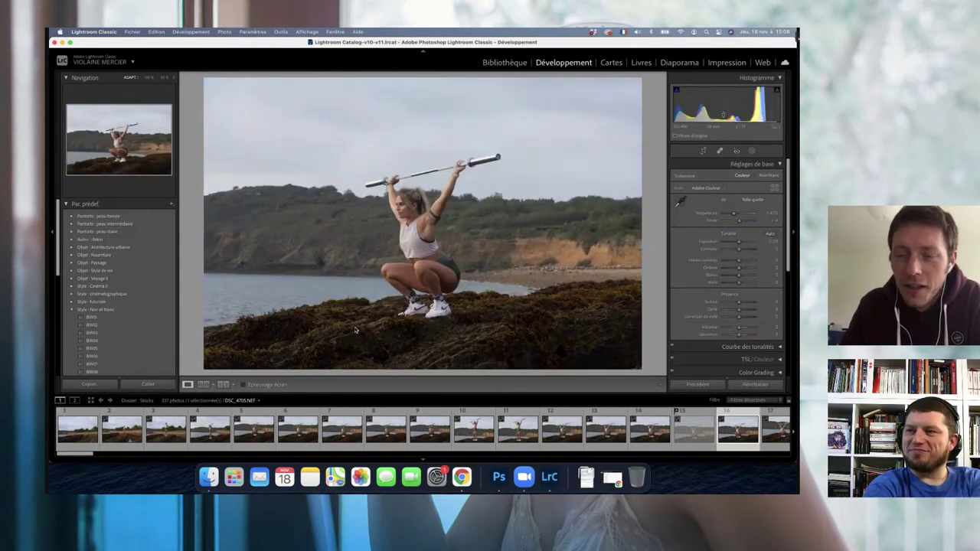
scroll(720, 323, "down", 3)
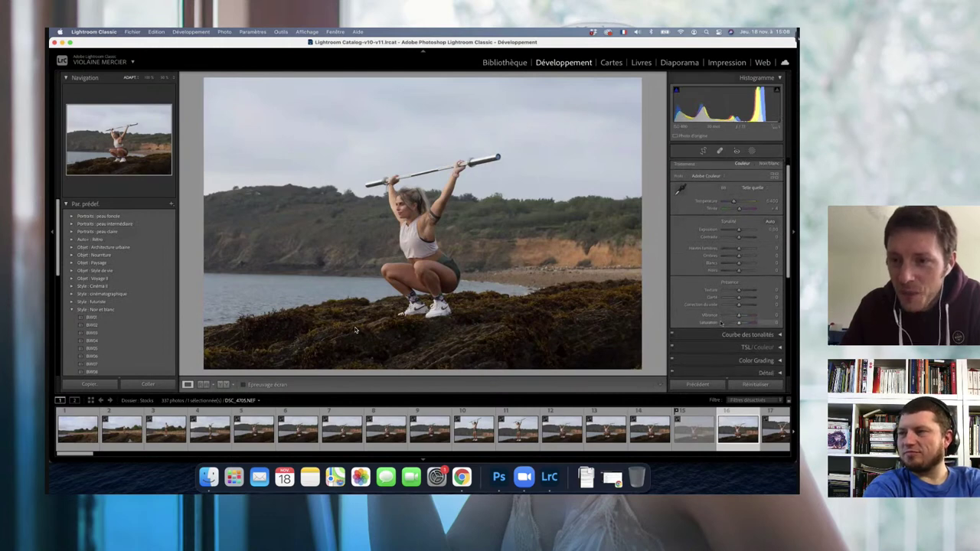
scroll(716, 317, "down", 2)
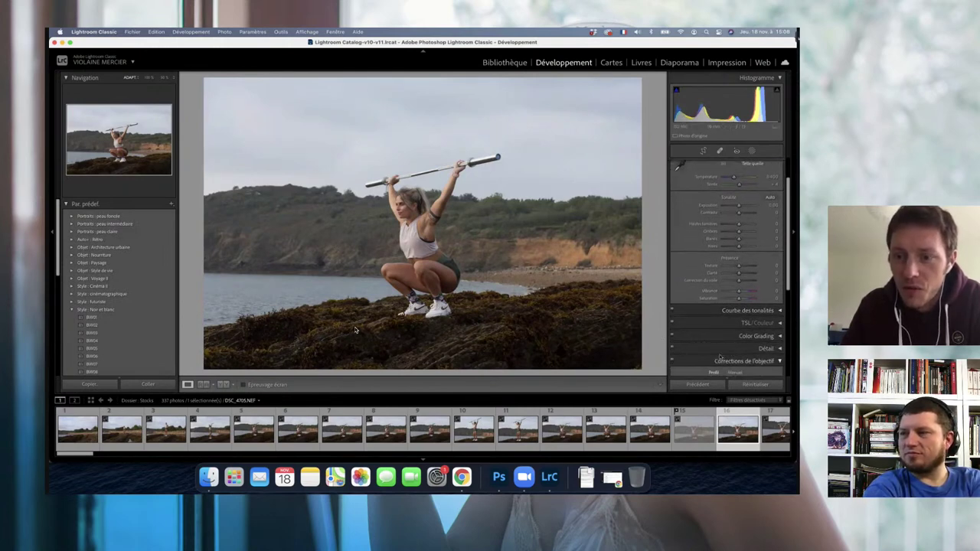
scroll(704, 307, "down", 1)
scroll(714, 272, "up", 2)
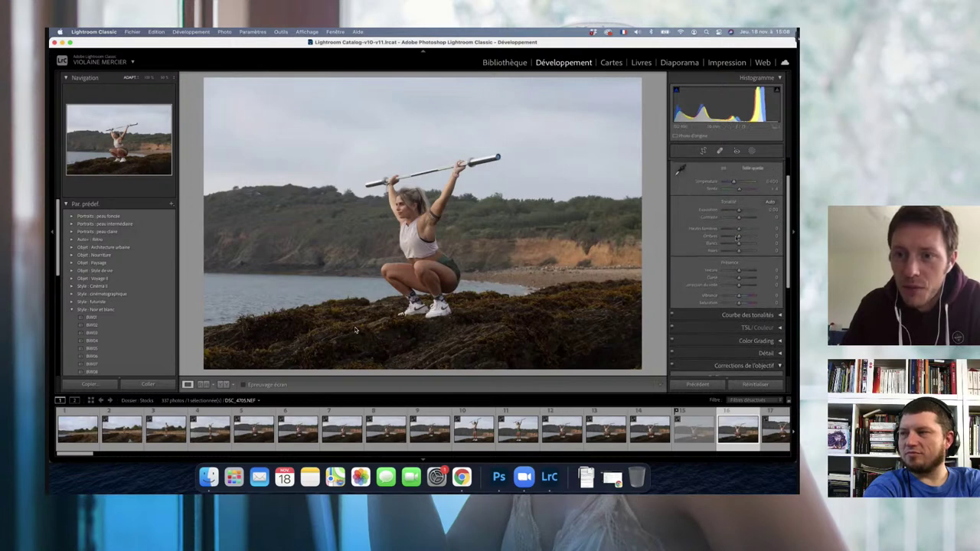
scroll(757, 184, "up", 1)
scroll(757, 180, "up", 1)
left_click(756, 178)
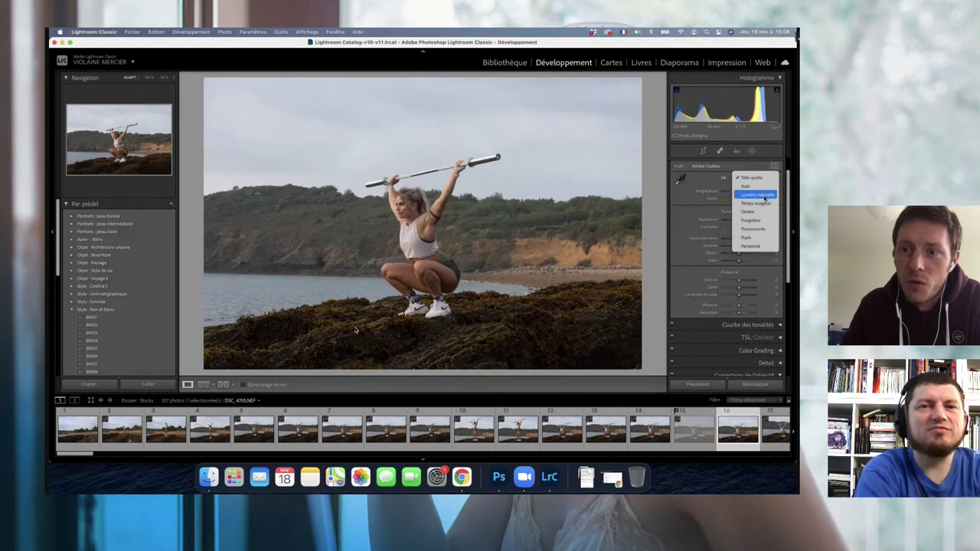
left_click(685, 204)
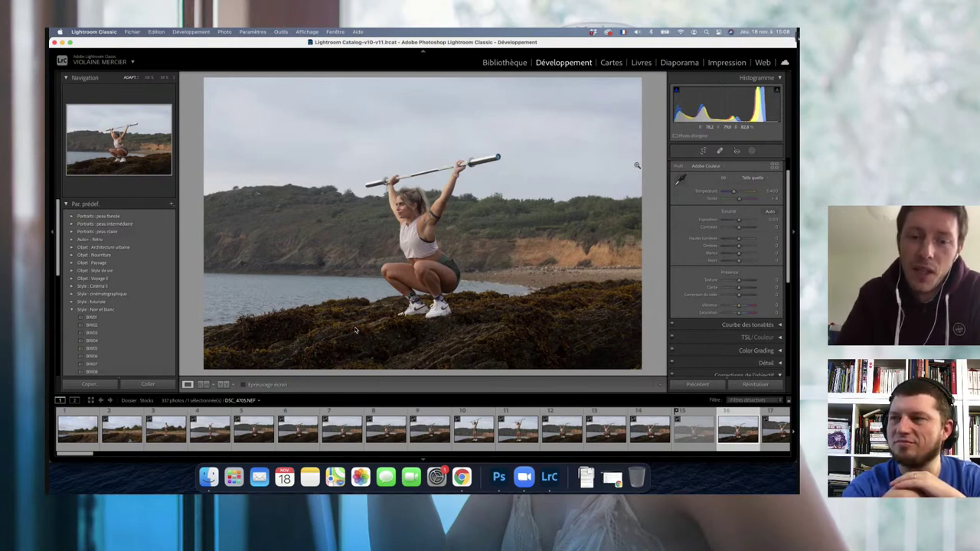
Step: Bring Finder forward, check Maiwenn_ClassicPose1_R.jpg, and open Maiwenn's Lightroom subfolder
key("ctrl+Up")
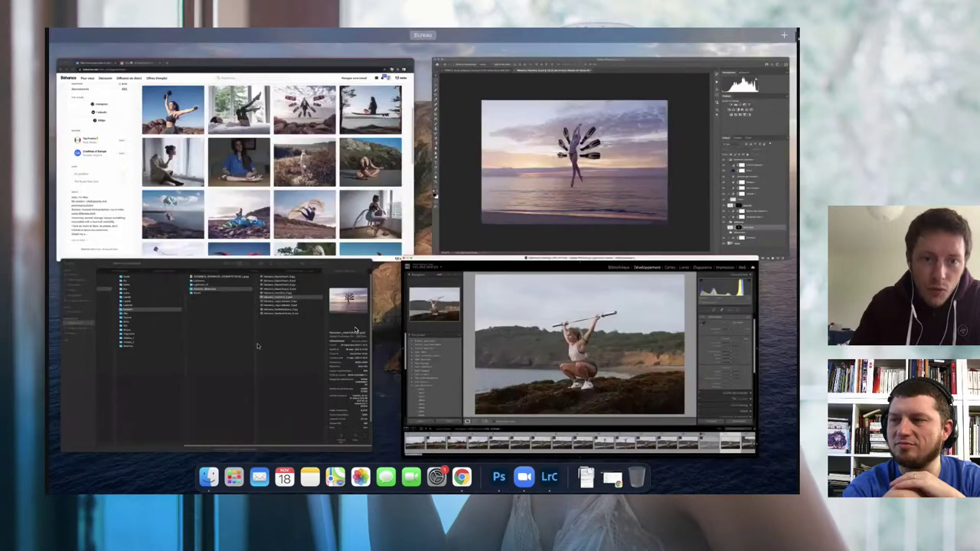
left_click(355, 330)
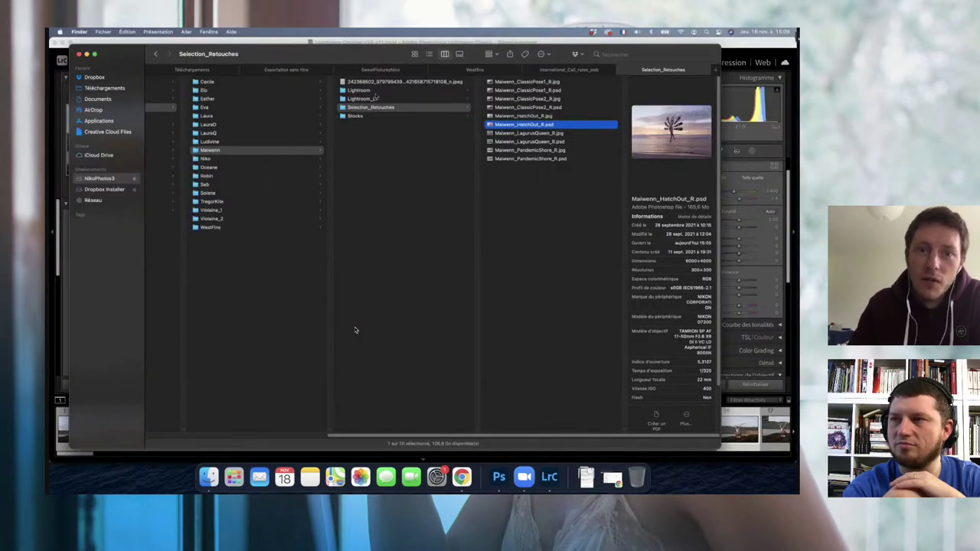
left_click(518, 82)
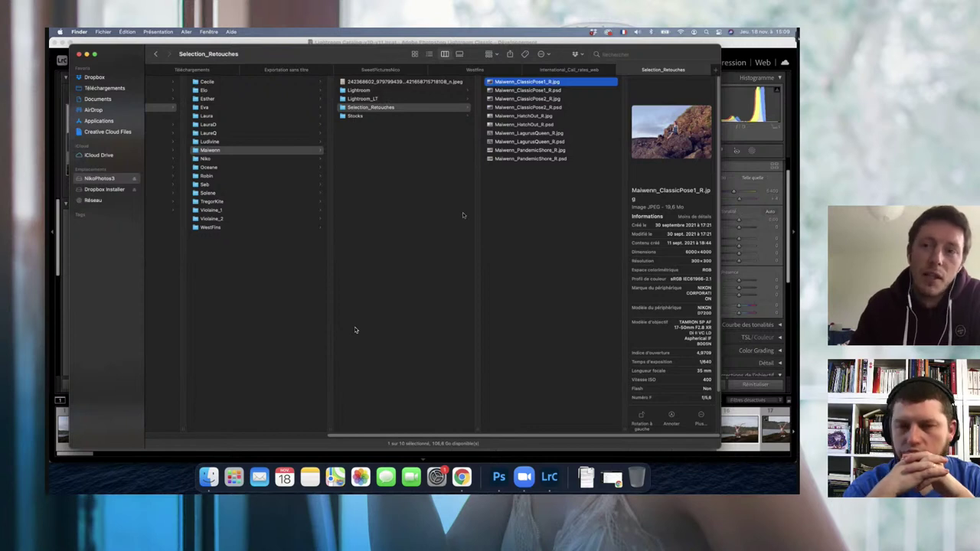
left_click(363, 90)
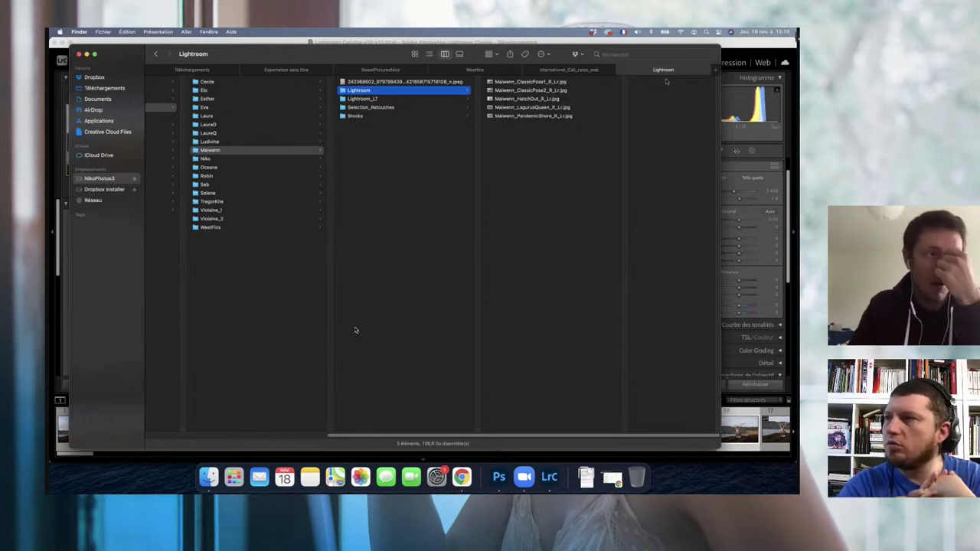
Step: Open the Stocks folder showing DSC_5122.NEF's details, then return to Finder from Lightroom
left_click(368, 116)
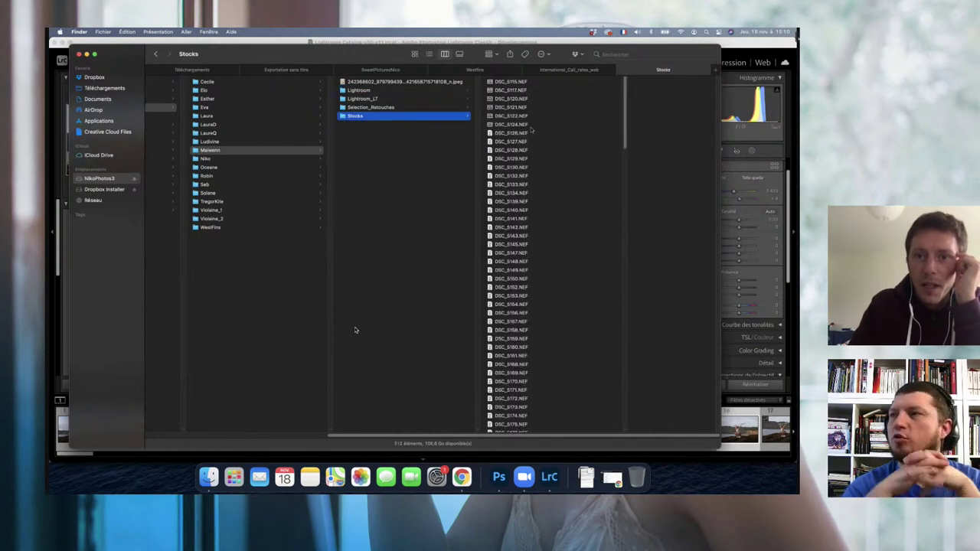
left_click(557, 117)
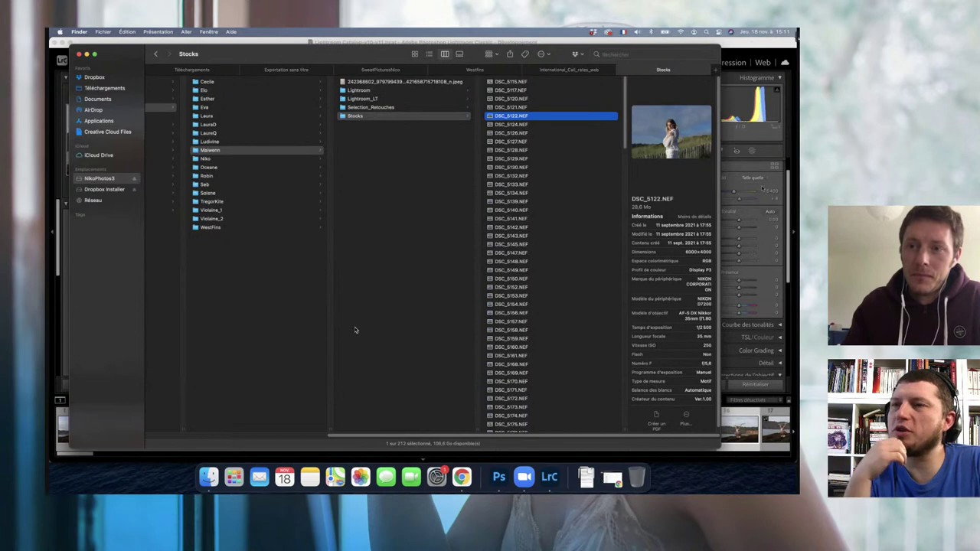
key("super+w")
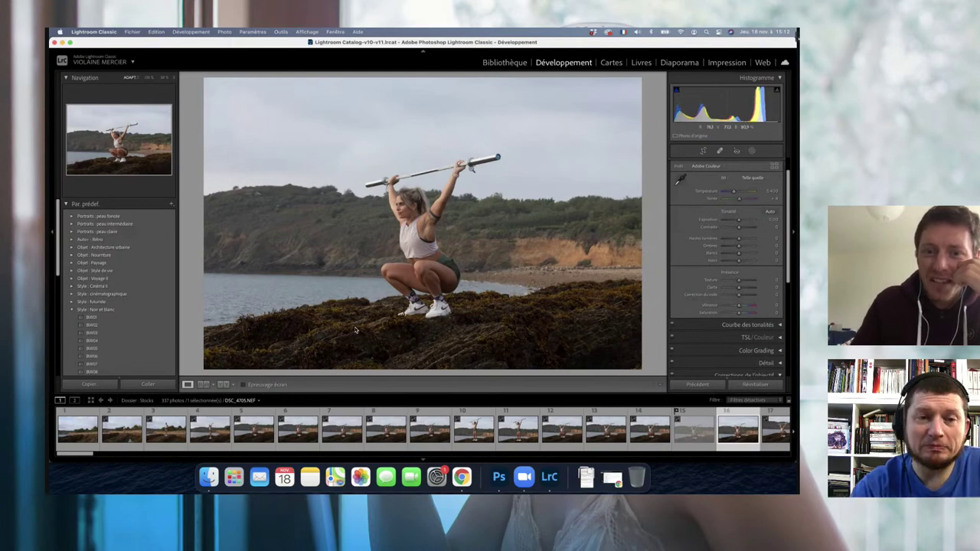
key("ctrl+Up")
left_click(355, 330)
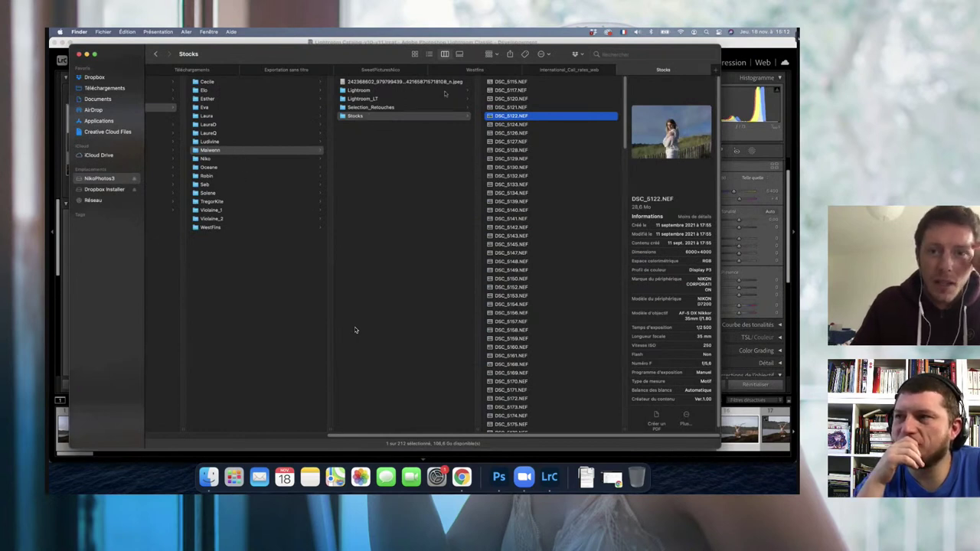
Step: Show the Stocks folder as icons arranged by name and scroll down the thumbnails
left_click(414, 53)
right_click(360, 162)
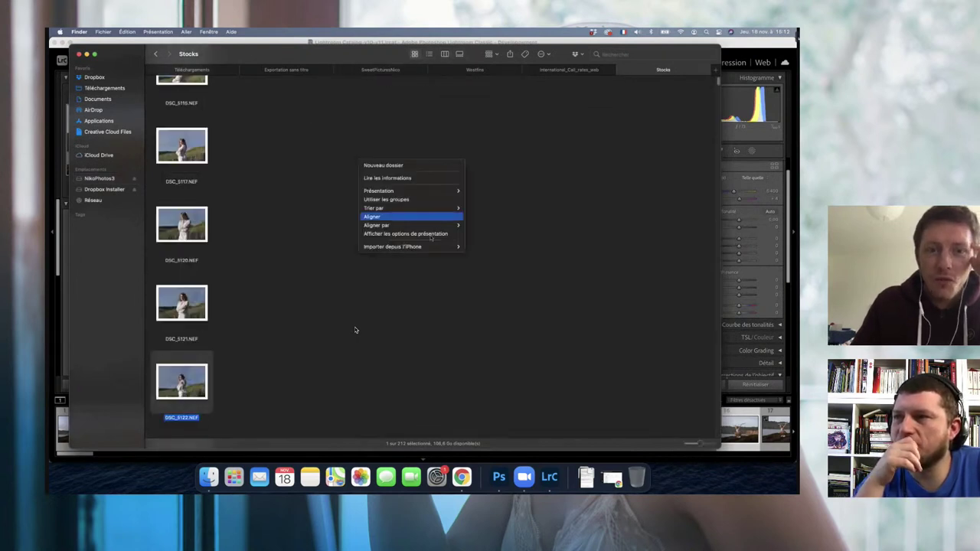
mouse_move(376, 225)
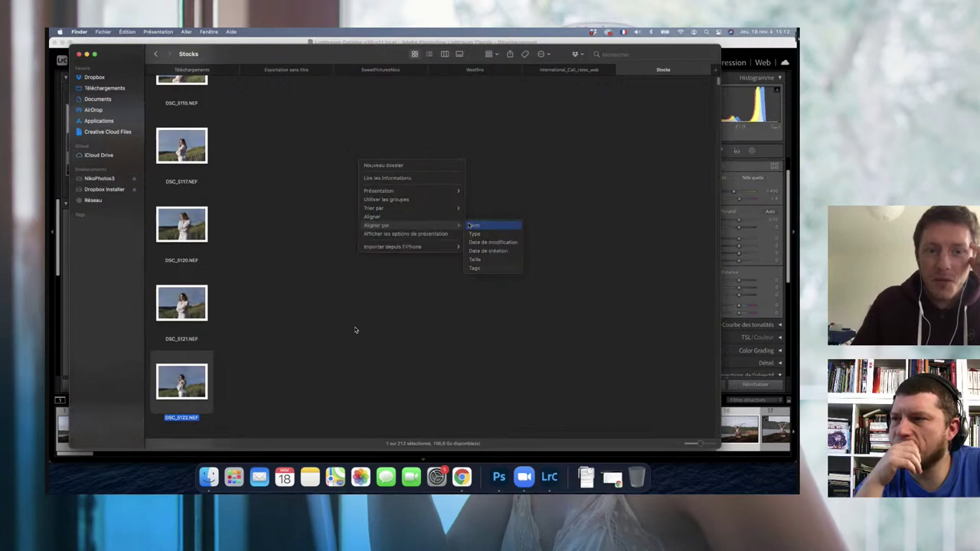
left_click(473, 225)
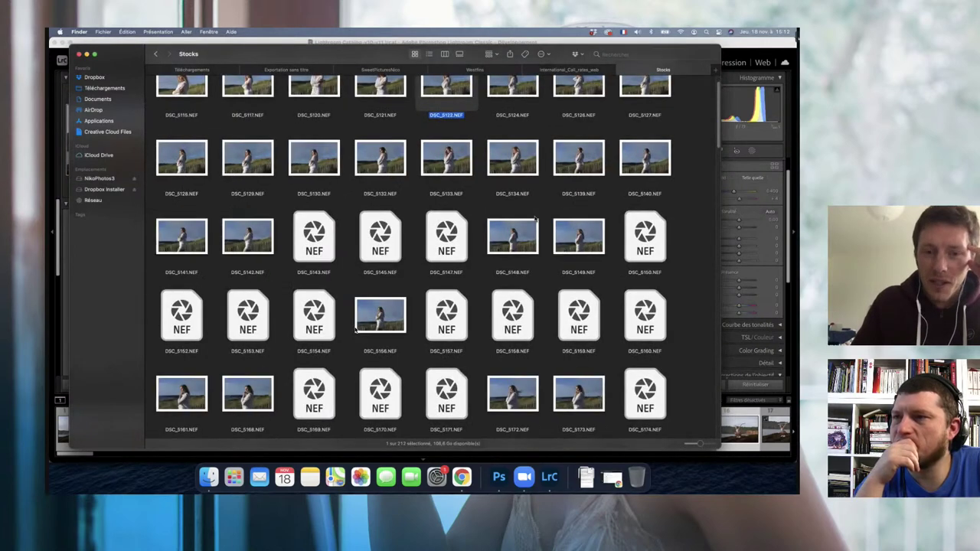
scroll(536, 222, "down", 2)
scroll(538, 224, "down", 2)
scroll(539, 226, "down", 2)
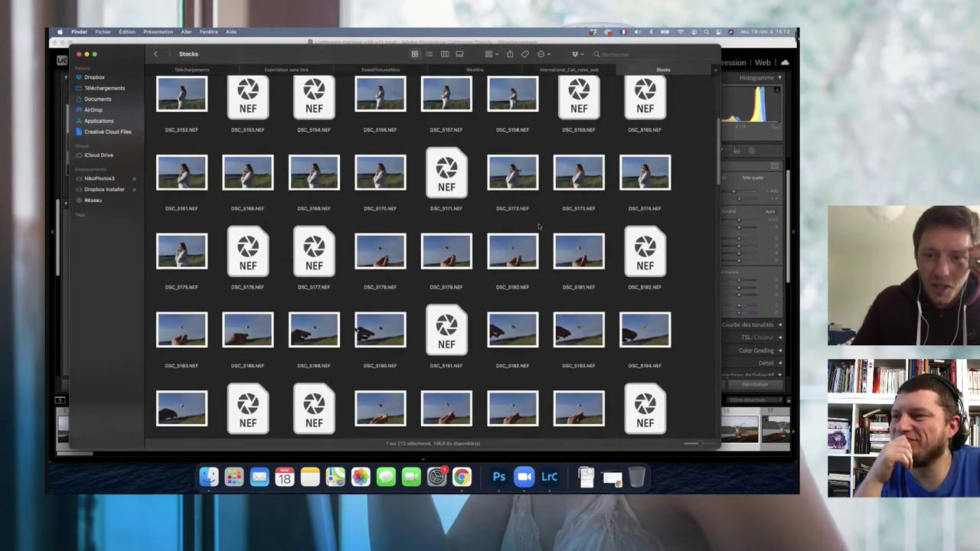
scroll(355, 329, "down", 2)
scroll(355, 330, "down", 2)
scroll(355, 329, "down", 2)
scroll(356, 329, "down", 2)
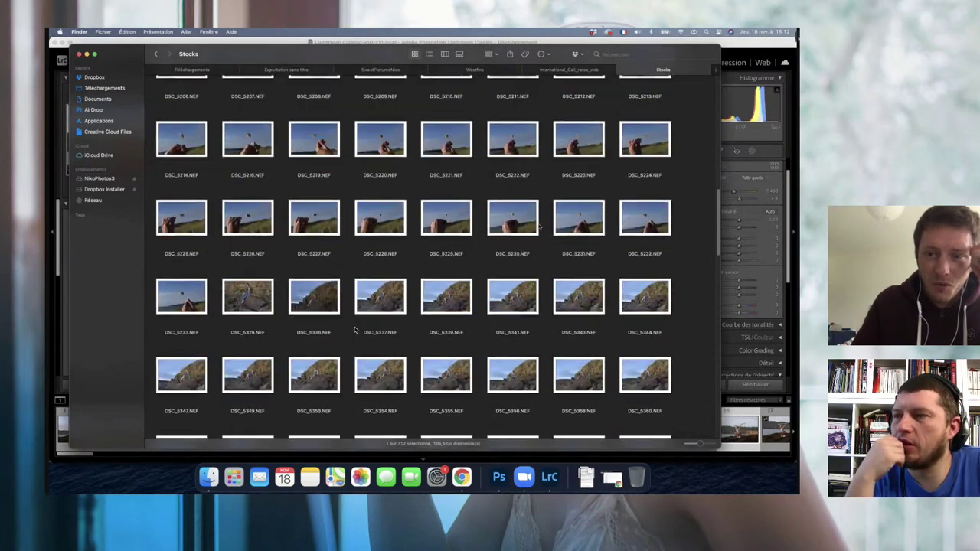
scroll(355, 330, "down", 2)
scroll(355, 330, "down", 2)
scroll(356, 330, "down", 2)
scroll(355, 329, "down", 2)
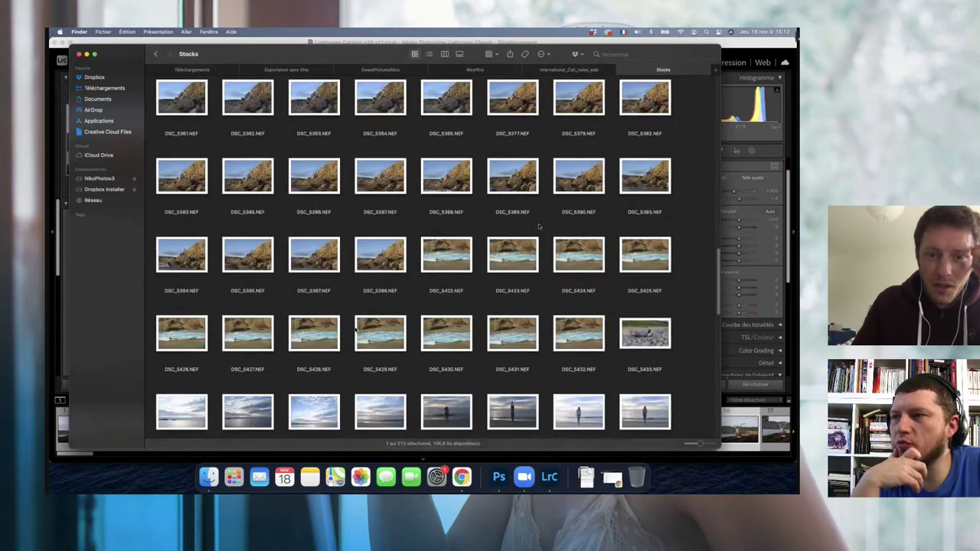
scroll(355, 330, "down", 3)
scroll(355, 329, "down", 1)
scroll(355, 330, "down", 2)
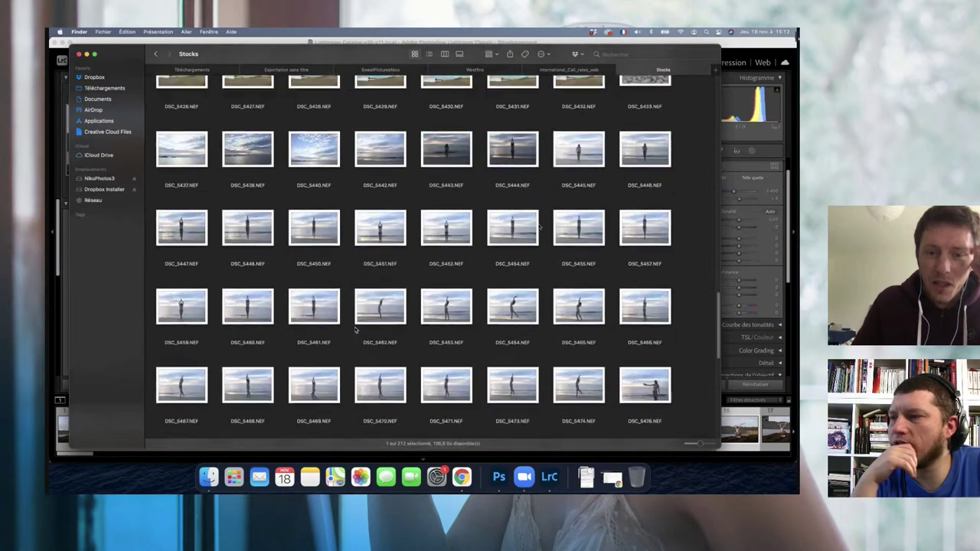
scroll(356, 330, "down", 2)
scroll(355, 329, "down", 2)
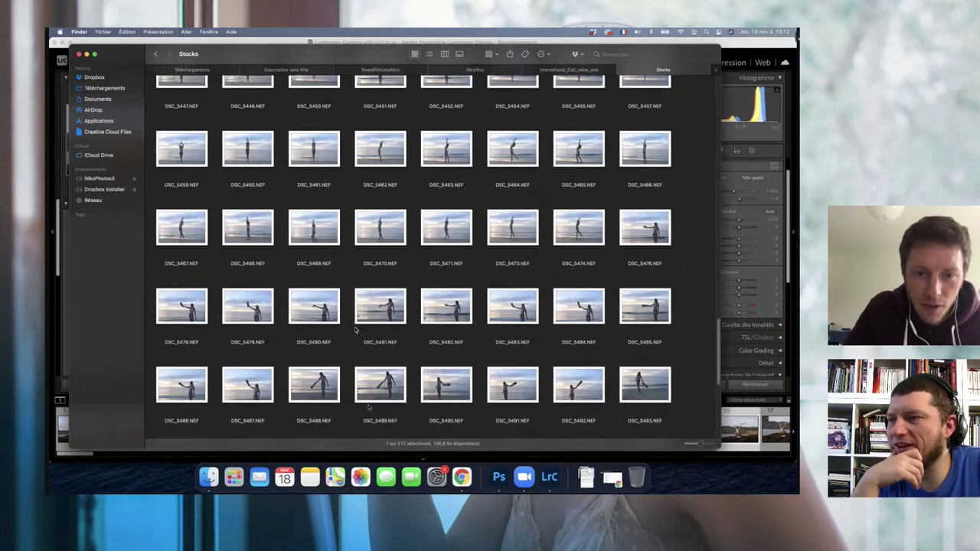
Step: Quick Look DSC_5489.NEF and DSC_5470.NEF full size, then scroll back to the rocky-coast shots
left_click(369, 386)
key("space")
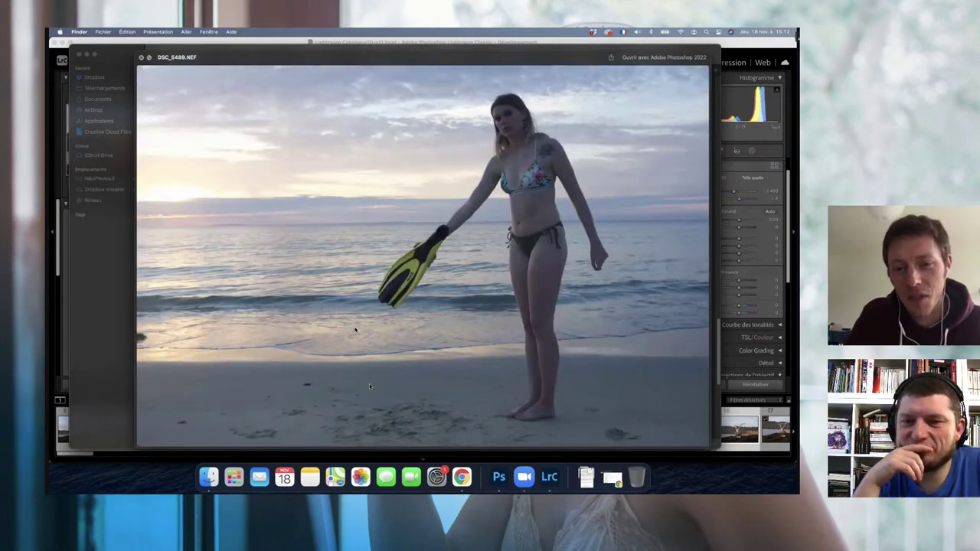
key("space")
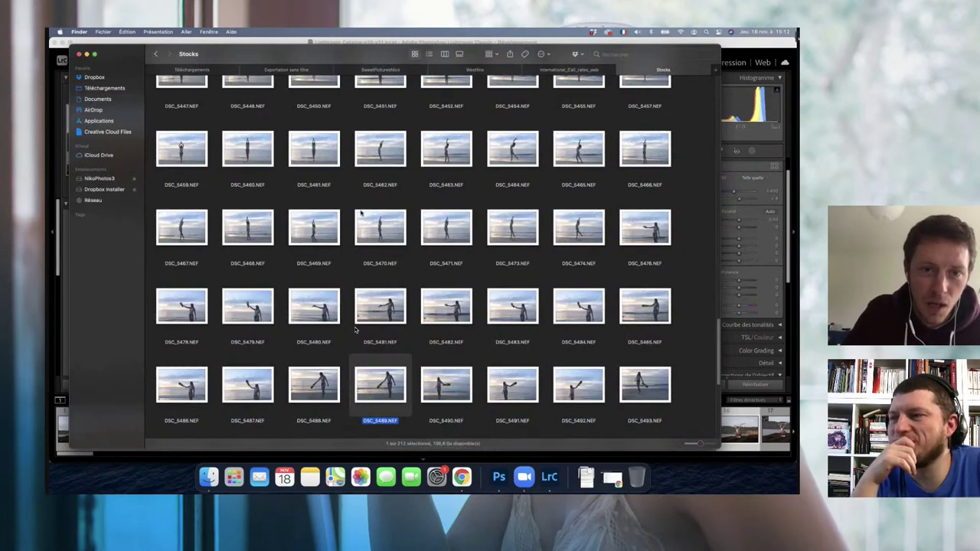
key("Up")
key("Up")
key("Up")
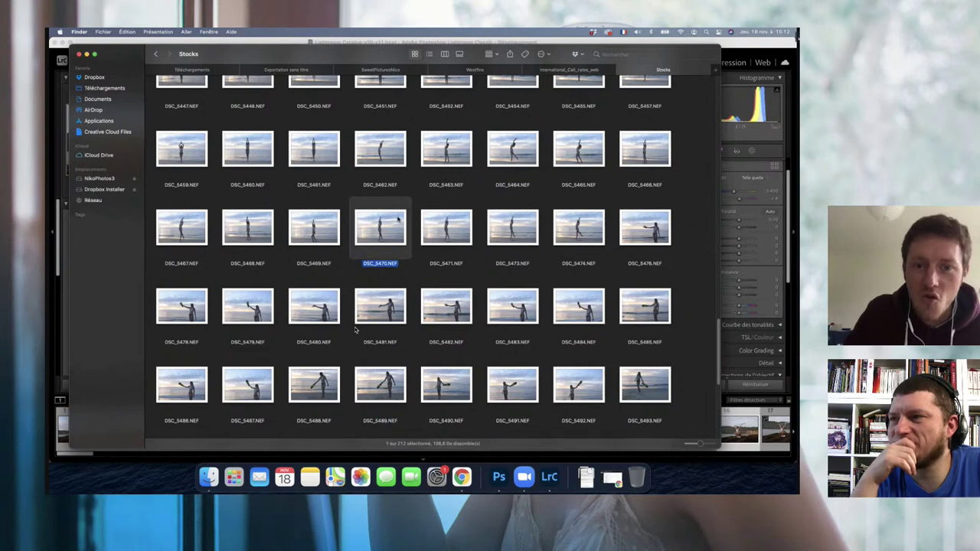
key("space")
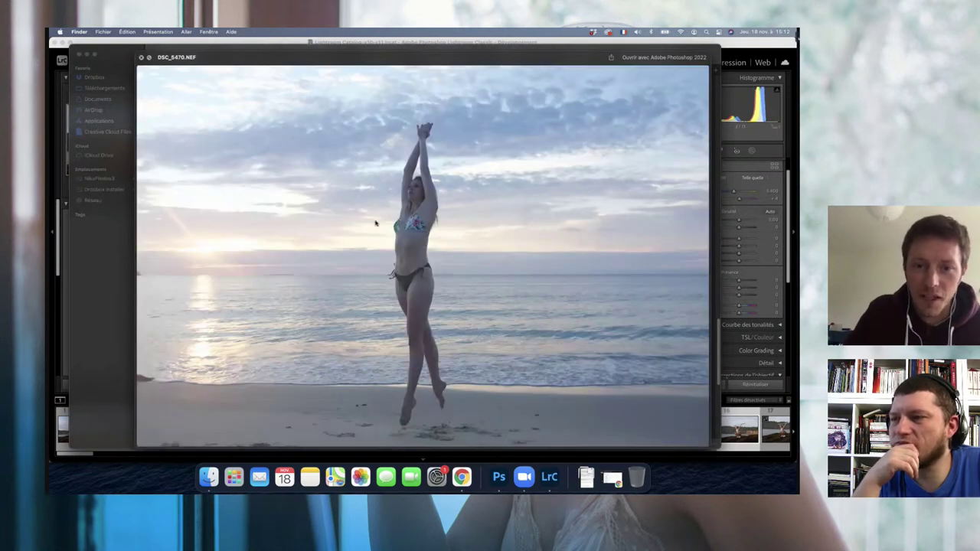
key("space")
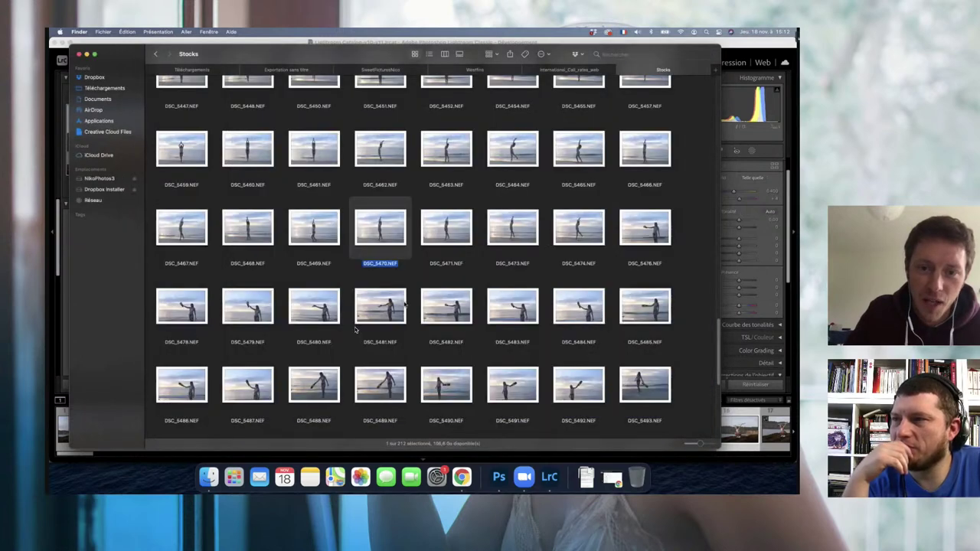
scroll(355, 329, "down", 3)
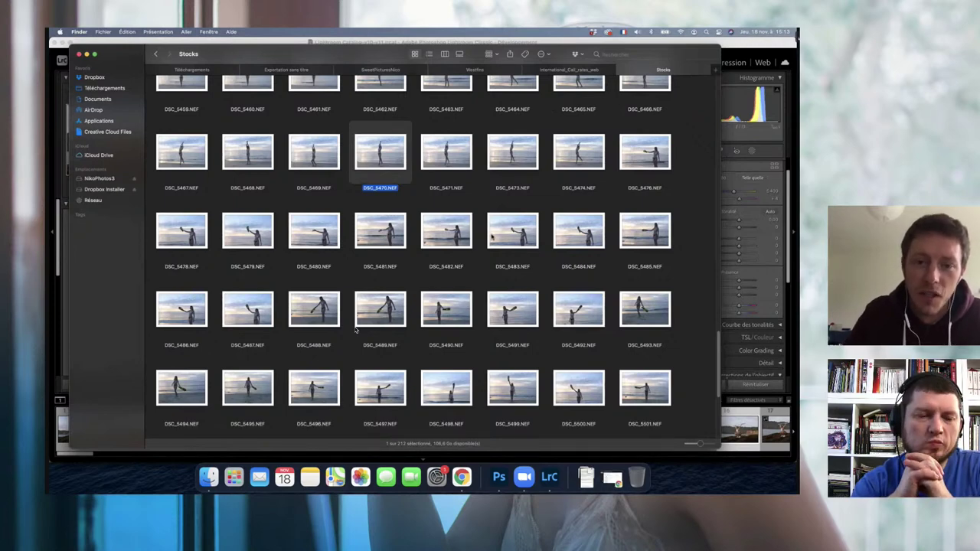
scroll(526, 218, "up", 1)
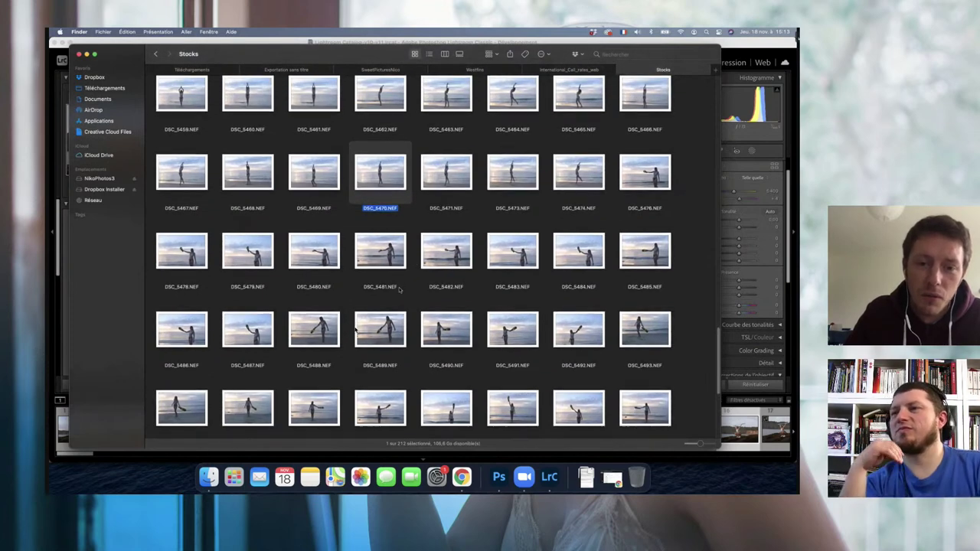
scroll(399, 289, "down", 1)
scroll(399, 290, "up", 5)
scroll(398, 289, "up", 1)
scroll(399, 289, "up", 8)
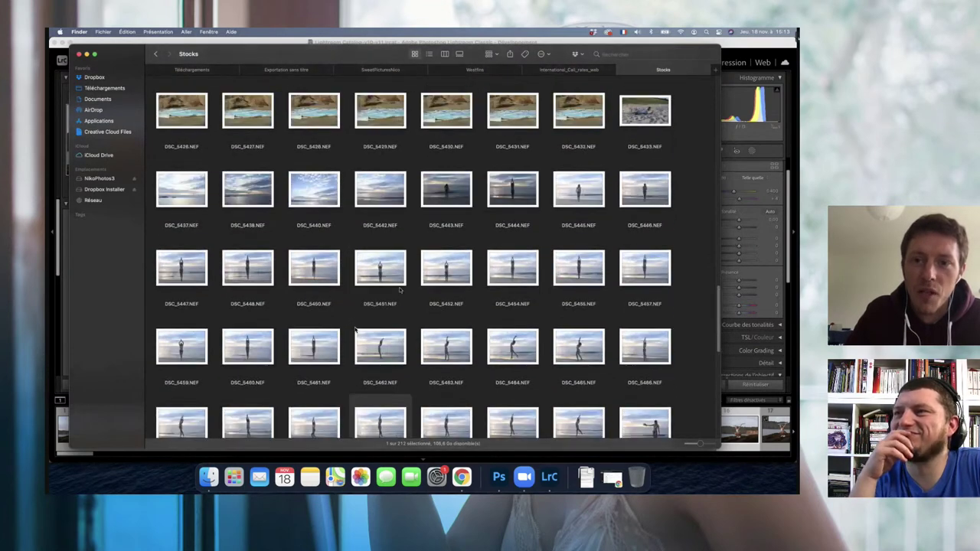
scroll(544, 225, "up", 1)
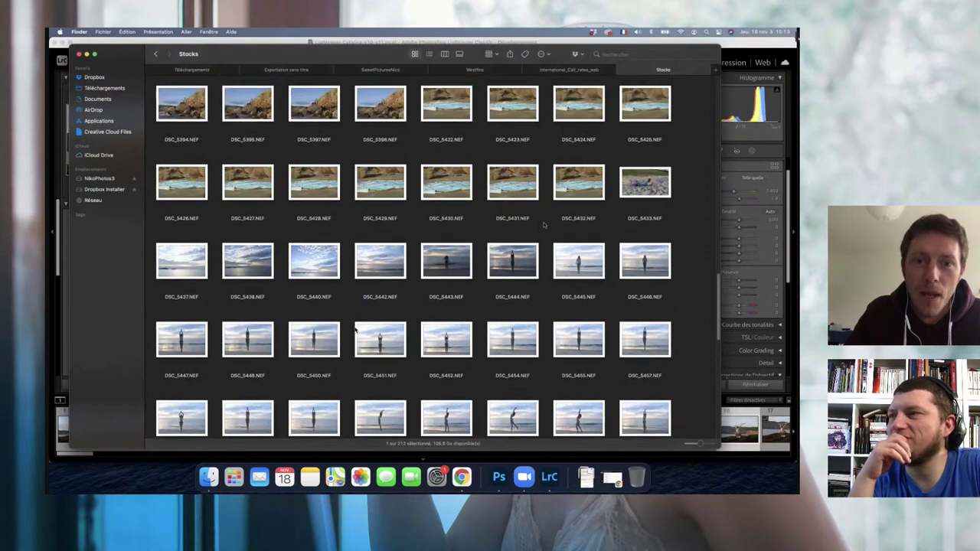
scroll(544, 224, "up", 6)
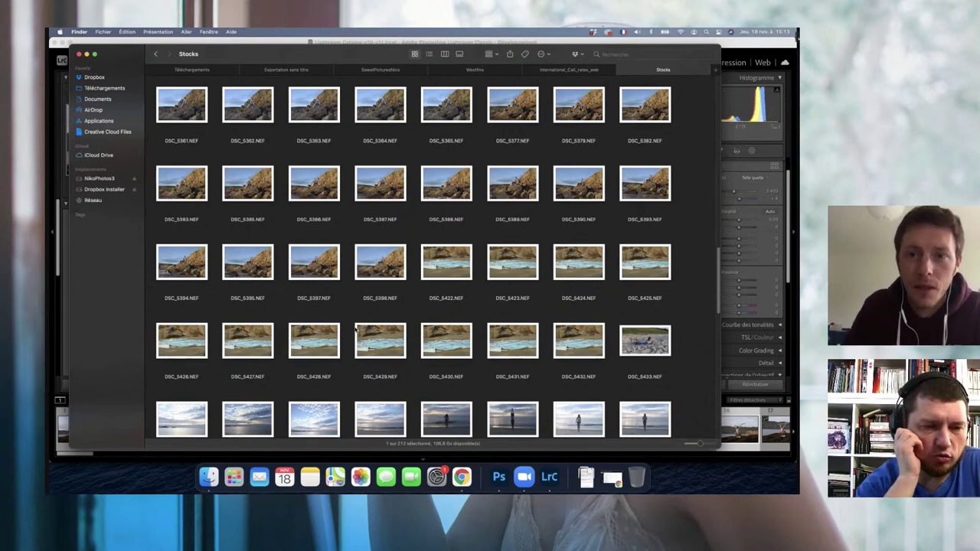
Step: Open the TRND53 cinemagraph PSD from Projet_RobotNextDoor > 53-Fred > Cinemagraphe in Photoshop
key("super+bracketleft")
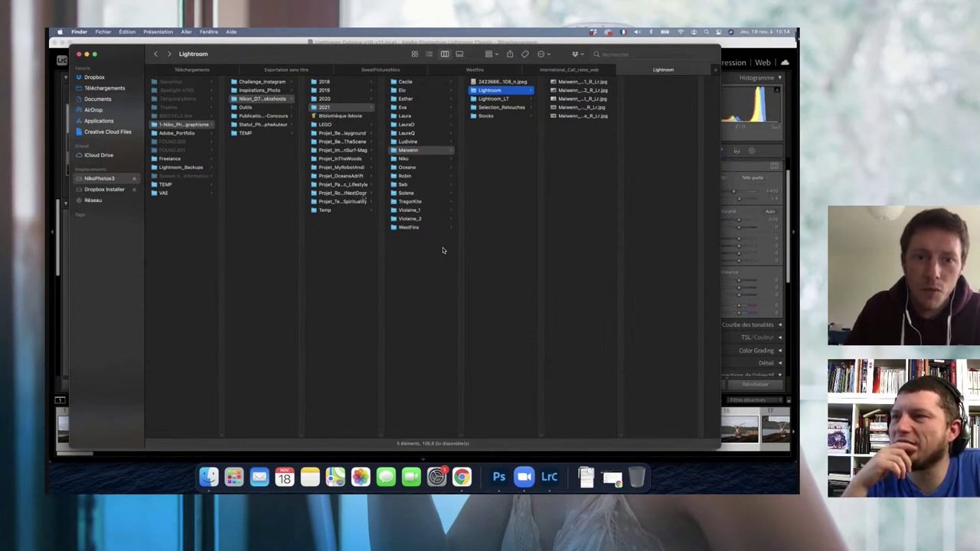
left_click(343, 193)
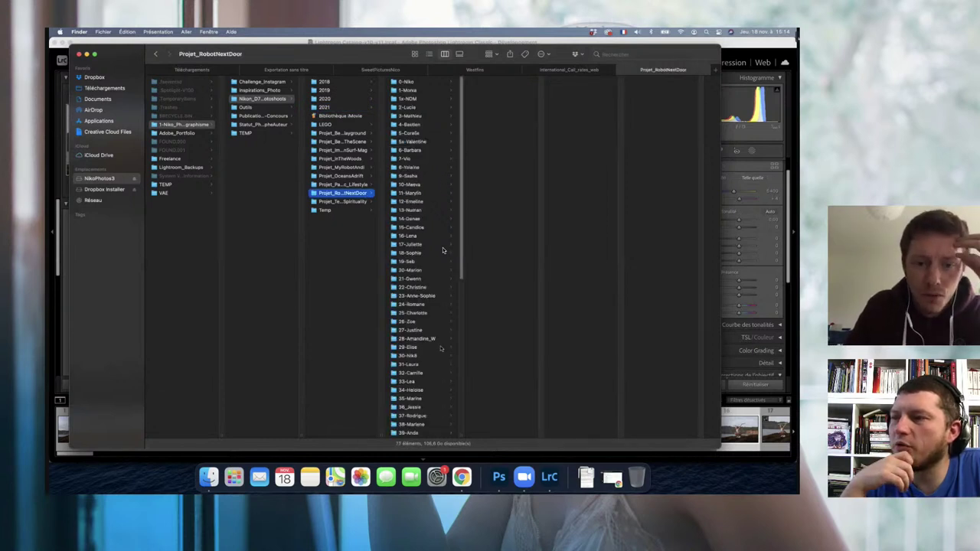
scroll(442, 251, "down", 3)
scroll(443, 250, "down", 3)
scroll(443, 250, "down", 3)
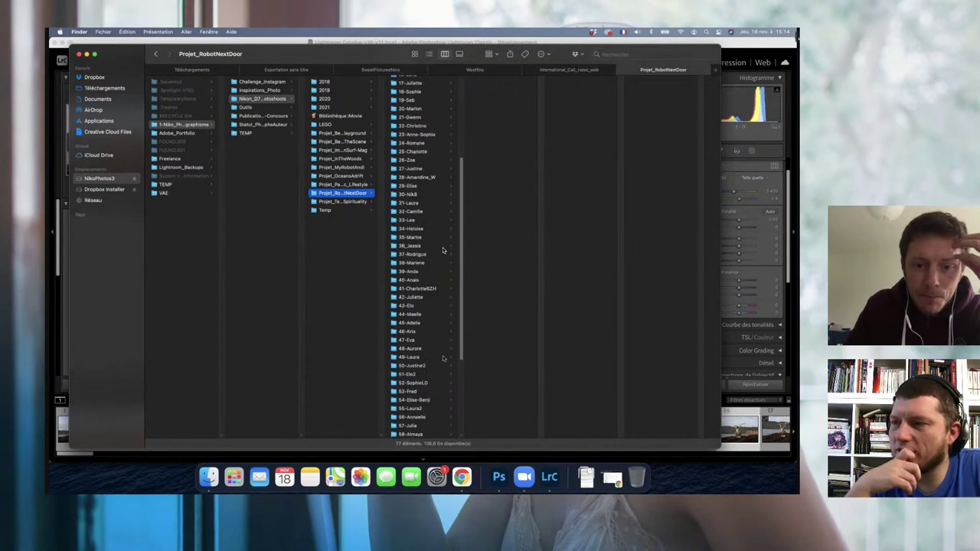
left_click(443, 391)
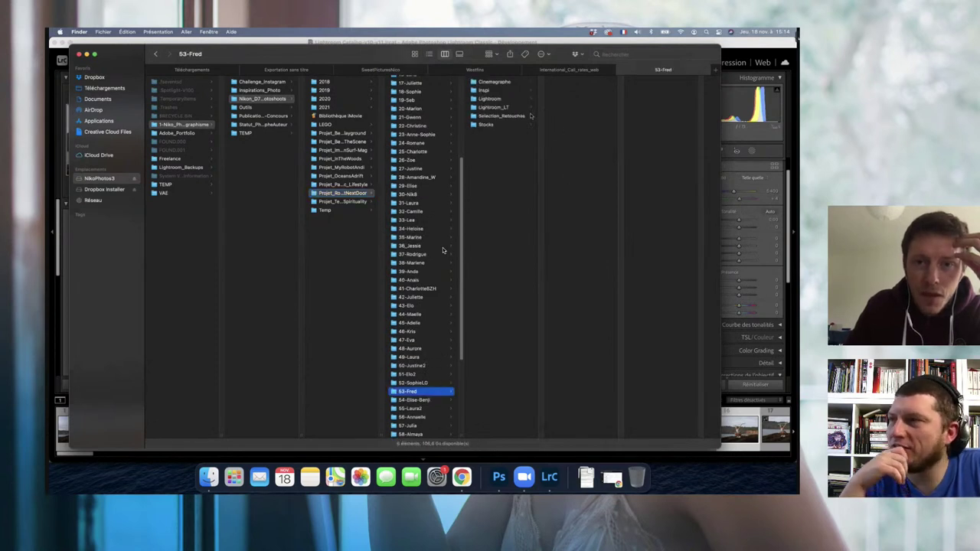
left_click(506, 82)
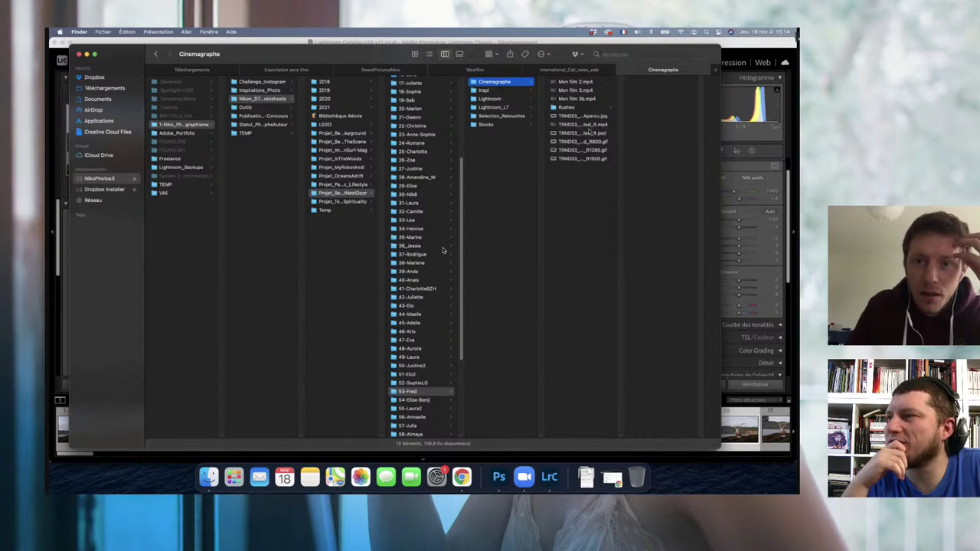
double_click(590, 134)
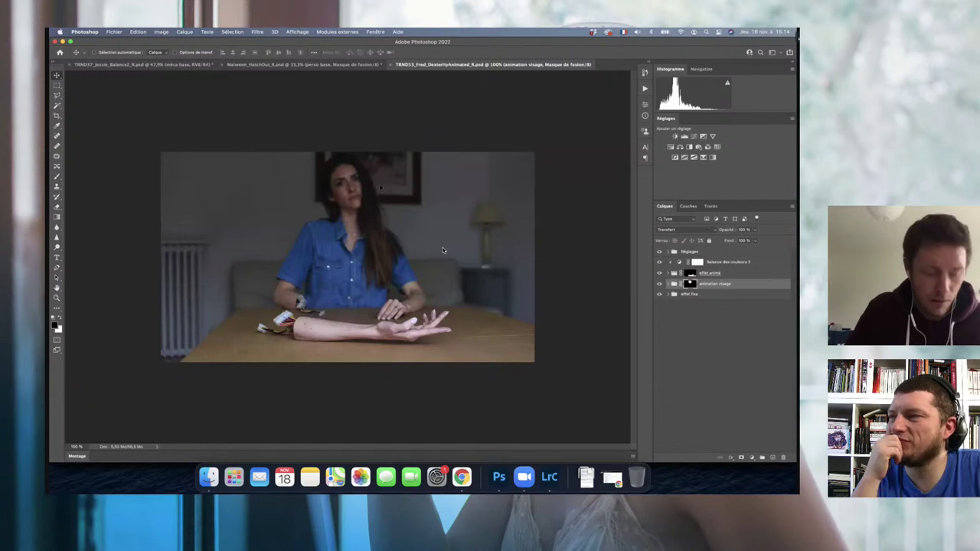
Step: Fit the photo to the window and close the beach and other composites without saving
key("super+0")
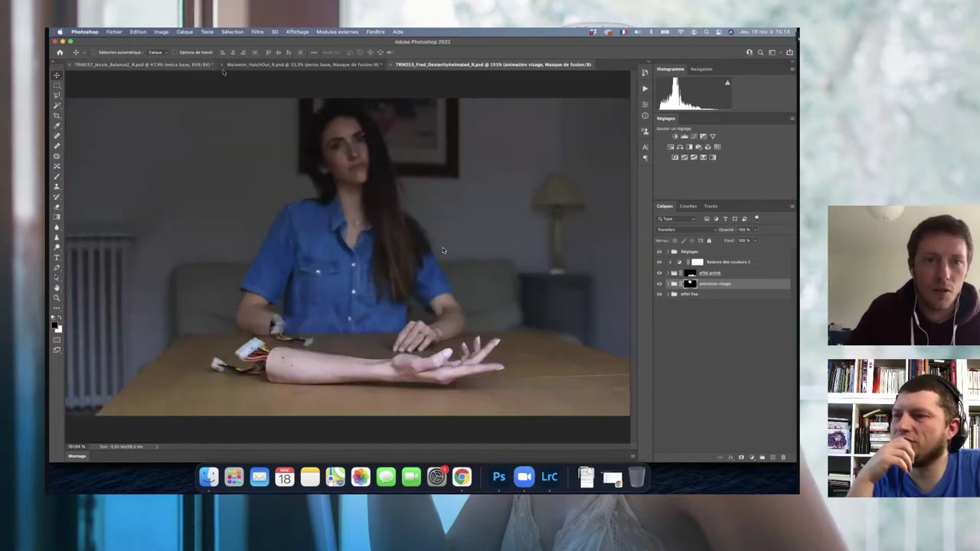
key("super+q")
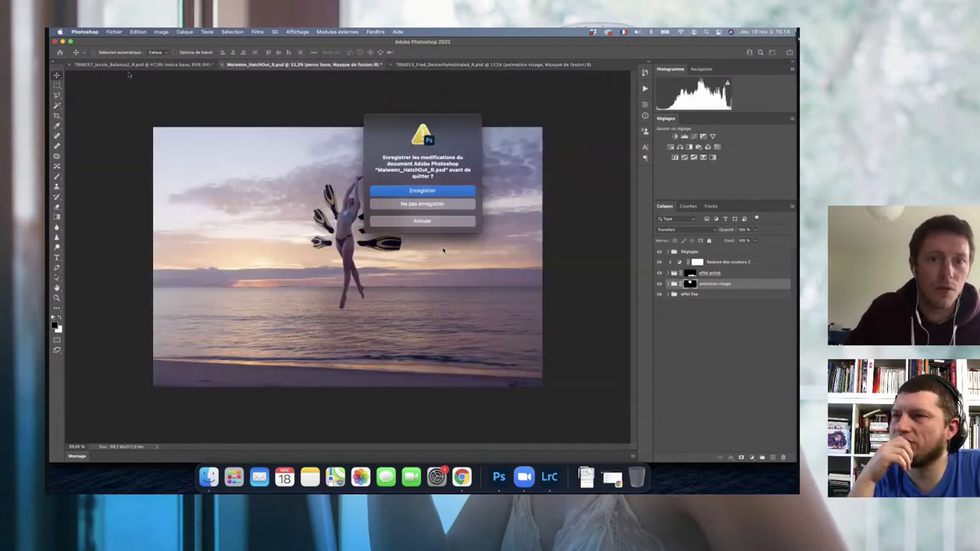
left_click(411, 203)
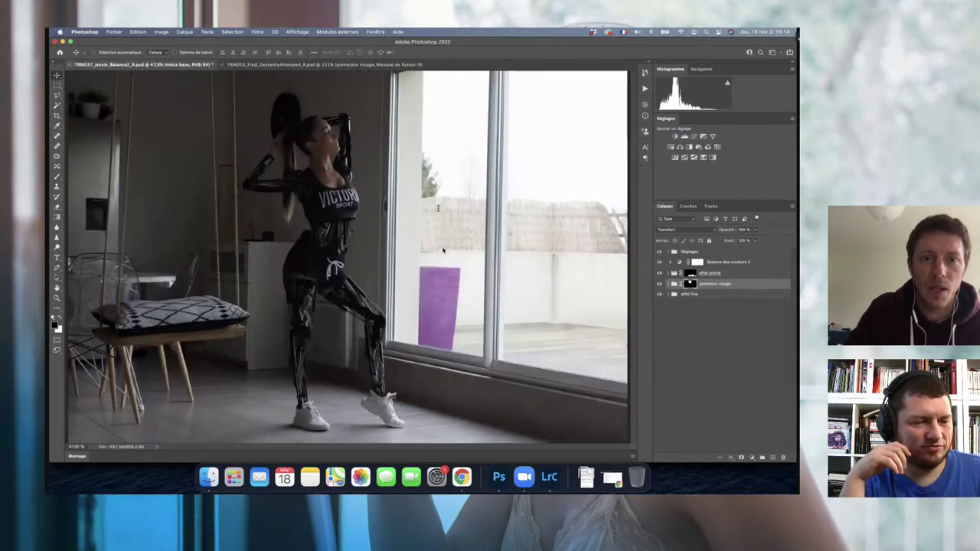
left_click(438, 202)
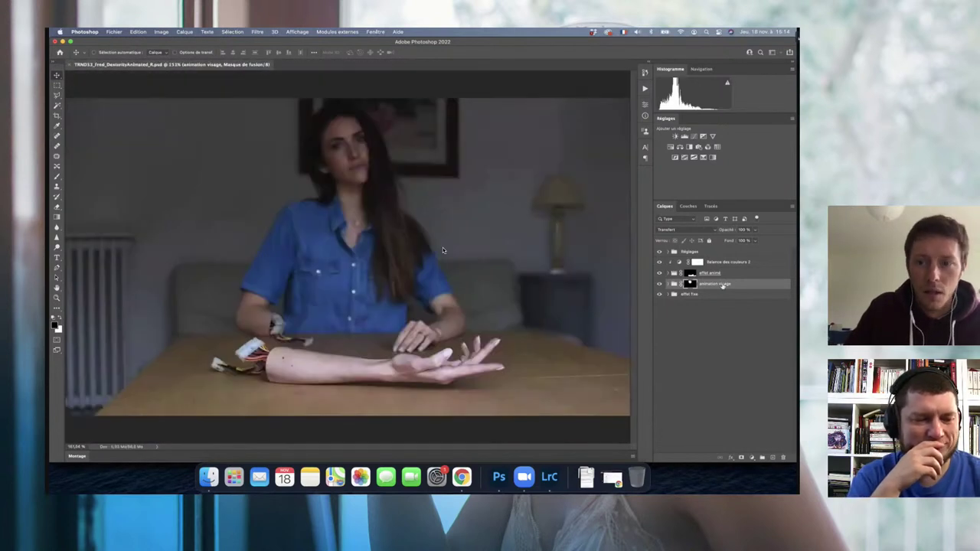
Step: Toggle the Réglages group, hide the animated arm layer, and expand the effet fixe group
left_click(659, 252)
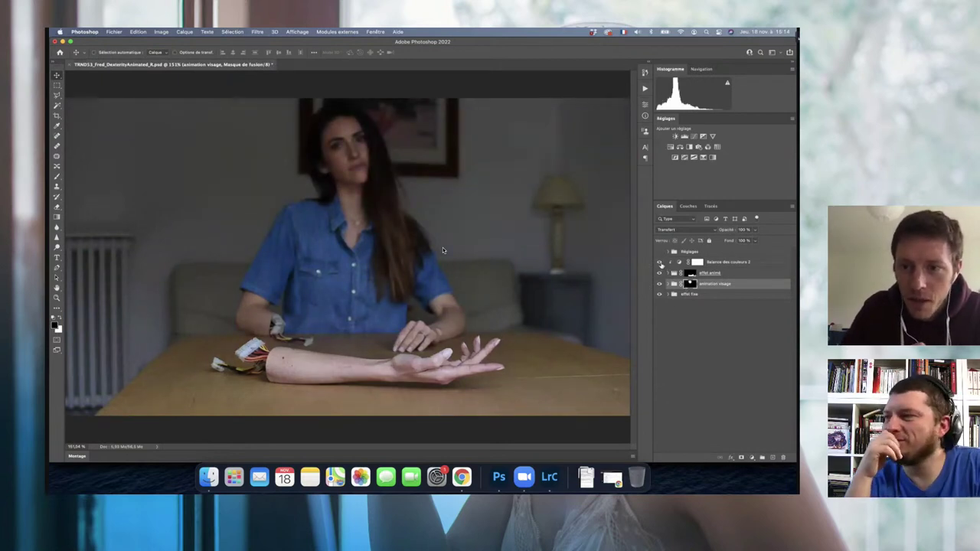
left_click(659, 284)
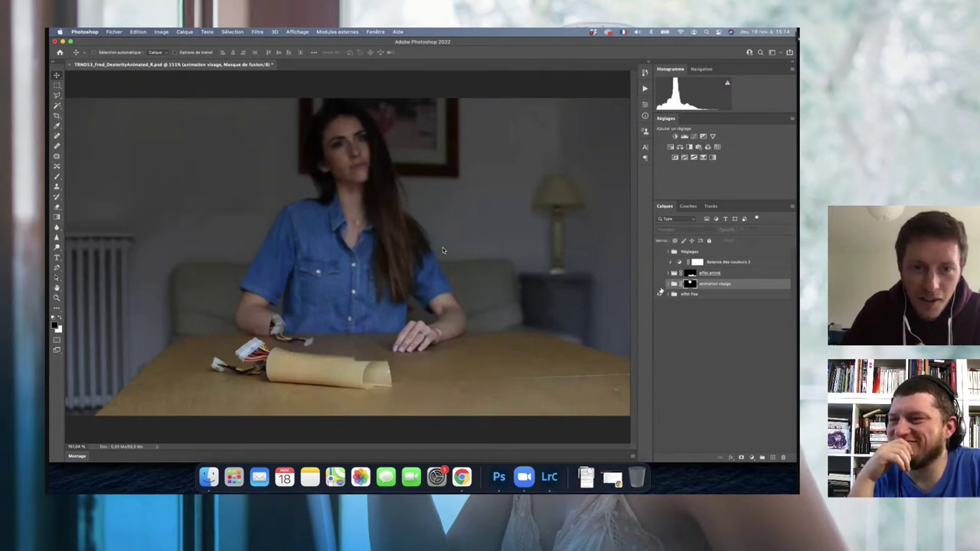
left_click(669, 295)
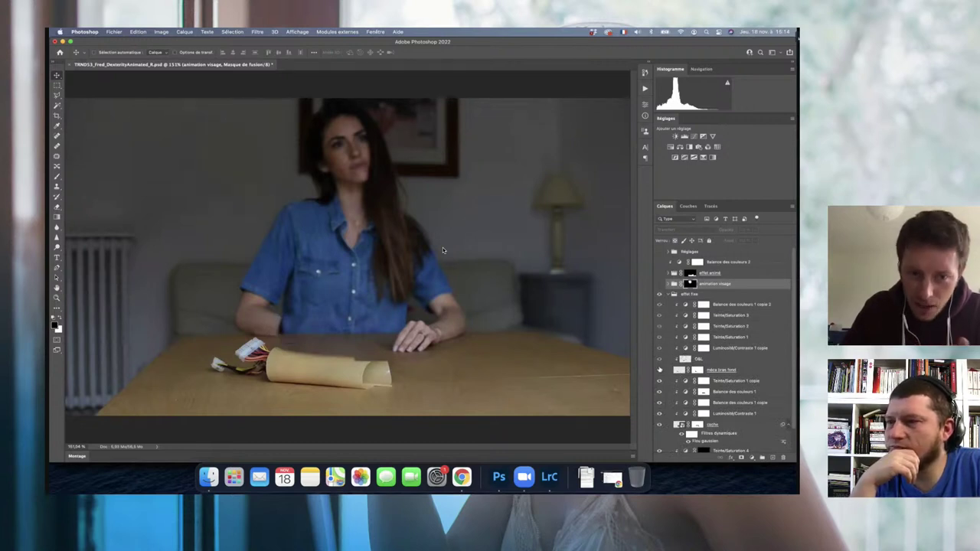
Step: Compare the hands by toggling the cache group and méca bras fond layer on and off
scroll(677, 413, "down", 2)
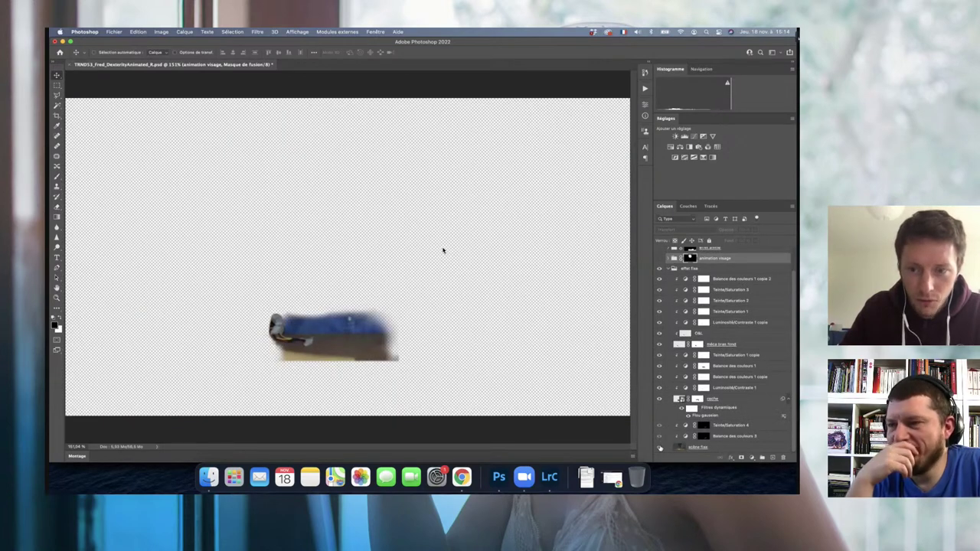
left_click(660, 447)
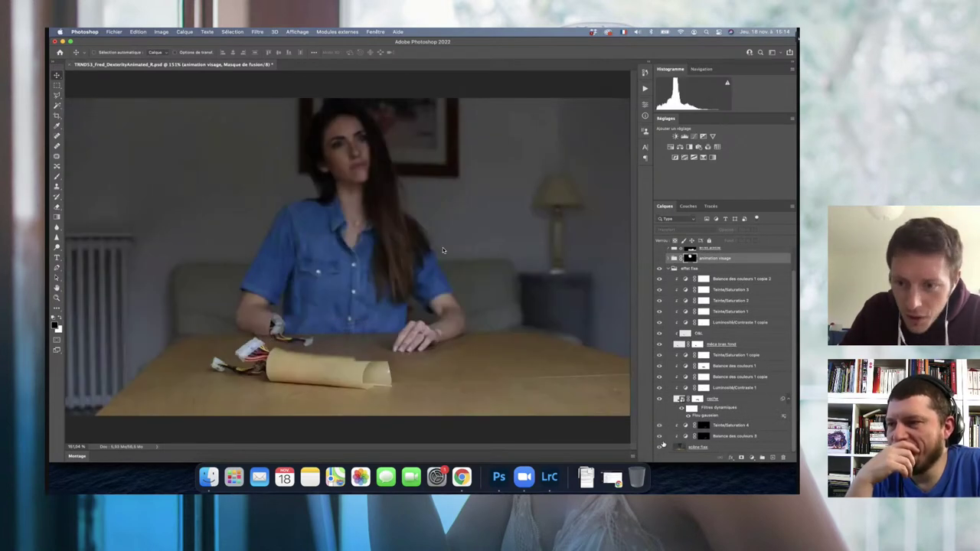
left_click(660, 399)
left_click(660, 399)
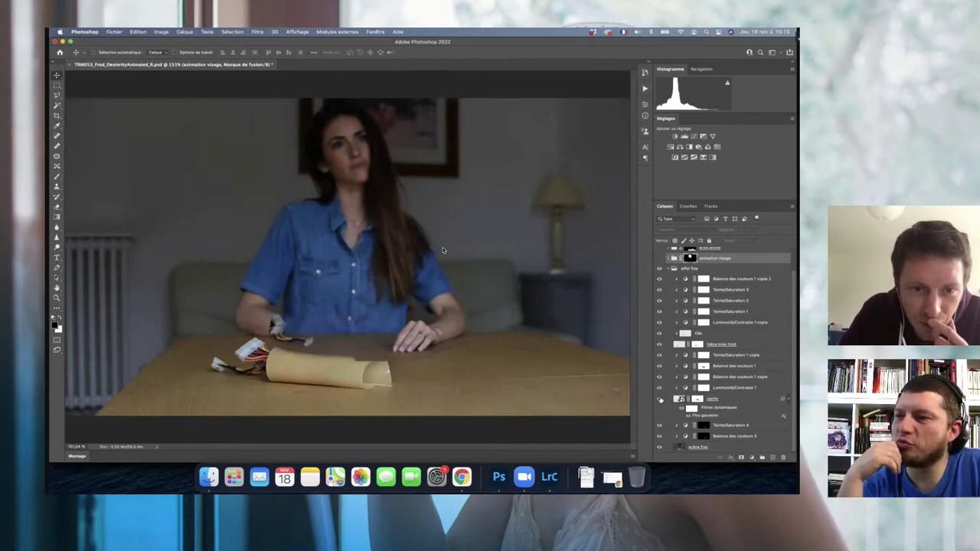
left_click(660, 399)
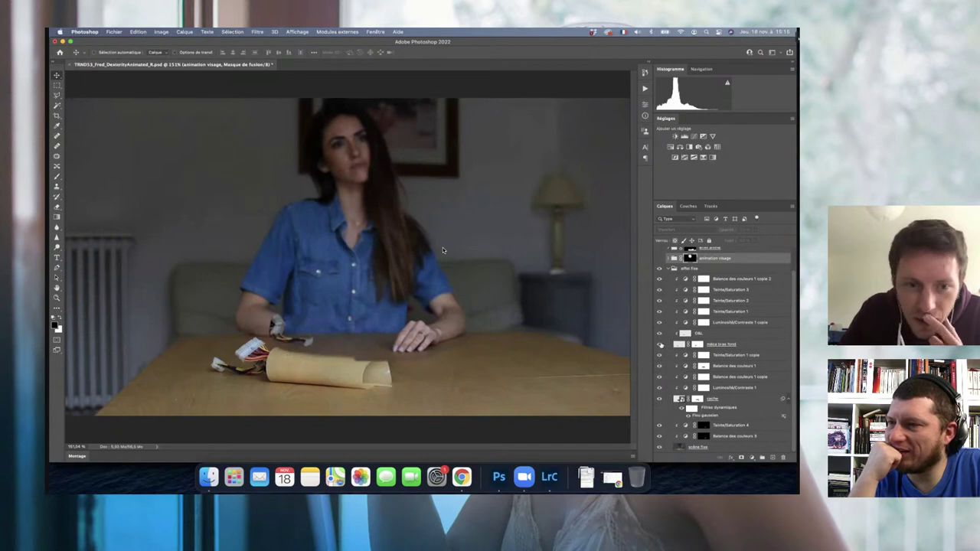
left_click(661, 345)
left_click(660, 344)
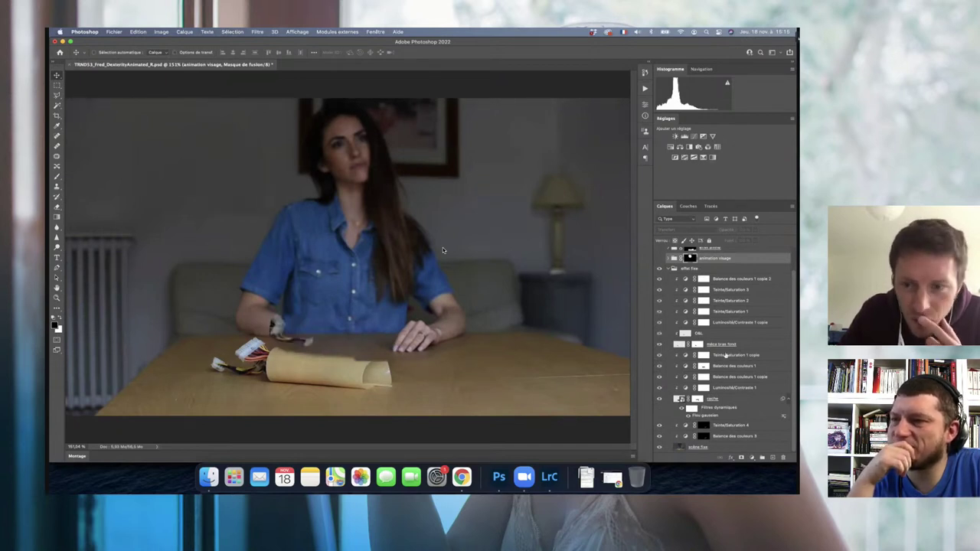
Step: Collapse the effet fixe group and turn the animation visage layer back on
scroll(725, 356, "up", 3)
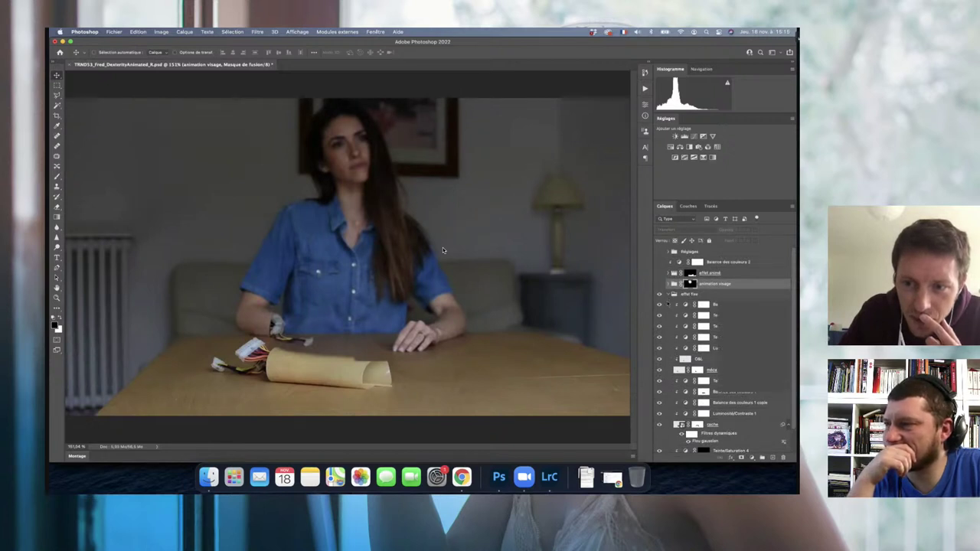
left_click(670, 296)
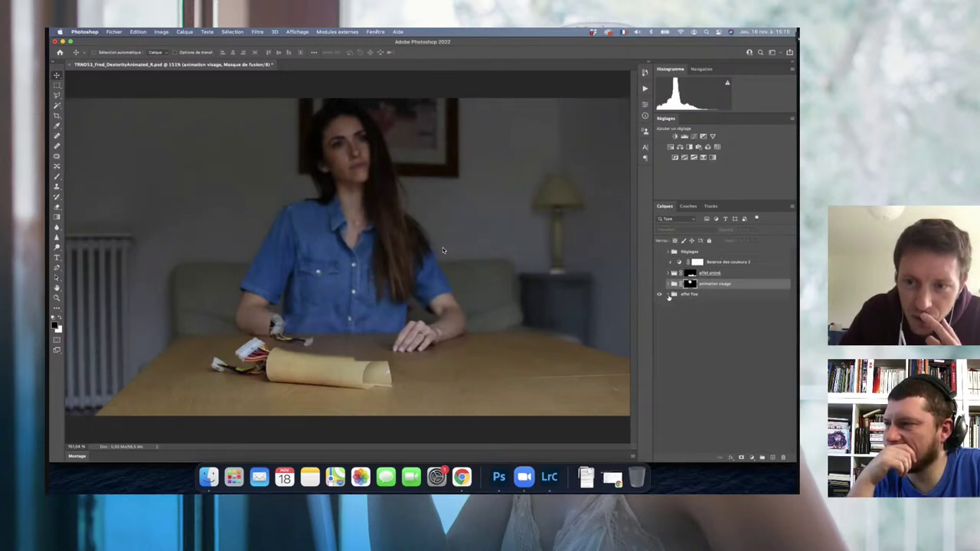
left_click(660, 285)
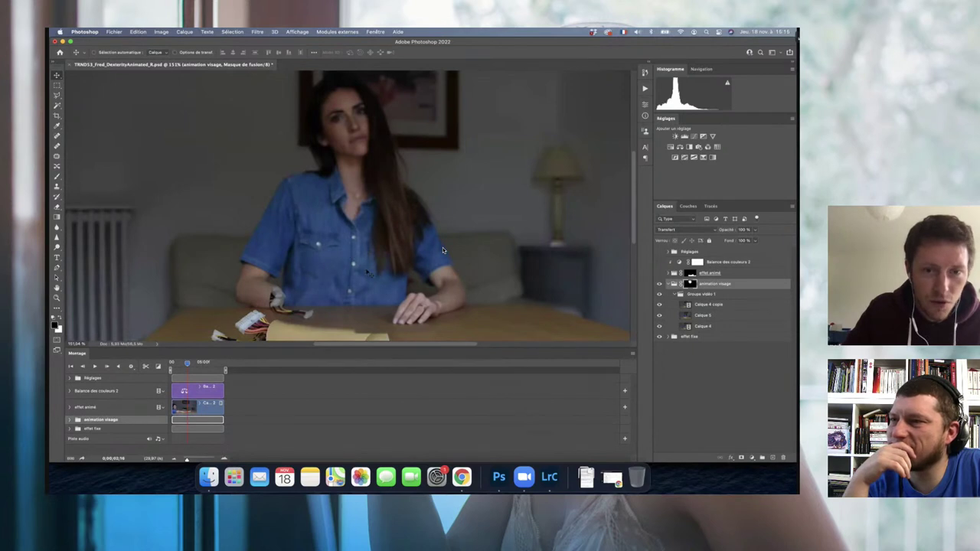
Step: Fit the whole image, scrub to a later frame, and show the effet animé arm layer
key("ctrl+minus")
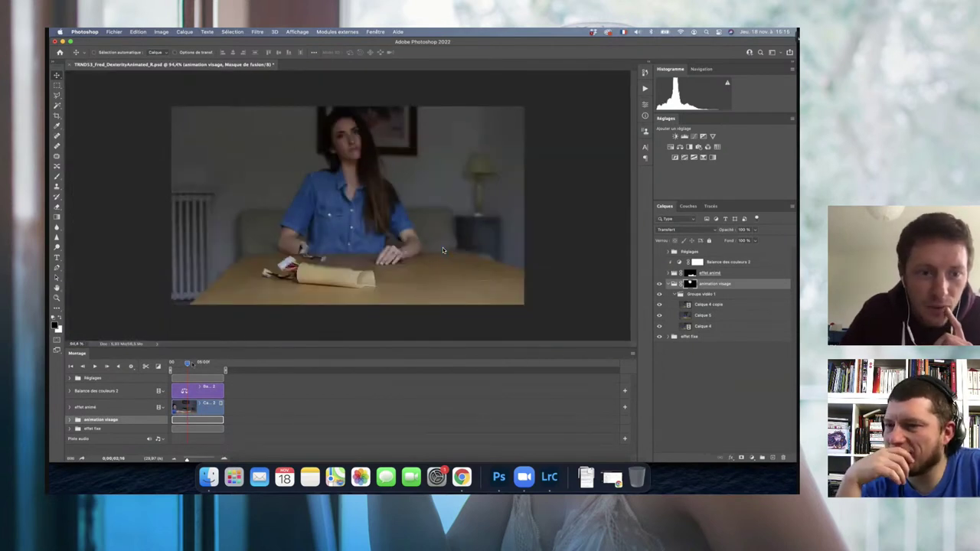
mouse_move(206, 365)
left_mouse_down()
mouse_move(228, 369)
mouse_move(175, 364)
left_mouse_up()
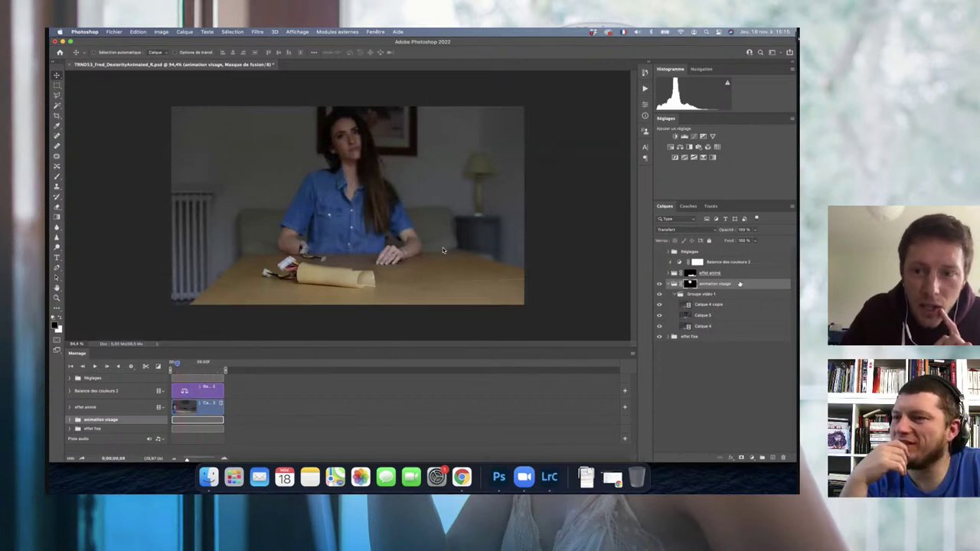
left_click(660, 273)
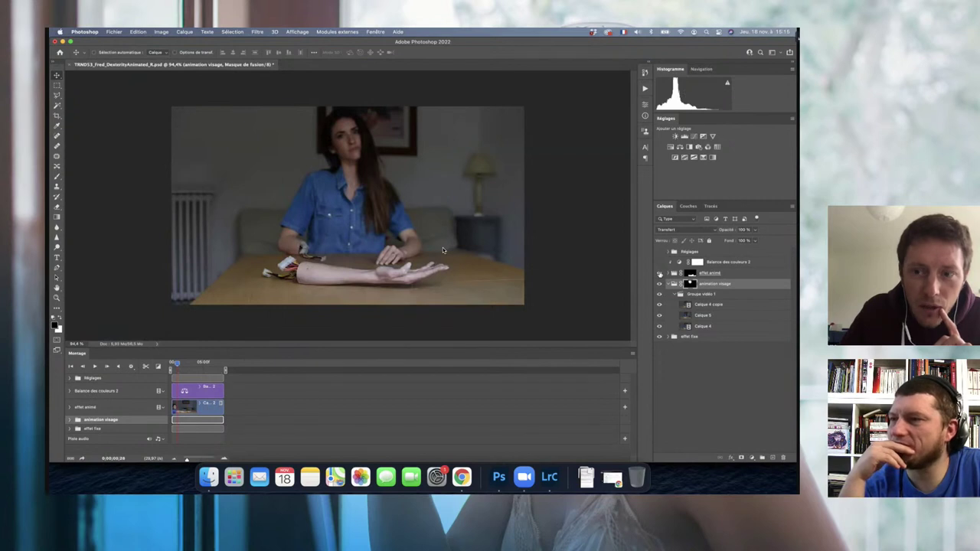
Step: Reorder the animation visage layer, then play the cinemagraph to watch the fingers move
left_click_drag(670, 274, 670, 291)
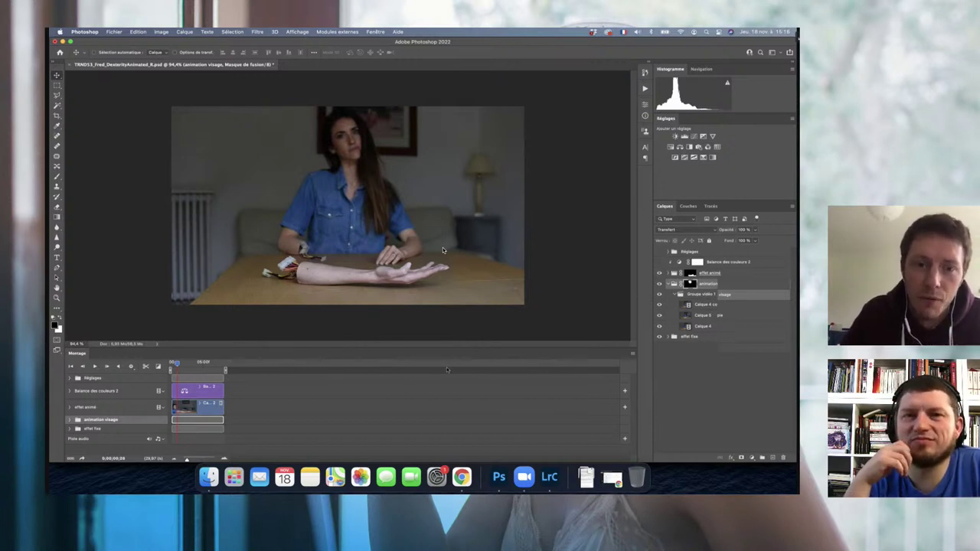
key("Return")
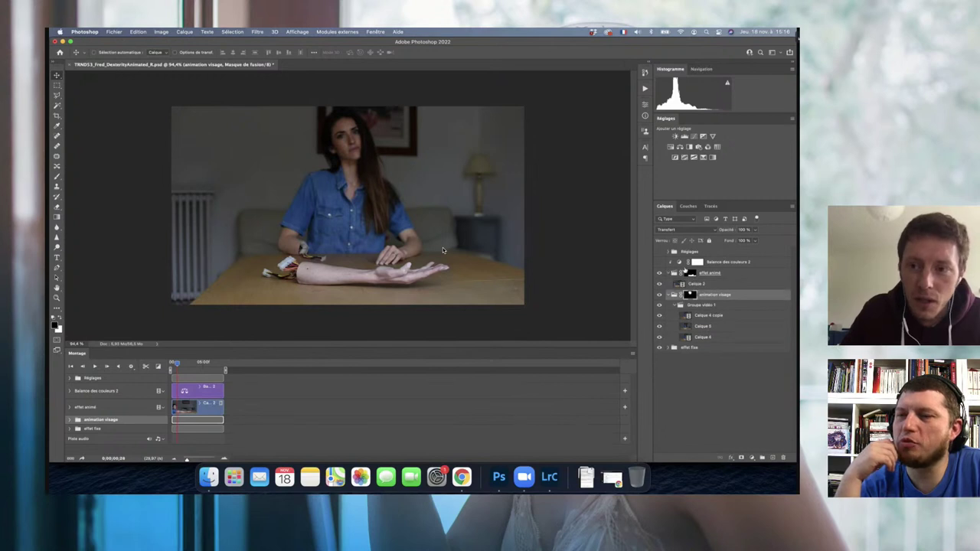
key("space")
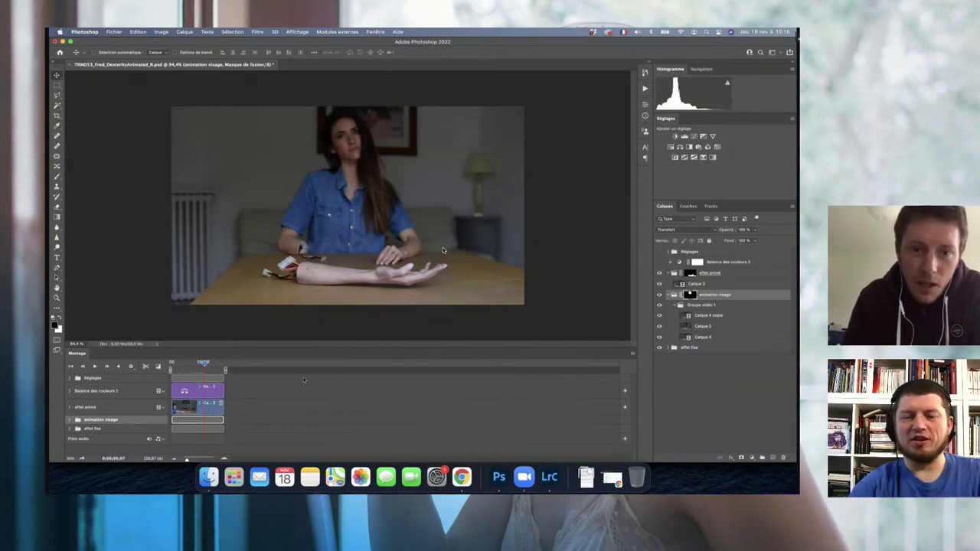
key("space")
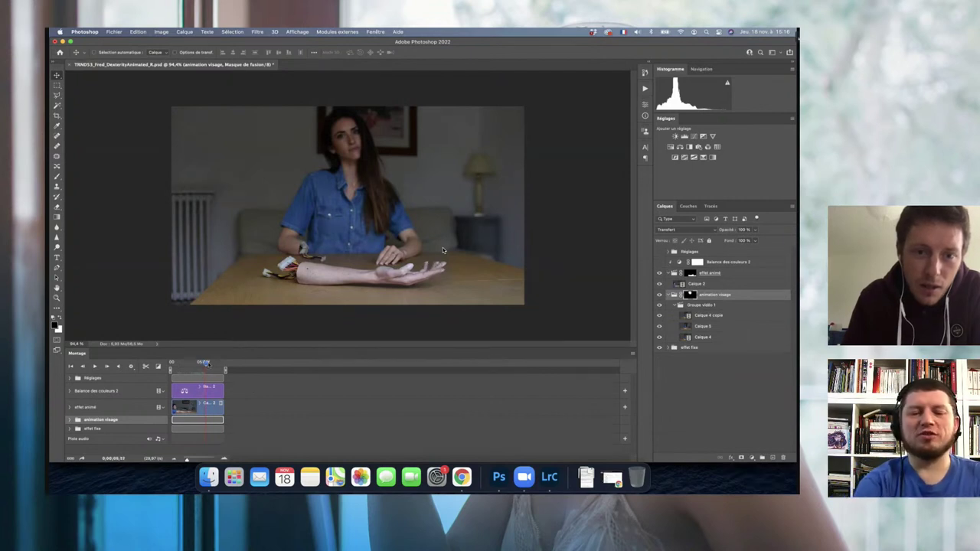
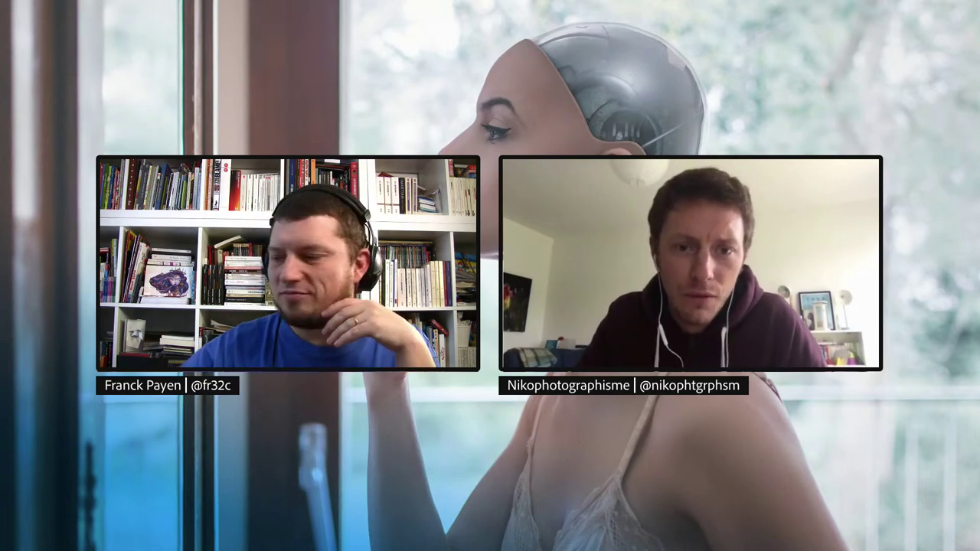
Step: Scroll the artist's Behance profile down to the oldest projects at the bottom of the grid
scroll(432, 262, "down", 3)
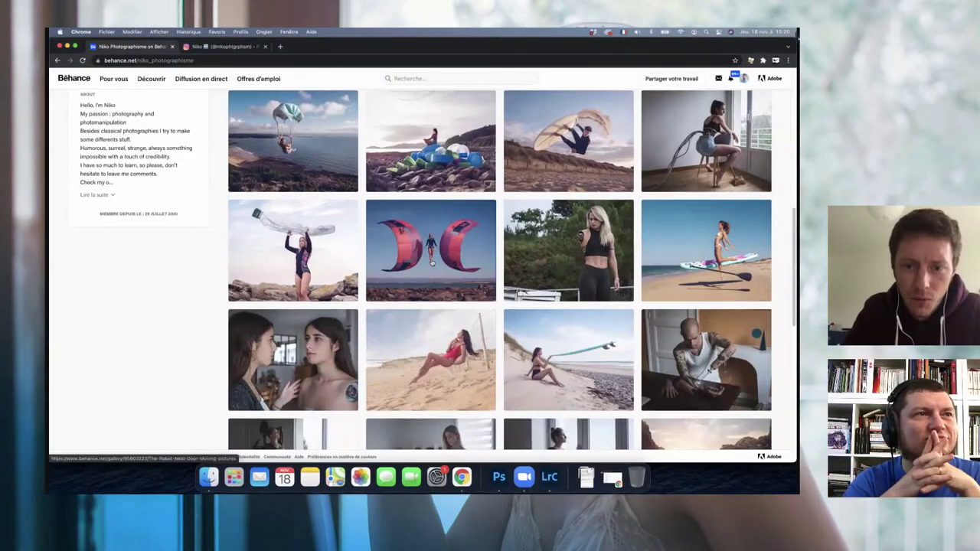
scroll(431, 261, "down", 3)
scroll(432, 262, "down", 2)
scroll(432, 262, "down", 4)
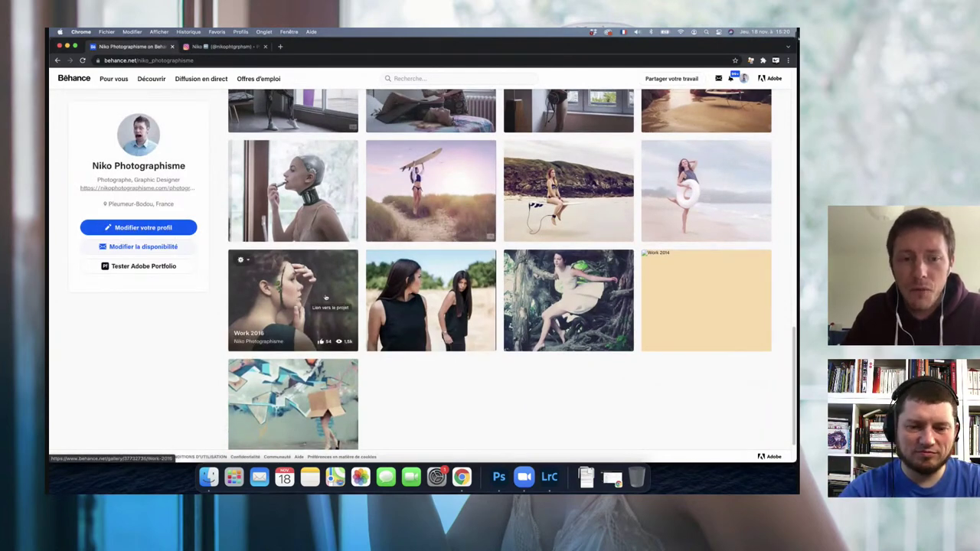
Step: Open the Work 2016 project, browse its photos, and return to the leaf-portrait first image
left_click(326, 287)
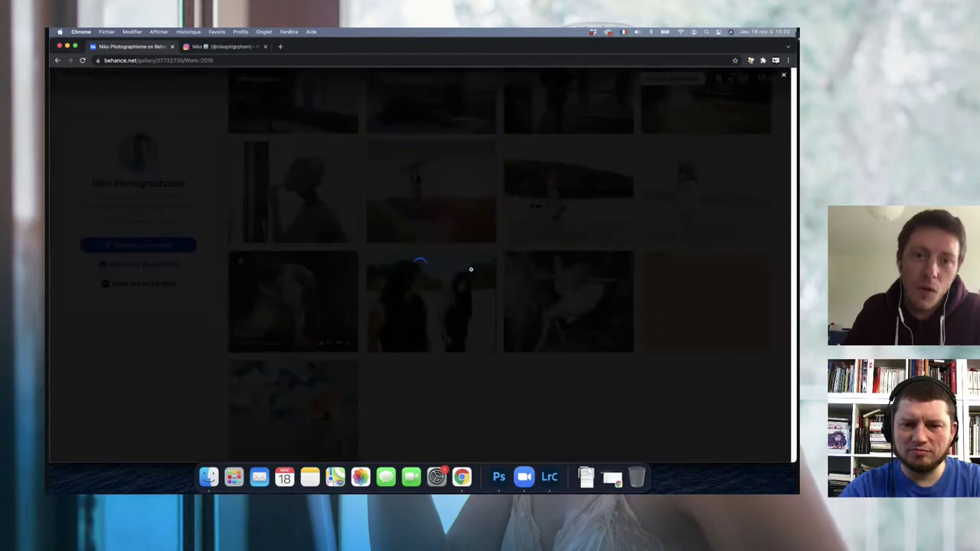
scroll(471, 269, "down", 1)
scroll(470, 270, "down", 4)
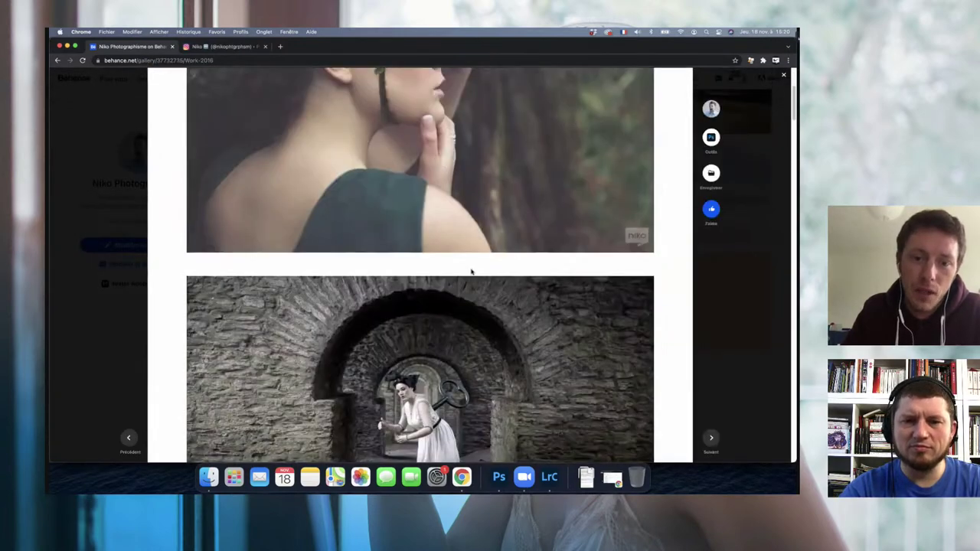
scroll(472, 272, "down", 2)
scroll(471, 270, "down", 5)
scroll(471, 269, "down", 3)
scroll(471, 269, "down", 5)
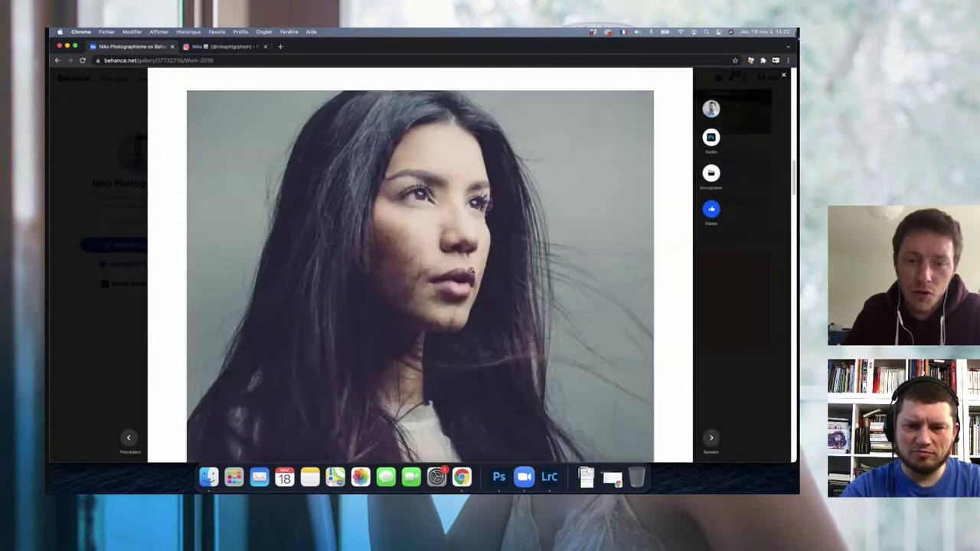
scroll(471, 269, "down", 5)
scroll(471, 269, "down", 5)
scroll(471, 269, "down", 4)
scroll(471, 269, "down", 5)
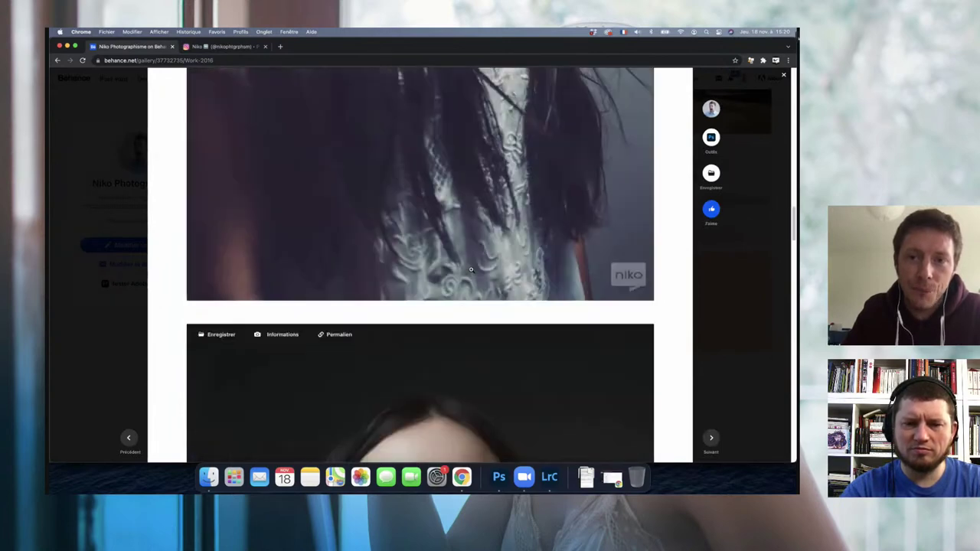
scroll(471, 270, "down", 4)
scroll(471, 270, "up", 10)
scroll(444, 272, "up", 10)
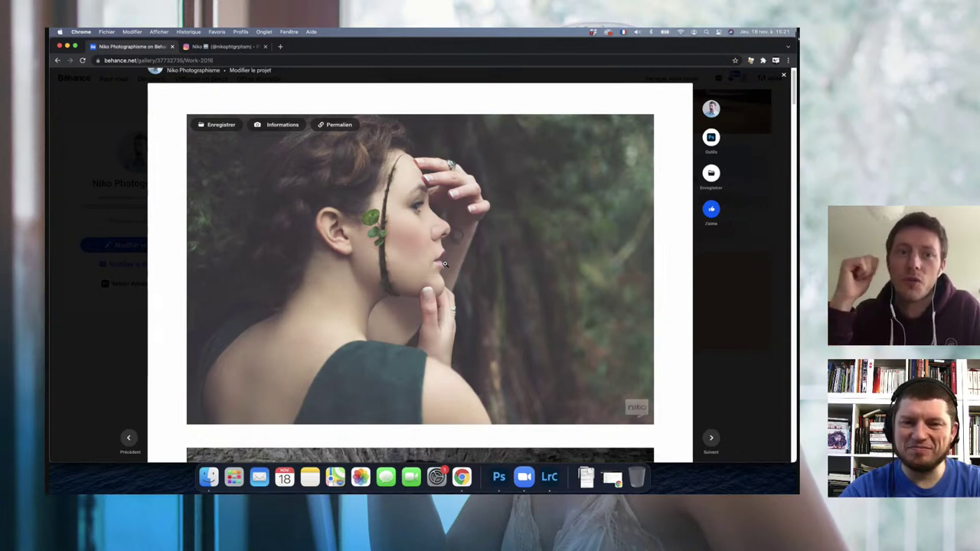
Step: Bring Finder forward and show Projet_InTheWoods > HD as icon thumbnails
key("ctrl+Up")
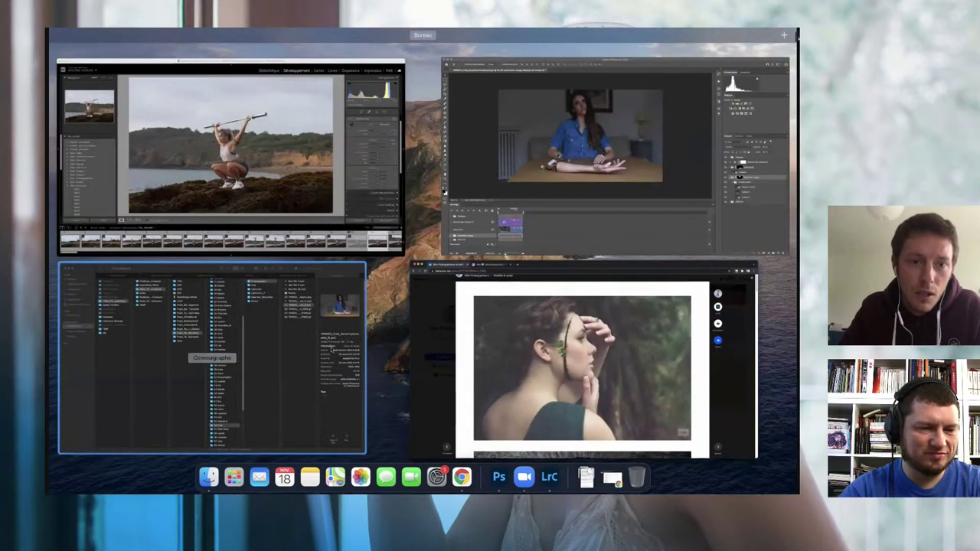
left_click(268, 335)
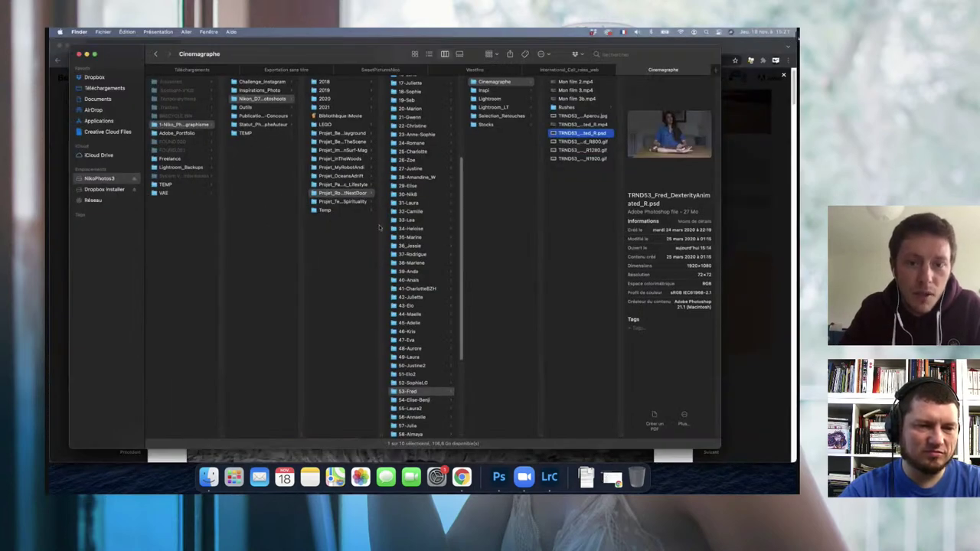
double_click(381, 438)
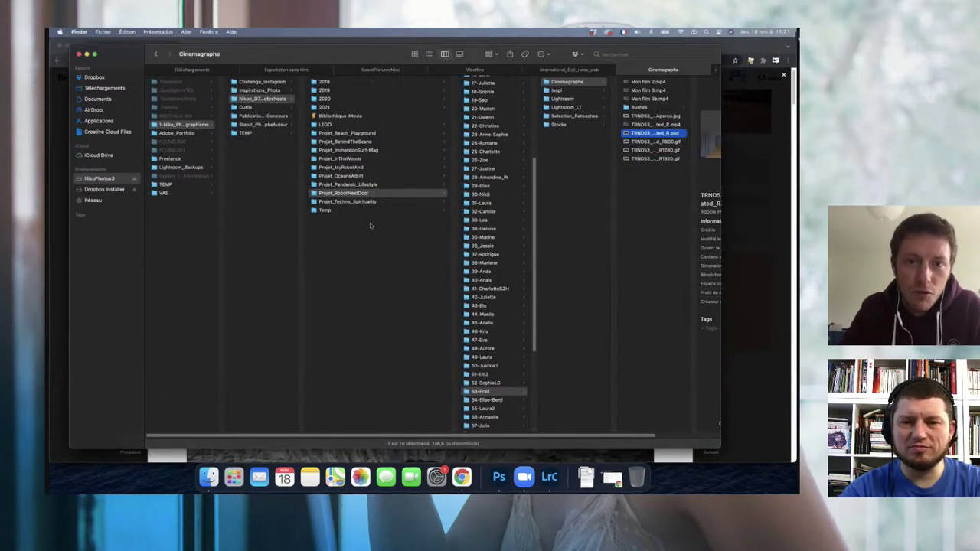
left_click(365, 159)
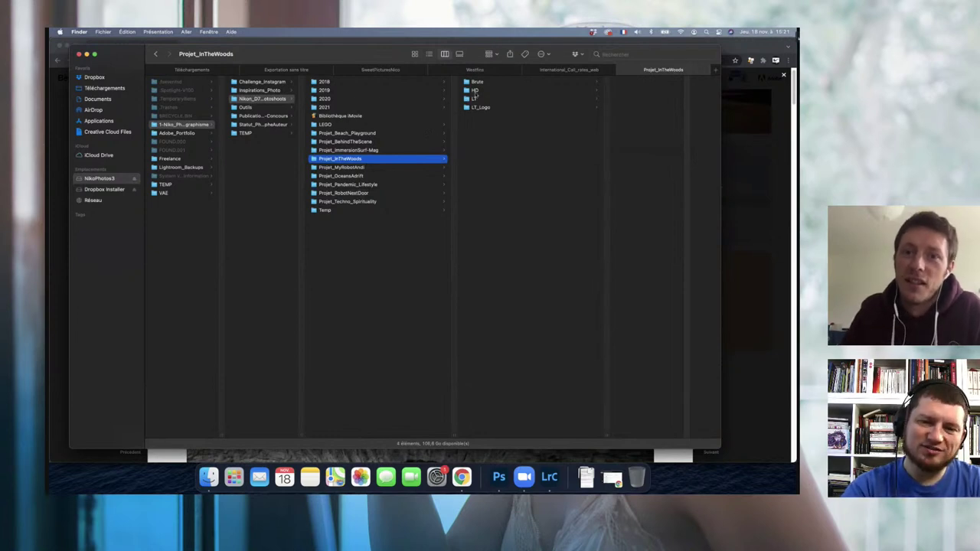
left_click(477, 91)
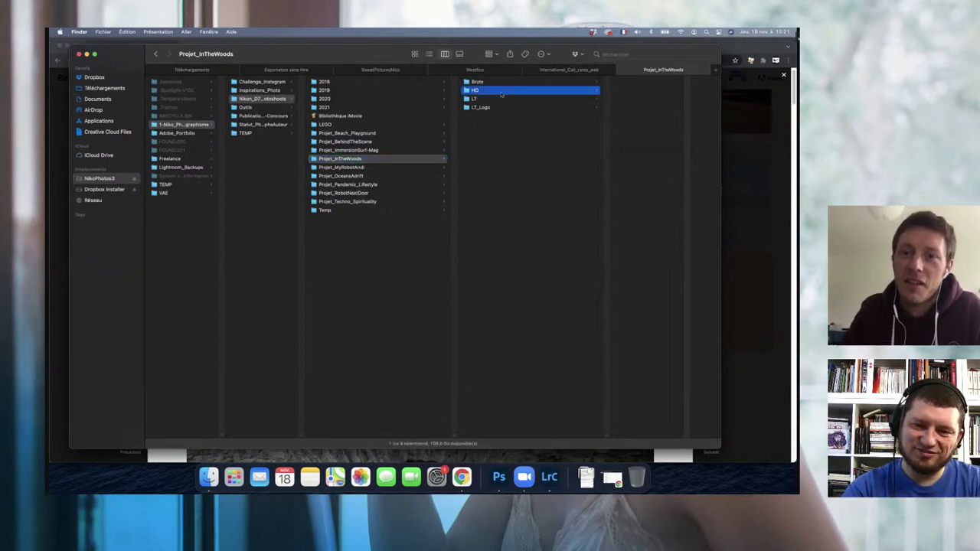
left_click(414, 54)
Step: Align the HD thumbnails by name (Aligner par > Nom) and Quick Look Barbara_Clouds3
right_click(408, 143)
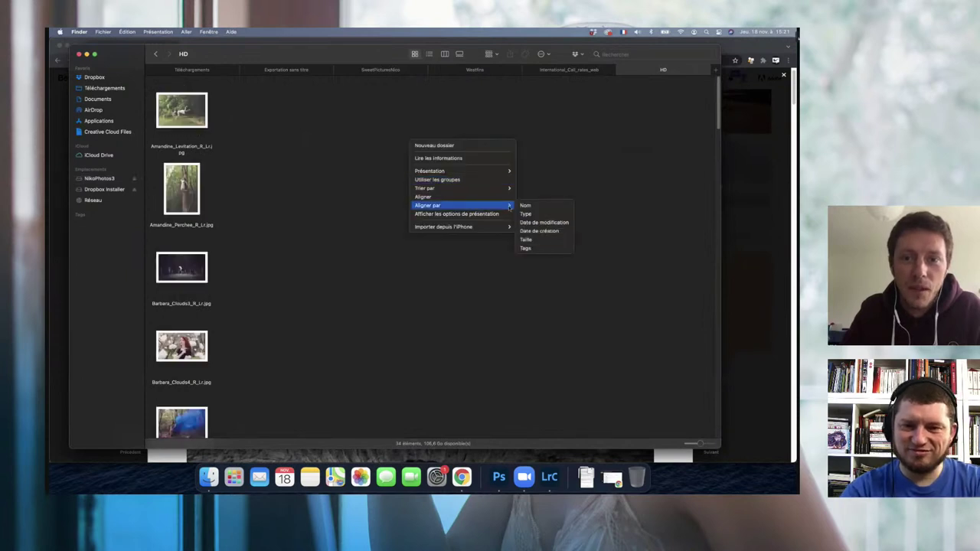
left_click(519, 204)
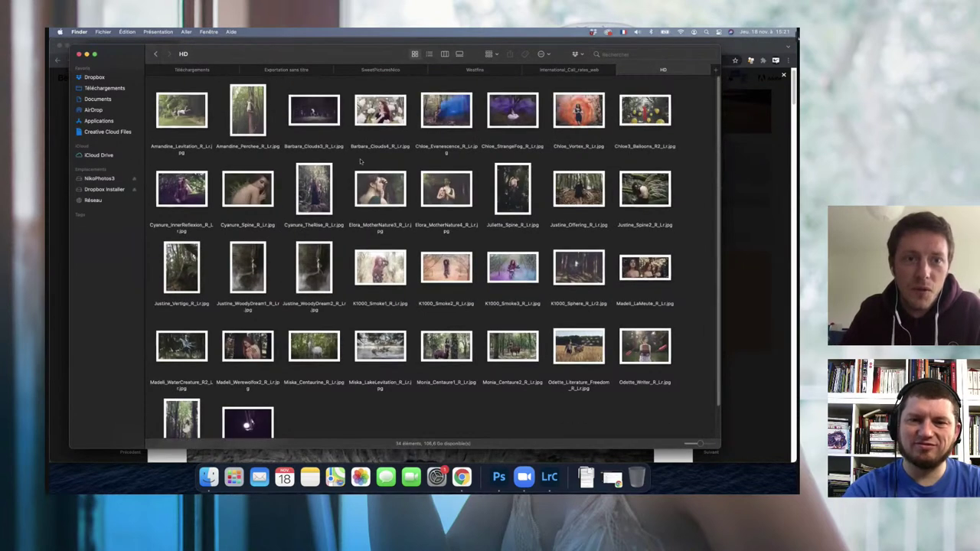
left_click(320, 116)
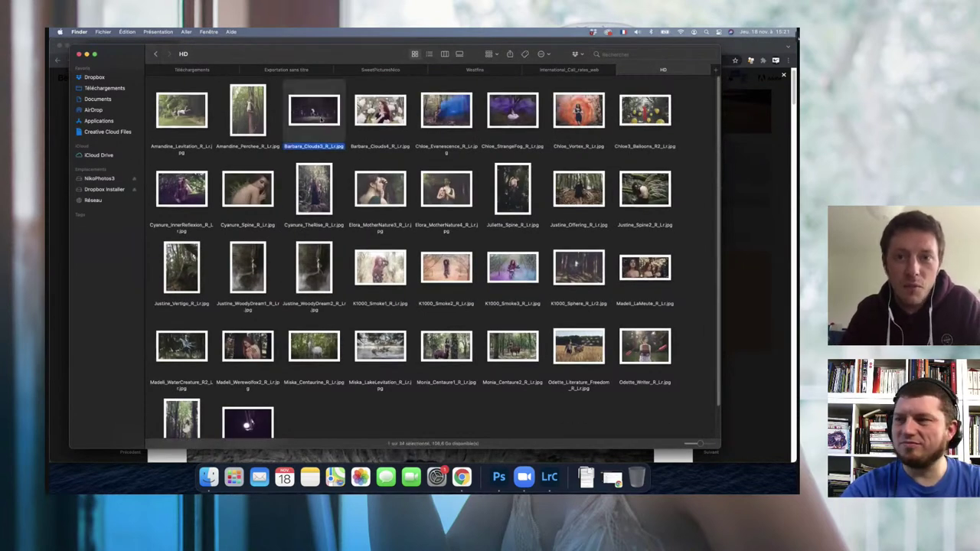
key("space")
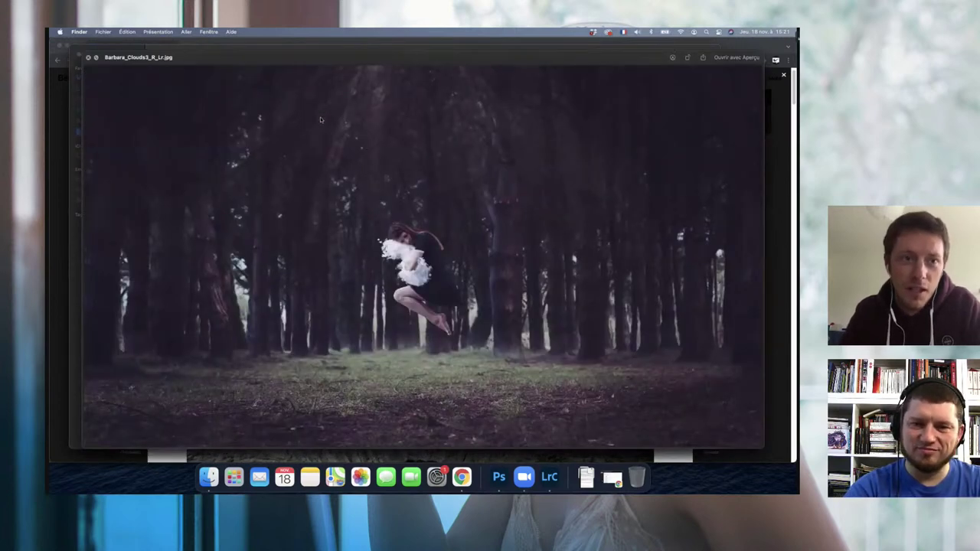
key("space")
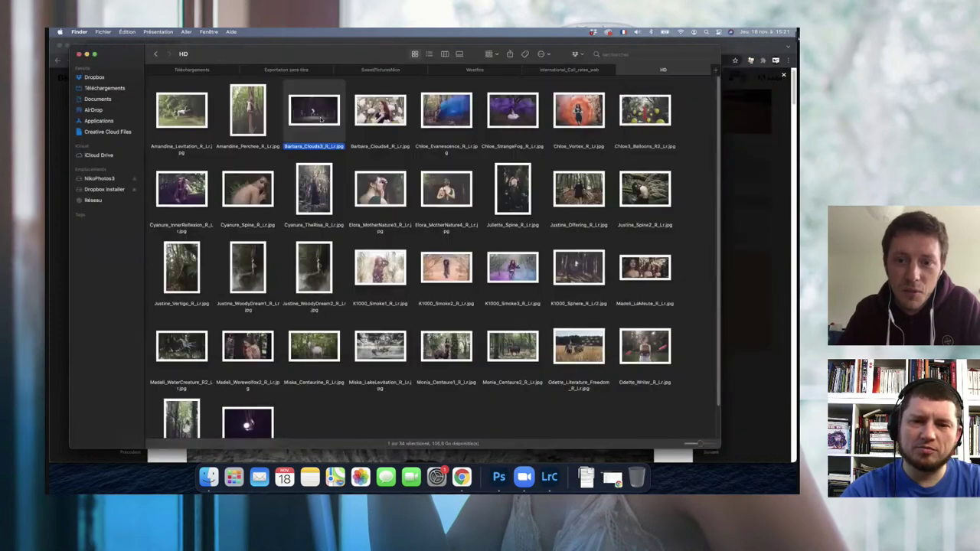
Step: Quick Look the Justine_Spine2 and Cyanure_Spine photos full size, then close them
left_click(643, 188)
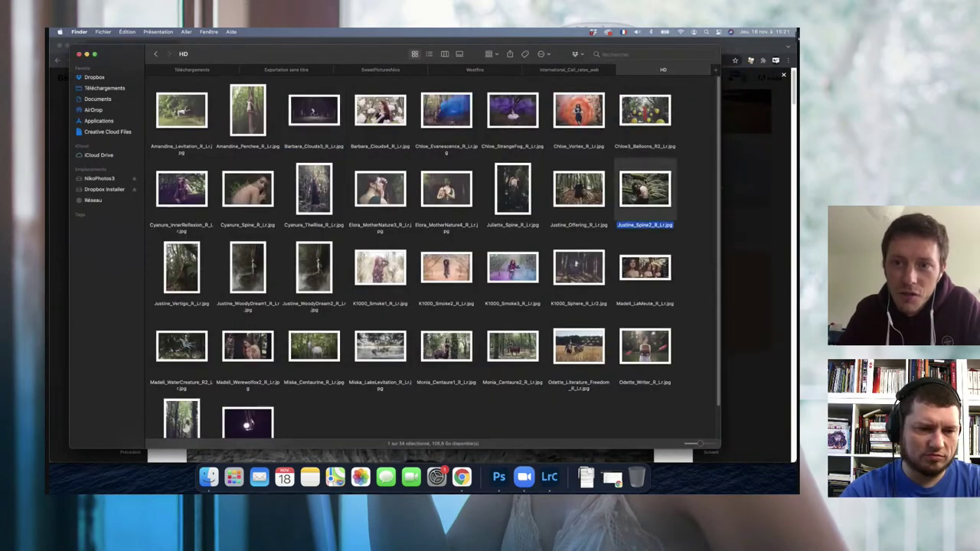
key("space")
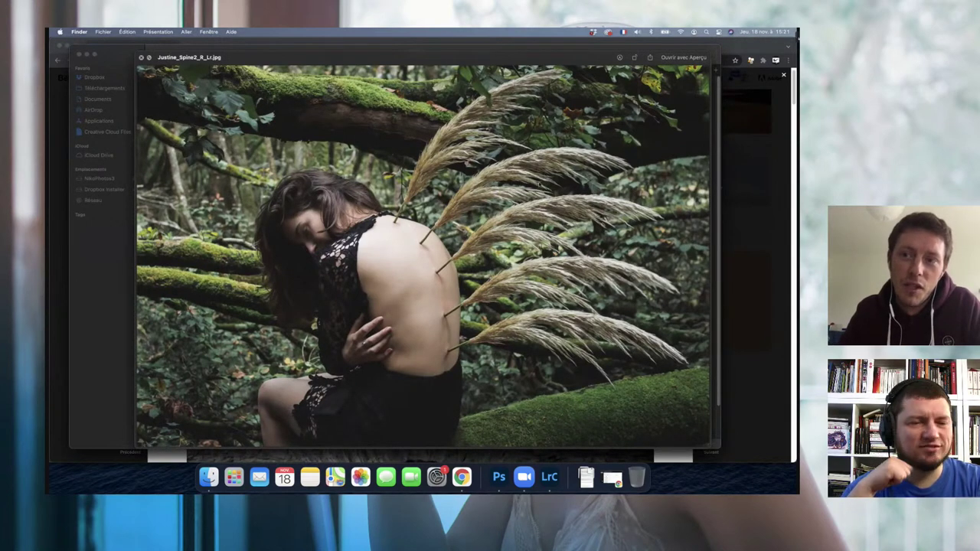
key("space")
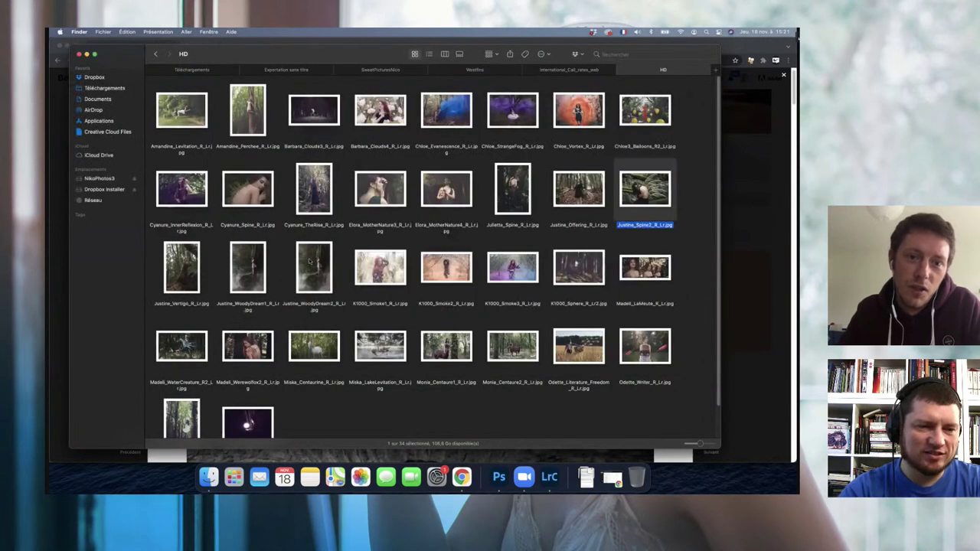
left_click(258, 197)
key("space")
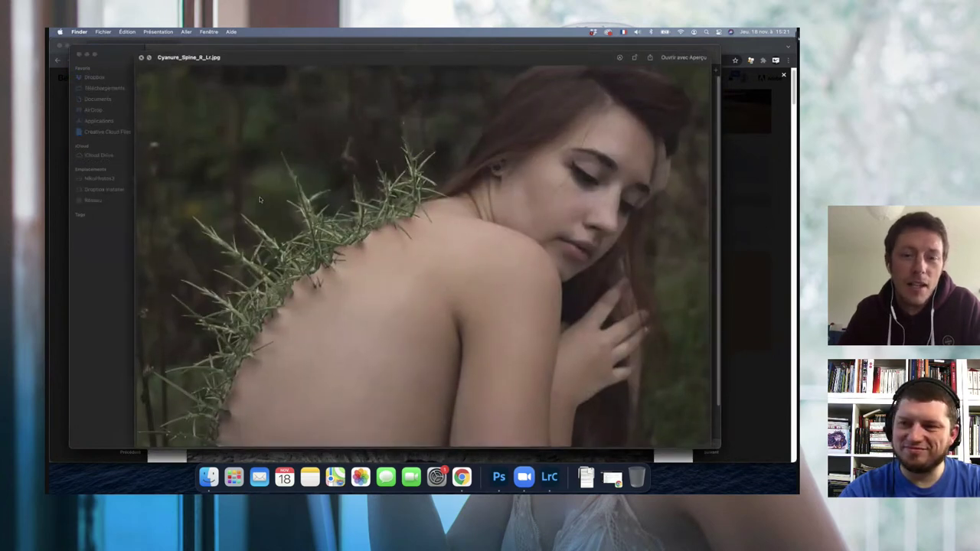
key("space")
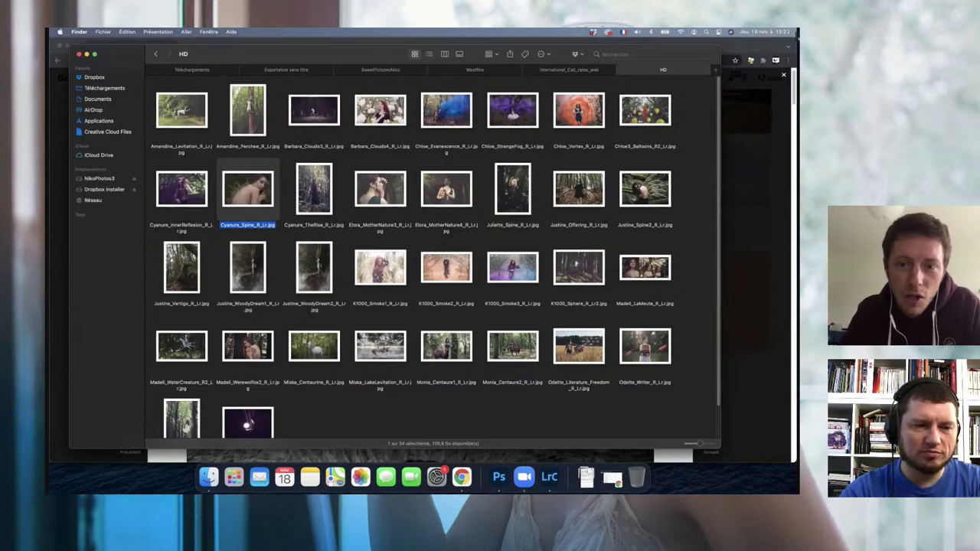
left_click(512, 346)
left_click(446, 346)
key("space")
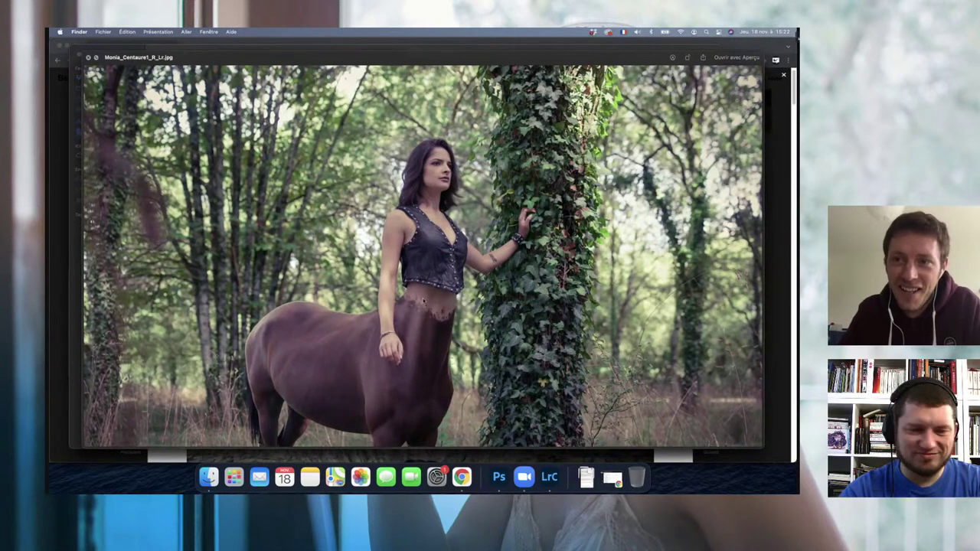
key("space")
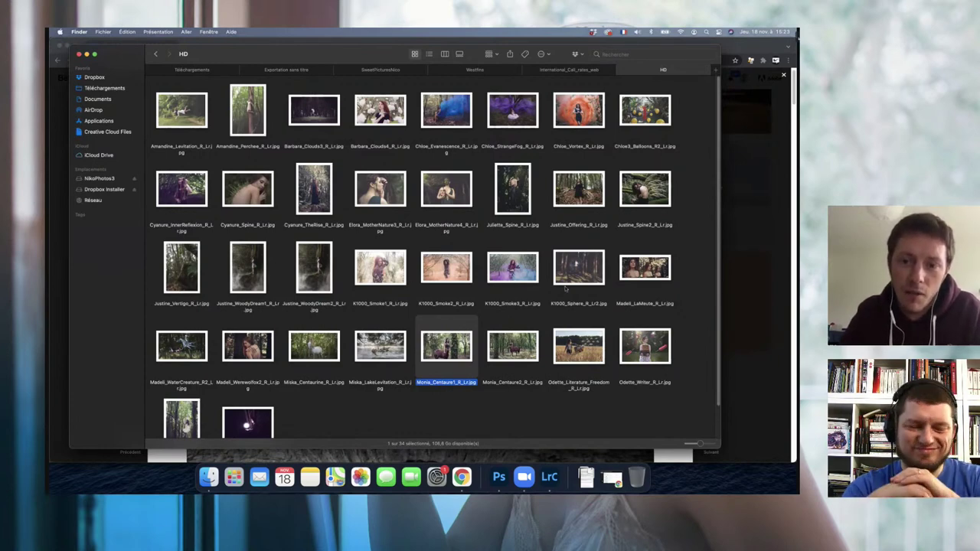
scroll(700, 300, "down", 2)
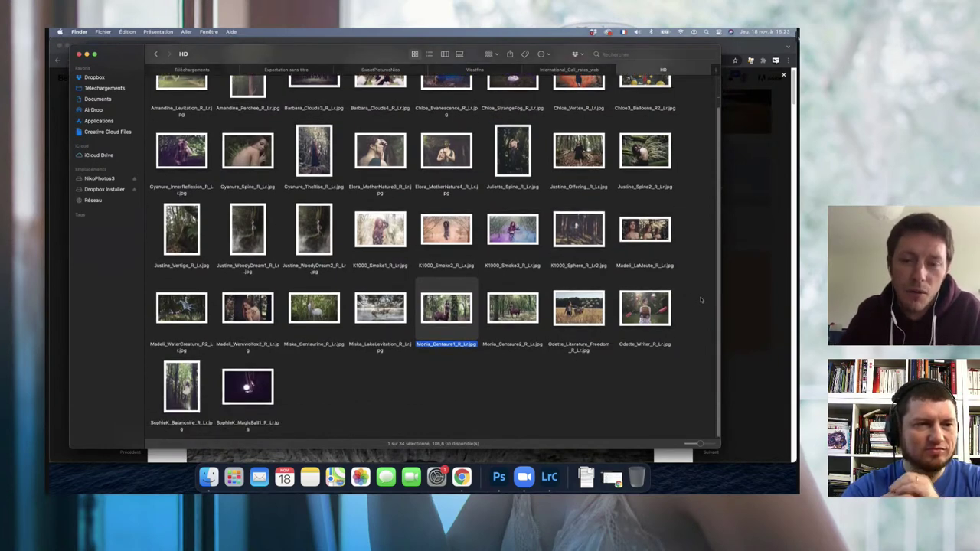
scroll(700, 300, "up", 2)
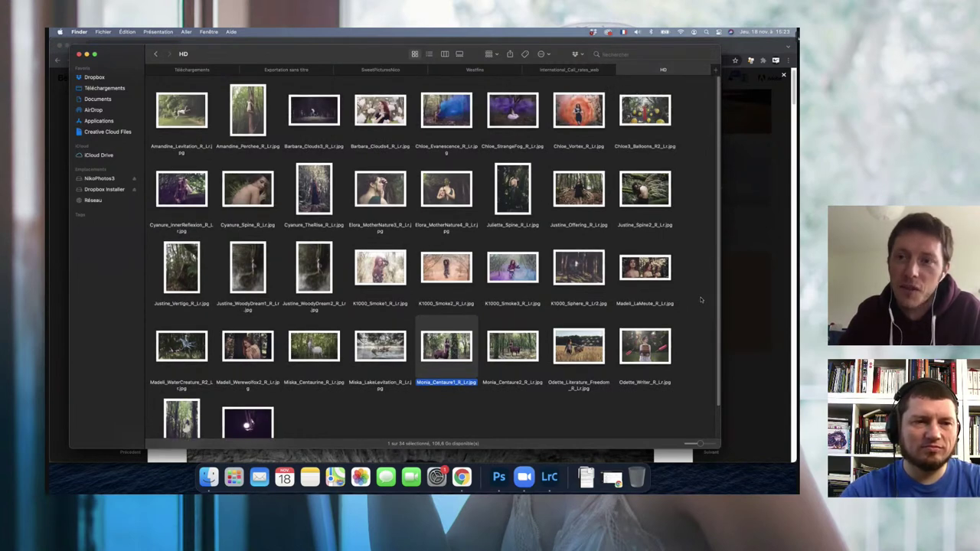